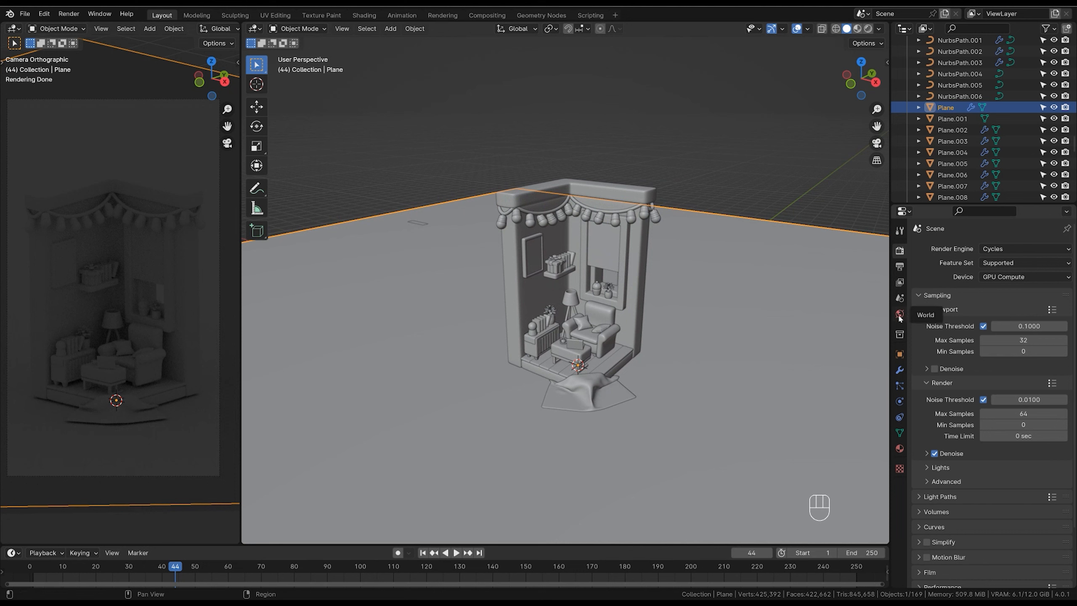
# Set the world background color to an Environment Texture using the photo_studio_broadway_hall_4k.exr image.
pyautogui.click(899, 315)
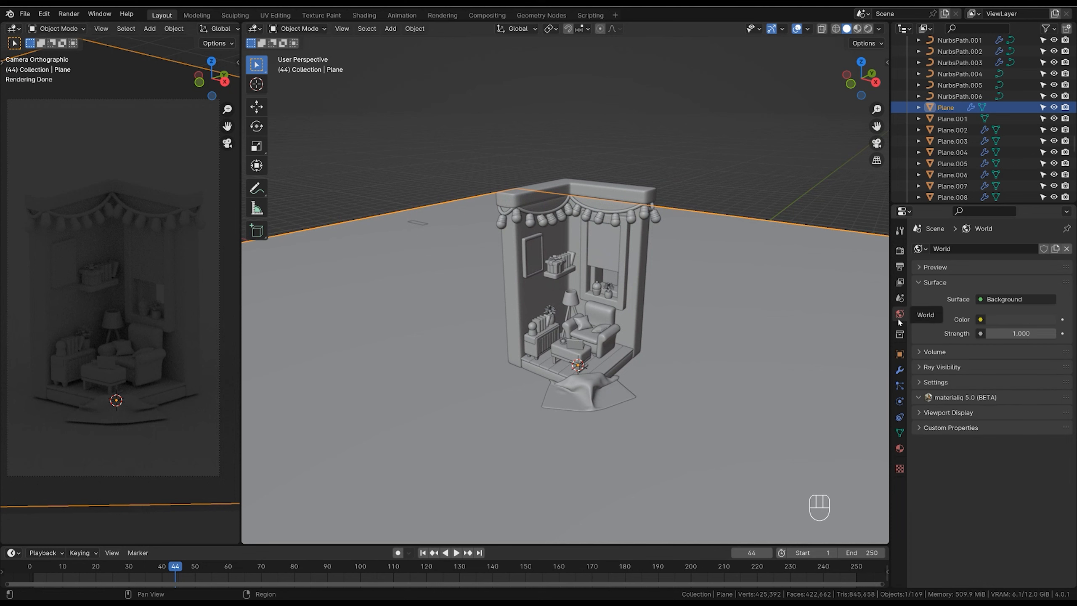
pyautogui.click(1002, 320)
pyautogui.click(981, 319)
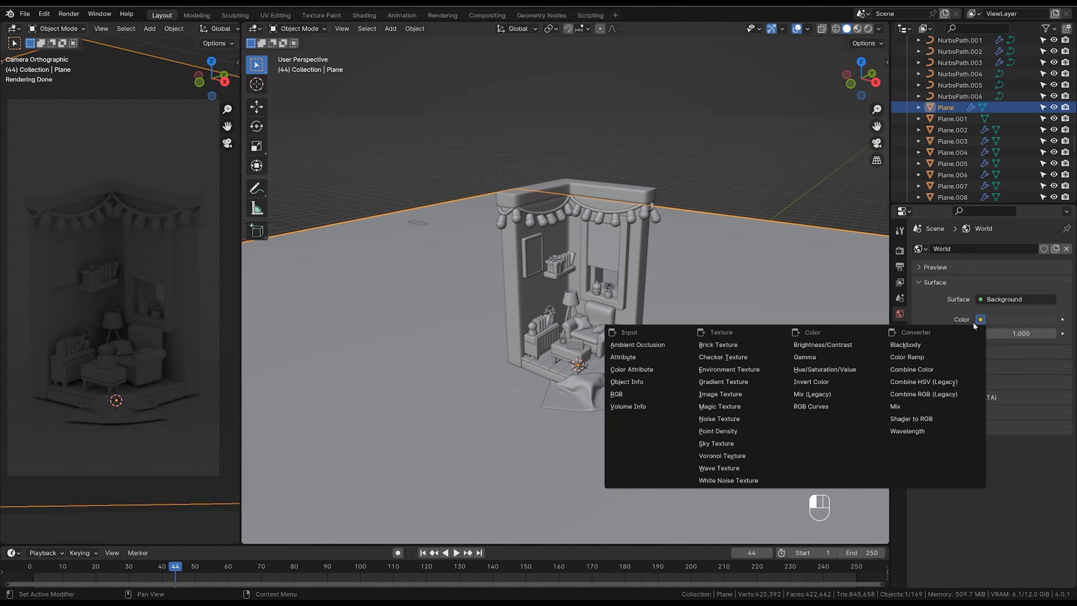
pyautogui.click(750, 370)
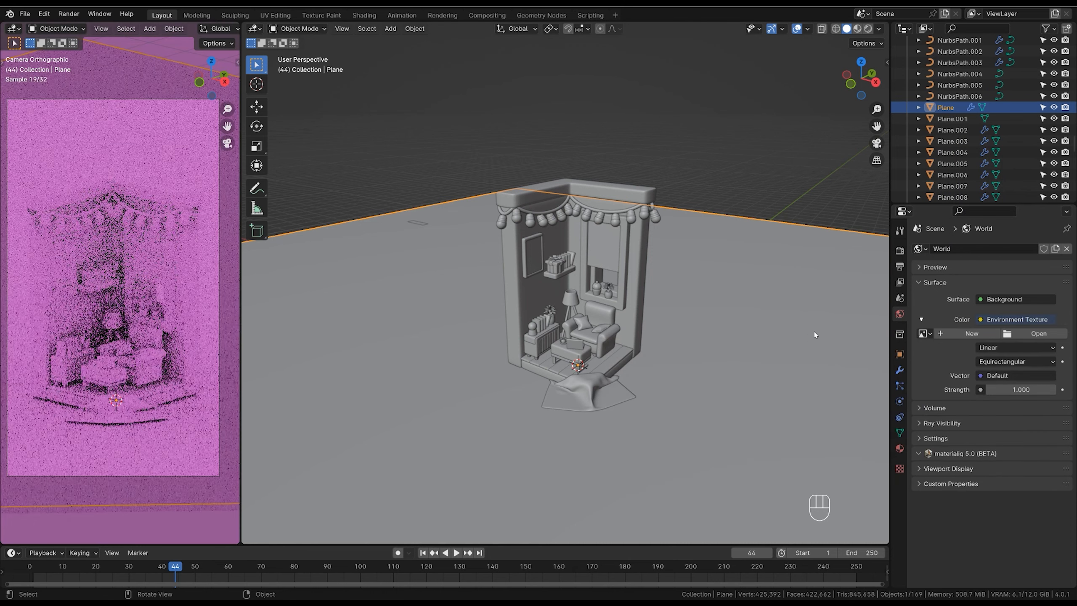
pyautogui.click(1047, 334)
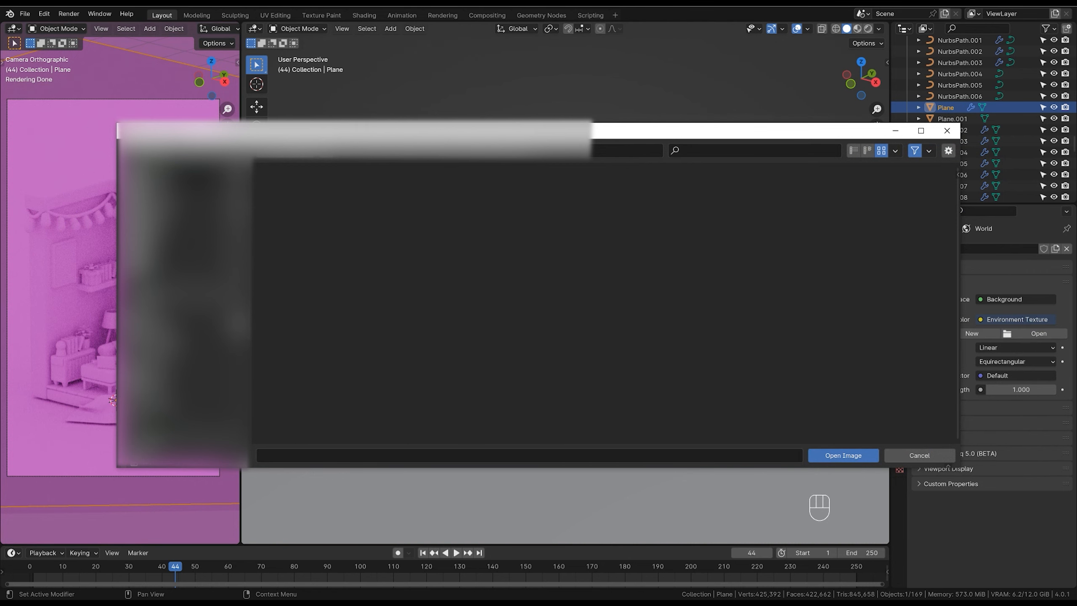
pyautogui.doubleClick(391, 187)
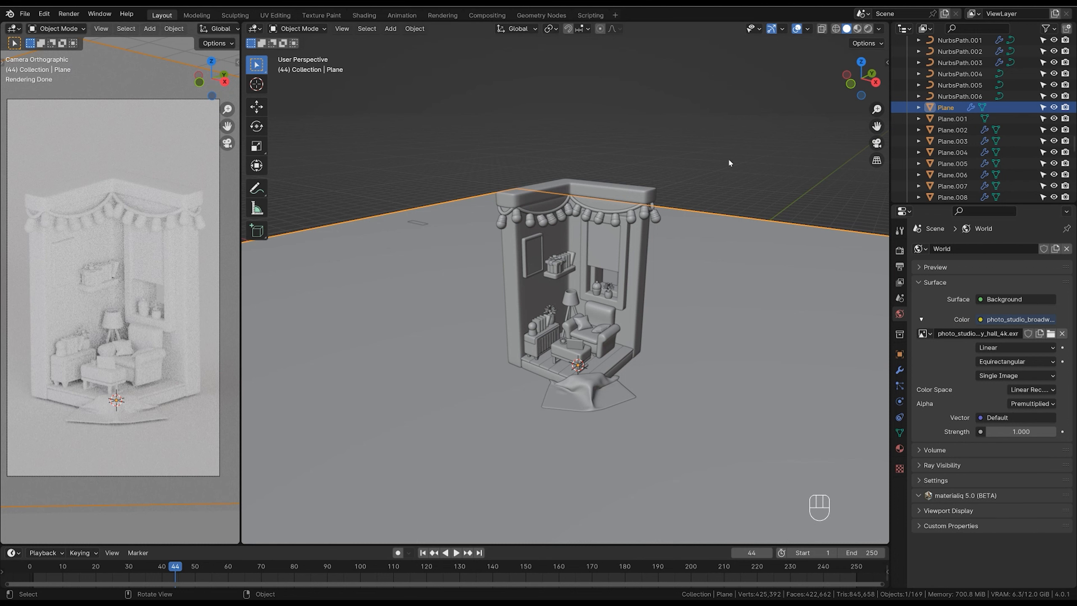
# Select all room objects without the ground plane and lower them about 0.027 m along Z toward the floor in front view.
pyautogui.moveTo(752, 135); pyautogui.dragTo(382, 272)
pyautogui.moveTo(692, 274); pyautogui.dragTo(749, 240, button='middle')
pyautogui.keyDown('ctrl'); pyautogui.moveTo(749, 240); pyautogui.dragTo(764, 236, button='middle'); pyautogui.keyUp('ctrl')
pyautogui.keyDown('shift'); pyautogui.click(795, 379); pyautogui.keyUp('shift')
pyautogui.keyDown('shift'); pyautogui.moveTo(795, 379); pyautogui.dragTo(758, 339, button='middle'); pyautogui.keyUp('shift')
pyautogui.keyDown('ctrl'); pyautogui.moveTo(759, 339); pyautogui.dragTo(705, 287, button='middle'); pyautogui.keyUp('ctrl')
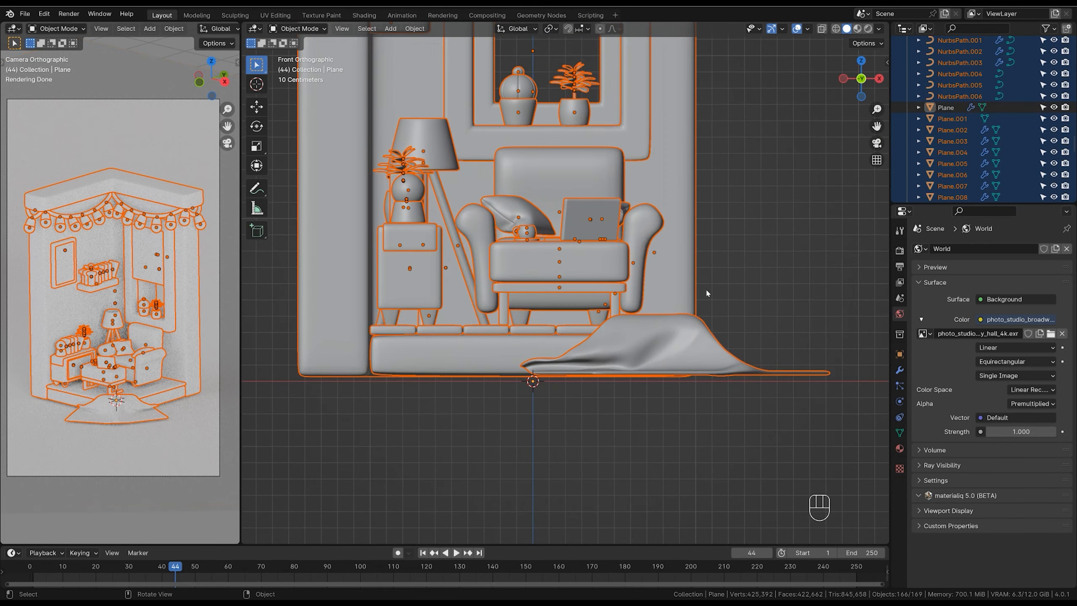
pyautogui.press('g')
pyautogui.press('z')
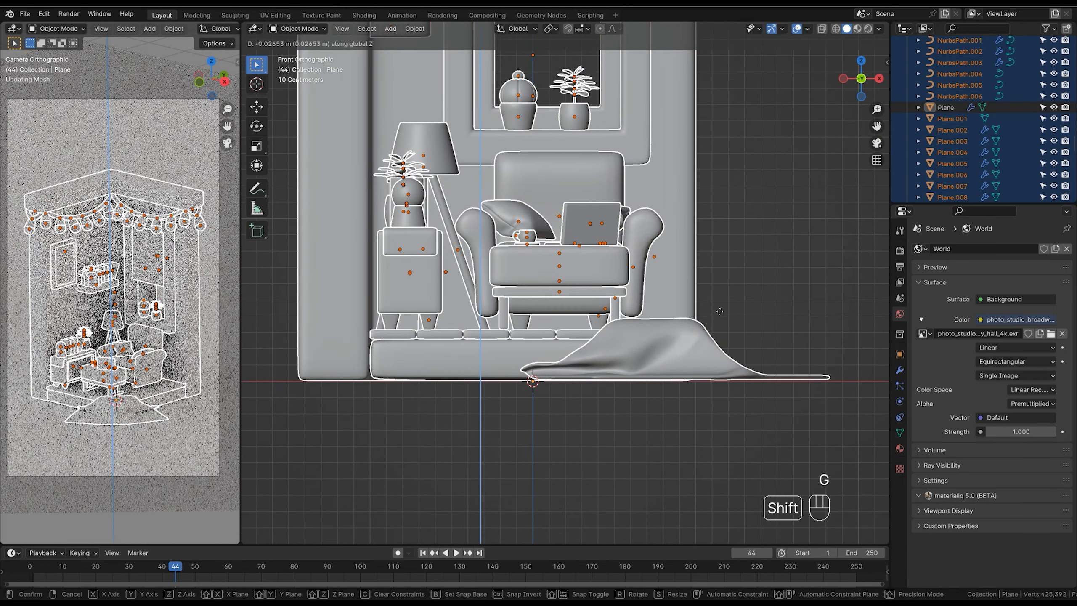
pyautogui.click(741, 269)
pyautogui.click(739, 268)
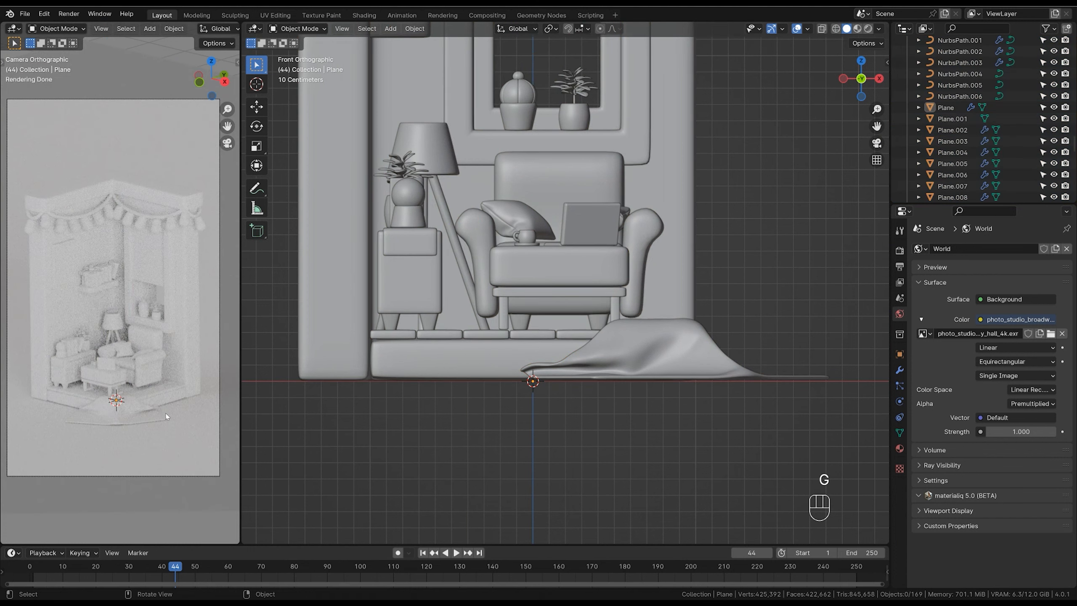
# Reselect the whole room and fine-tune its height along Z so its base sits on the floor line.
pyautogui.keyDown('ctrl'); pyautogui.moveTo(570, 190); pyautogui.dragTo(552, 451, button='middle'); pyautogui.keyUp('ctrl')
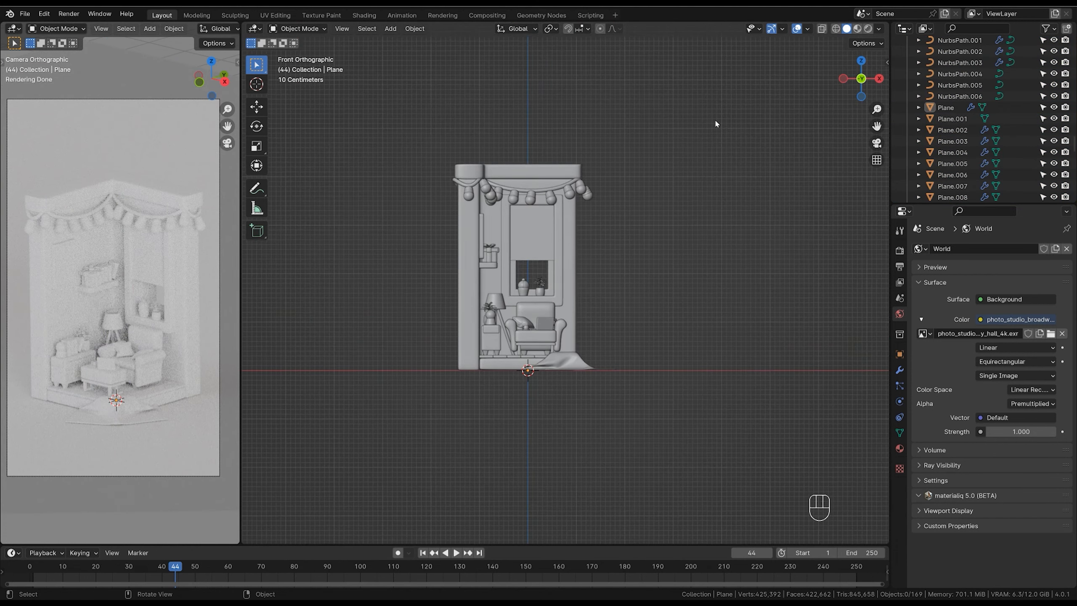
pyautogui.moveTo(714, 121); pyautogui.dragTo(407, 407)
pyautogui.keyDown('ctrl'); pyautogui.moveTo(645, 331); pyautogui.dragTo(661, 247, button='middle'); pyautogui.keyUp('ctrl')
pyautogui.keyDown('ctrl'); pyautogui.moveTo(711, 342); pyautogui.dragTo(714, 501); pyautogui.keyUp('ctrl')
pyautogui.keyDown('shift'); pyautogui.moveTo(715, 414); pyautogui.dragTo(703, 313, button='middle'); pyautogui.keyUp('shift')
pyautogui.keyDown('ctrl'); pyautogui.moveTo(703, 313); pyautogui.dragTo(706, 281, button='middle'); pyautogui.keyUp('ctrl')
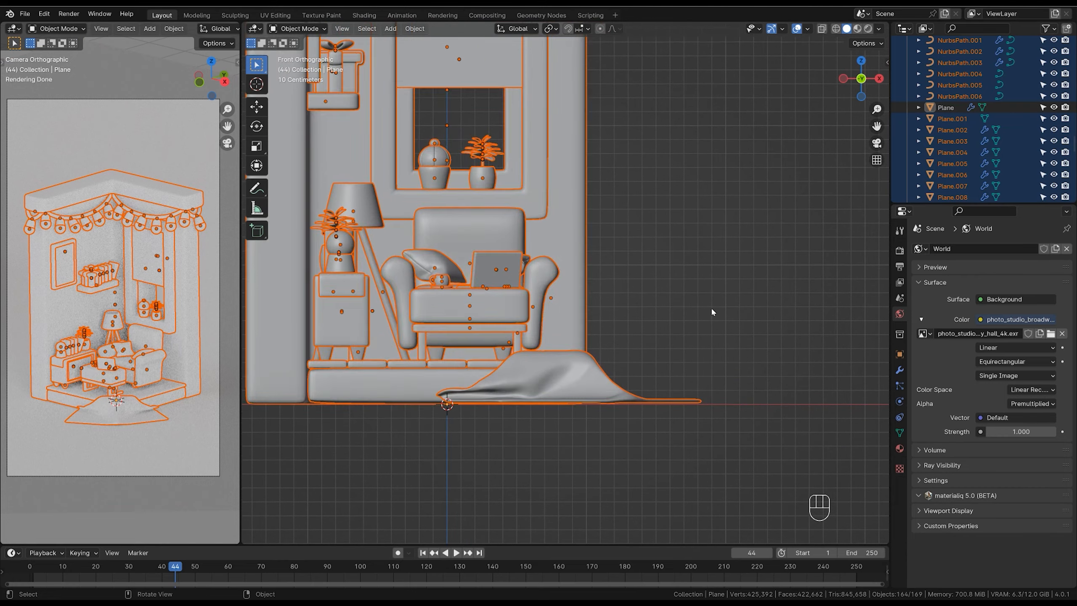
pyautogui.press('g')
pyautogui.press('z')
pyautogui.click(711, 309)
pyautogui.click(714, 289)
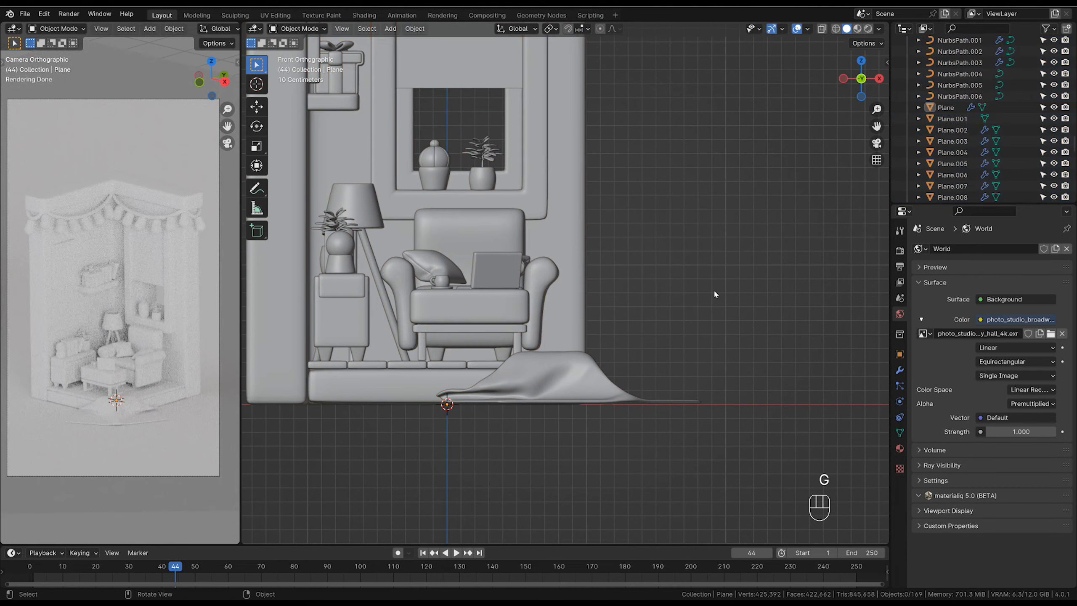
# Add an area light at the room's base and move it straight up along Z above the room.
pyautogui.keyDown('ctrl'); pyautogui.moveTo(462, 293); pyautogui.dragTo(664, 333, button='middle'); pyautogui.keyUp('ctrl')
pyautogui.keyDown('ctrl'); pyautogui.moveTo(664, 334); pyautogui.dragTo(678, 315, button='middle'); pyautogui.keyUp('ctrl')
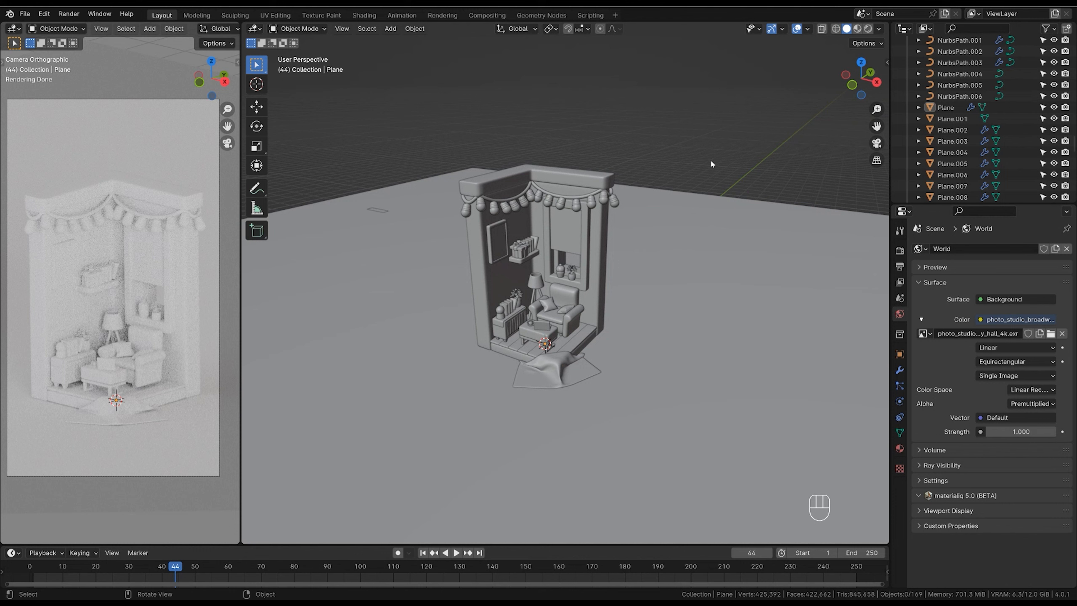
pyautogui.scroll(-3, 685, 199)
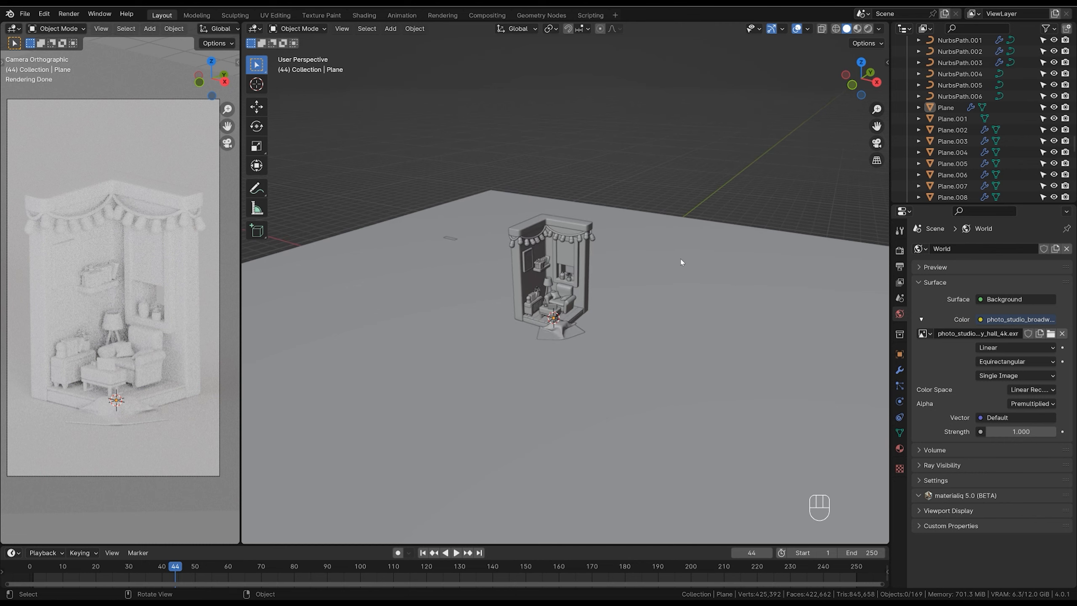
pyautogui.hotkey('shift', 'a')
pyautogui.moveTo(658, 397)
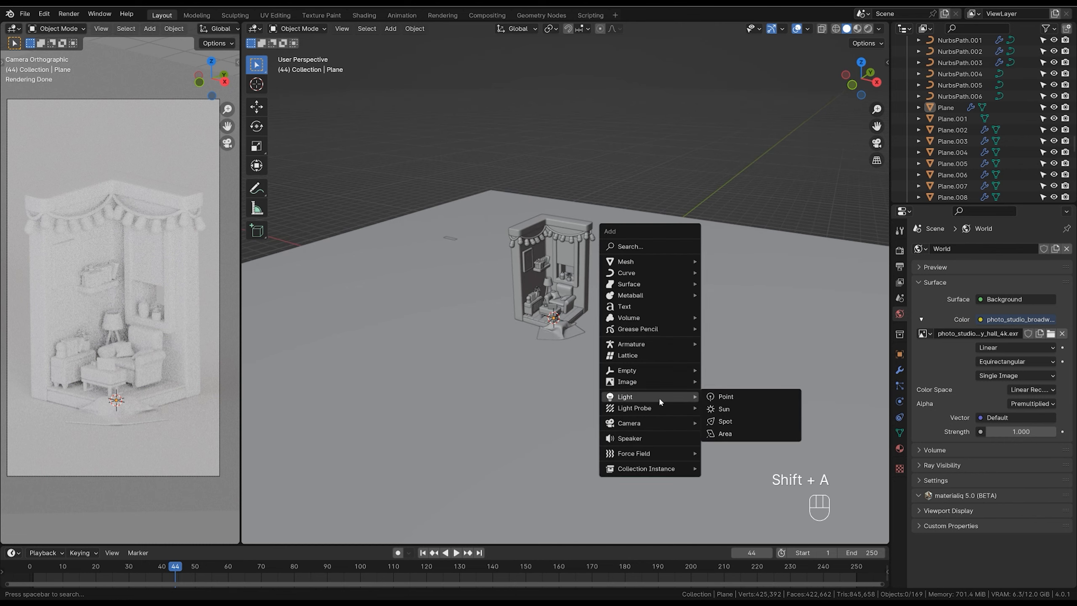
pyautogui.click(754, 437)
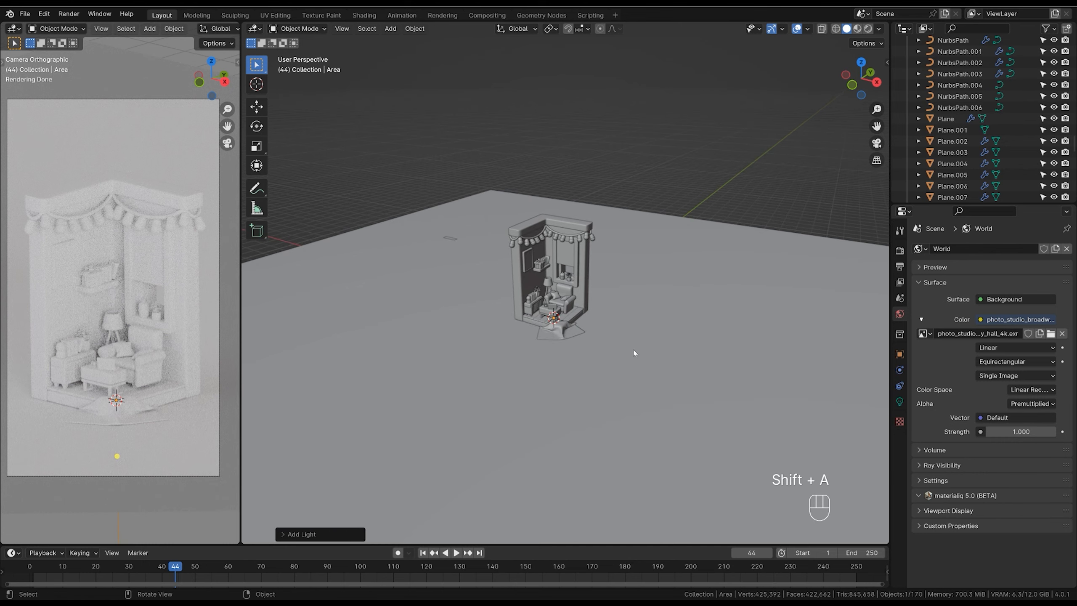
pyautogui.press('g')
pyautogui.press('z')
pyautogui.click(638, 241)
# Scale the area light up to wider than the room and raise it further above the roof along Z.
pyautogui.press('s')
pyautogui.click(795, 288)
pyautogui.moveTo(695, 244)
pyautogui.mouseDown(button='middle')
pyautogui.moveTo(690, 282)
pyautogui.moveTo(712, 252)
pyautogui.mouseUp(button='middle')
pyautogui.press('s')
pyautogui.click(710, 291)
pyautogui.press('g')
pyautogui.press('z')
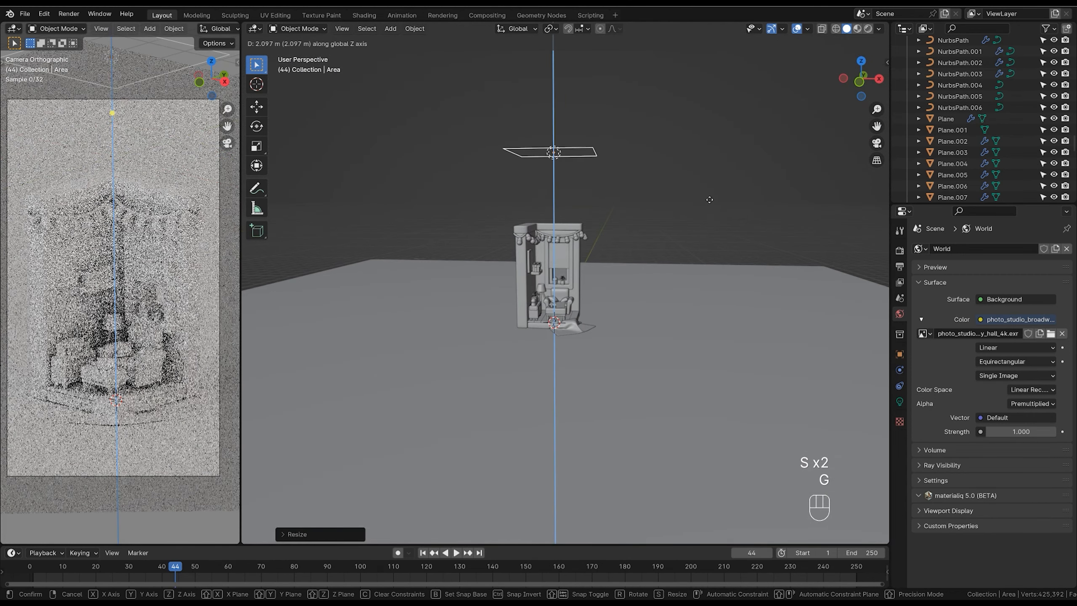
pyautogui.click(707, 194)
pyautogui.keyDown('shift'); pyautogui.moveTo(708, 194); pyautogui.dragTo(705, 235, button='middle'); pyautogui.keyUp('shift')
pyautogui.press('g')
pyautogui.moveTo(704, 234); pyautogui.dragTo(706, 229, button='middle')
pyautogui.click(701, 224)
# Set the transform pivot point to 3D Cursor and rotate the area light around it to the room's right side in front view.
pyautogui.press('r')
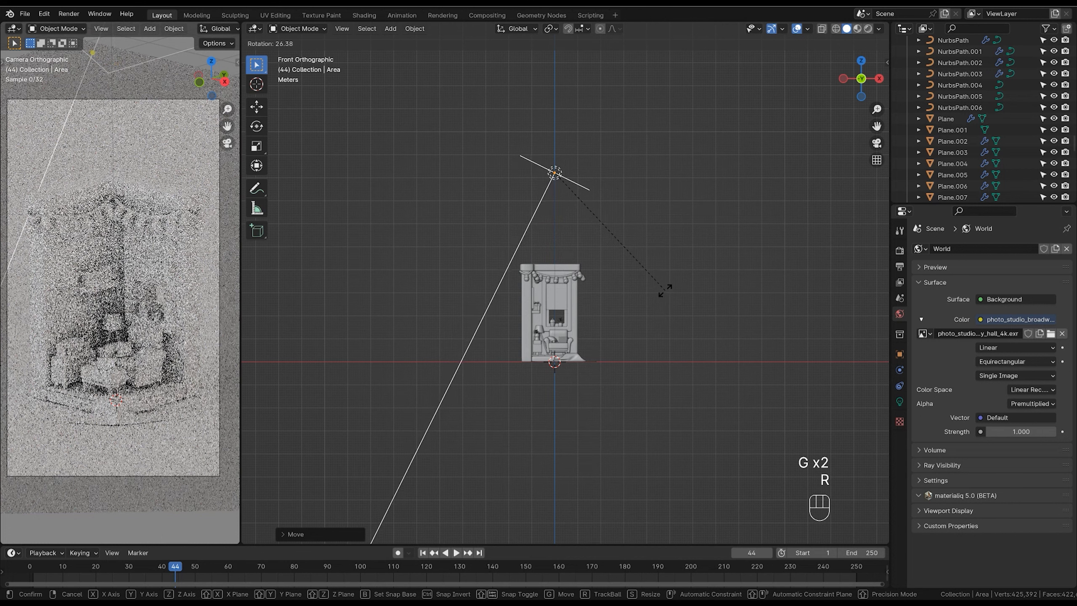
pyautogui.rightClick(597, 325)
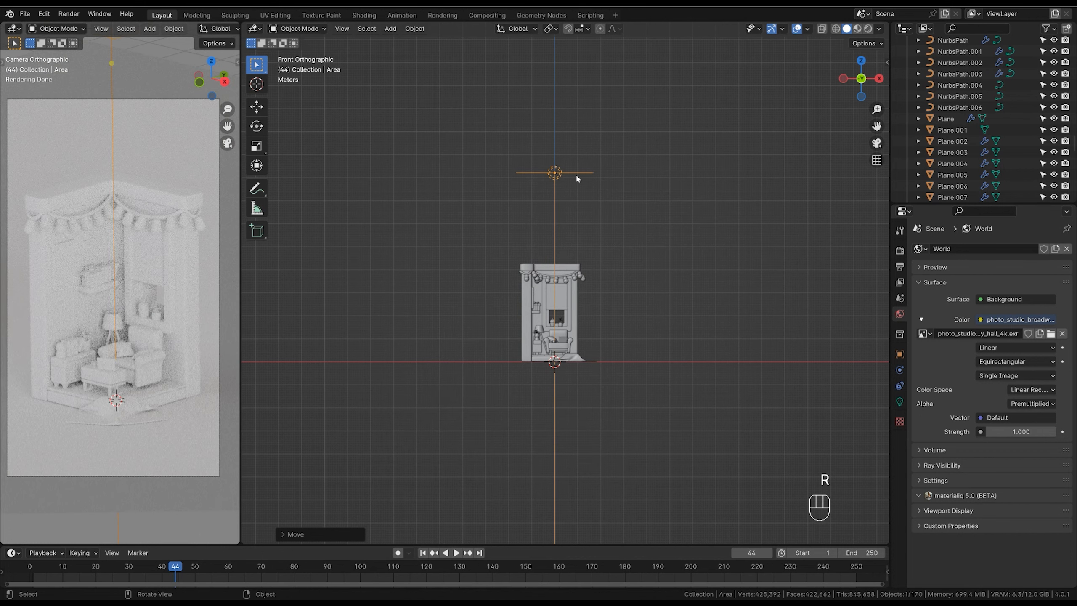
pyautogui.moveTo(576, 178); pyautogui.dragTo(696, 275, button='middle')
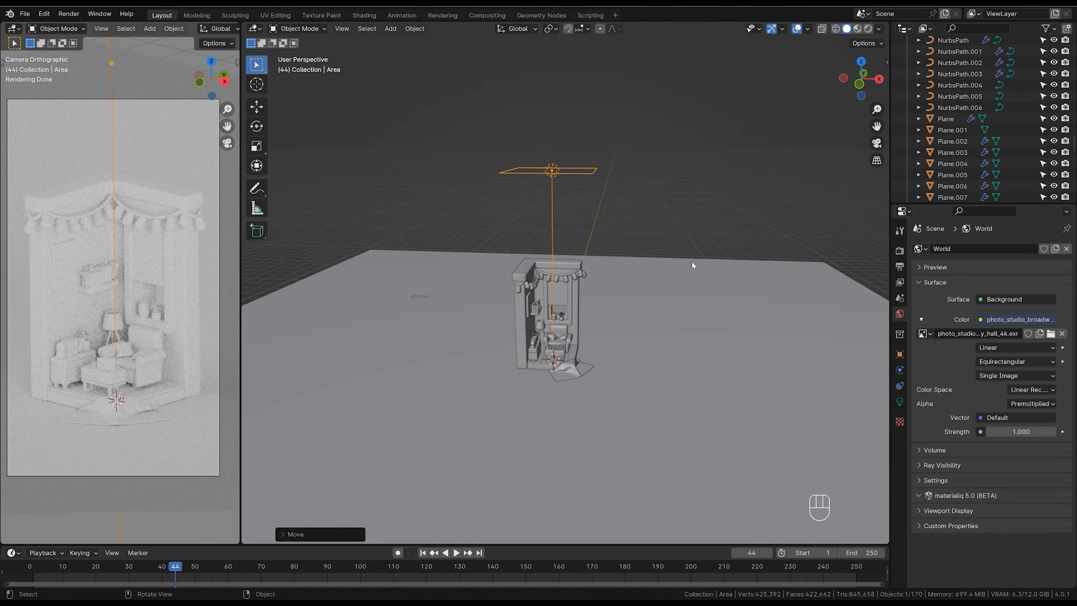
pyautogui.click(553, 30)
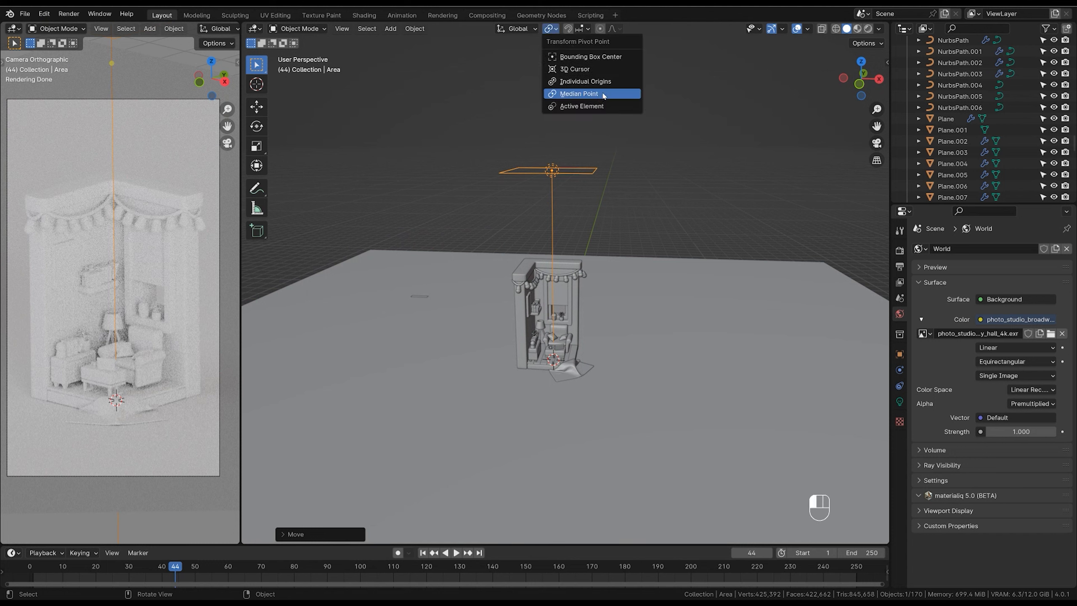
pyautogui.click(591, 70)
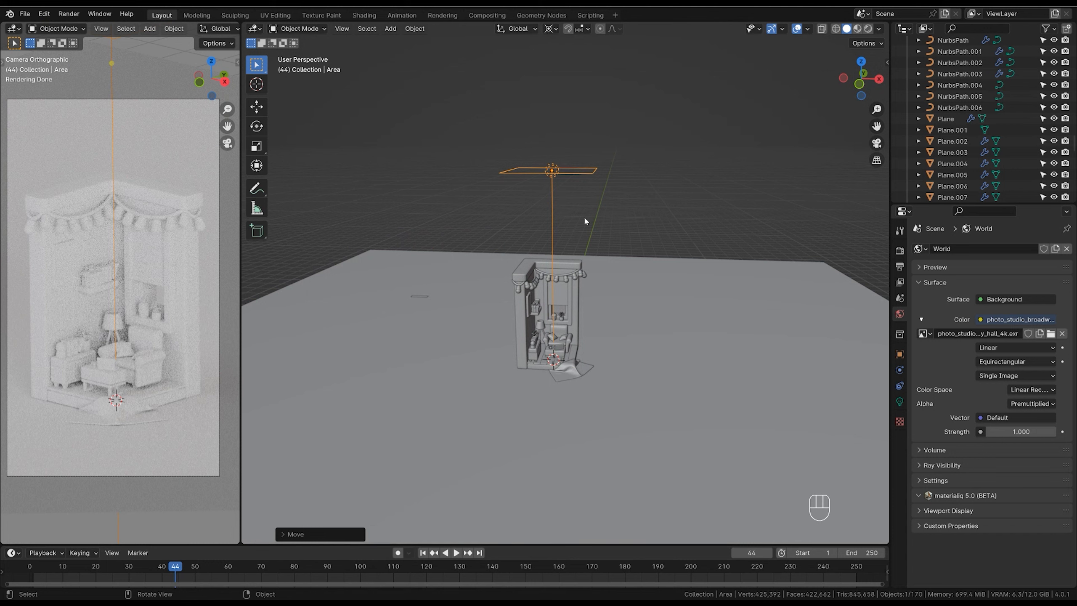
pyautogui.press('KP_1')
pyautogui.press('r')
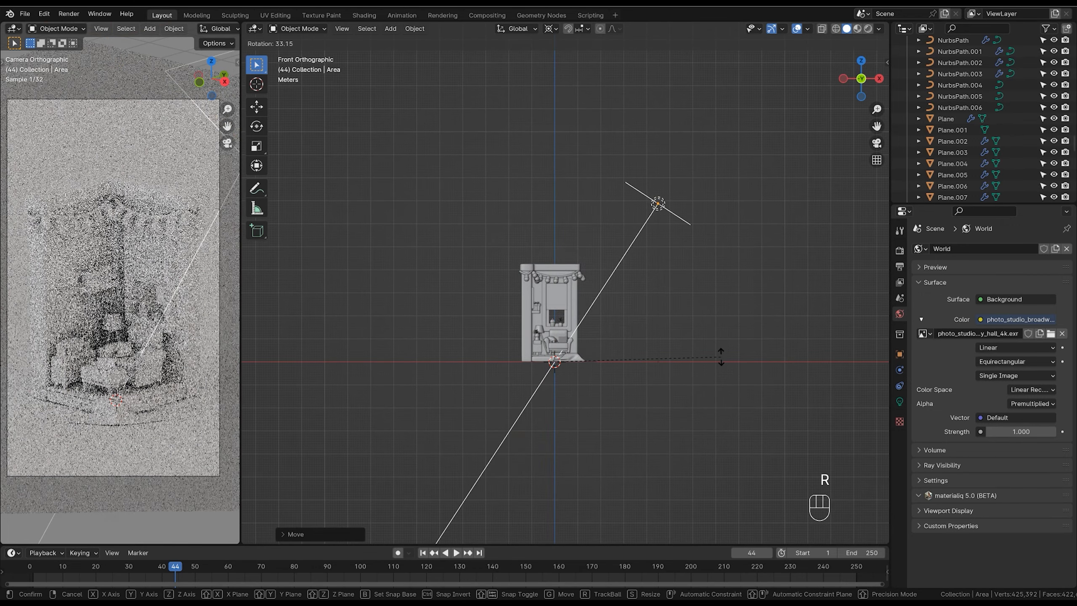
pyautogui.click(700, 370)
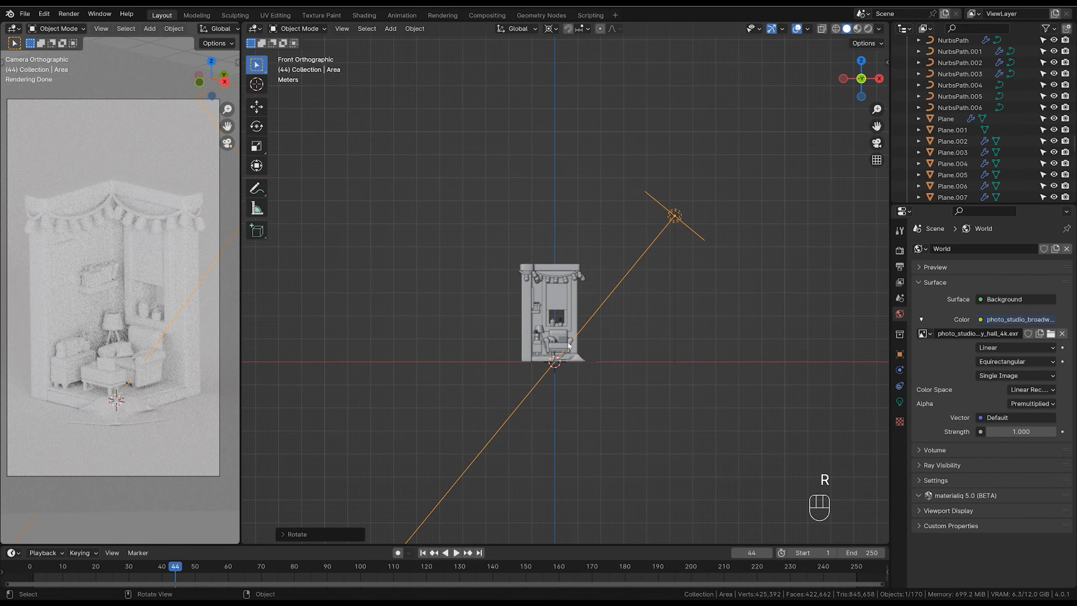
# Refine the area light's rotation around the 3D cursor to about 44° from vertical.
pyautogui.press('r')
pyautogui.press('r')
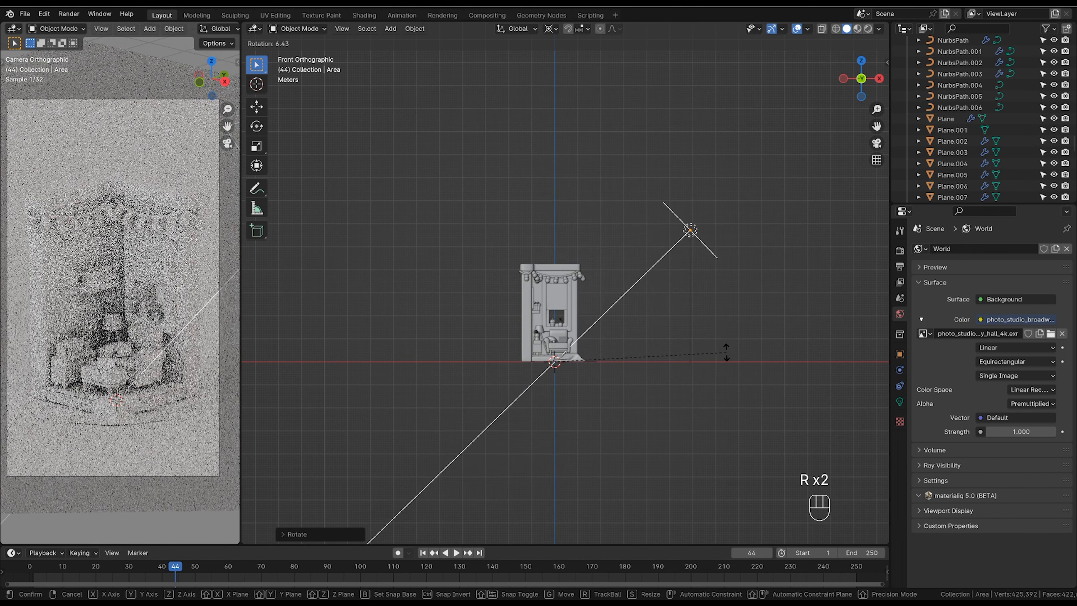
pyautogui.click(716, 326)
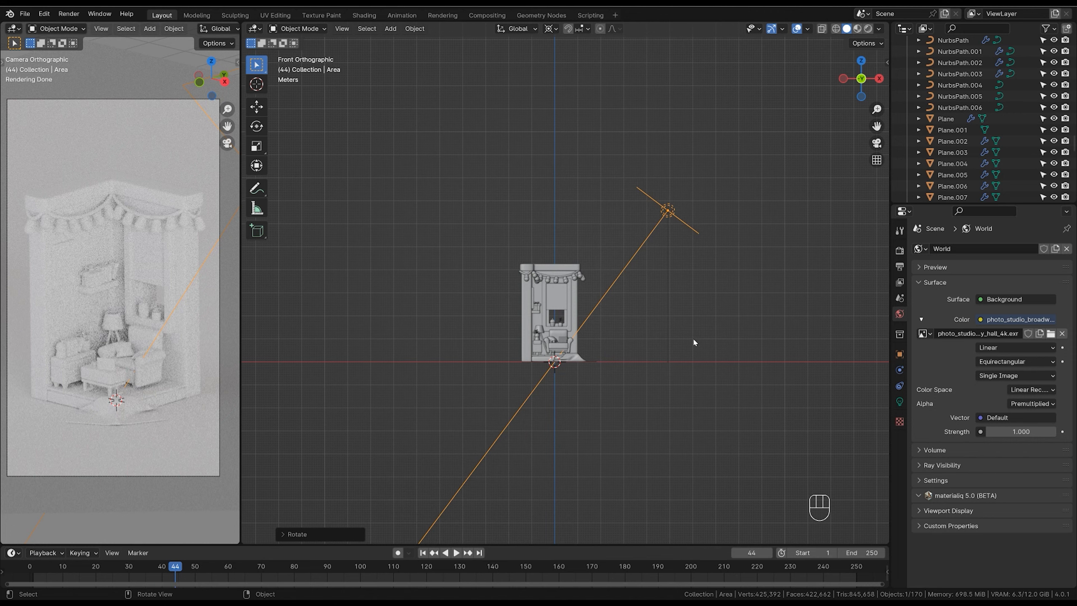
pyautogui.press('r')
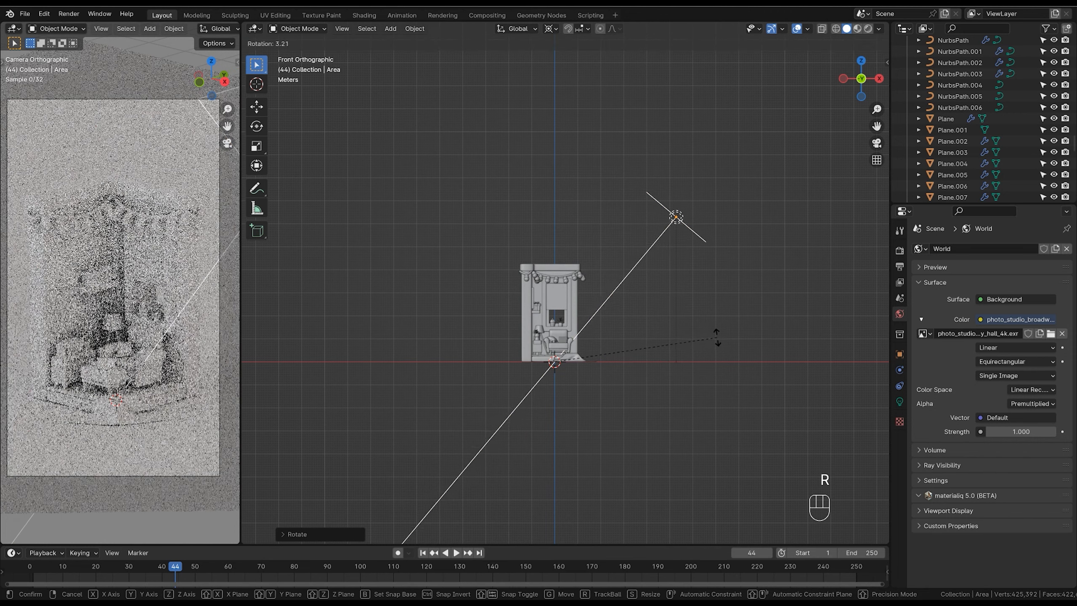
pyautogui.click(721, 348)
# Duplicate the area light in place and rotate the copy about 90° around the 3D cursor in top view, to the room's front.
pyautogui.moveTo(709, 339); pyautogui.dragTo(708, 350, button='middle')
pyautogui.press('KP_7')
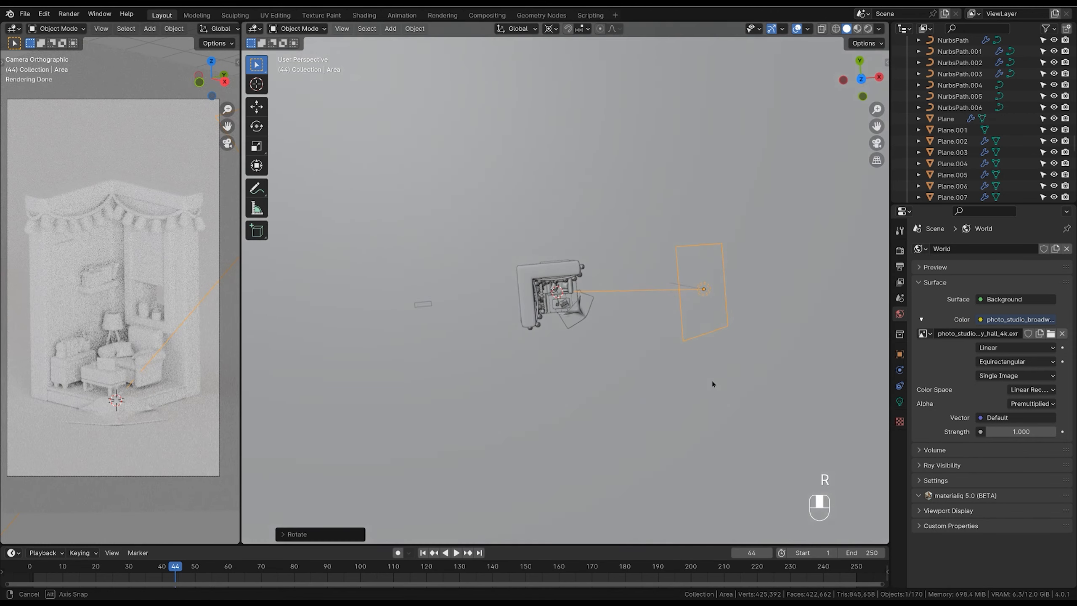
pyautogui.hotkey('shift', 'd')
pyautogui.rightClick(761, 278)
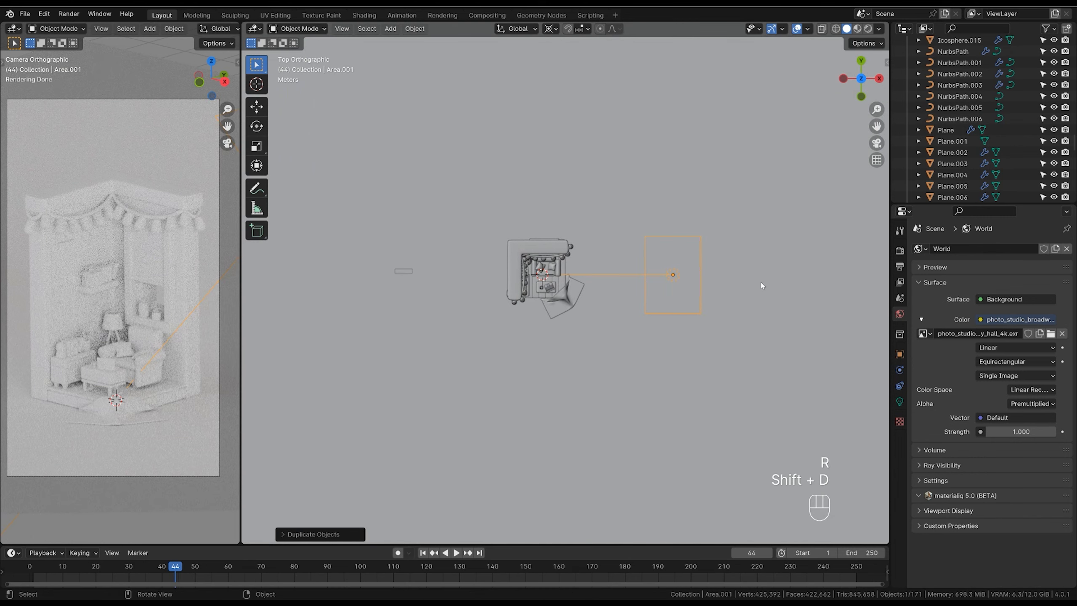
pyautogui.press('r')
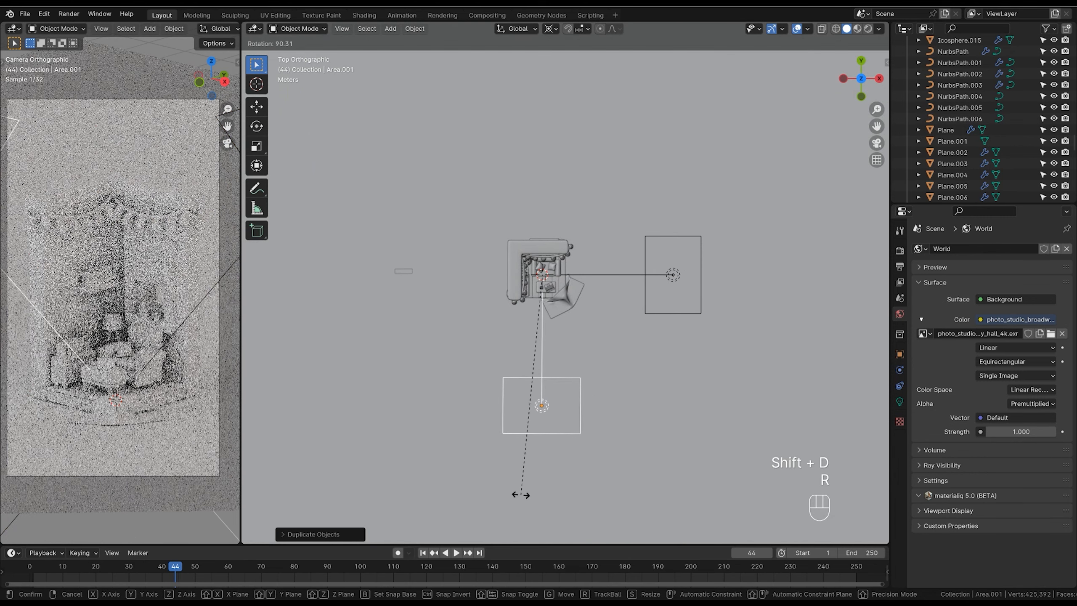
pyautogui.click(521, 495)
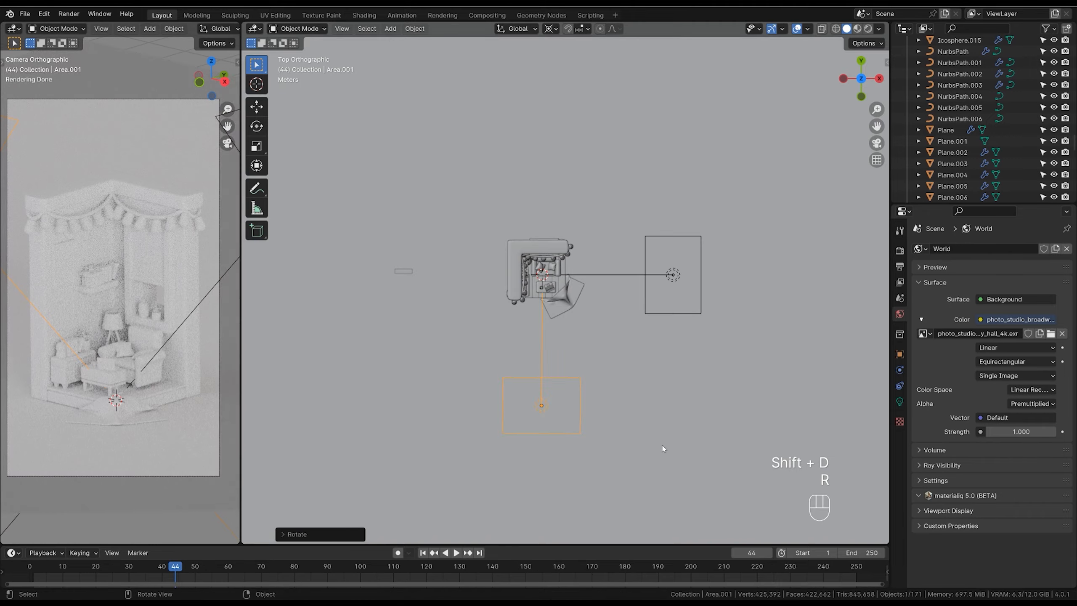
# Duplicate the front area light in place and rotate the copy about 44° in right view so it hangs directly above the room.
pyautogui.moveTo(662, 445); pyautogui.dragTo(615, 393, button='middle')
pyautogui.hotkey('shift', 'd')
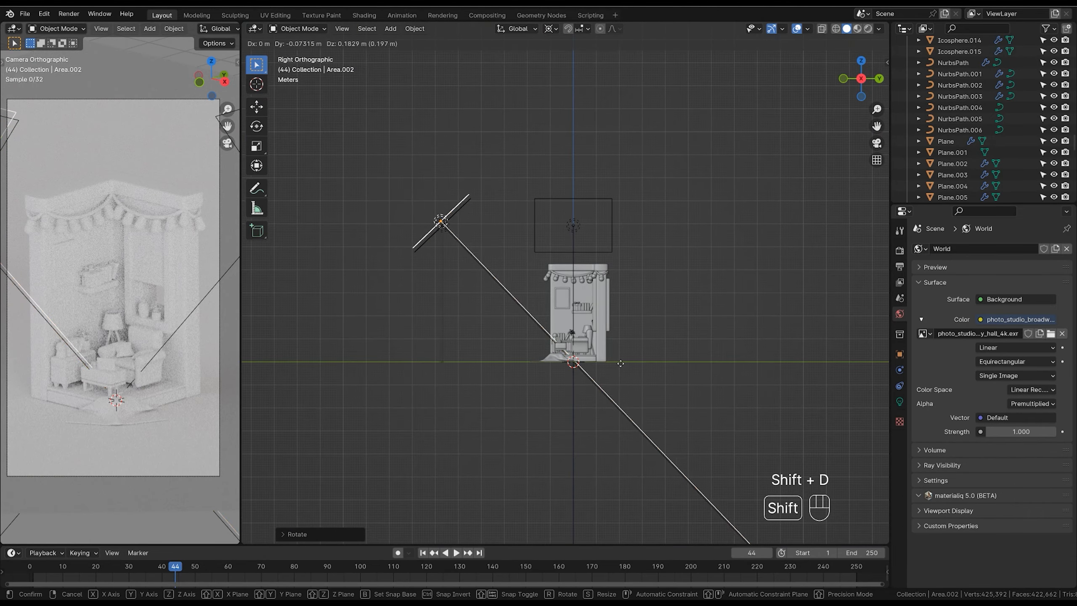
pyautogui.rightClick(619, 386)
pyautogui.press('r')
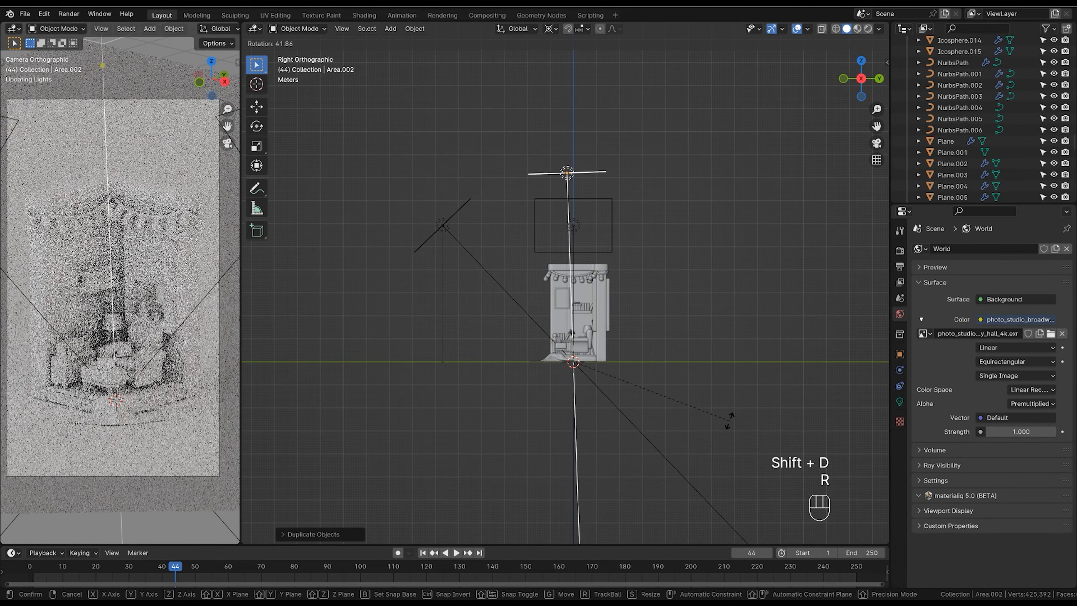
pyautogui.press('shift')
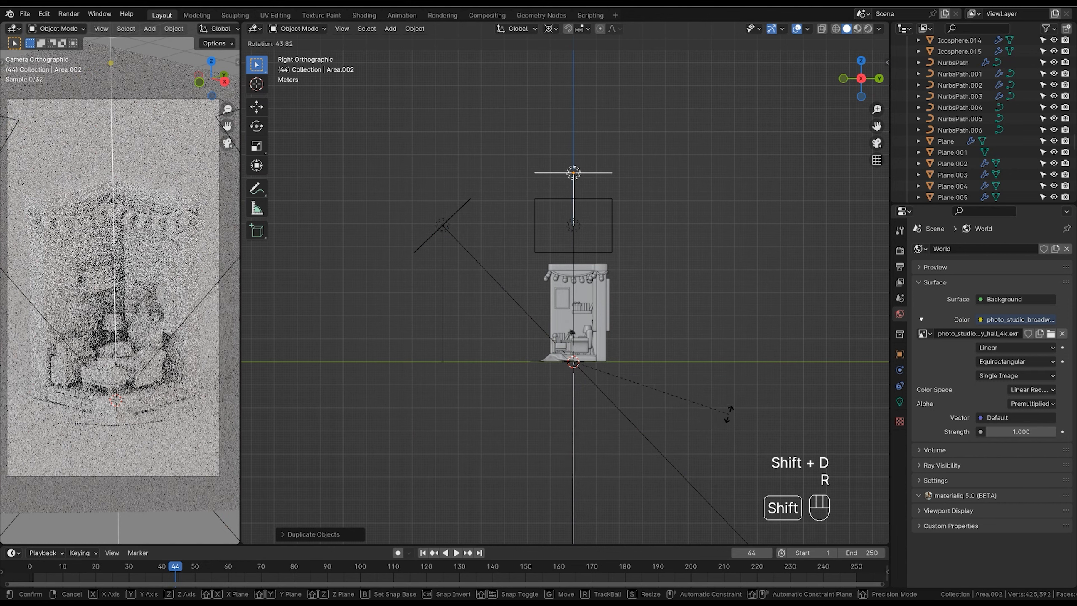
pyautogui.click(728, 408)
# Select the right-hand area light and draw annotation arrows over the camera view marking the right, left and overhead light directions.
pyautogui.keyDown('ctrl'); pyautogui.moveTo(728, 361); pyautogui.dragTo(696, 279, button='middle'); pyautogui.keyUp('ctrl')
pyautogui.click(685, 299)
pyautogui.press('d')
pyautogui.moveTo(219, 237); pyautogui.dragTo(165, 279)
pyautogui.moveTo(164, 280)
pyautogui.mouseDown()
pyautogui.moveTo(187, 282)
pyautogui.moveTo(165, 280)
pyautogui.mouseUp()
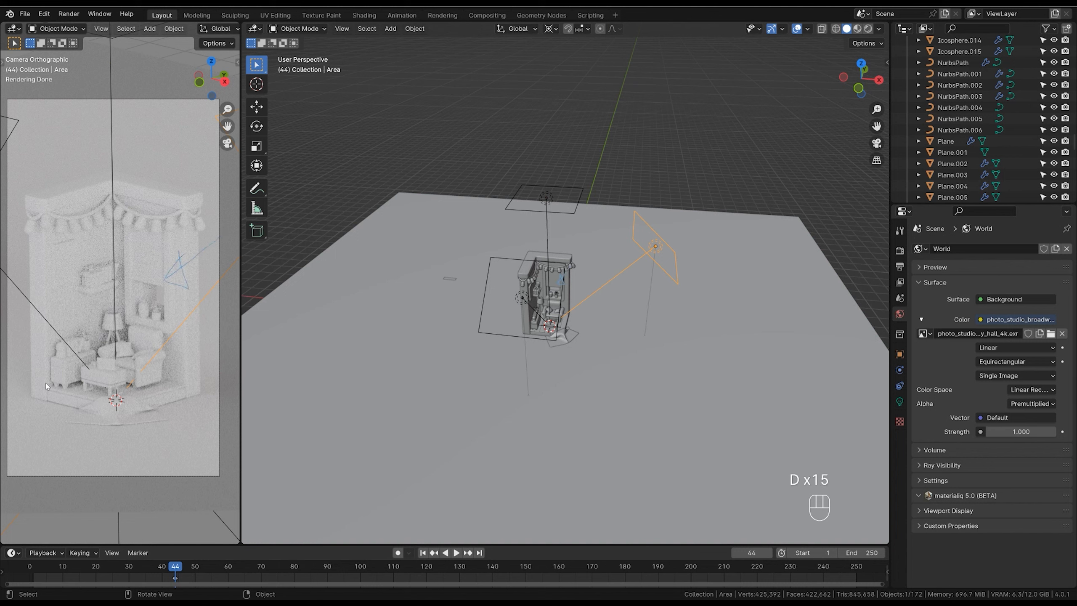
pyautogui.moveTo(38, 389)
pyautogui.mouseDown()
pyautogui.moveTo(89, 325)
pyautogui.moveTo(73, 331)
pyautogui.moveTo(84, 349)
pyautogui.mouseUp()
pyautogui.moveTo(114, 71)
pyautogui.mouseDown()
pyautogui.moveTo(113, 181)
pyautogui.moveTo(104, 149)
pyautogui.mouseUp()
pyautogui.moveTo(664, 290); pyautogui.dragTo(715, 272, button='middle')
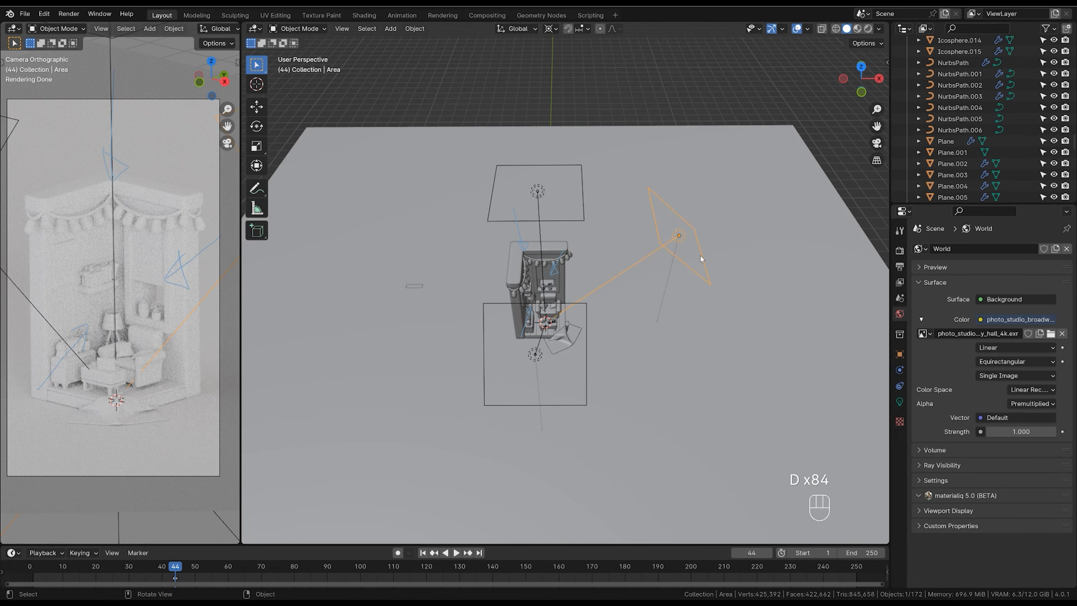
pyautogui.press('g')
pyautogui.rightClick(708, 240)
pyautogui.press('g')
pyautogui.moveTo(723, 253); pyautogui.dragTo(684, 280, button='middle')
pyautogui.click(716, 274)
# Set the right-hand area light's power to 2500 W.
pyautogui.click(899, 405)
pyautogui.doubleClick(1020, 326)
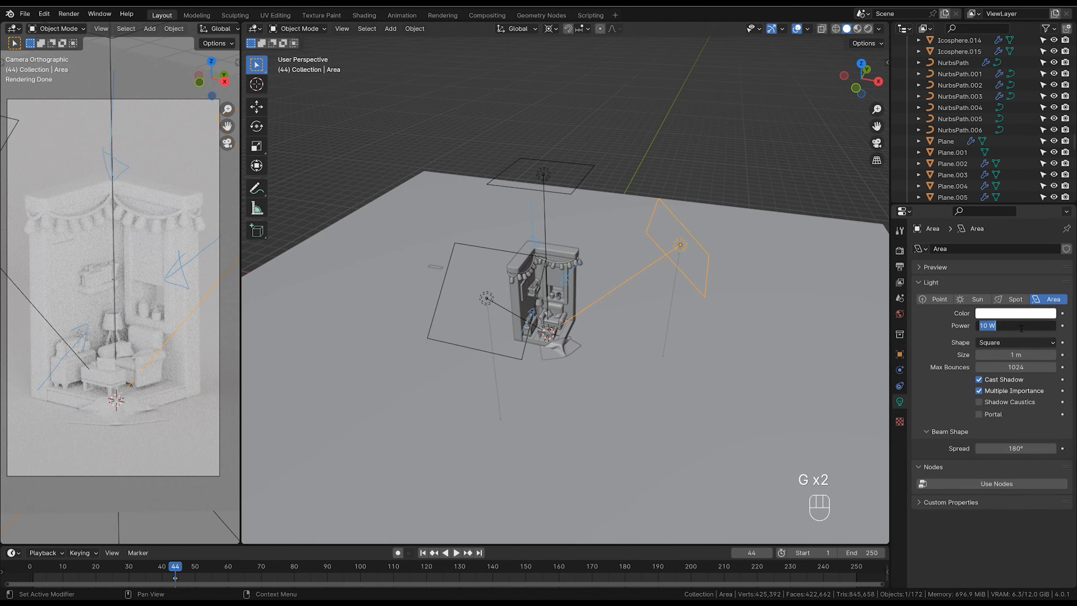
pyautogui.write('100')
pyautogui.press('Return')
pyautogui.doubleClick(1027, 323)
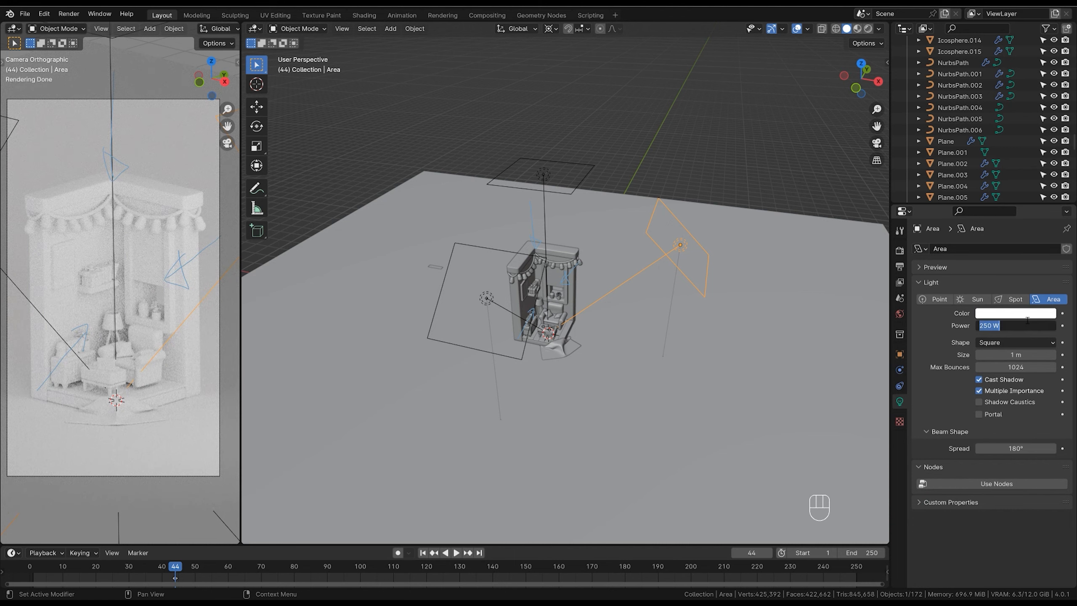
pyautogui.write('2500')
pyautogui.press('Return')
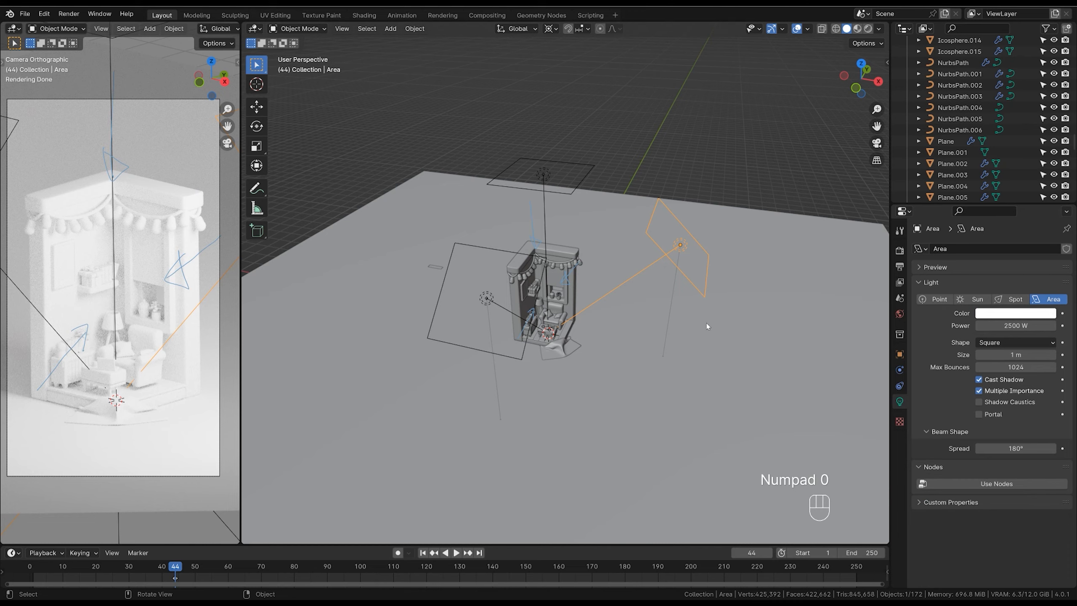
# Select the front area light on the room's left side and set its power to 1500 W.
pyautogui.moveTo(708, 325); pyautogui.dragTo(711, 329, button='middle')
pyautogui.click(572, 321)
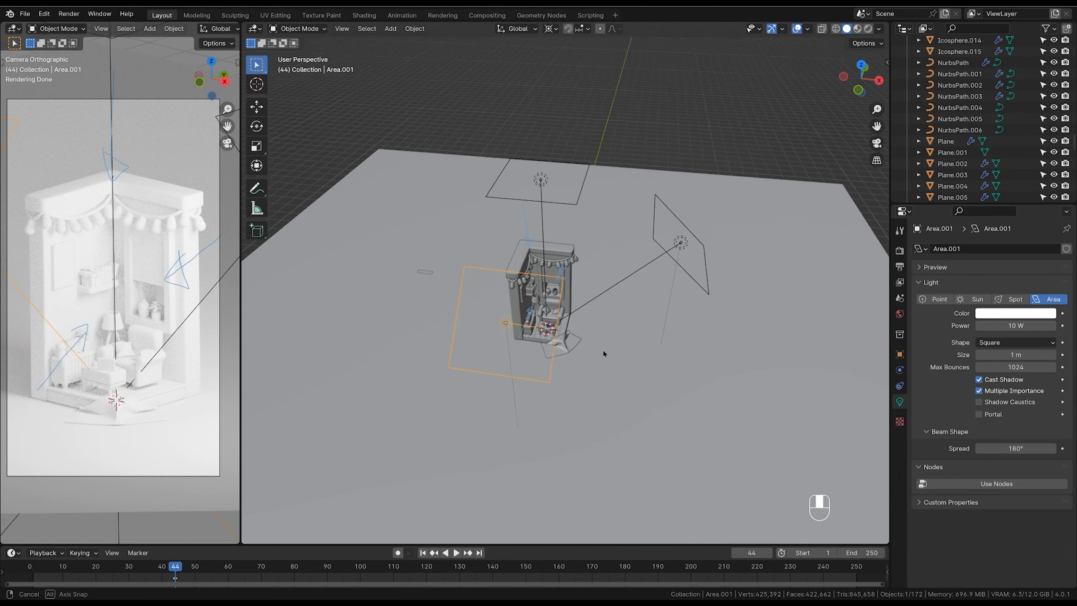
pyautogui.moveTo(633, 349); pyautogui.dragTo(519, 309, button='middle')
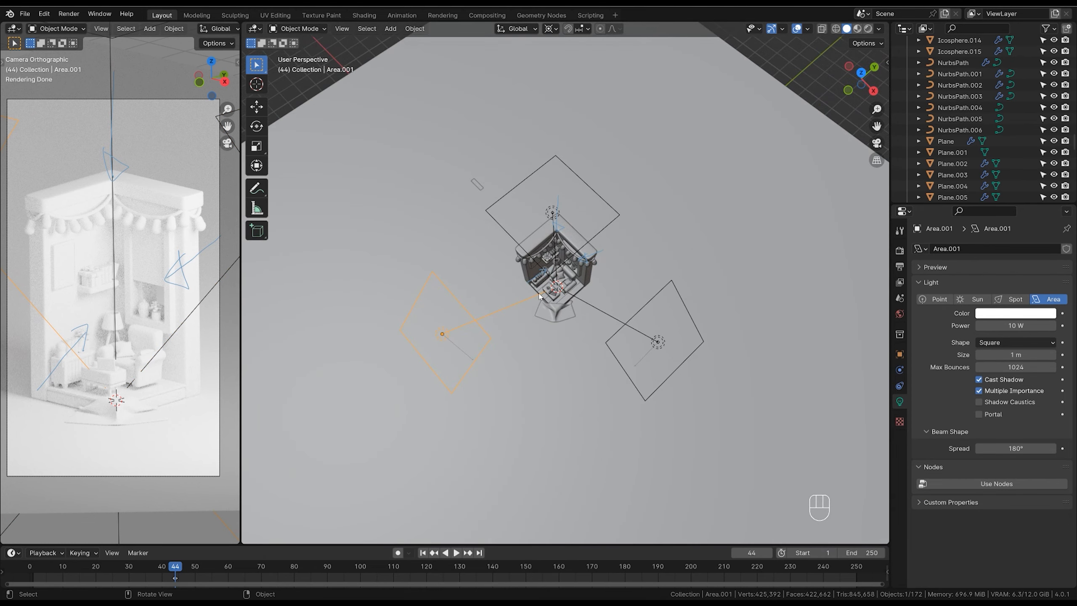
pyautogui.click(1030, 323)
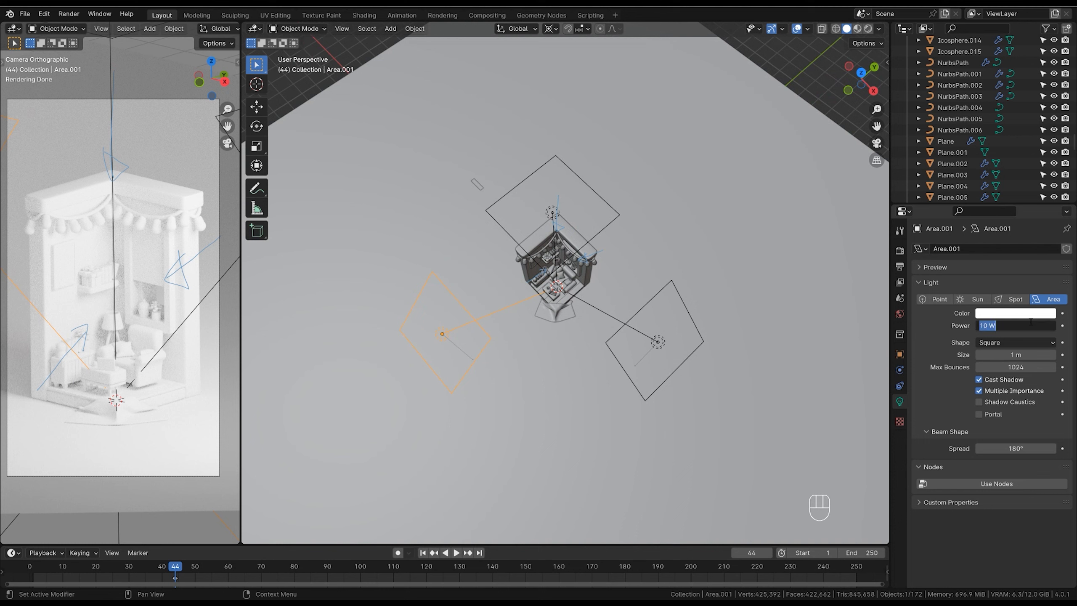
pyautogui.click(692, 320)
pyautogui.click(488, 342)
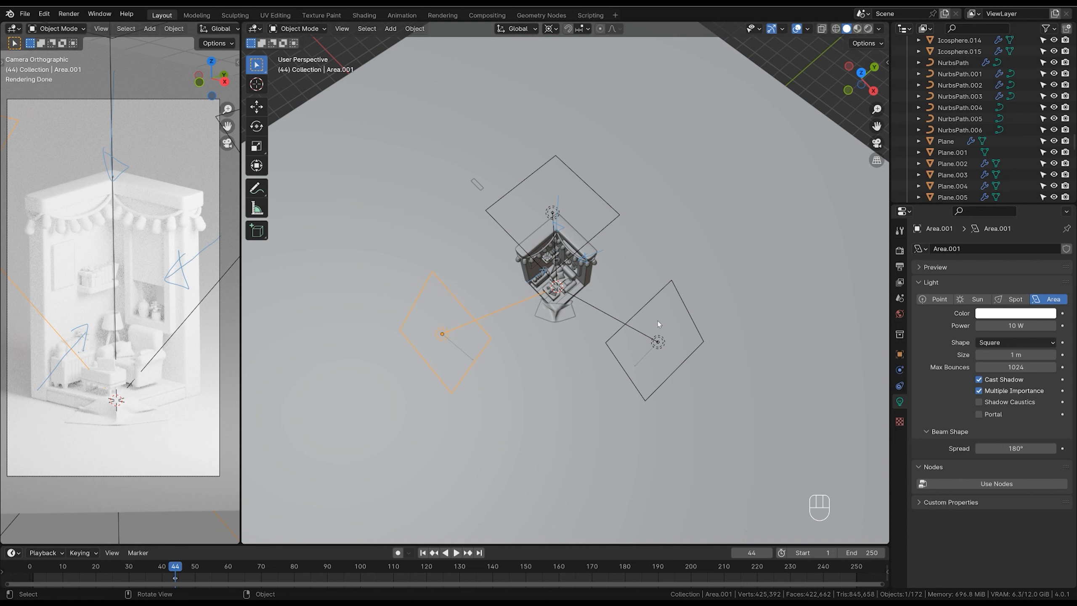
pyautogui.click(1031, 323)
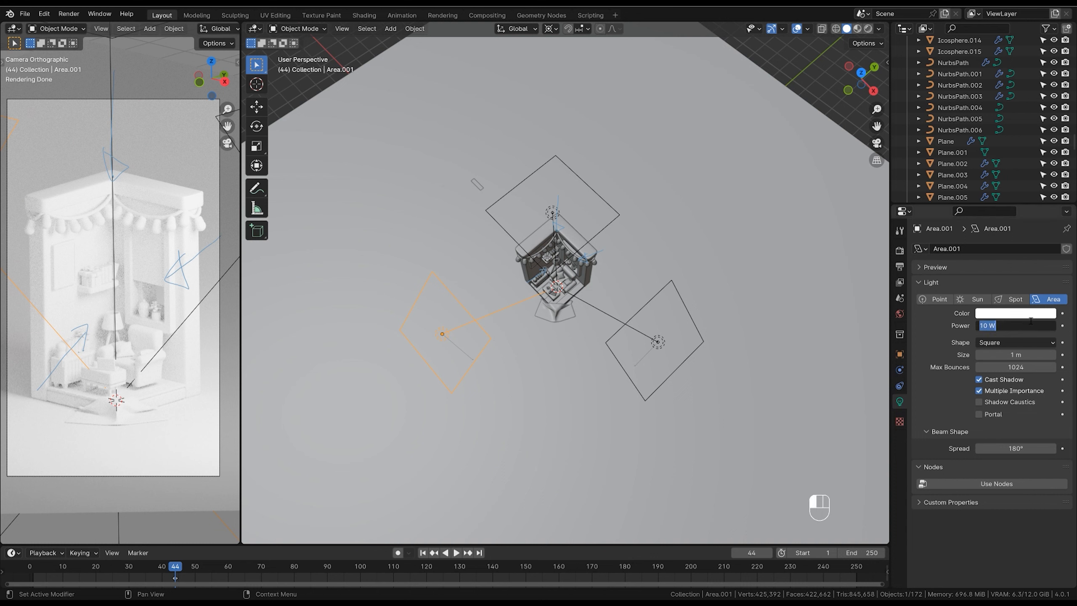
pyautogui.write('1500')
pyautogui.press('Return')
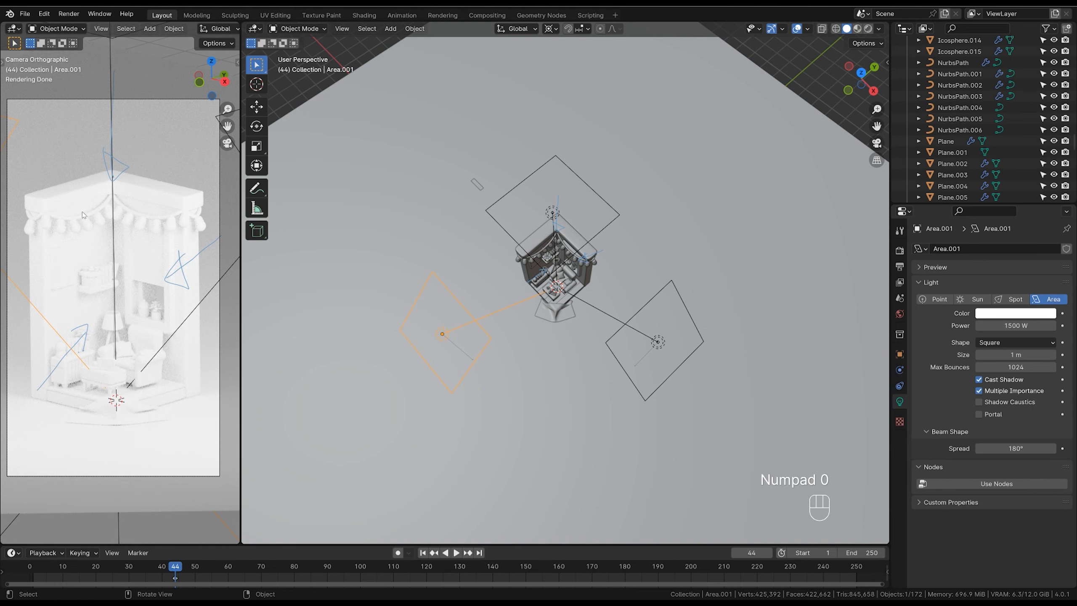
# Set the front area light's power to 1000 W.
pyautogui.click(1026, 326)
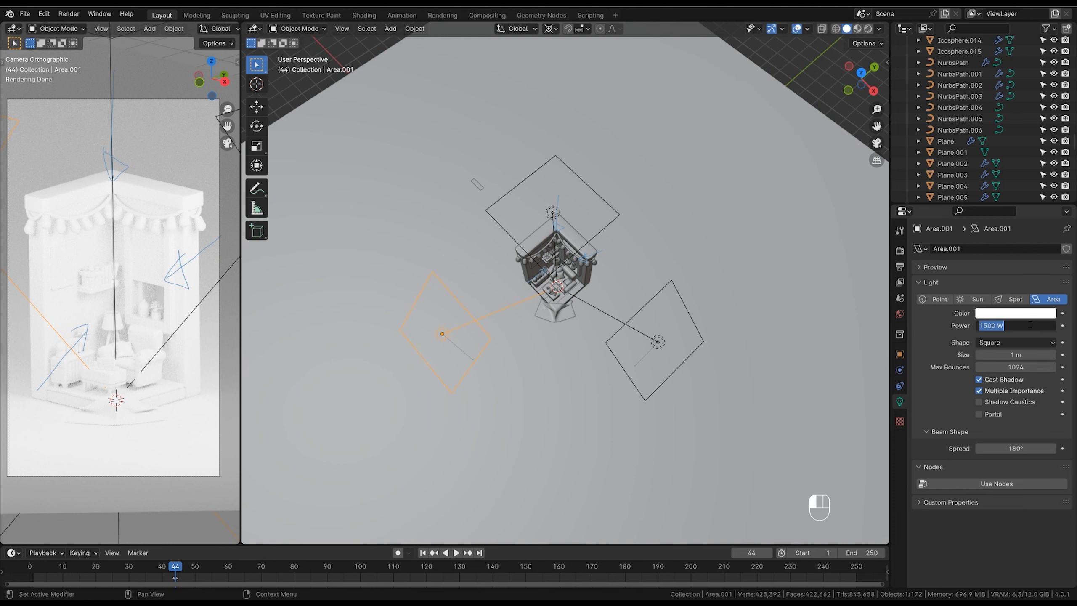
pyautogui.write('1000')
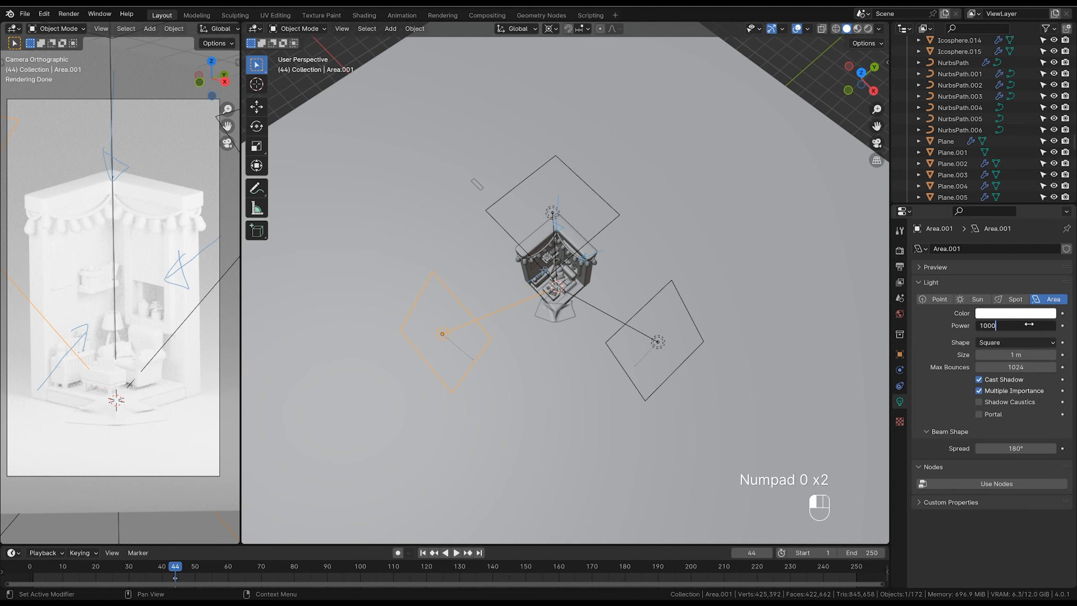
pyautogui.press('Return')
# Draw an annotation stroke along the room's roof edge in the camera view and undo it together with the last power change.
pyautogui.moveTo(639, 266); pyautogui.dragTo(632, 240, button='middle')
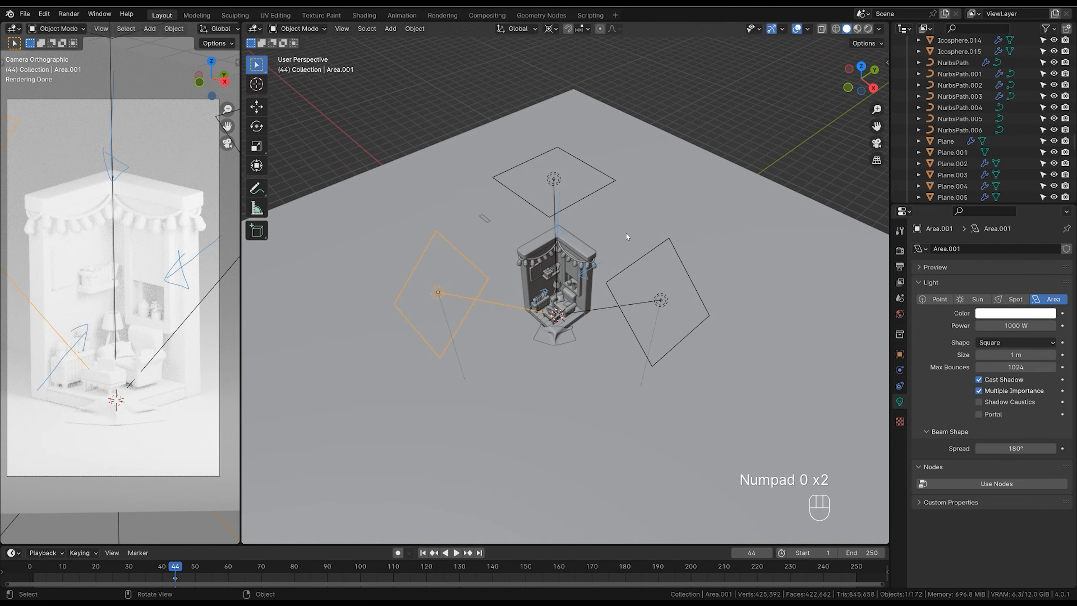
pyautogui.press('d')
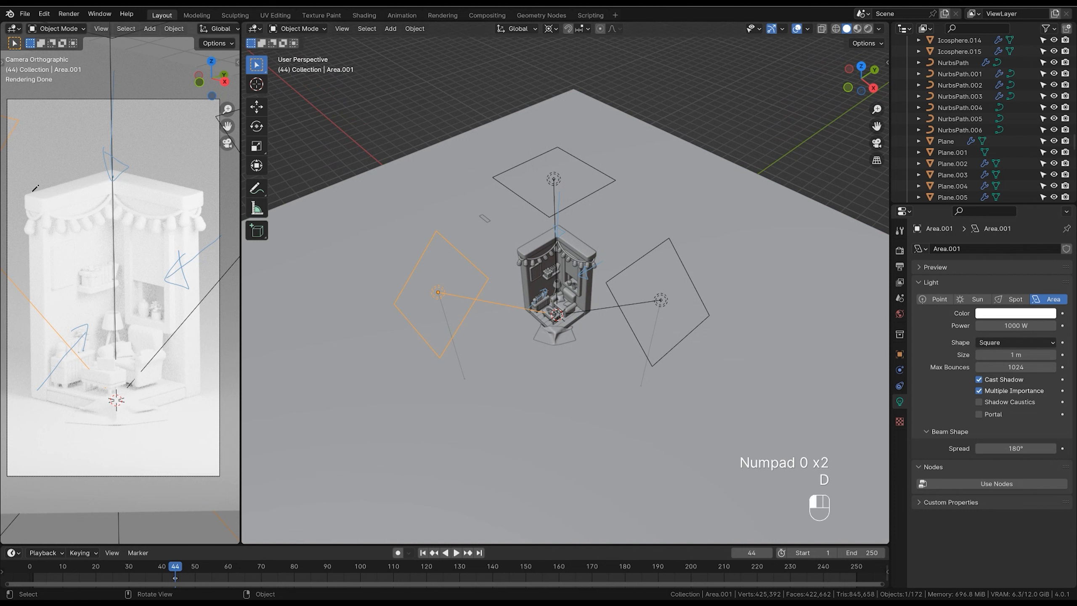
pyautogui.moveTo(31, 196)
pyautogui.mouseDown()
pyautogui.moveTo(99, 181)
pyautogui.moveTo(191, 193)
pyautogui.moveTo(119, 164)
pyautogui.mouseUp()
pyautogui.hotkey('ctrl', 'z')
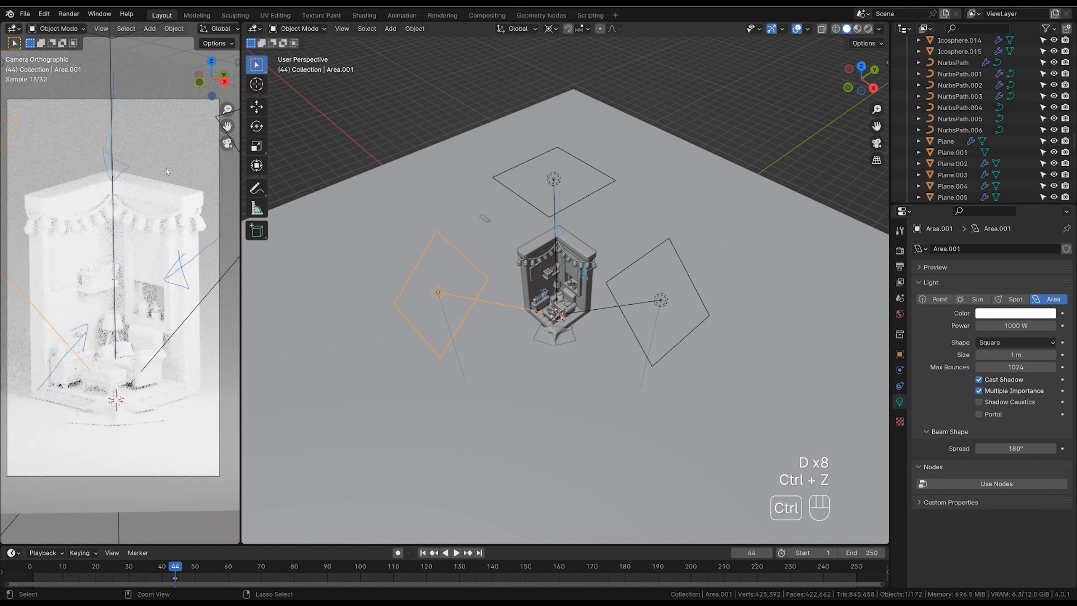
pyautogui.hotkey('ctrl', 'z')
# Draw a downward annotation arrow above the room in the camera view to mark the overhead light's direction, undoing any stray stroke.
pyautogui.press('d')
pyautogui.moveTo(114, 71); pyautogui.dragTo(114, 127)
pyautogui.moveTo(106, 107); pyautogui.dragTo(118, 121)
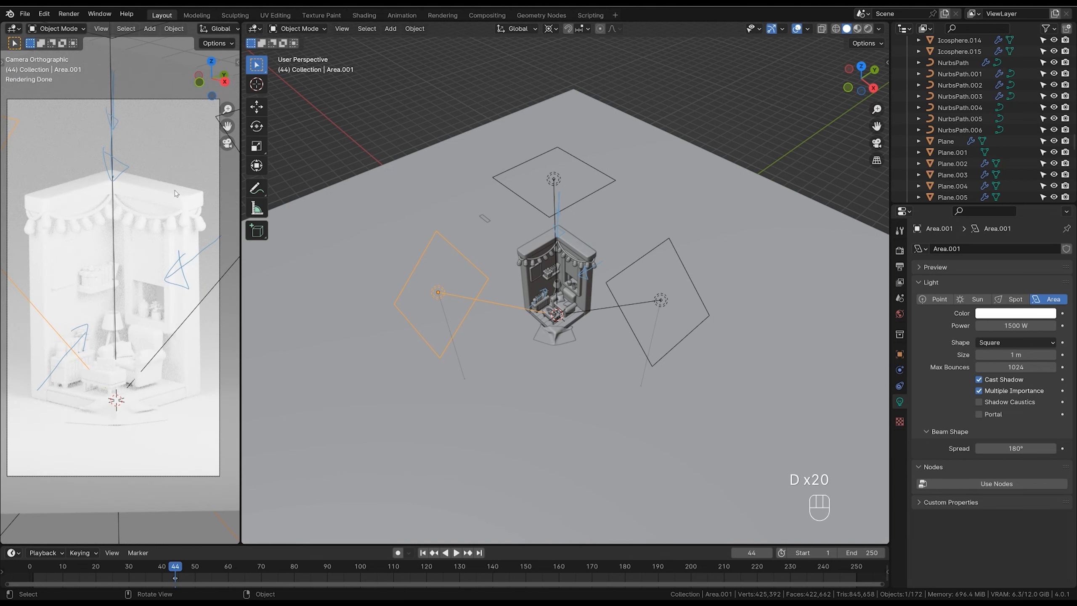
pyautogui.moveTo(175, 194)
pyautogui.mouseDown()
pyautogui.moveTo(94, 187)
pyautogui.moveTo(106, 156)
pyautogui.moveTo(166, 184)
pyautogui.mouseUp()
pyautogui.hotkey('ctrl', 'z')
# Select the area light above the room and try repositioning it.
pyautogui.click(599, 189)
pyautogui.moveTo(623, 272); pyautogui.dragTo(615, 244, button='middle')
pyautogui.press('g')
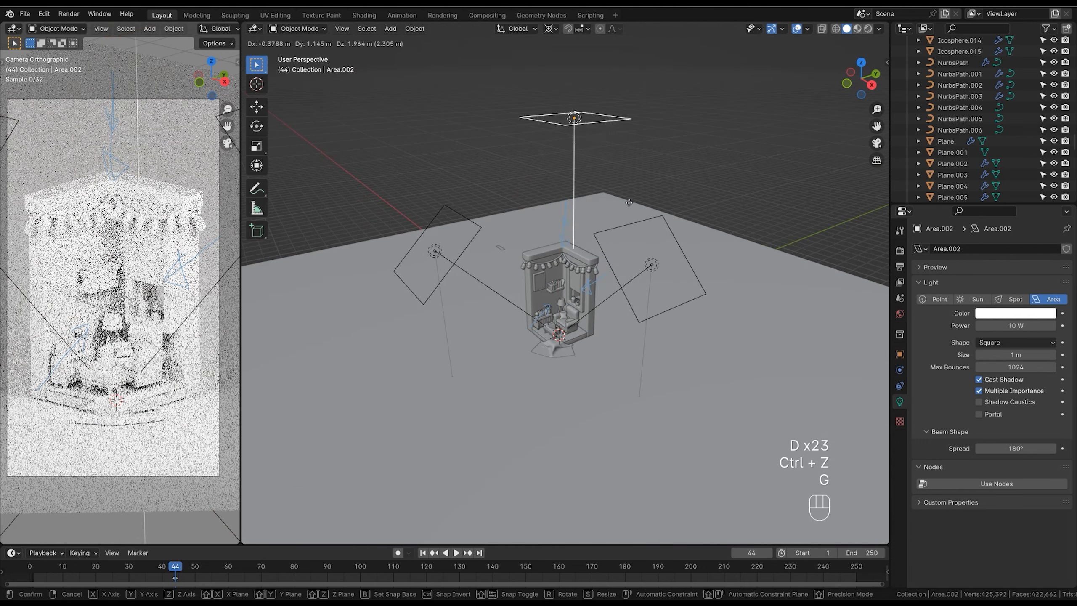
pyautogui.click(618, 195)
pyautogui.moveTo(618, 194); pyautogui.dragTo(588, 185, button='middle')
# Set the overhead area light's power to 500 W.
pyautogui.click(1021, 325)
pyautogui.write('00')
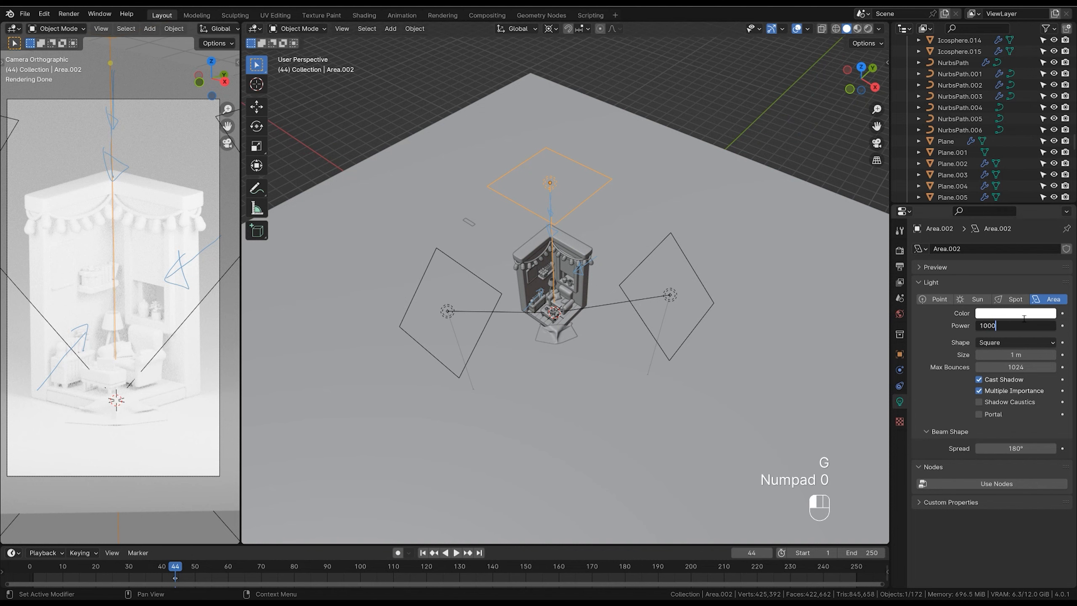
pyautogui.press('Return')
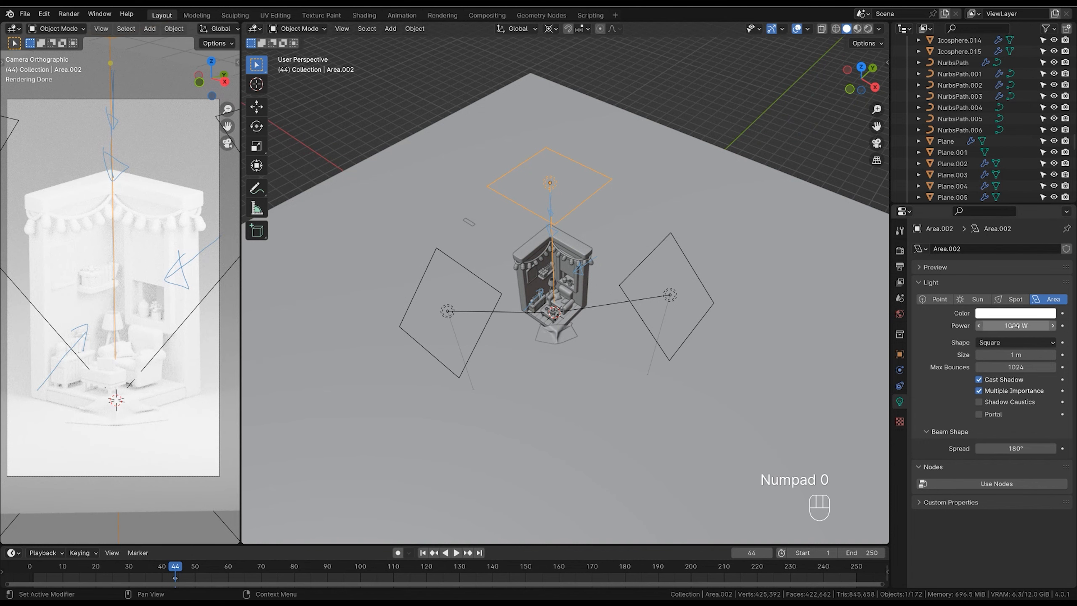
pyautogui.click(1019, 321)
pyautogui.write('500')
pyautogui.press('Return')
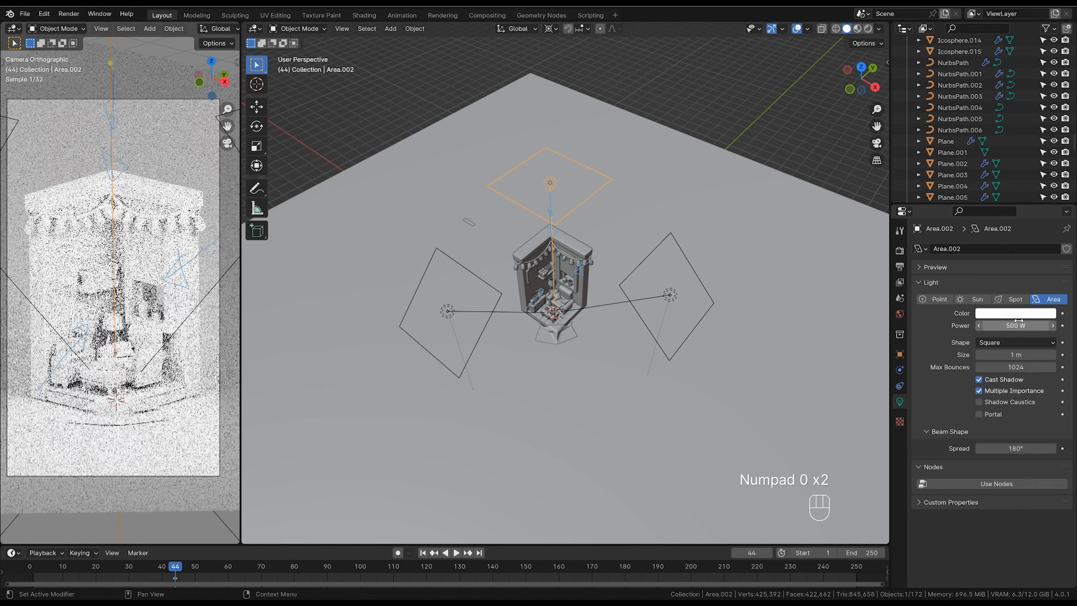
# Draw annotation circles and an upward arrow beside the room in the camera view and undo these strokes.
pyautogui.click(622, 258)
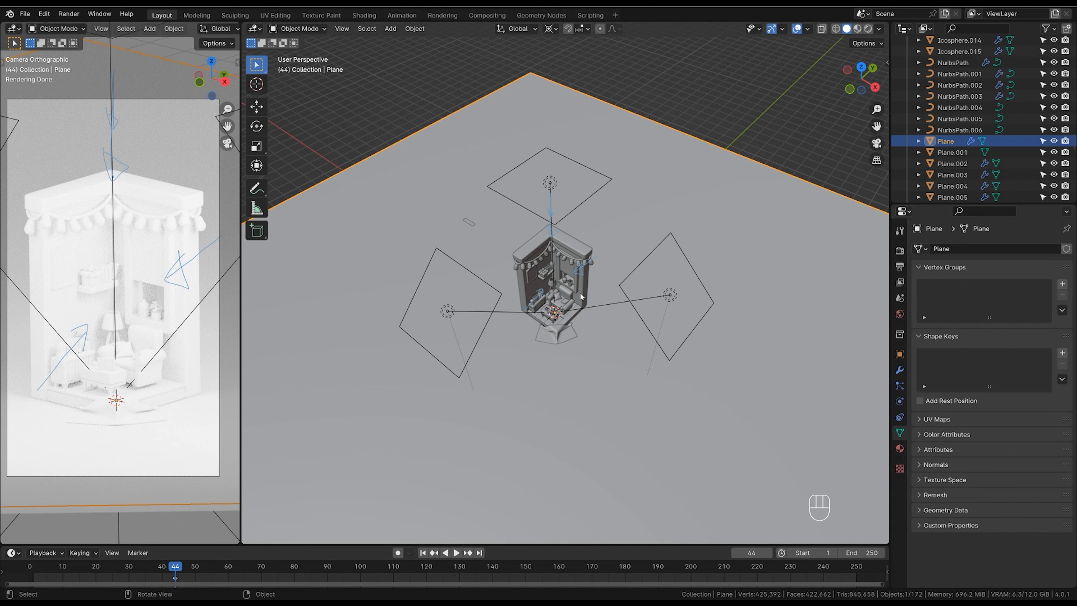
pyautogui.click(711, 299)
pyautogui.moveTo(712, 299); pyautogui.dragTo(708, 327, button='middle')
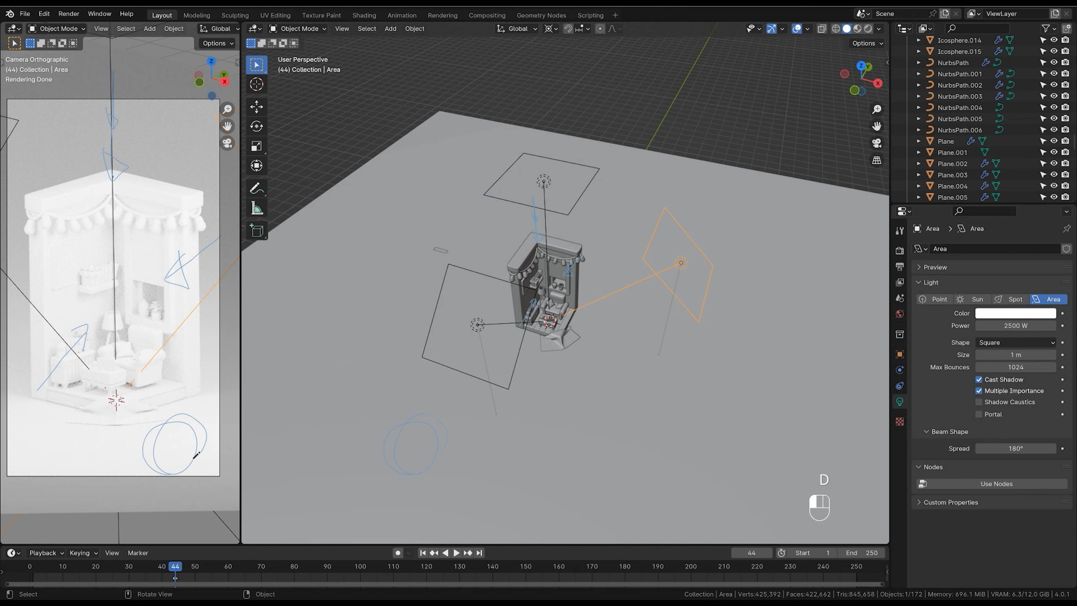
pyautogui.moveTo(212, 376); pyautogui.dragTo(218, 253)
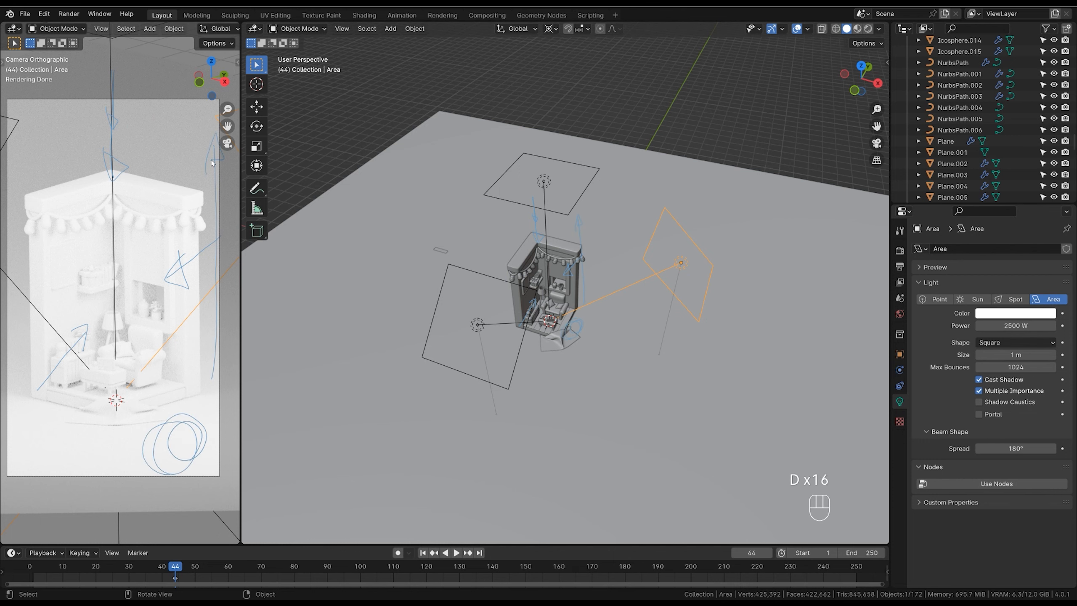
pyautogui.hotkey('ctrl', 'z')
pyautogui.hotkey('ctrl', 'z')
pyautogui.hotkey('ctrl', 'z')
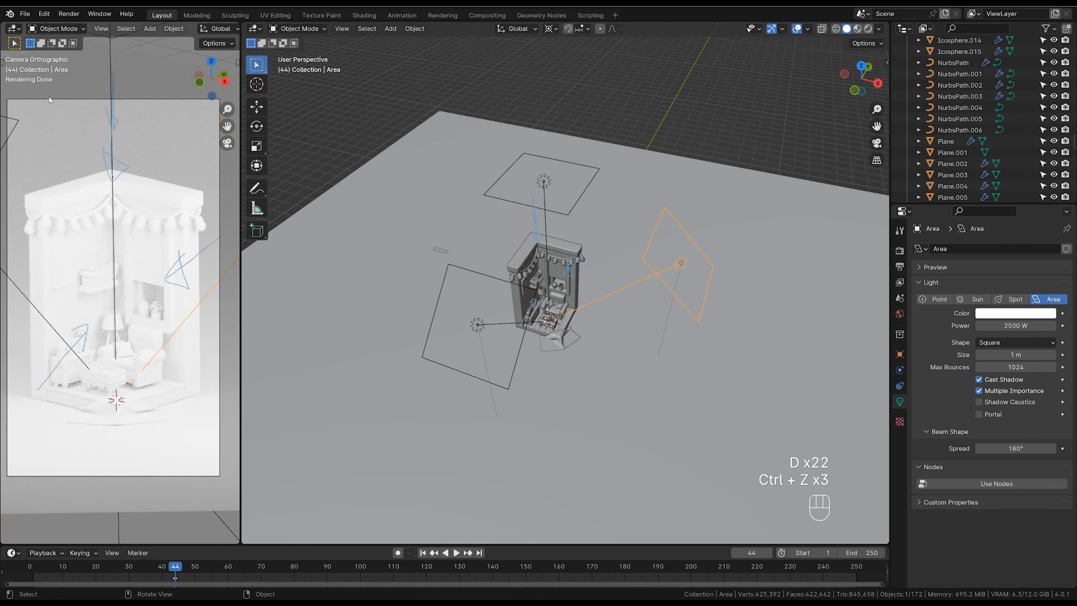
# Duplicate the overhead area light and place the copy diagonally behind the room in top view.
pyautogui.click(583, 196)
pyautogui.press('KP_7')
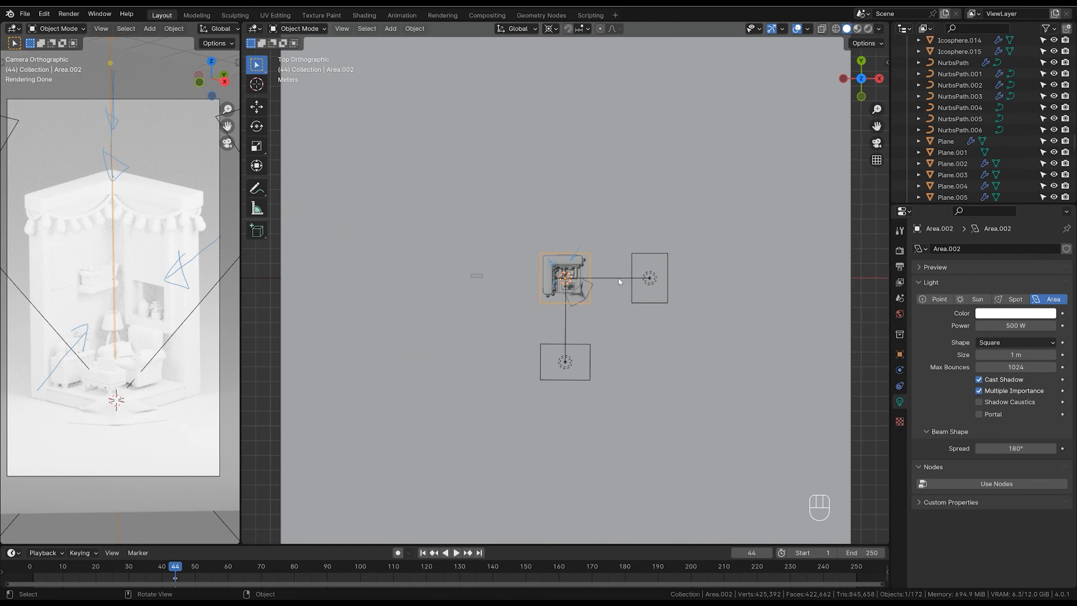
pyautogui.hotkey('shift', 'd')
pyautogui.rightClick(613, 221)
pyautogui.press('g')
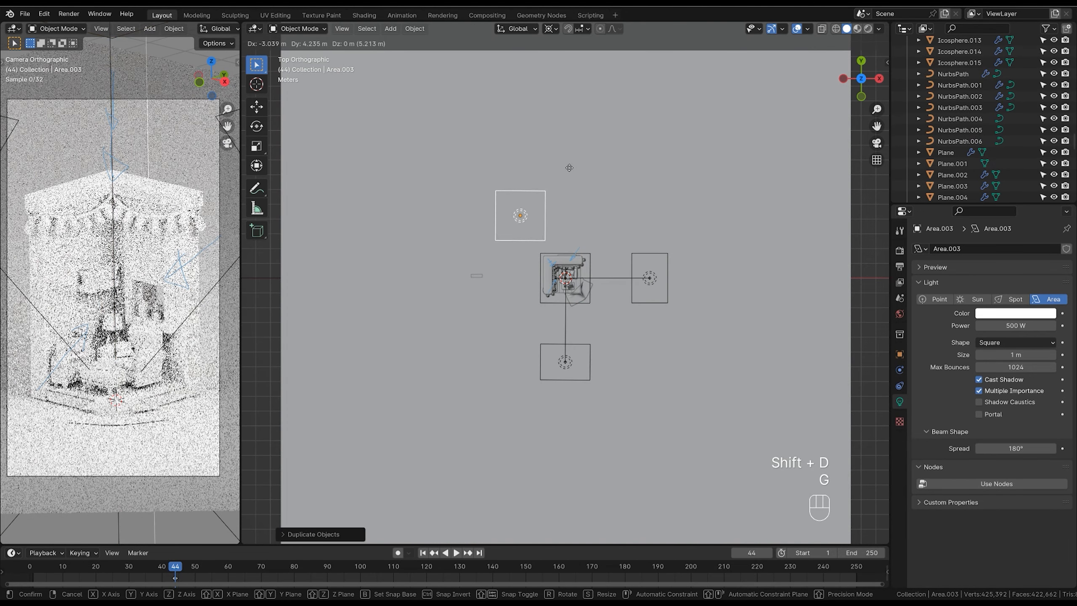
pyautogui.click(536, 124)
# Change the duplicated light's shape to Disk and move it about 2.75 m farther from the room in top view.
pyautogui.click(1008, 343)
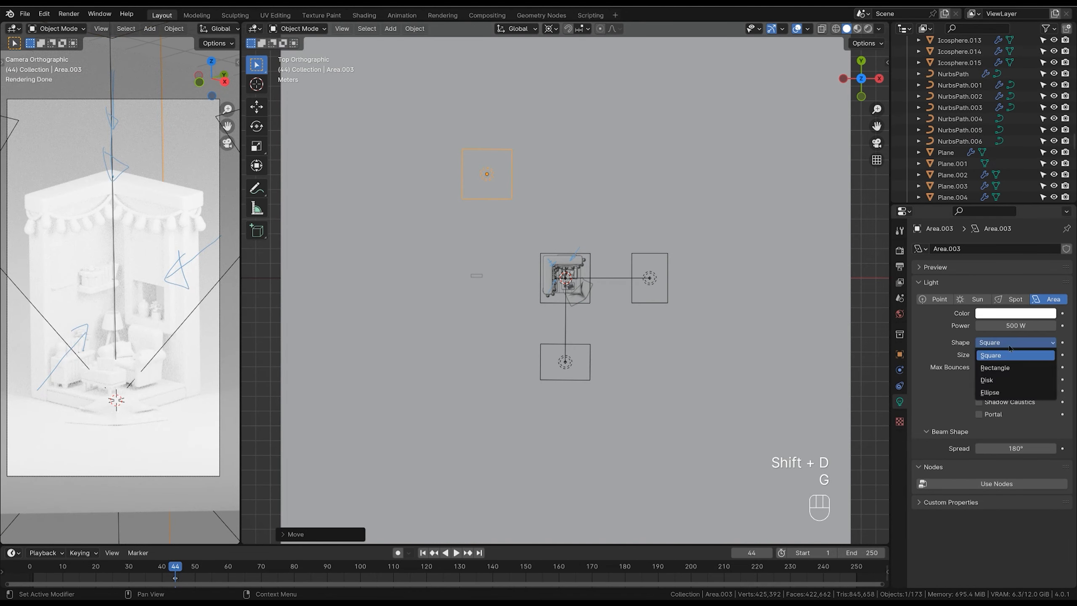
pyautogui.click(994, 379)
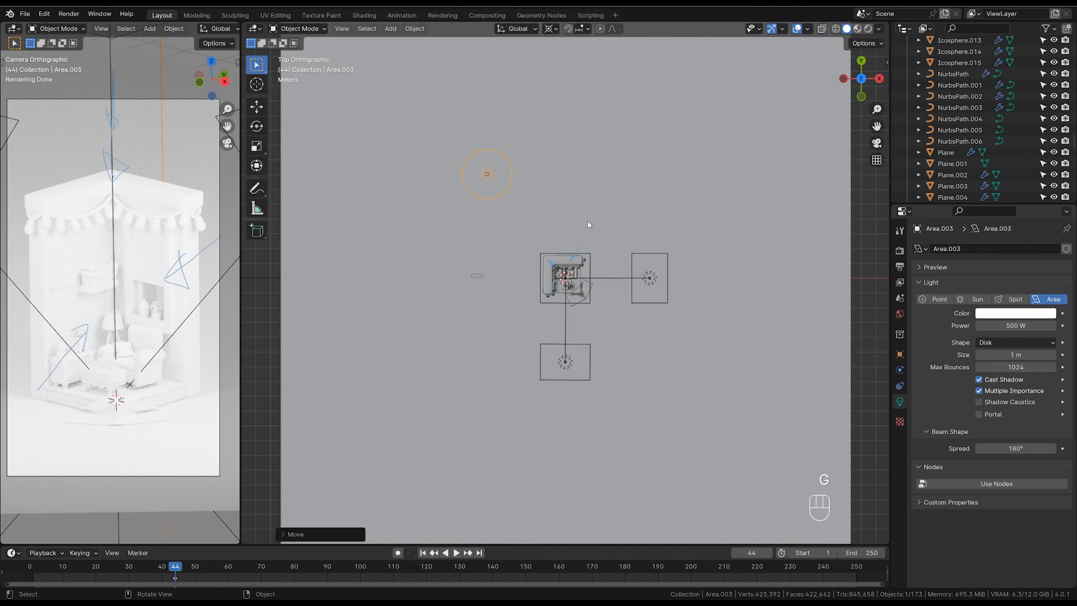
pyautogui.press('g')
pyautogui.press('shift')
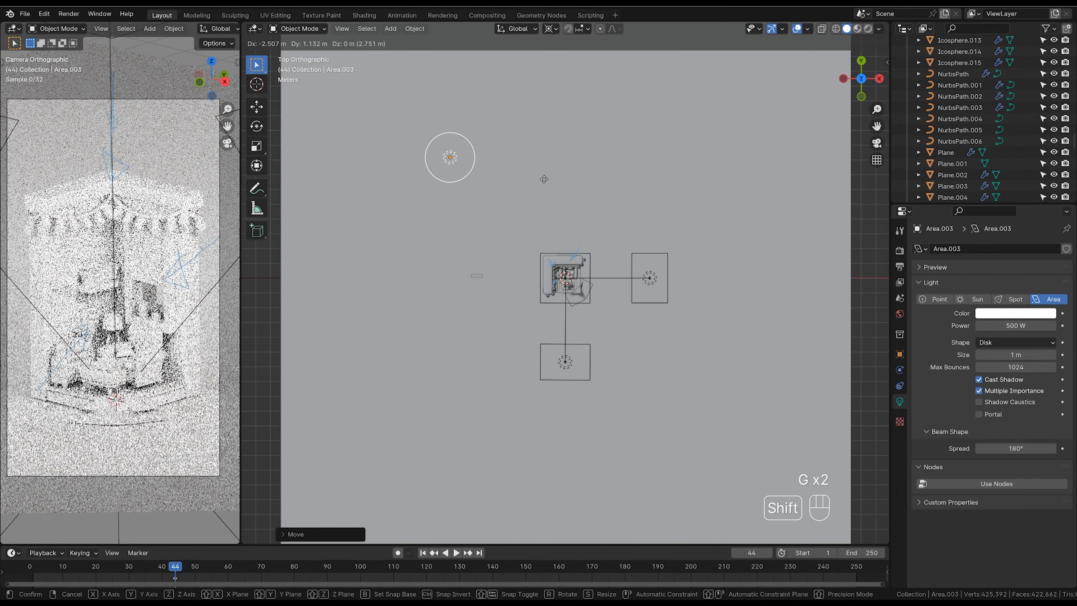
pyautogui.click(544, 179)
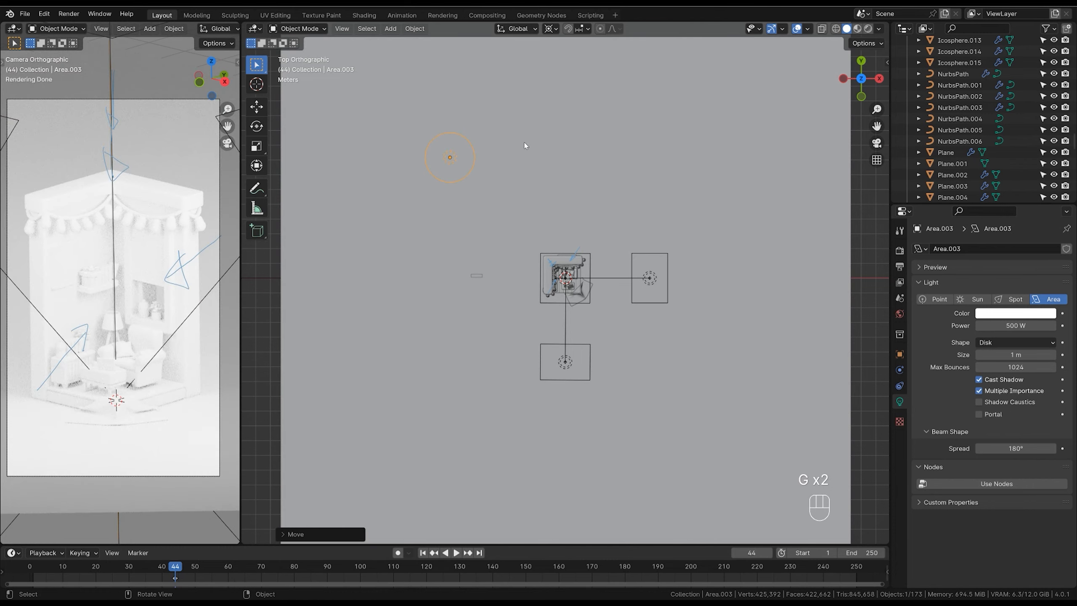
# Nudge the disk light slightly in the camera view to align it with the room's back corner.
pyautogui.press('g')
pyautogui.rightClick(118, 94)
pyautogui.press('g')
pyautogui.rightClick(563, 210)
pyautogui.press('g')
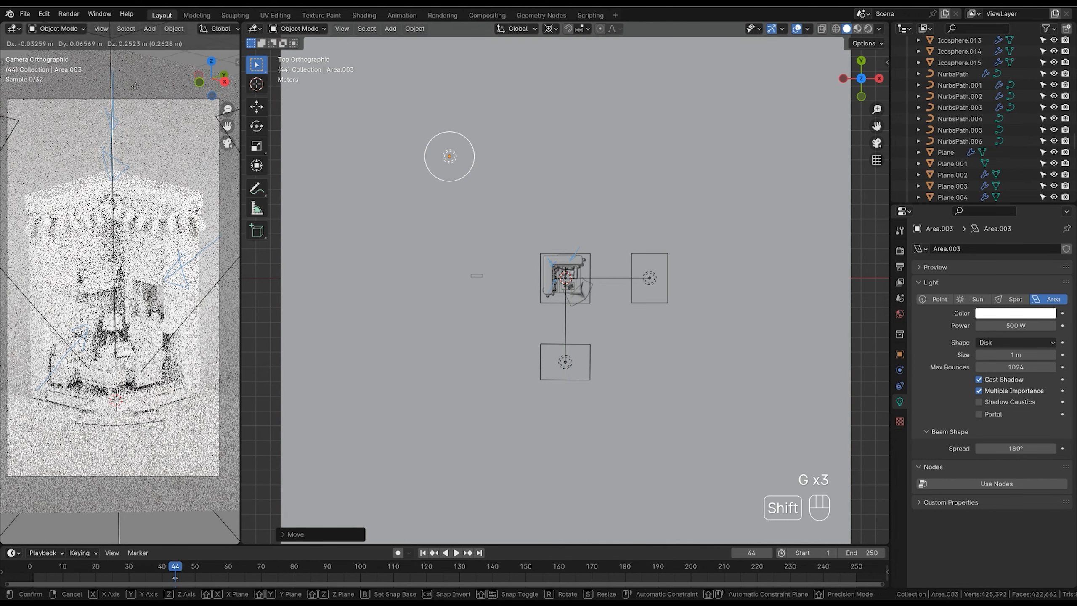
pyautogui.click(133, 91)
# Lower the disk light about 6.2 m along the global Z axis.
pyautogui.moveTo(678, 263); pyautogui.dragTo(699, 234, button='middle')
pyautogui.press('g')
pyautogui.press('z')
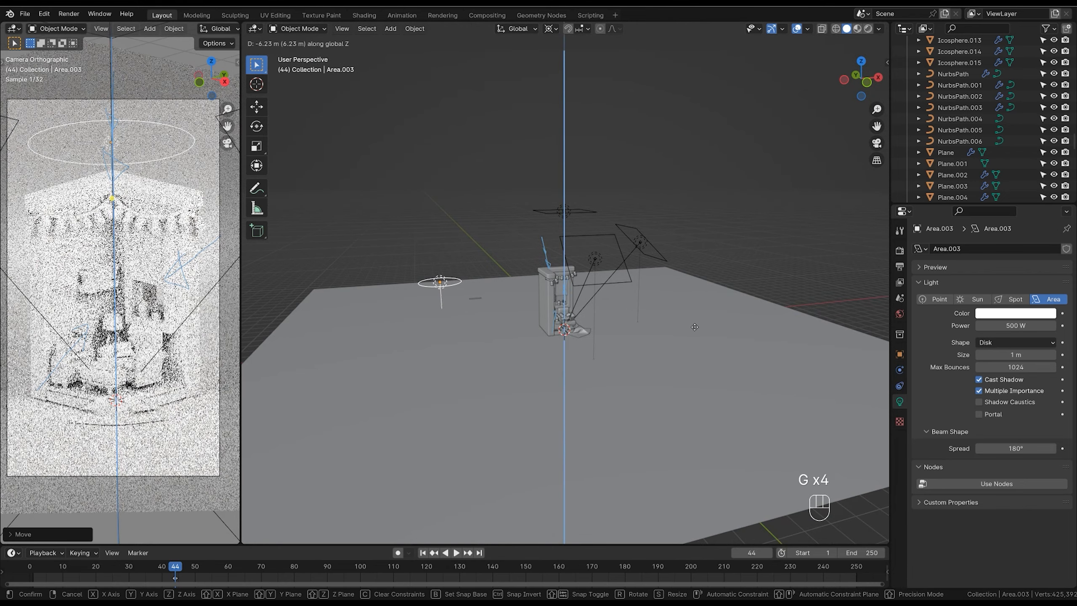
pyautogui.click(693, 324)
# Move the disk light about 3.4 m farther diagonally away behind the room in top view.
pyautogui.moveTo(693, 323); pyautogui.dragTo(684, 367, button='middle')
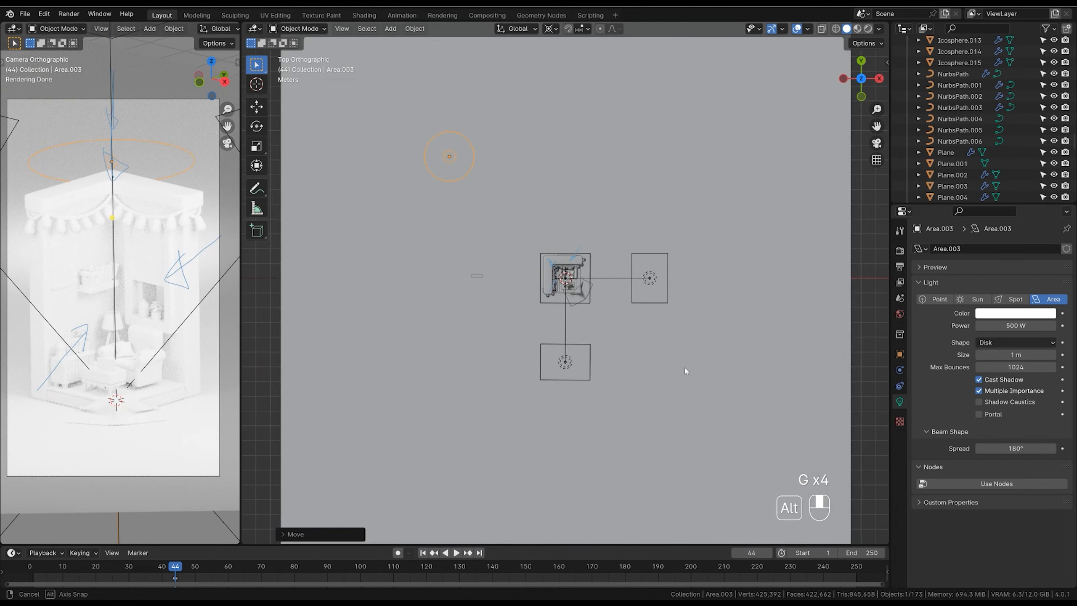
pyautogui.press('g')
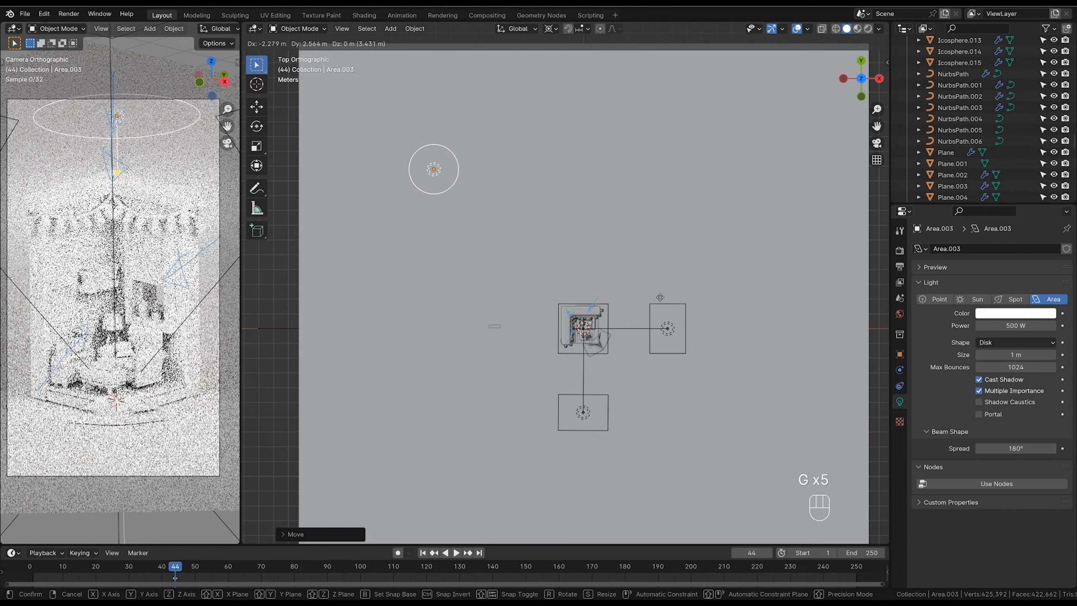
pyautogui.press('shift')
pyautogui.click(669, 290)
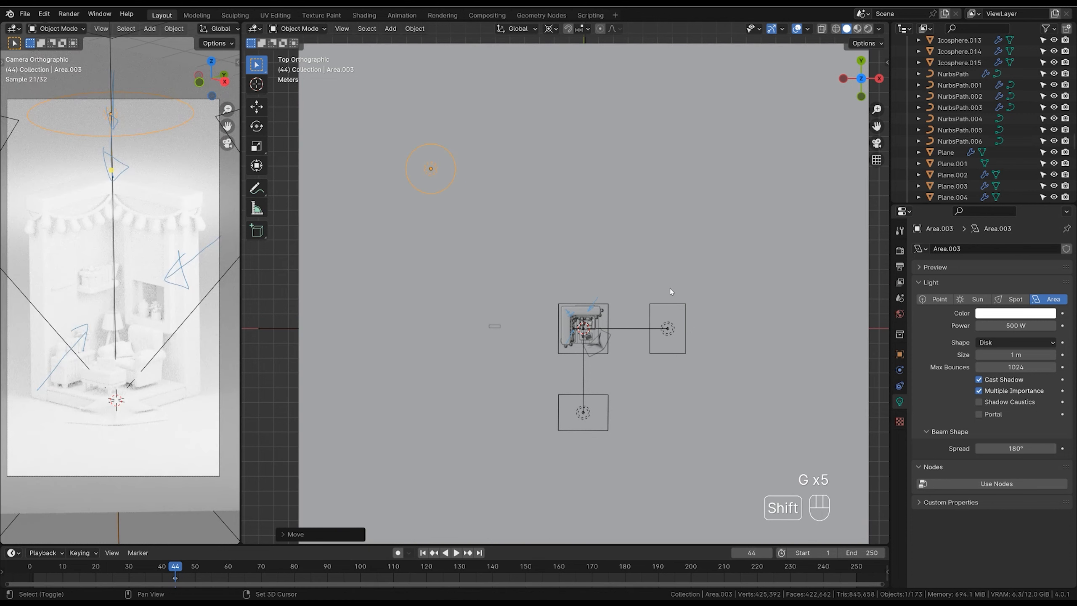
# Try the disk light's power at 1000 W and at 1500 W.
pyautogui.click(1026, 324)
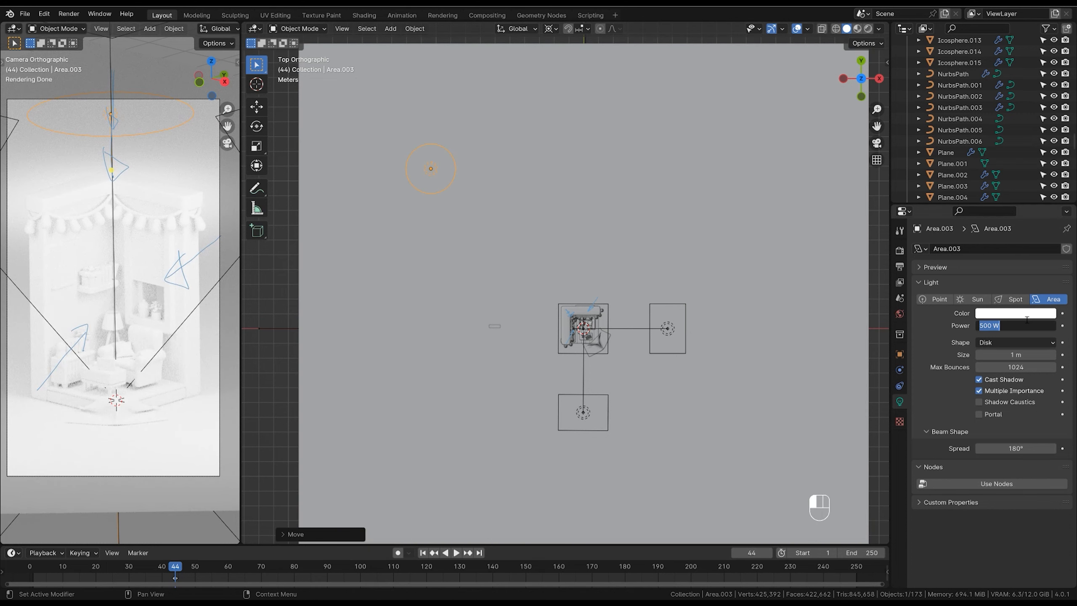
pyautogui.write('1000')
pyautogui.press('Return')
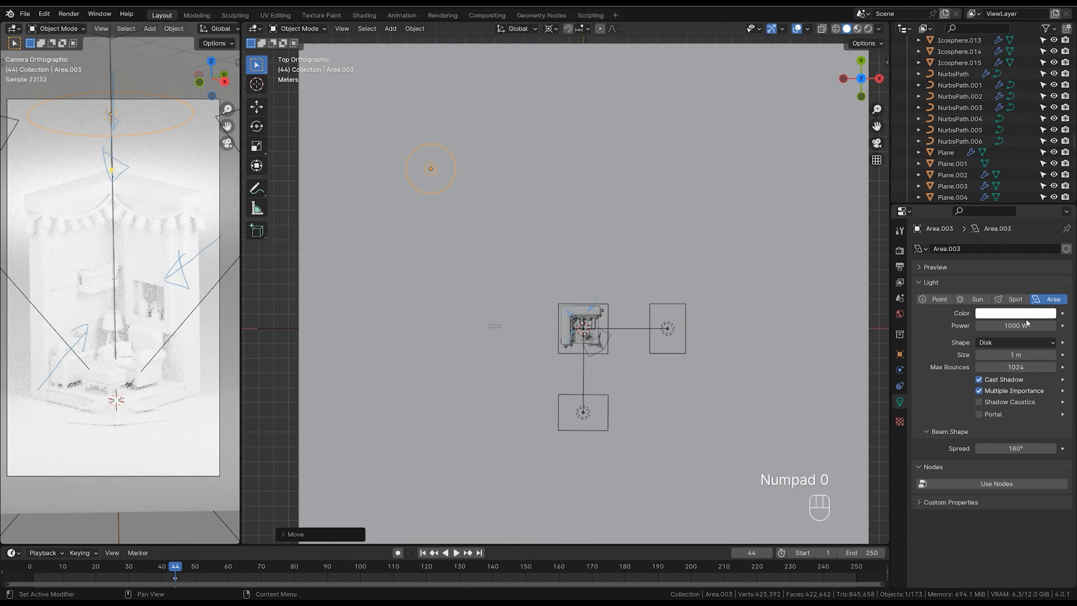
pyautogui.click(1023, 324)
pyautogui.write('1500')
pyautogui.press('Return')
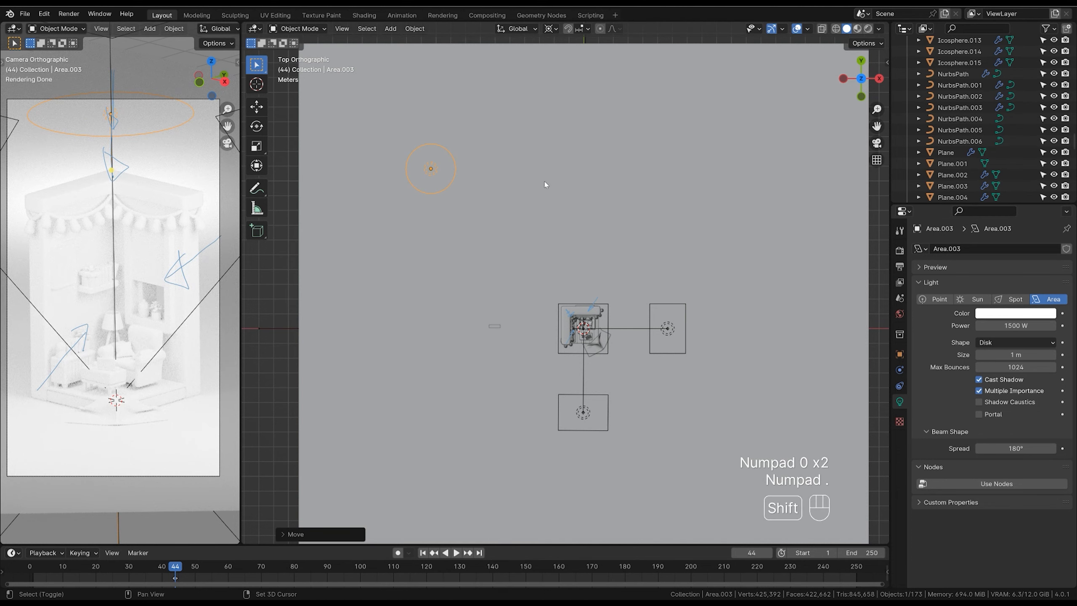
# Move the disk light slightly farther diagonally away from the room in top view and set its power to 2000 W.
pyautogui.keyDown('shift'); pyautogui.moveTo(543, 180); pyautogui.dragTo(589, 273, button='middle'); pyautogui.keyUp('shift')
pyautogui.press('g')
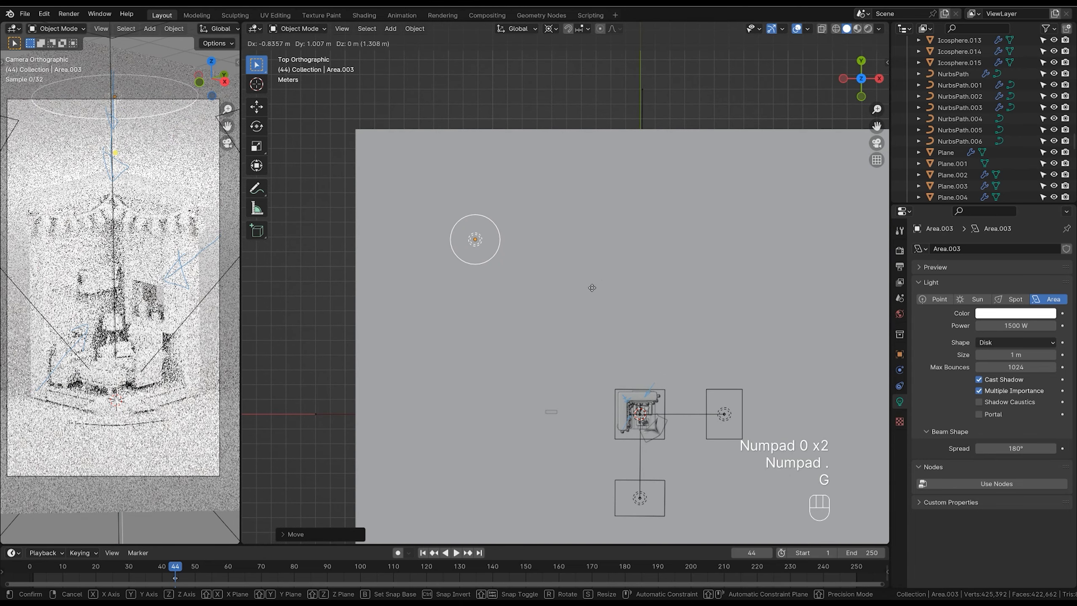
pyautogui.click(593, 293)
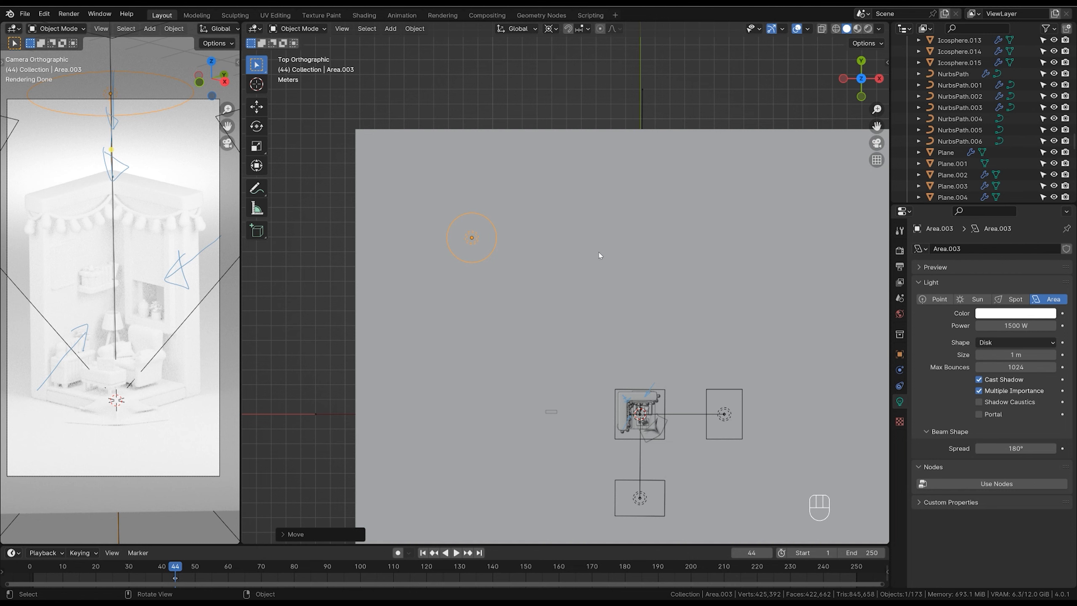
pyautogui.click(1022, 325)
pyautogui.write('2000')
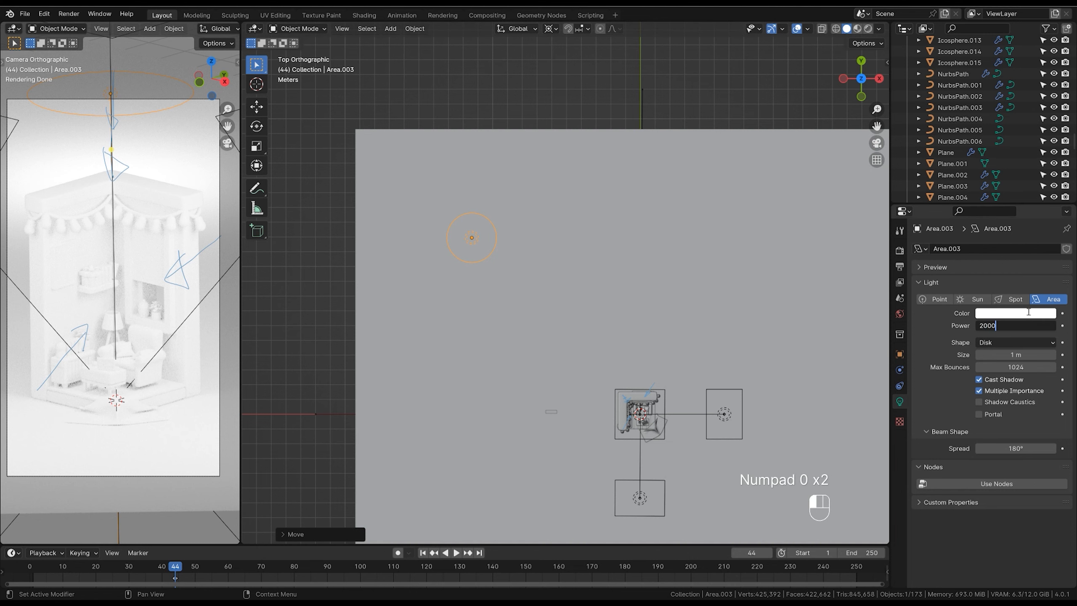
pyautogui.click(1028, 314)
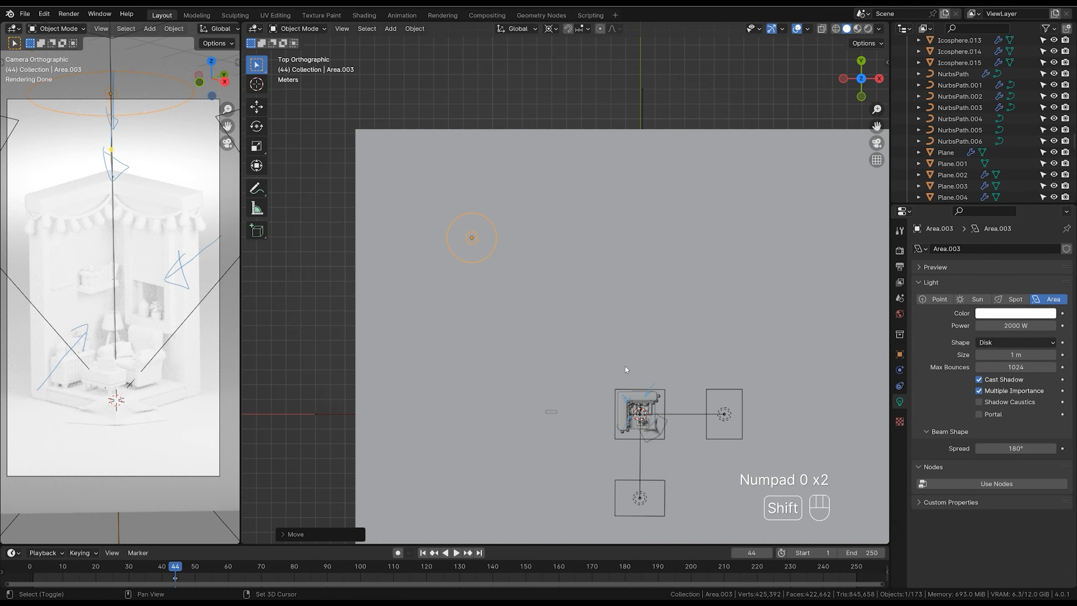
# Duplicate the disk light and place the copy a few metres farther from the room in top view.
pyautogui.hotkey('shift', 'd')
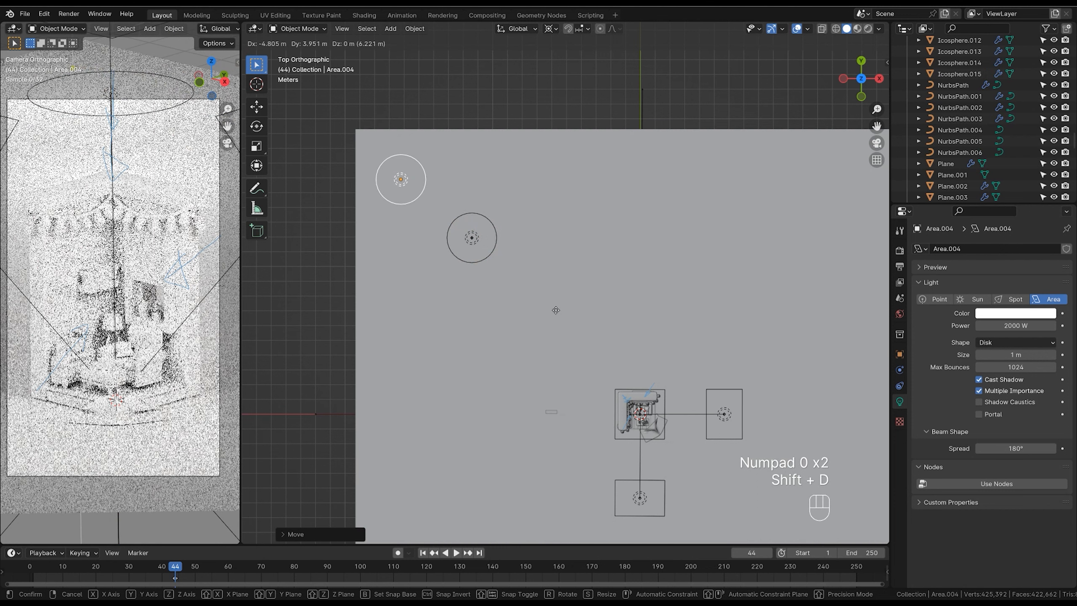
pyautogui.click(564, 336)
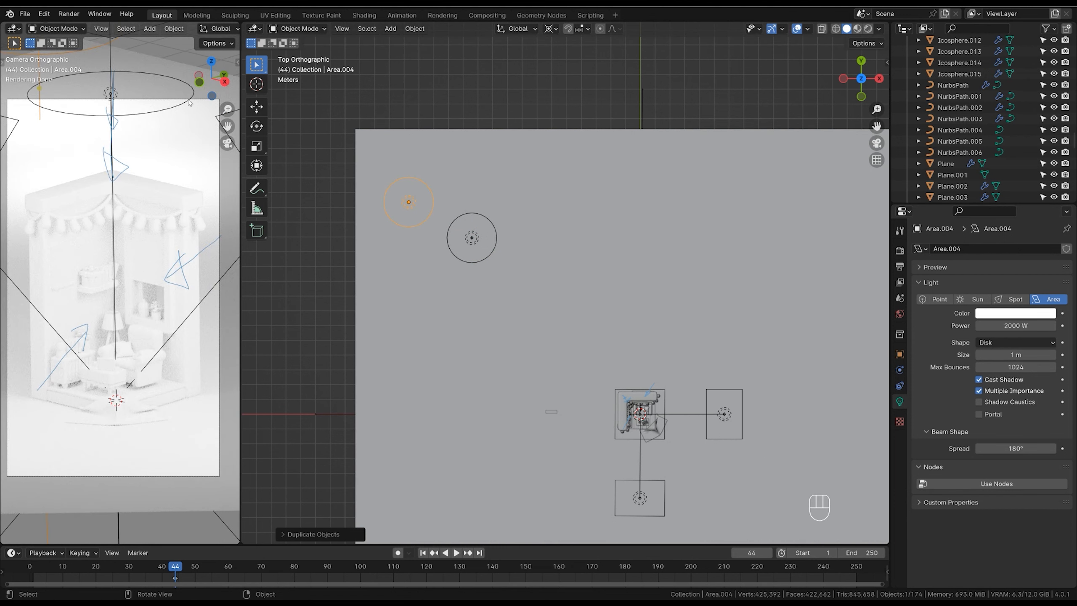
# Draw annotation strokes beside the room in the camera view to mark the direction of light coming from behind.
pyautogui.moveTo(195, 163); pyautogui.dragTo(197, 146)
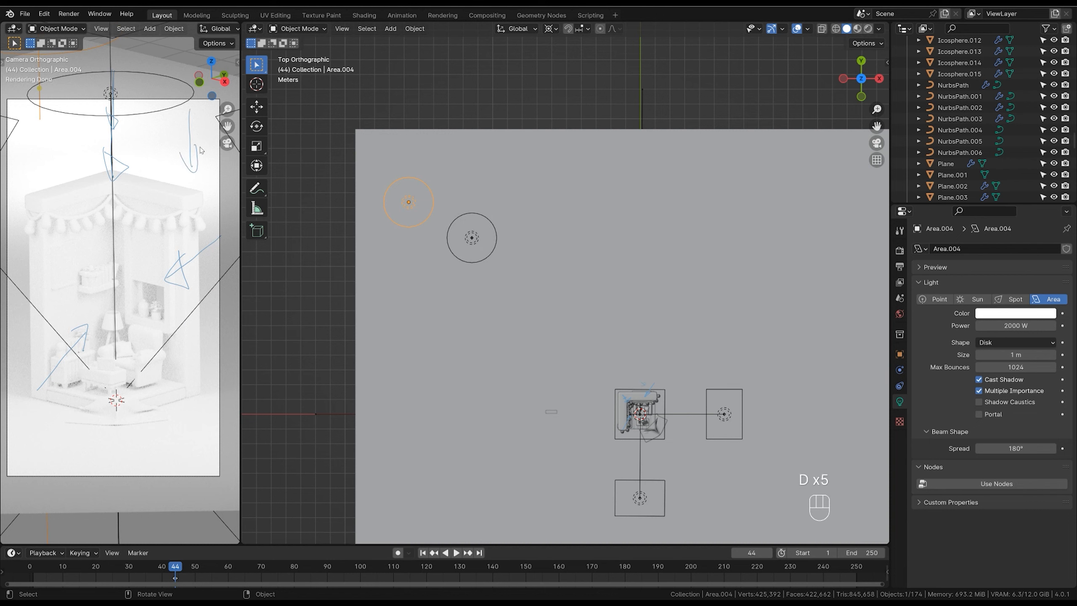
pyautogui.moveTo(221, 219); pyautogui.dragTo(224, 242)
pyautogui.hotkey('ctrl', 'z')
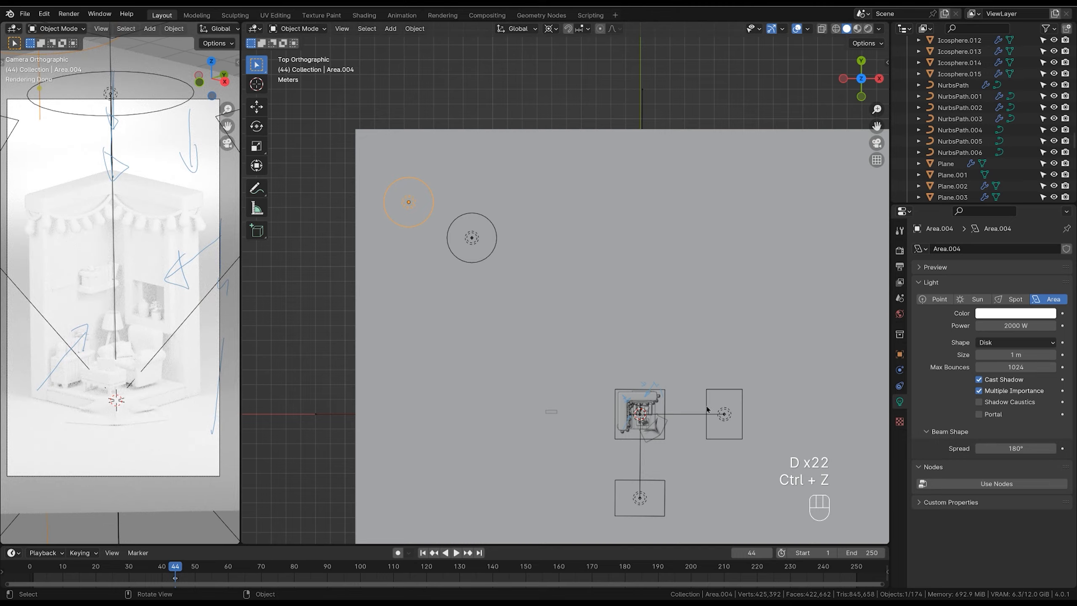
pyautogui.moveTo(708, 423)
pyautogui.mouseDown(button='middle')
pyautogui.moveTo(627, 401)
pyautogui.moveTo(687, 373)
pyautogui.mouseUp(button='middle')
pyautogui.keyDown('ctrl'); pyautogui.moveTo(687, 373); pyautogui.dragTo(690, 314, button='middle'); pyautogui.keyUp('ctrl')
pyautogui.moveTo(635, 387); pyautogui.dragTo(680, 374, button='middle')
pyautogui.keyDown('ctrl'); pyautogui.moveTo(680, 374); pyautogui.dragTo(679, 320, button='middle'); pyautogui.keyUp('ctrl')
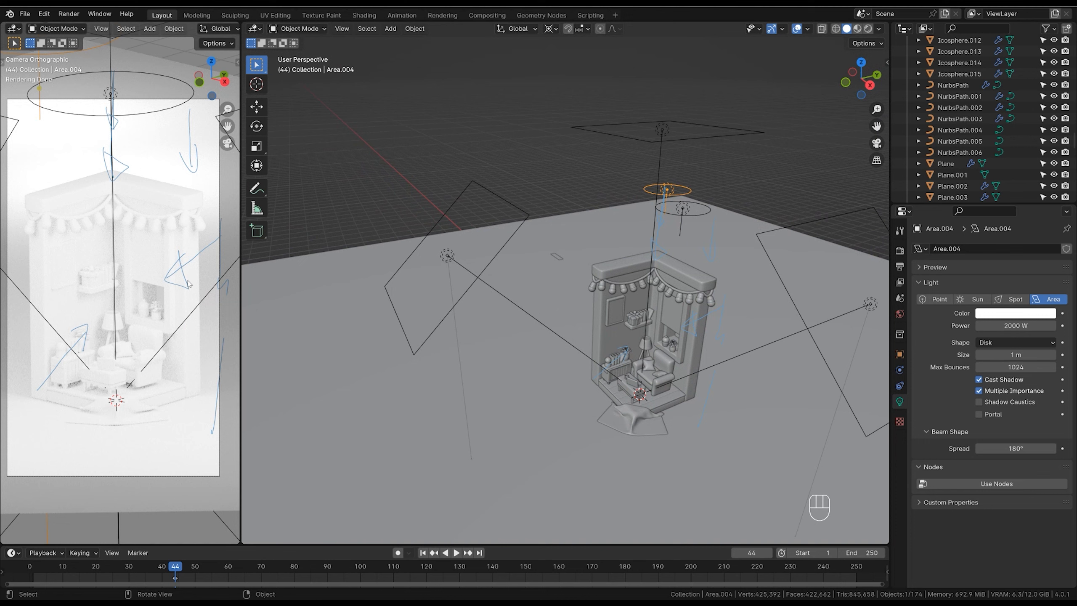
# Undo the last annotation stroke, circle the light's origin outside the window wall, and try shading the window.
pyautogui.hotkey('ctrl', 'z')
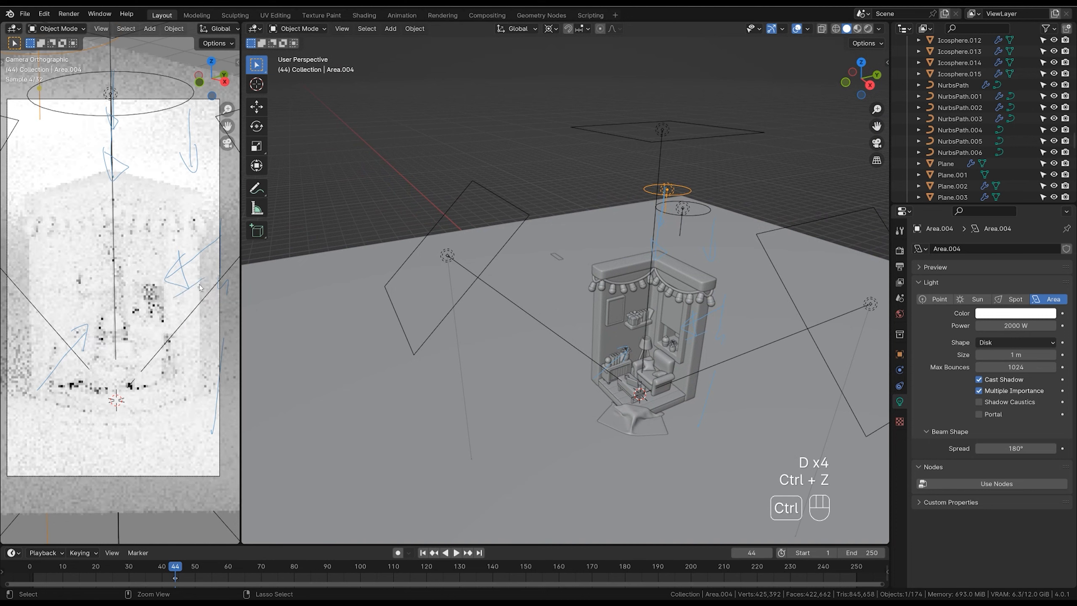
pyautogui.moveTo(209, 240); pyautogui.dragTo(210, 255)
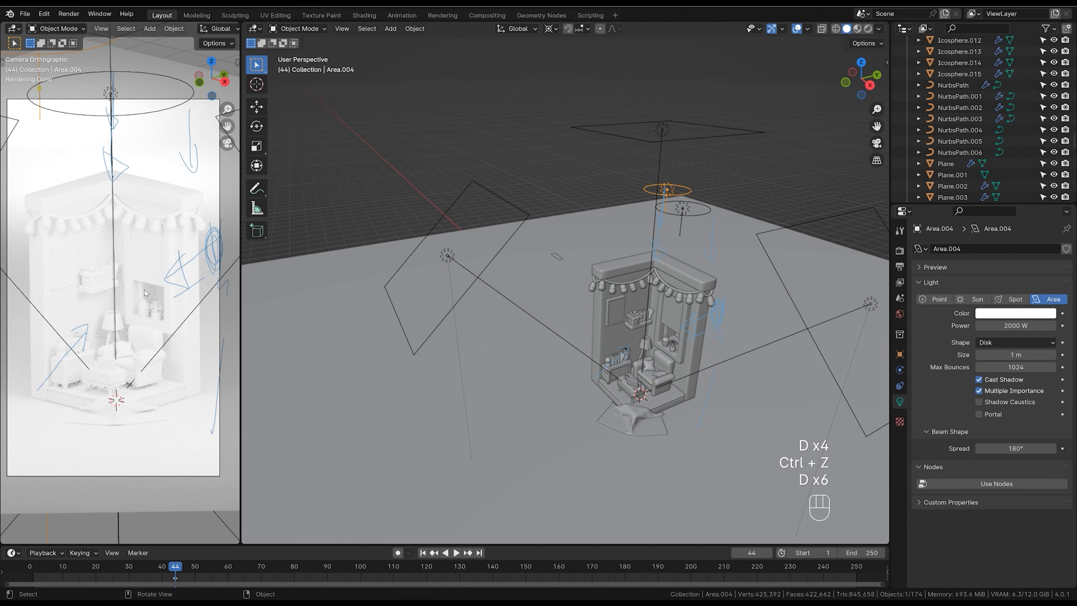
pyautogui.moveTo(147, 281); pyautogui.dragTo(140, 298)
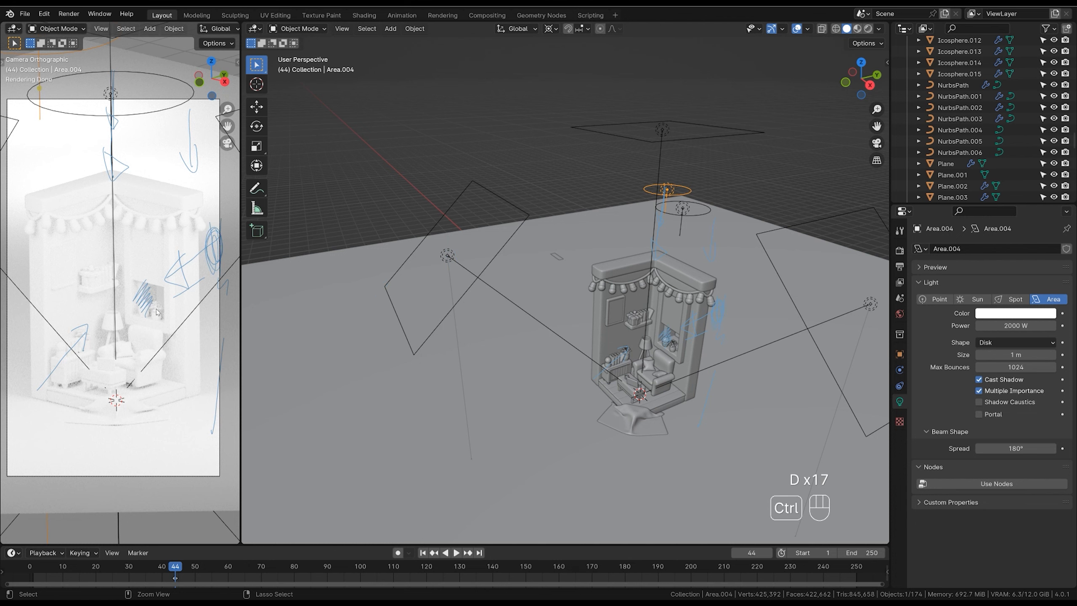
pyautogui.hotkey('ctrl', 'z')
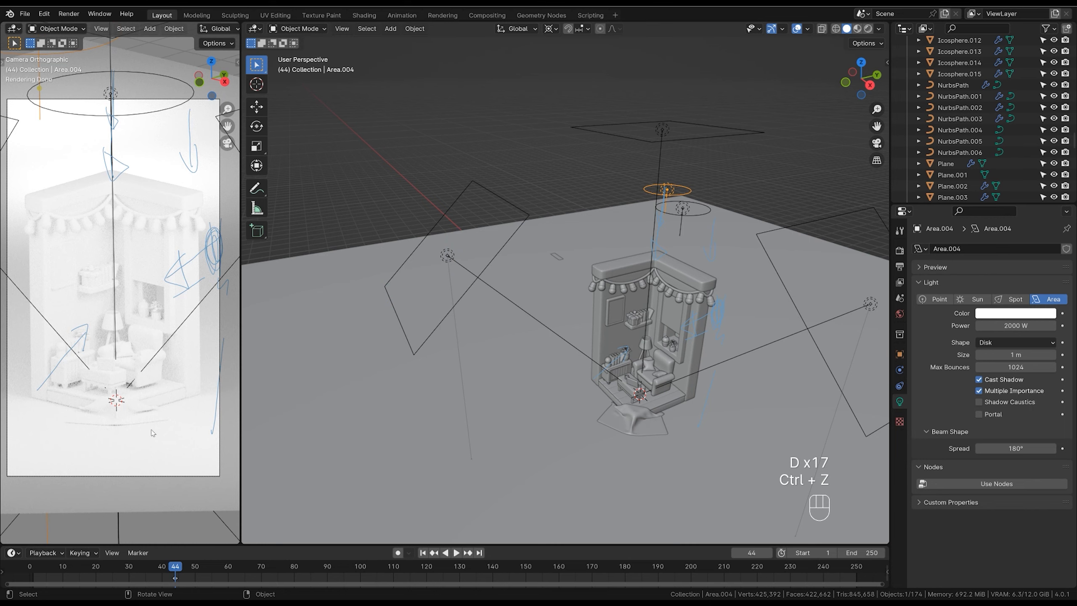
# Delete the annotation layer named Note and return to the selection tool.
pyautogui.moveTo(738, 308)
pyautogui.mouseDown(button='middle')
pyautogui.moveTo(668, 305)
pyautogui.moveTo(528, 262)
pyautogui.mouseUp(button='middle')
pyautogui.click(256, 188)
pyautogui.click(339, 43)
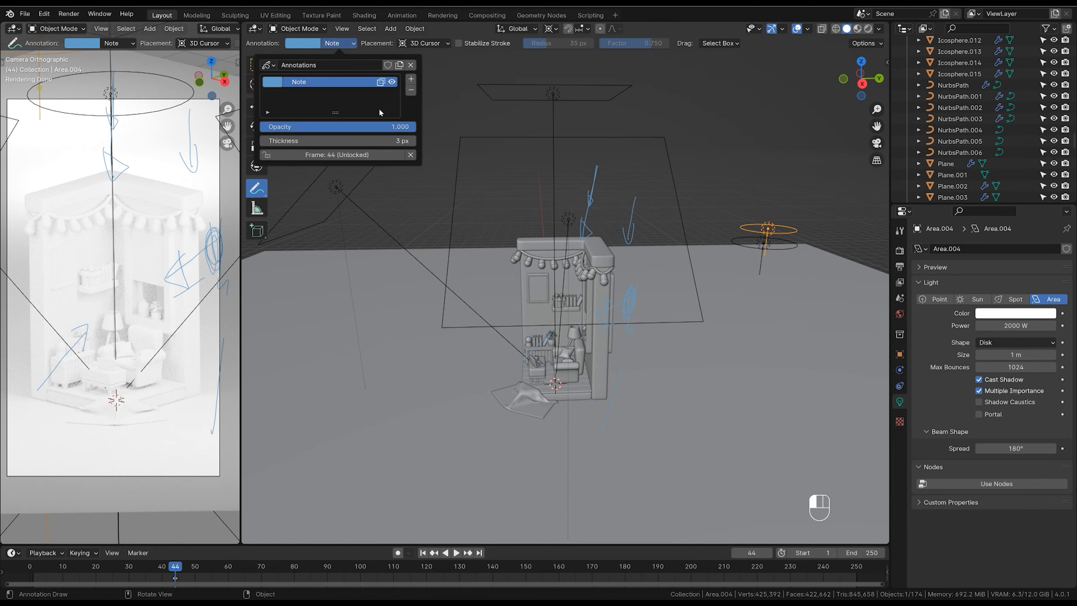
pyautogui.click(411, 88)
pyautogui.click(257, 65)
# Duplicate the angled 1500 W square area light and rotate the copy upright in side view so it faces the window wall.
pyautogui.click(397, 146)
pyautogui.moveTo(675, 292)
pyautogui.mouseDown(button='middle')
pyautogui.moveTo(661, 300)
pyautogui.moveTo(667, 261)
pyautogui.moveTo(632, 316)
pyautogui.moveTo(658, 249)
pyautogui.moveTo(630, 318)
pyautogui.mouseUp(button='middle')
pyautogui.hotkey('shift', 'd')
pyautogui.press('r')
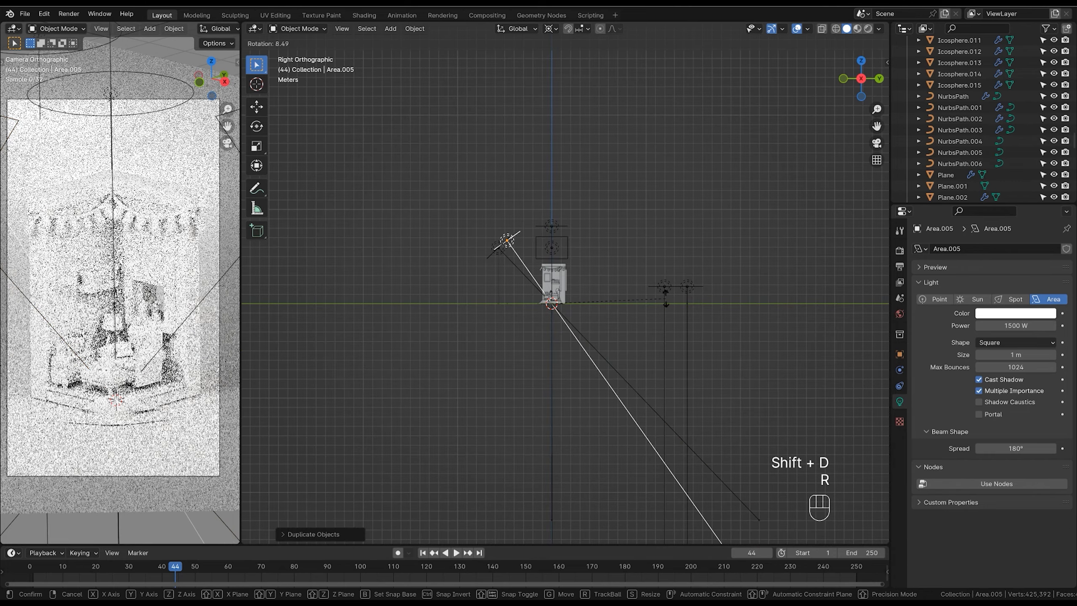
pyautogui.click(488, 413)
# Move the upright light copy to just behind the window wall in side view.
pyautogui.press('g')
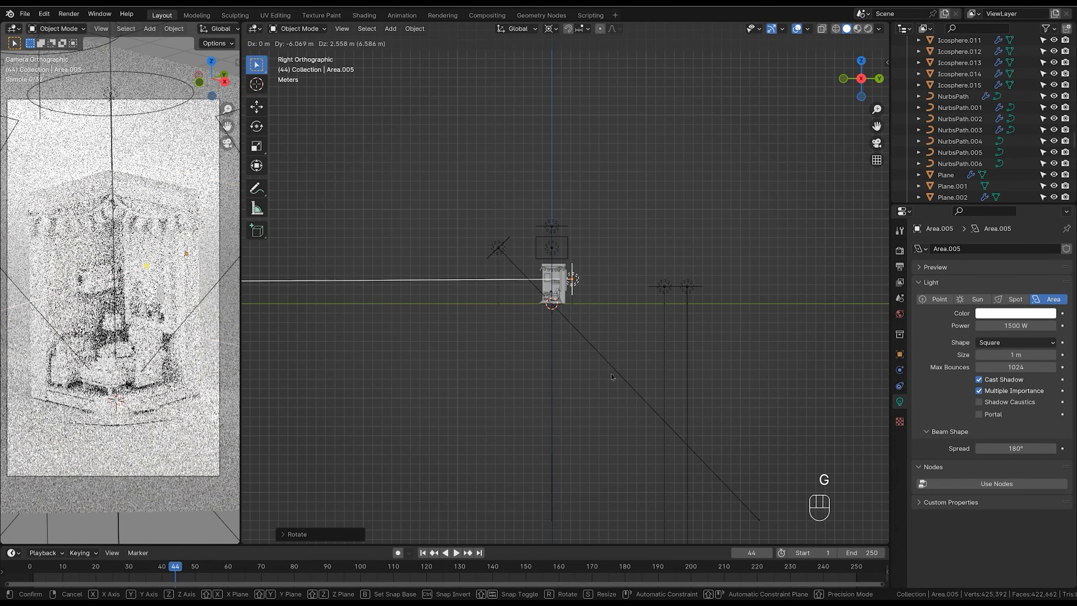
pyautogui.click(611, 377)
pyautogui.keyDown('ctrl'); pyautogui.moveTo(612, 377); pyautogui.dragTo(687, 275, button='middle'); pyautogui.keyUp('ctrl')
pyautogui.press('g')
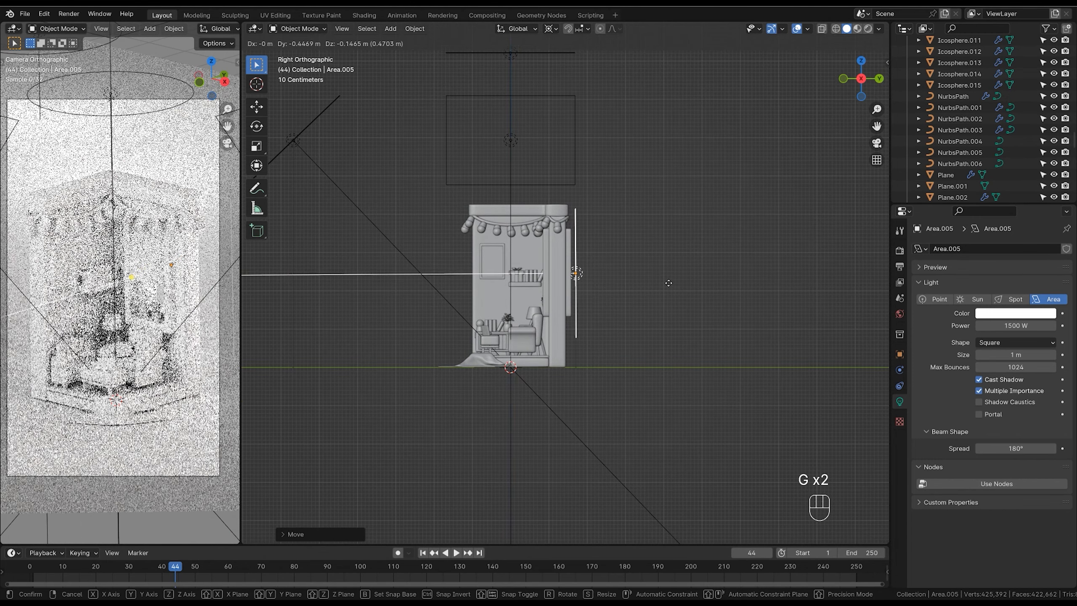
pyautogui.click(673, 295)
# Try to shrink the light and fit it over the window in back view with the 3D cursor as pivot.
pyautogui.keyDown('ctrl'); pyautogui.moveTo(675, 299); pyautogui.dragTo(692, 281, button='middle'); pyautogui.keyUp('ctrl')
pyautogui.press('KP_Decimal')
pyautogui.scroll(5, 692, 282)
pyautogui.press('s')
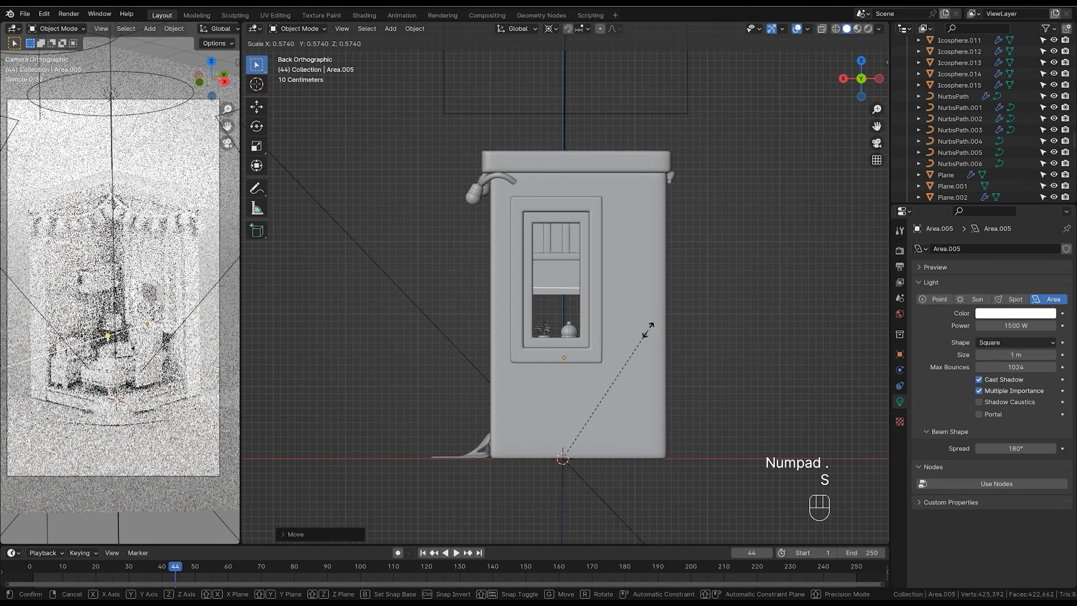
pyautogui.click(651, 322)
pyautogui.press('g')
pyautogui.click(670, 242)
pyautogui.moveTo(670, 241); pyautogui.dragTo(591, 329, button='middle')
pyautogui.hotkey('ctrl', 'z')
pyautogui.hotkey('ctrl', 'z')
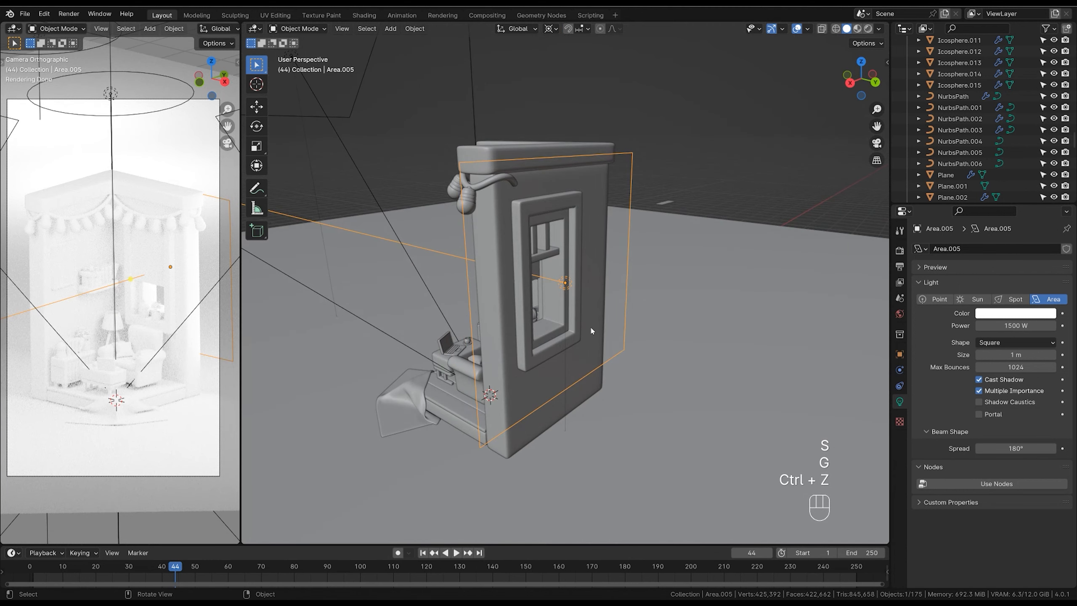
# Set the transform pivot to Median Point and scale the window light down uniformly in back view.
pyautogui.click(550, 29)
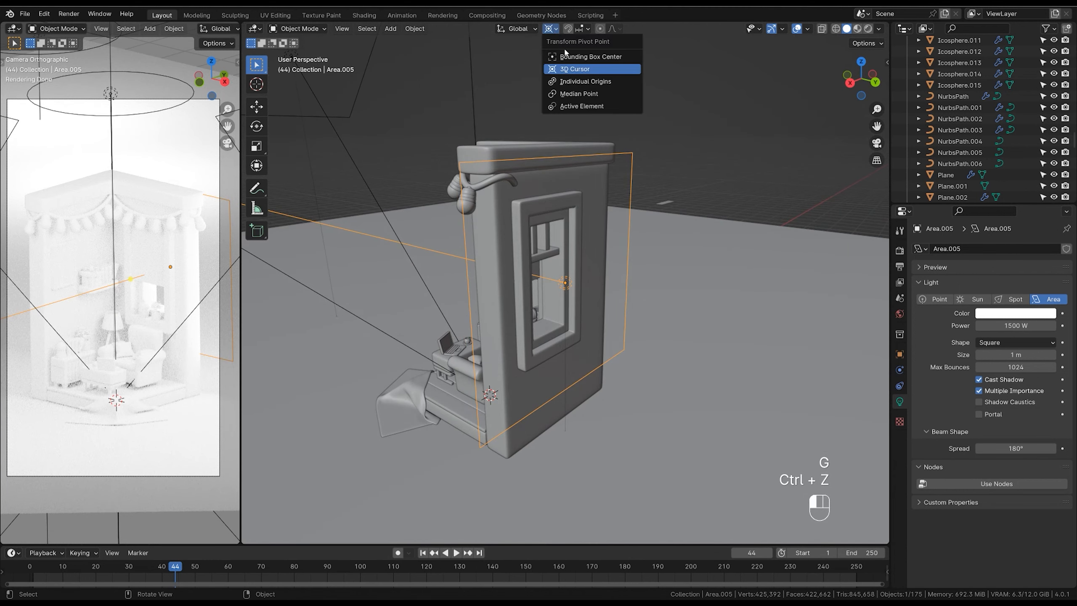
pyautogui.click(603, 93)
pyautogui.moveTo(691, 250); pyautogui.dragTo(695, 257, button='middle')
pyautogui.press('s')
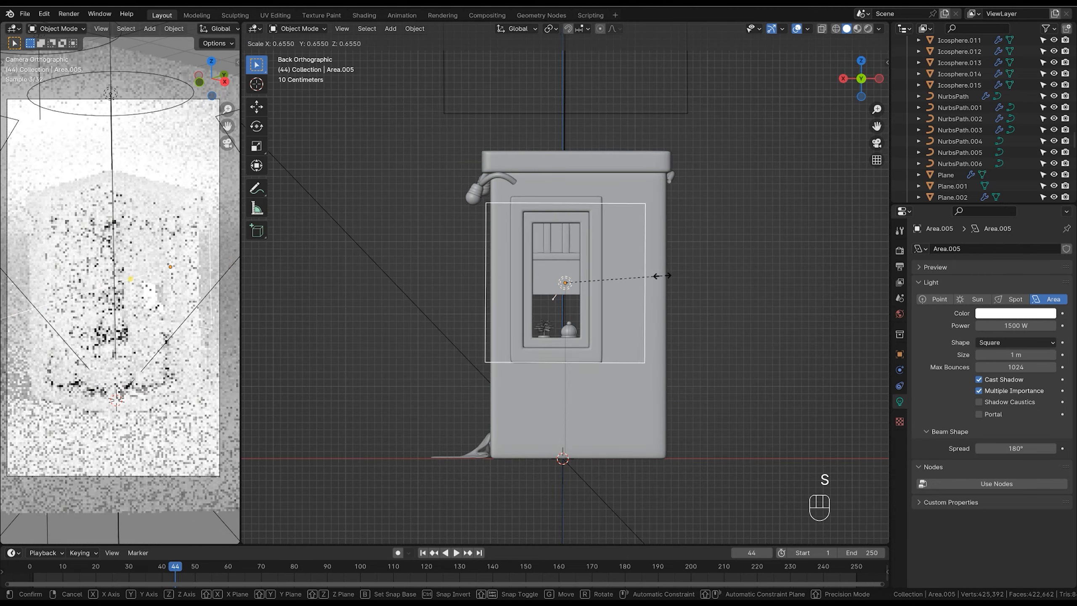
pyautogui.click(636, 281)
# Stretch the window light along the Z axis and shift it along the X axis to centre it on the window.
pyautogui.press('s')
pyautogui.press('z')
pyautogui.click(660, 346)
pyautogui.press('g')
pyautogui.press('x')
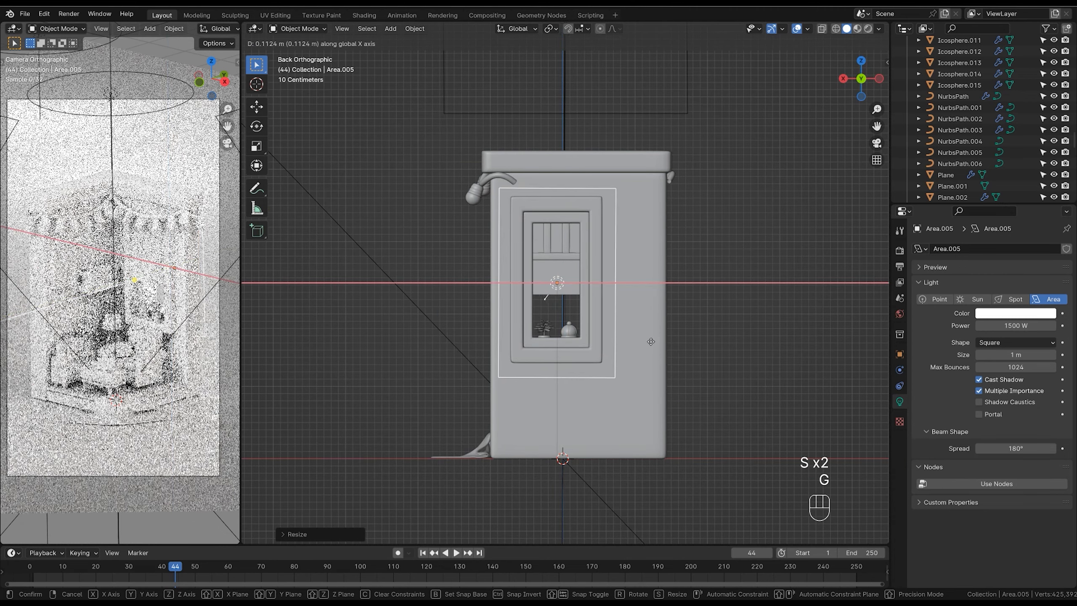
# Fine-tune the window light's scale and position until its outline matches the outer window frame.
pyautogui.press('s')
pyautogui.press('g')
pyautogui.click(635, 311)
pyautogui.moveTo(635, 311)
pyautogui.mouseDown(button='middle')
pyautogui.moveTo(688, 308)
pyautogui.moveTo(625, 302)
pyautogui.moveTo(641, 298)
pyautogui.mouseUp(button='middle')
pyautogui.press('s')
pyautogui.click(644, 303)
pyautogui.press('g')
pyautogui.middleClick(643, 305)
pyautogui.press('s')
pyautogui.press('s')
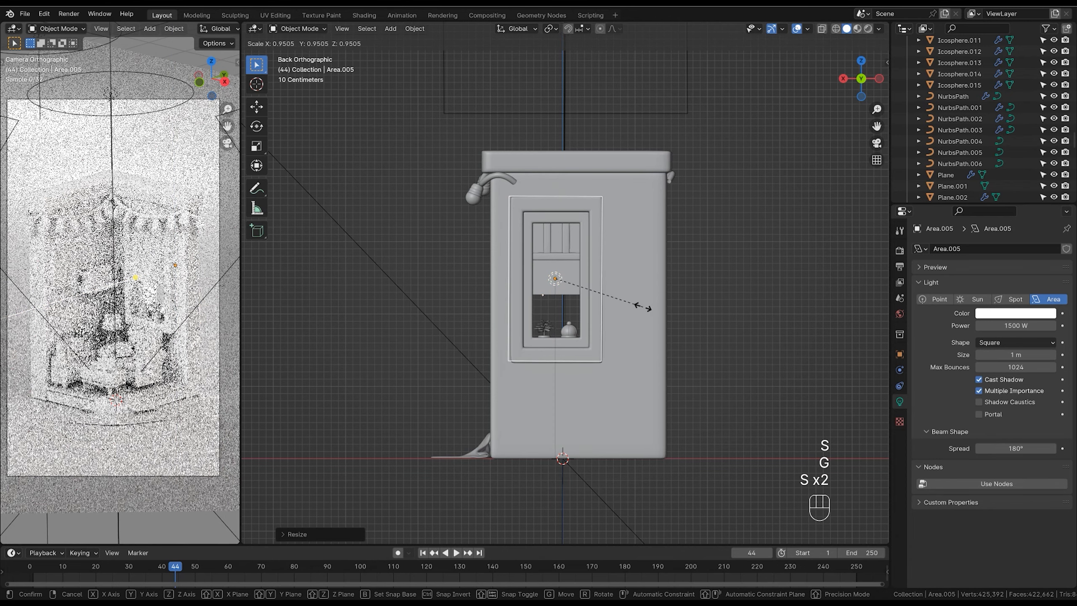
pyautogui.click(640, 307)
# Check the window light's placement from several angles, locate it in the object list, and enlarge the camera render of the room.
pyautogui.moveTo(639, 307); pyautogui.dragTo(399, 275, button='middle')
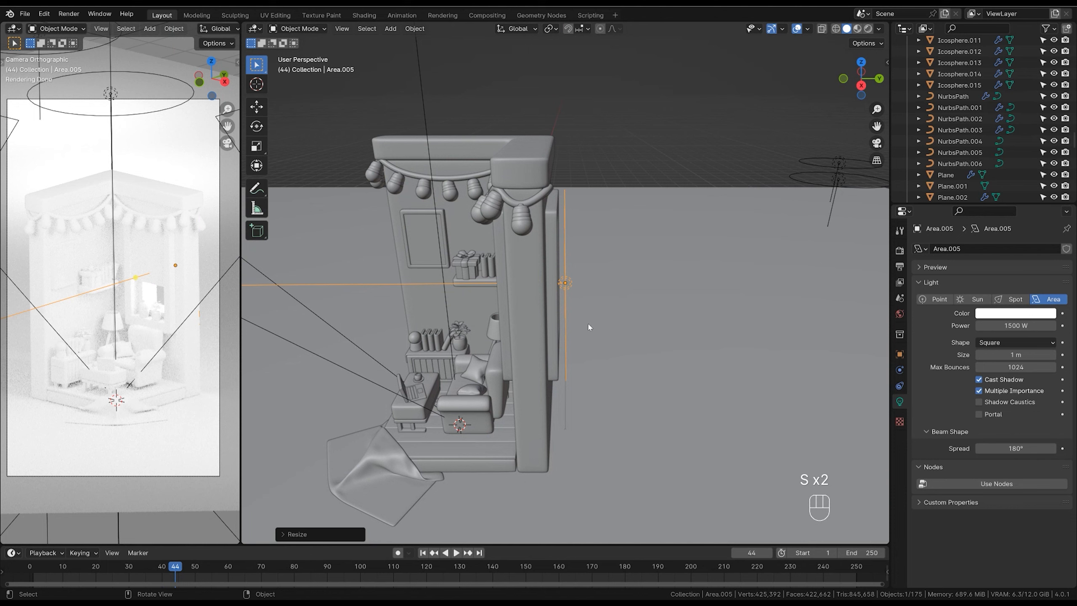
pyautogui.moveTo(568, 315); pyautogui.dragTo(576, 226, button='middle')
pyautogui.moveTo(562, 295); pyautogui.dragTo(616, 275, button='middle')
pyautogui.scroll(-6, 952, 144)
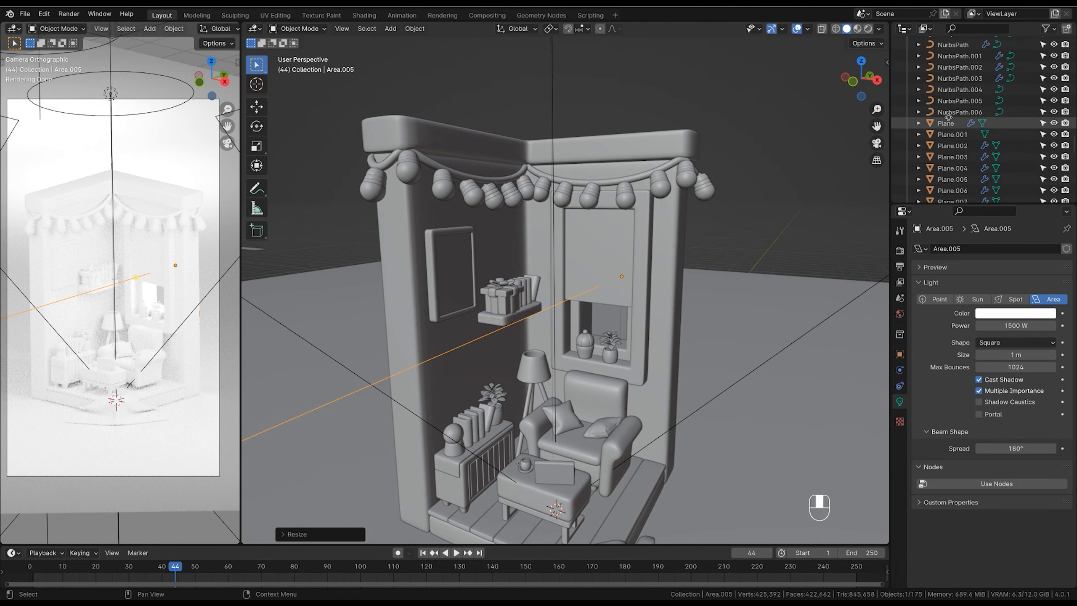
pyautogui.press('KP_Decimal')
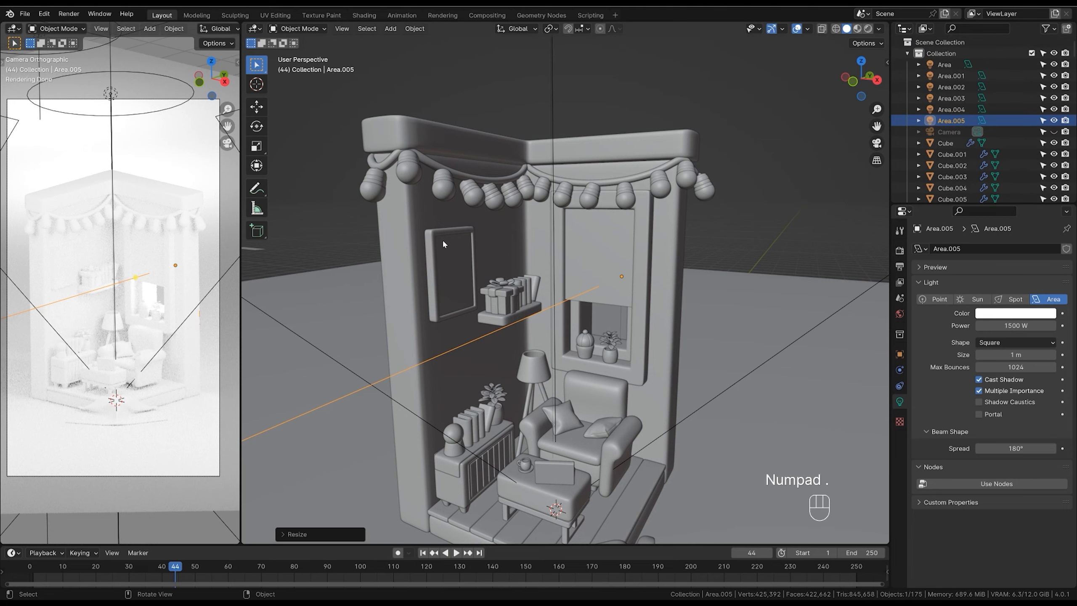
pyautogui.keyDown('ctrl'); pyautogui.scroll(2, 167, 294); pyautogui.keyUp('ctrl')
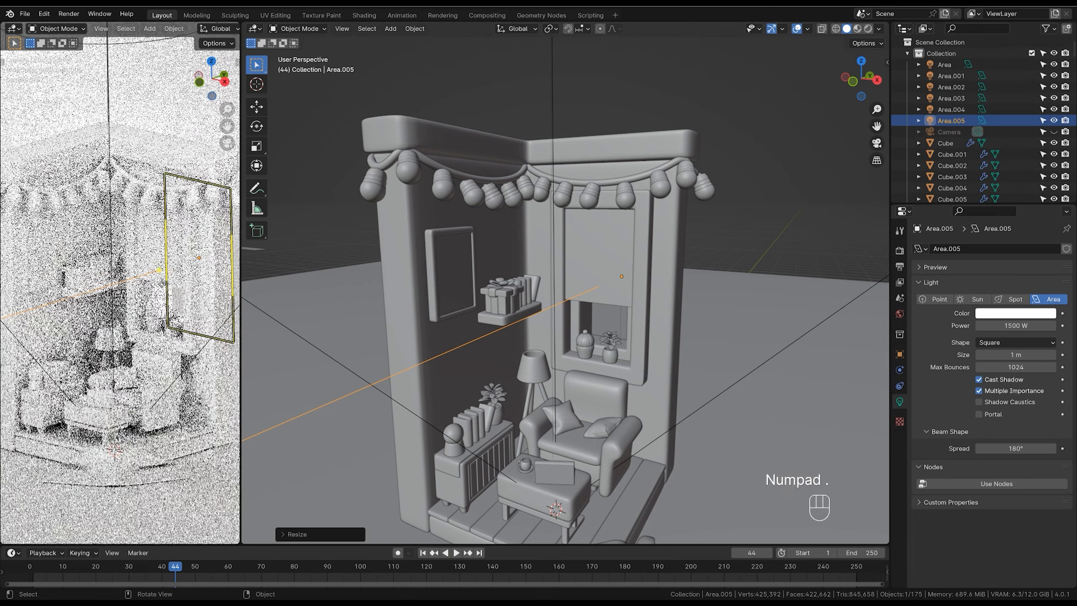
# Try annotation strokes over the window in the camera view and undo them.
pyautogui.press('d')
pyautogui.press('d')
pyautogui.hotkey('ctrl', 'z')
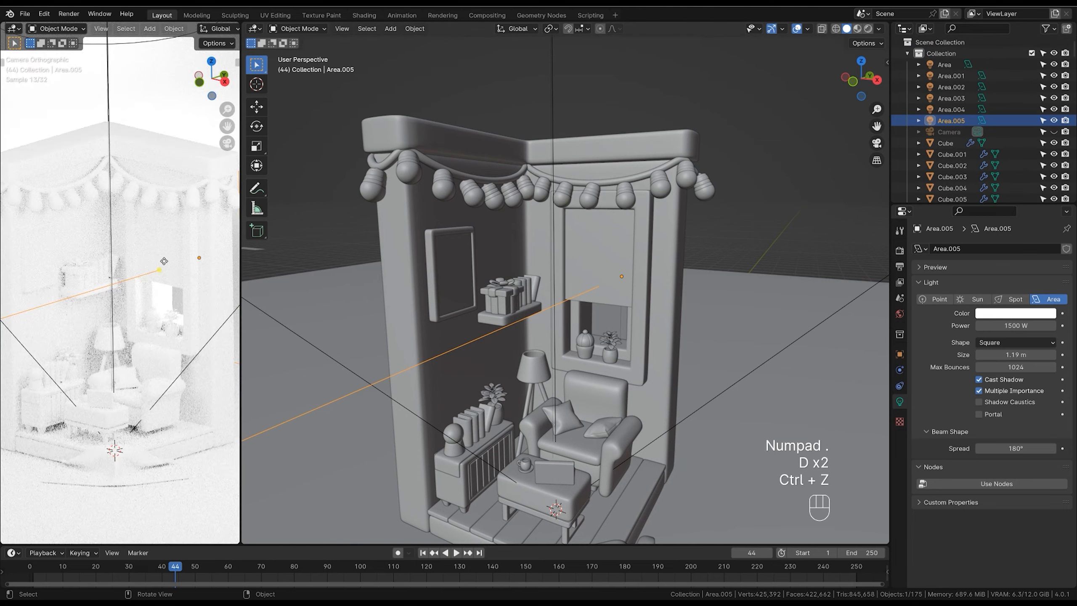
pyautogui.press('d')
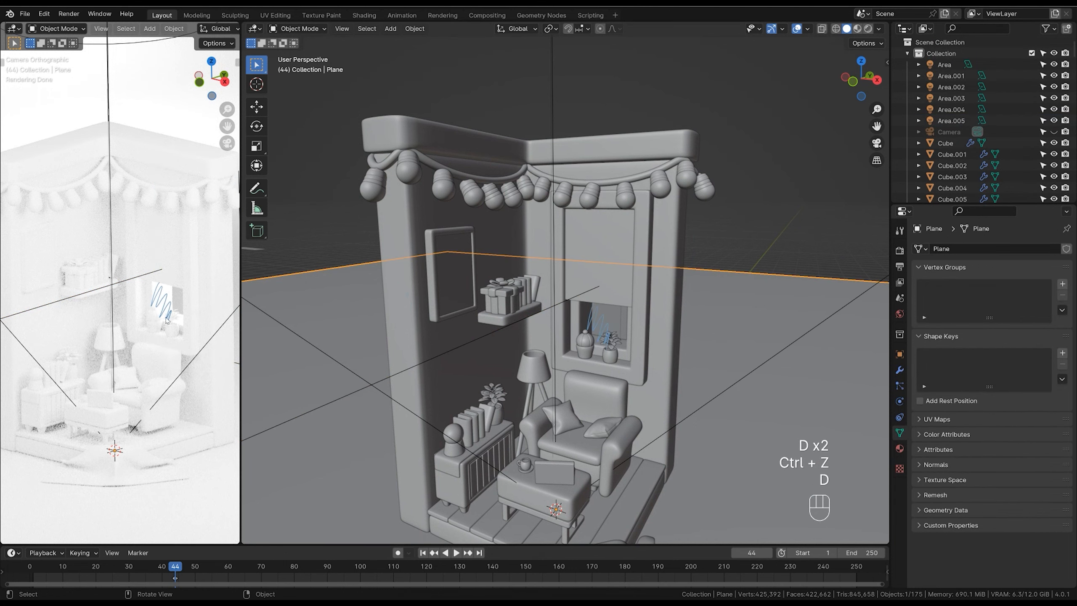
pyautogui.press('d')
pyautogui.hotkey('ctrl', 'z')
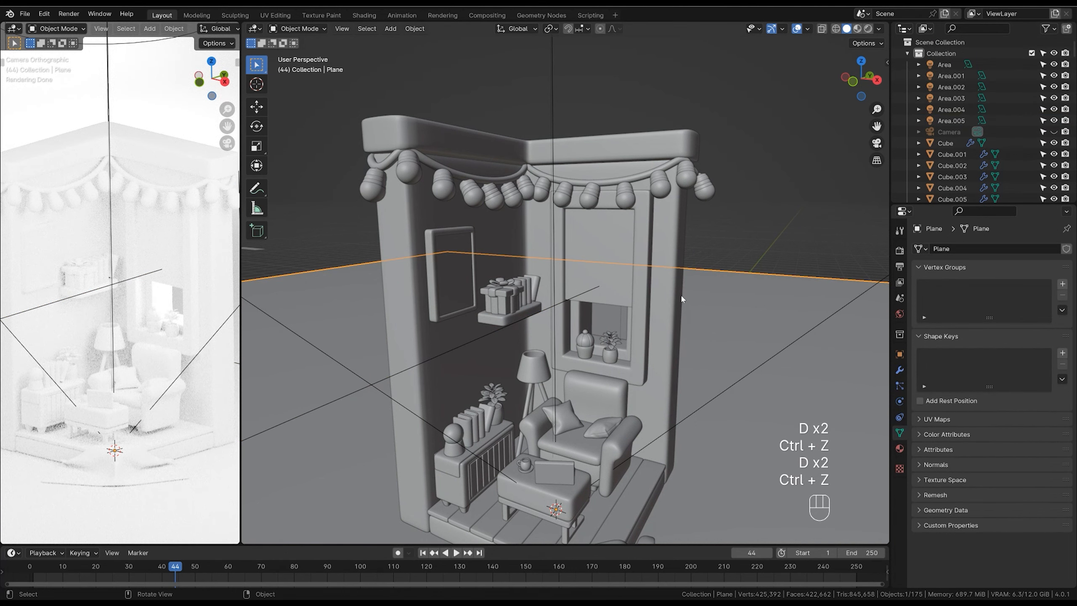
# Hide the window light and show it again to compare its effect in the camera render.
pyautogui.moveTo(682, 299); pyautogui.dragTo(635, 307, button='middle')
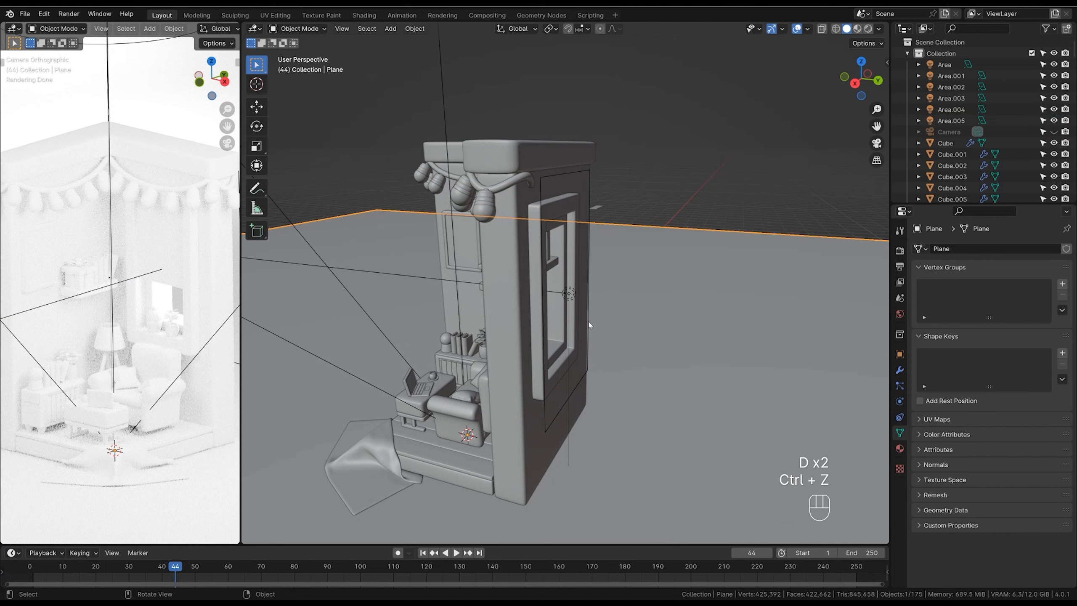
pyautogui.click(562, 405)
pyautogui.click(561, 405)
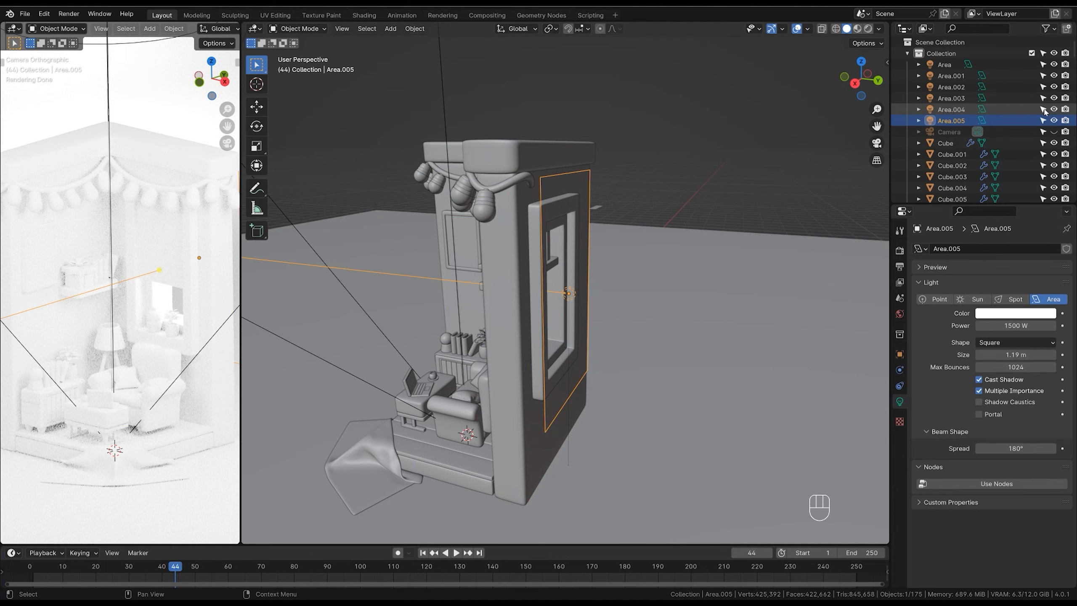
pyautogui.click(1055, 121)
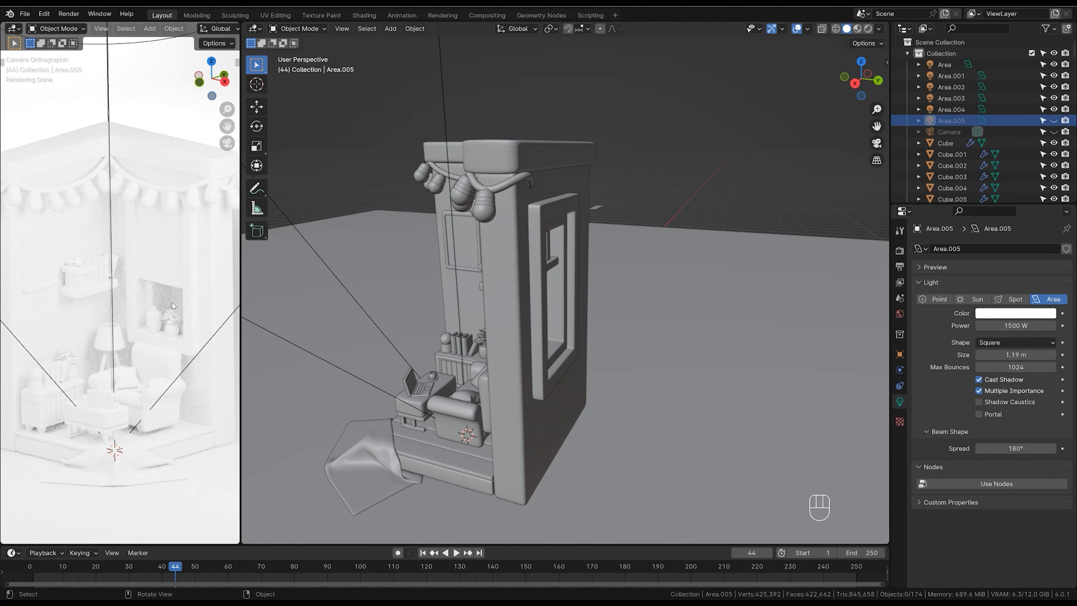
pyautogui.hotkey('alt', 'h')
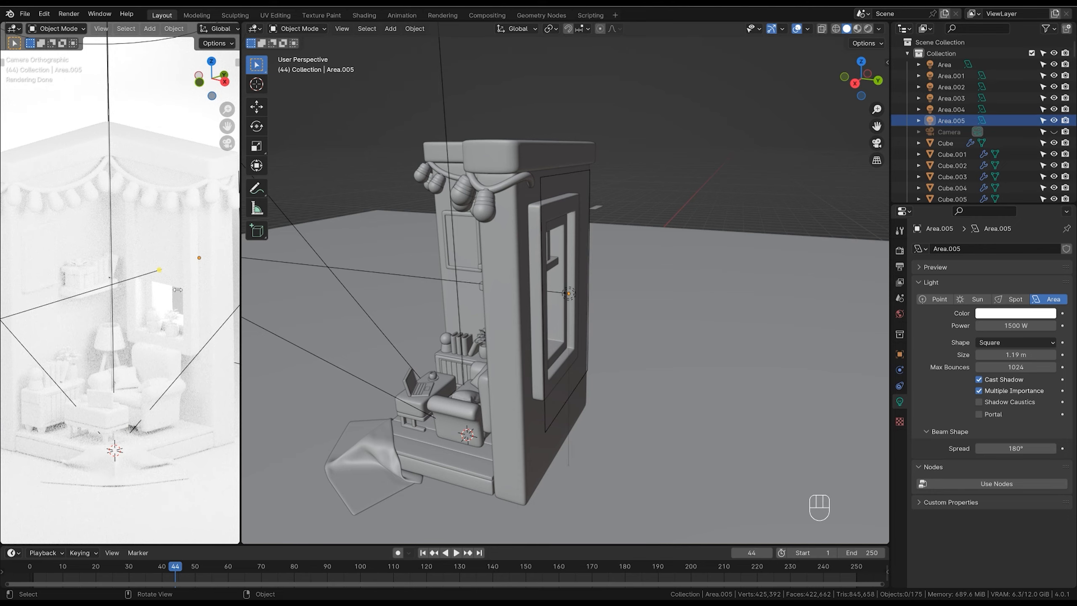
pyautogui.keyDown('ctrl'); pyautogui.moveTo(176, 286); pyautogui.dragTo(187, 216, button='middle'); pyautogui.keyUp('ctrl')
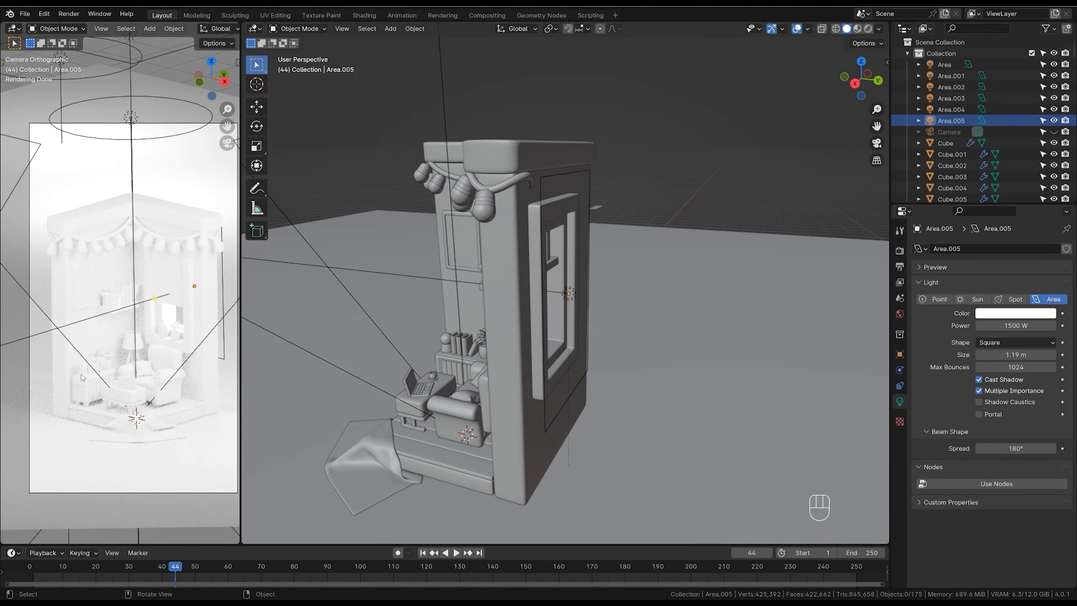
# Select the ground plane, enlarge the timeline area and switch it to the Shader Editor.
pyautogui.keyDown('ctrl'); pyautogui.moveTo(532, 238); pyautogui.dragTo(535, 271, button='middle'); pyautogui.keyUp('ctrl')
pyautogui.moveTo(535, 271); pyautogui.dragTo(635, 259, button='middle')
pyautogui.keyDown('ctrl'); pyautogui.moveTo(635, 260); pyautogui.dragTo(626, 265, button='middle'); pyautogui.keyUp('ctrl')
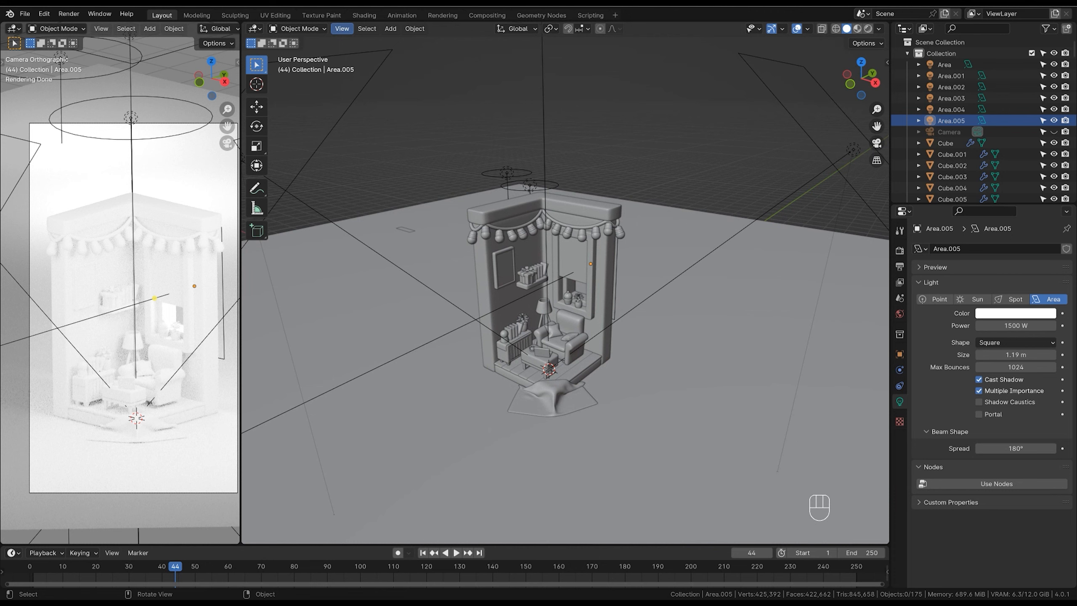
pyautogui.click(674, 241)
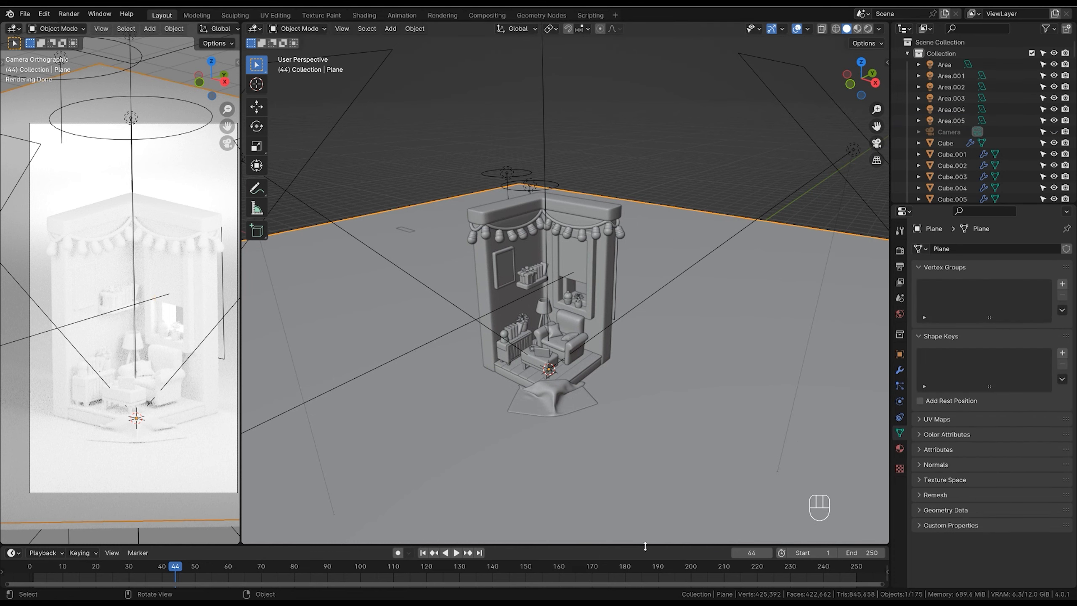
pyautogui.moveTo(645, 546); pyautogui.dragTo(645, 402)
pyautogui.click(11, 408)
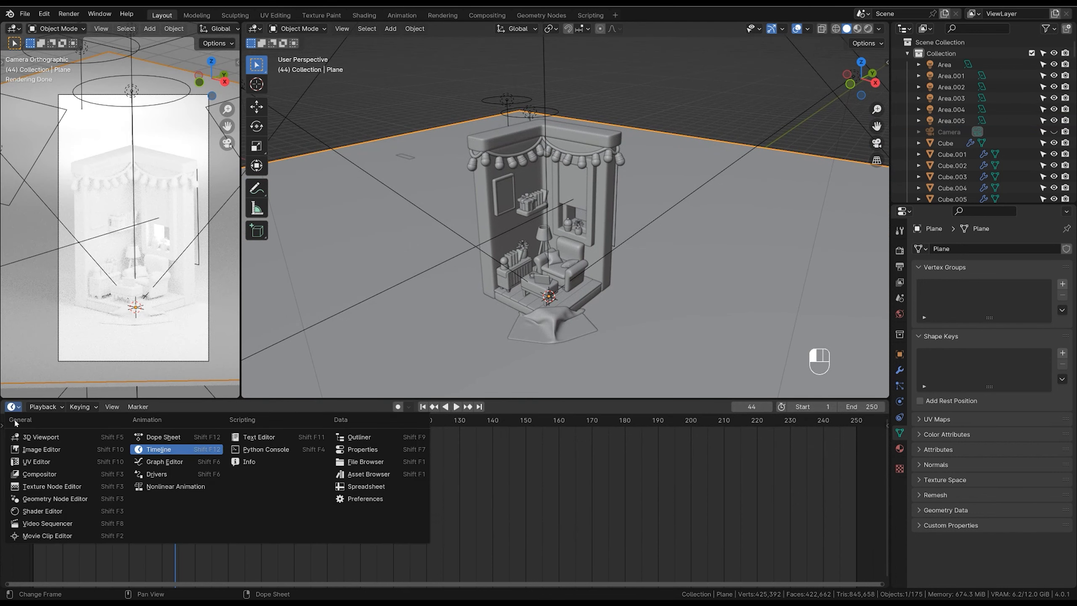
pyautogui.click(47, 511)
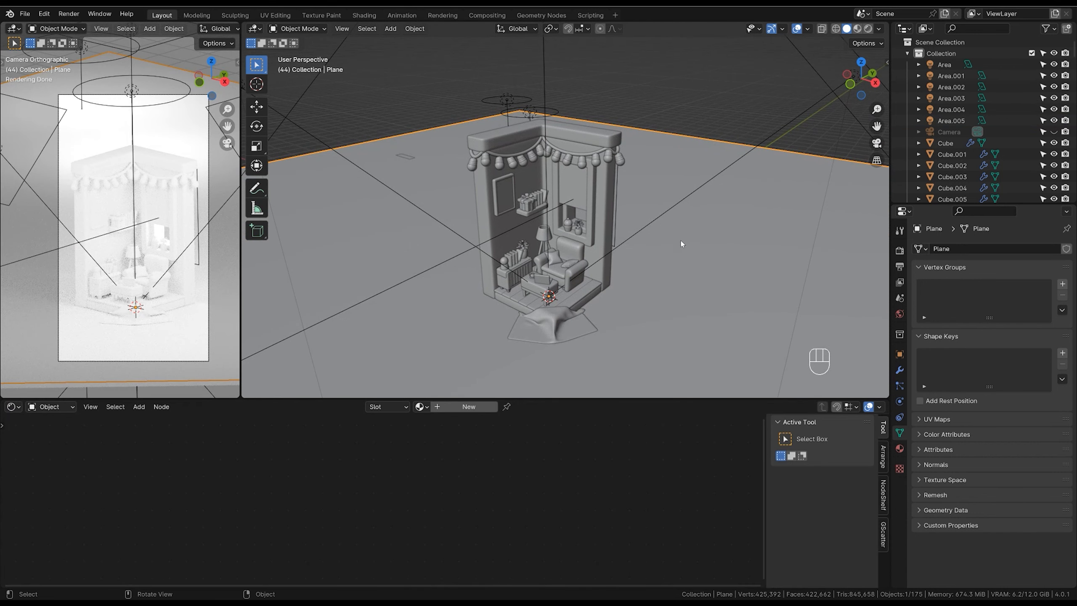
# Give the ground plane a new material with an orange-yellow base color of hue 0.107, saturation 0.901 and value 0.760.
pyautogui.click(493, 407)
pyautogui.keyDown('ctrl'); pyautogui.moveTo(404, 498); pyautogui.dragTo(543, 422, button='middle'); pyautogui.keyUp('ctrl')
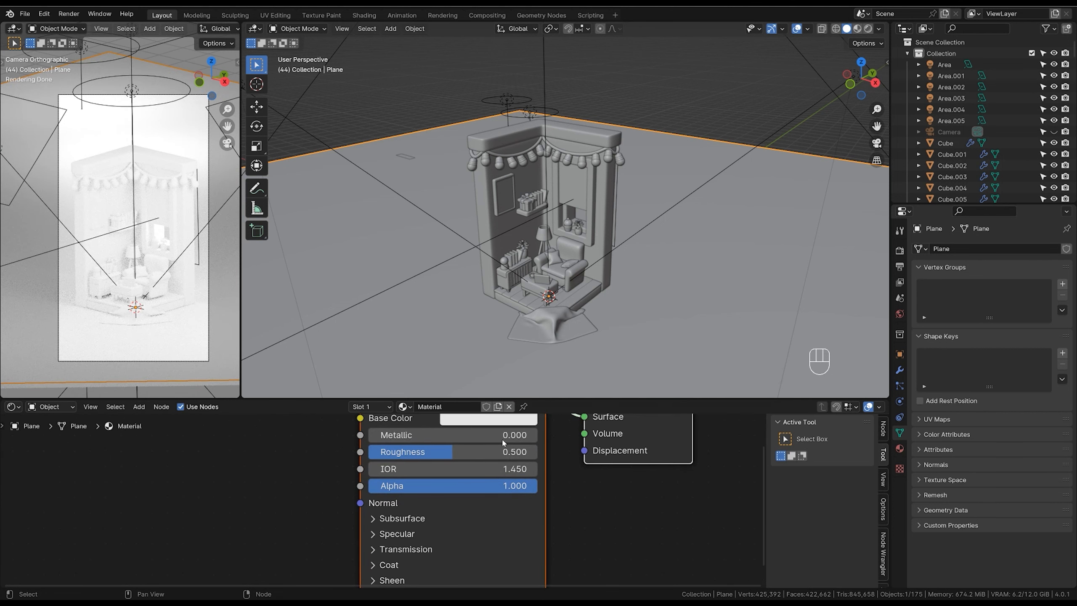
pyautogui.click(515, 419)
pyautogui.moveTo(508, 248); pyautogui.dragTo(484, 274)
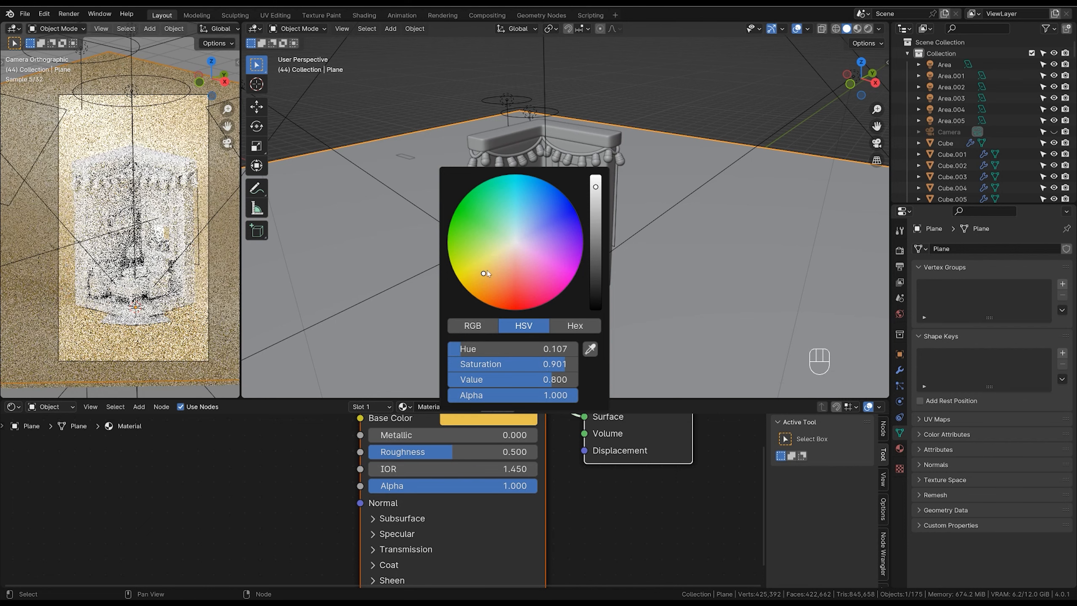
pyautogui.moveTo(596, 188); pyautogui.dragTo(597, 191)
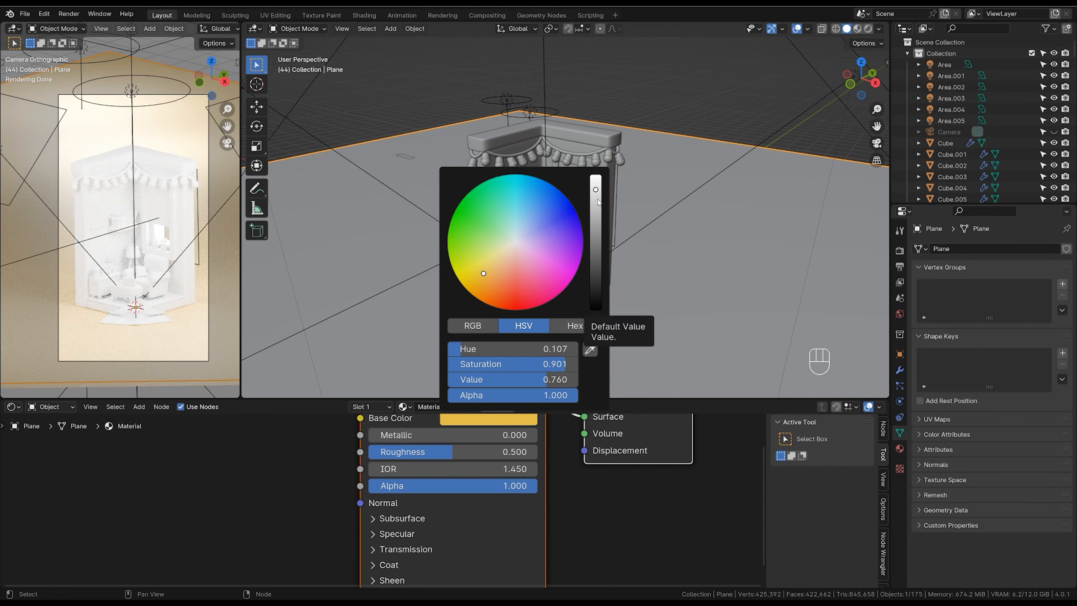
# Set the roughness of the ground plane's material to 0.6.
pyautogui.click(489, 454)
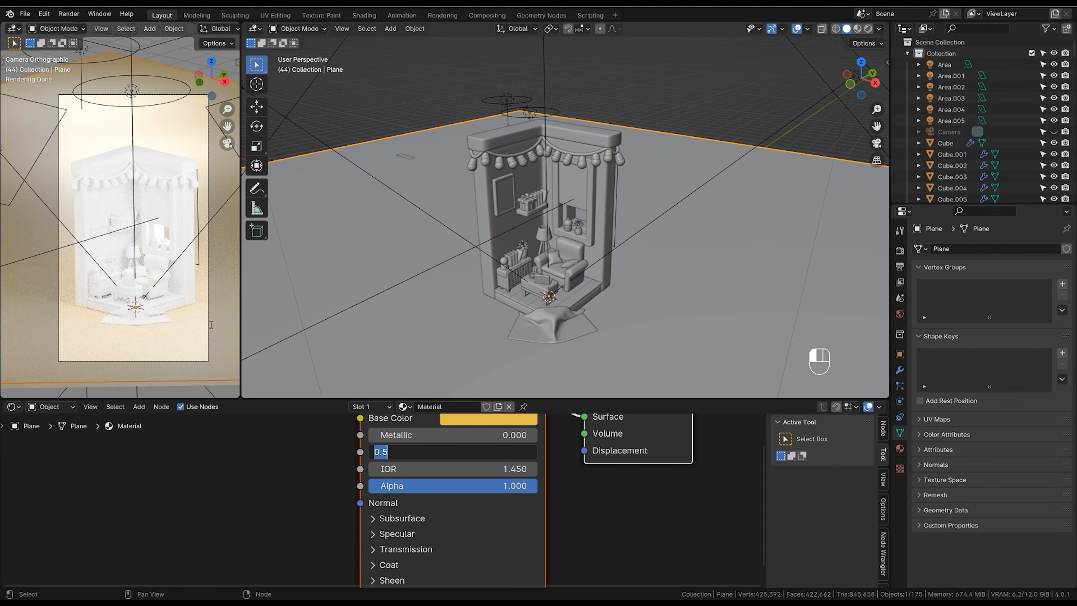
pyautogui.click(480, 450)
pyautogui.hotkey('ctrl', 'a')
pyautogui.press('Return')
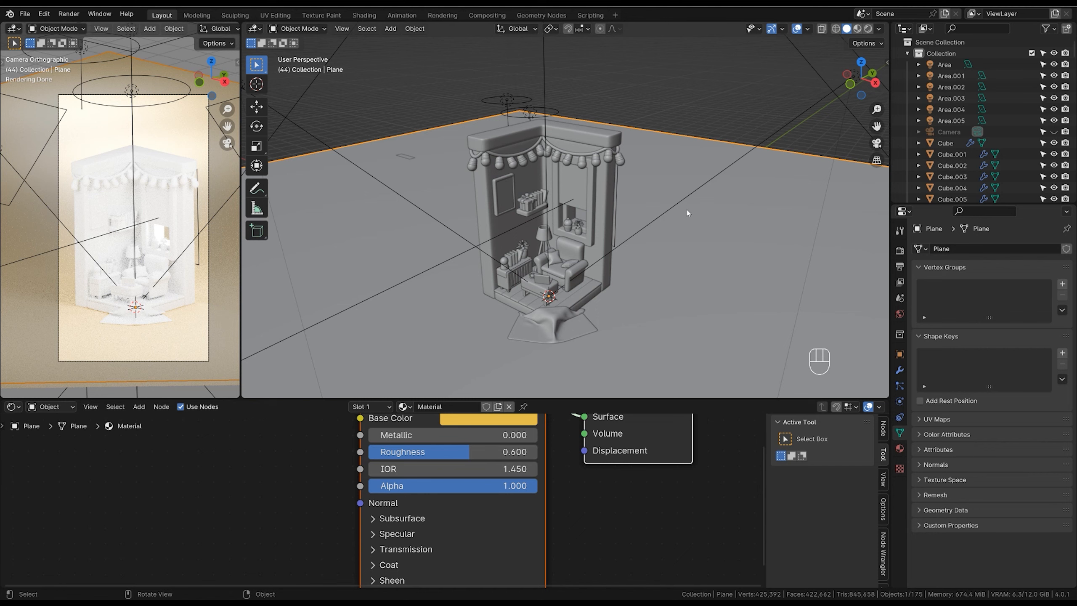
# Give the room's walls a new material and set its roughness to 0.45.
pyautogui.keyDown('ctrl'); pyautogui.moveTo(653, 231); pyautogui.dragTo(644, 257, button='middle'); pyautogui.keyUp('ctrl')
pyautogui.moveTo(639, 260); pyautogui.dragTo(648, 246, button='middle')
pyautogui.keyDown('shift'); pyautogui.moveTo(646, 246); pyautogui.dragTo(641, 244, button='middle'); pyautogui.keyUp('shift')
pyautogui.moveTo(639, 245)
pyautogui.mouseDown(button='middle')
pyautogui.moveTo(644, 238)
pyautogui.moveTo(641, 249)
pyautogui.mouseUp(button='middle')
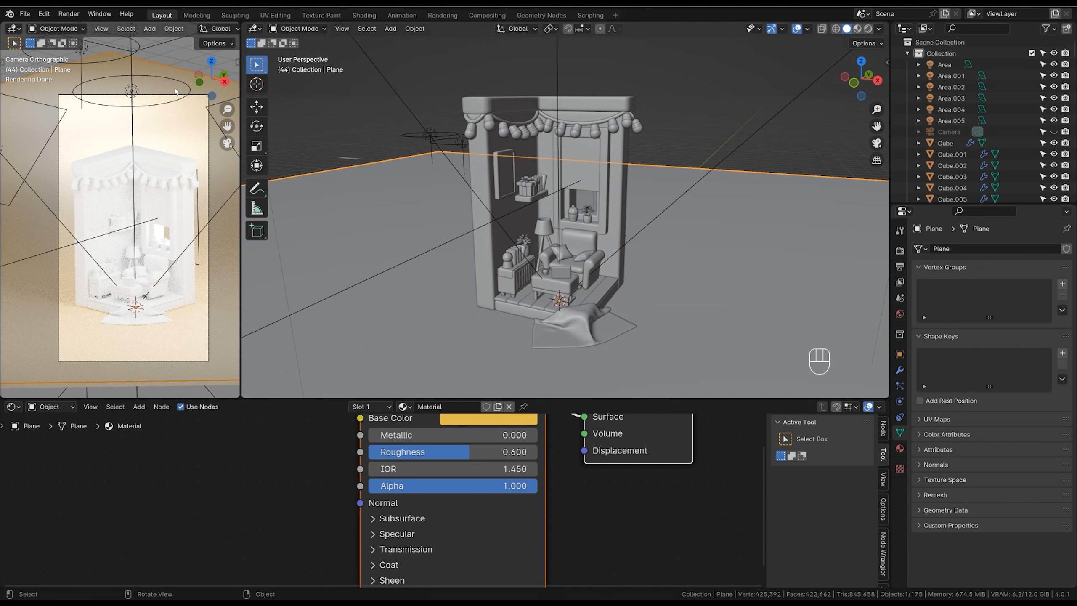
pyautogui.moveTo(579, 473); pyautogui.dragTo(562, 524, button='middle')
pyautogui.keyDown('shift'); pyautogui.moveTo(673, 237); pyautogui.dragTo(540, 385, button='middle'); pyautogui.keyUp('shift')
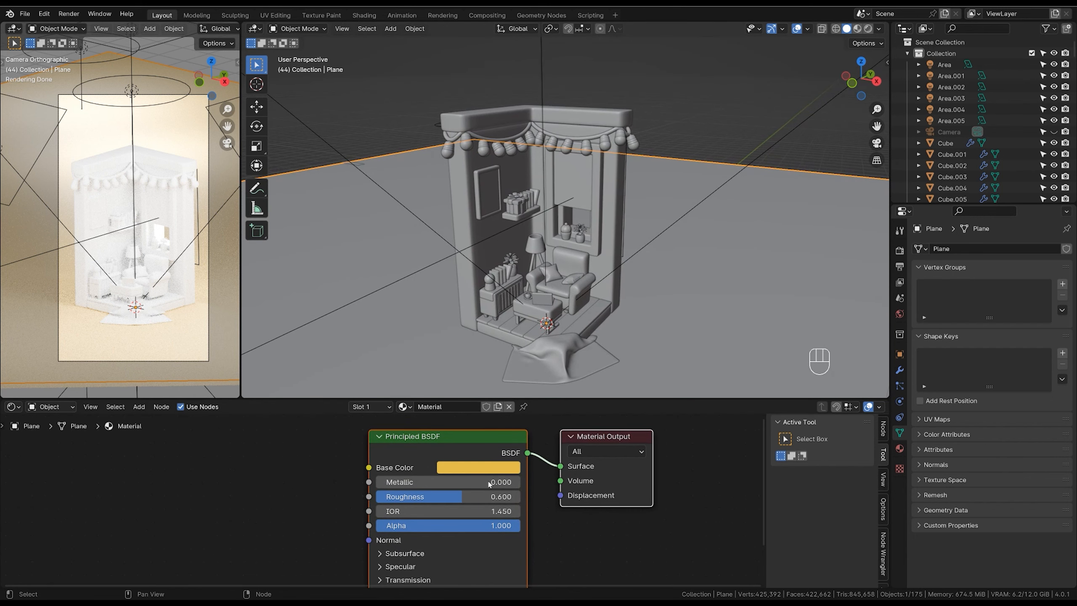
pyautogui.moveTo(643, 296); pyautogui.dragTo(640, 298, button='middle')
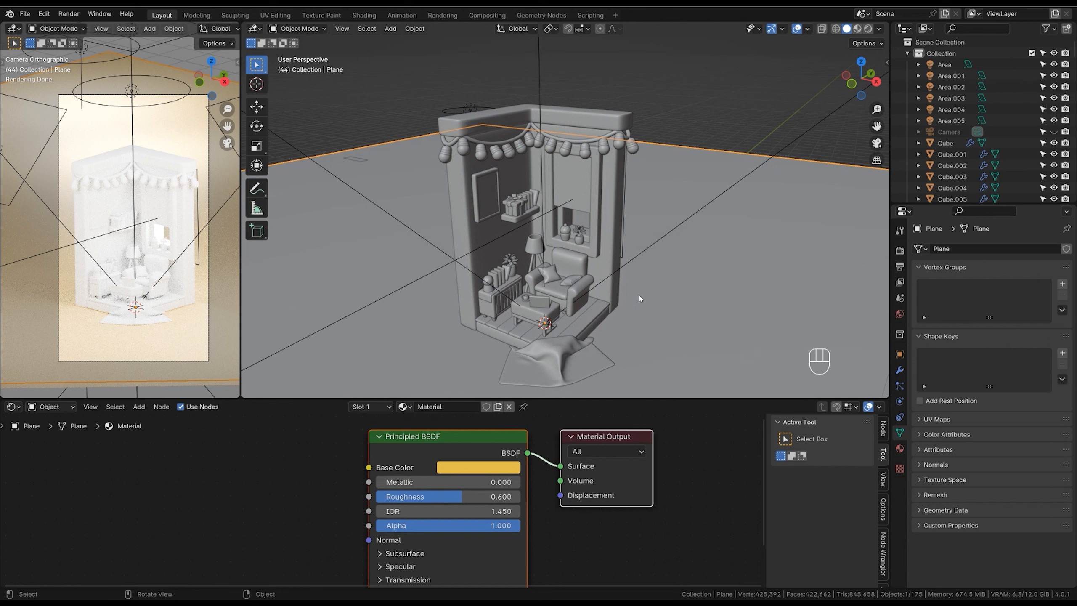
pyautogui.keyDown('shift'); pyautogui.moveTo(622, 245); pyautogui.dragTo(634, 210, button='middle'); pyautogui.keyUp('shift')
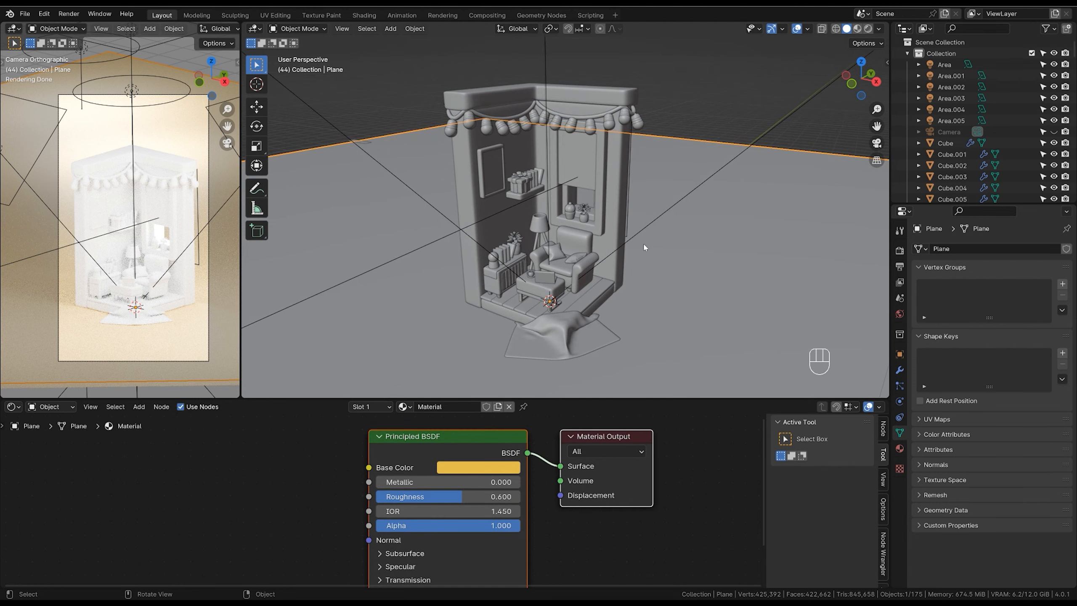
pyautogui.click(618, 222)
pyautogui.click(469, 407)
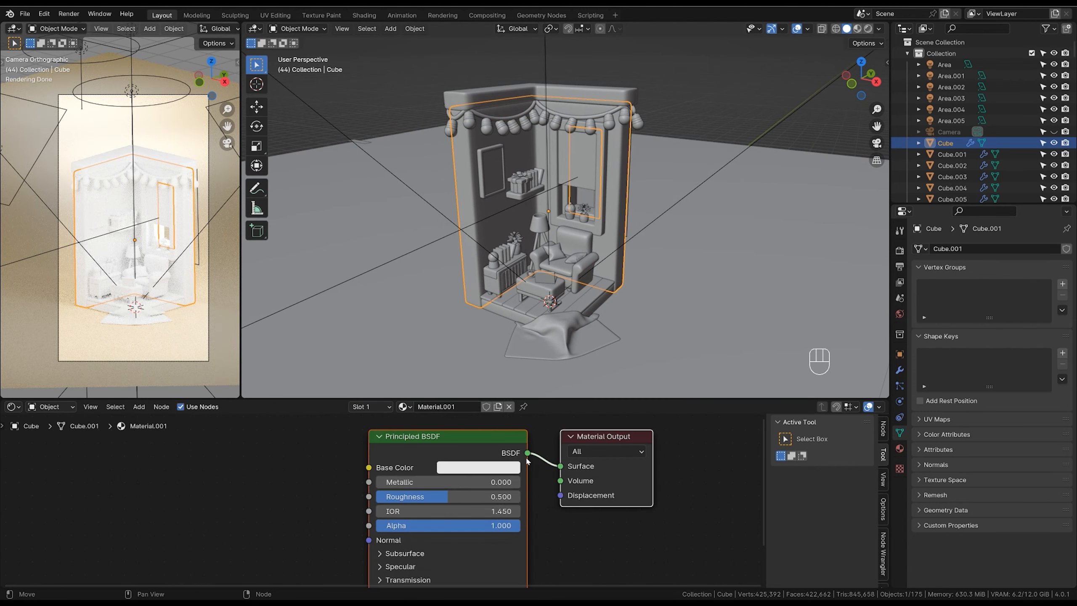
pyautogui.click(483, 496)
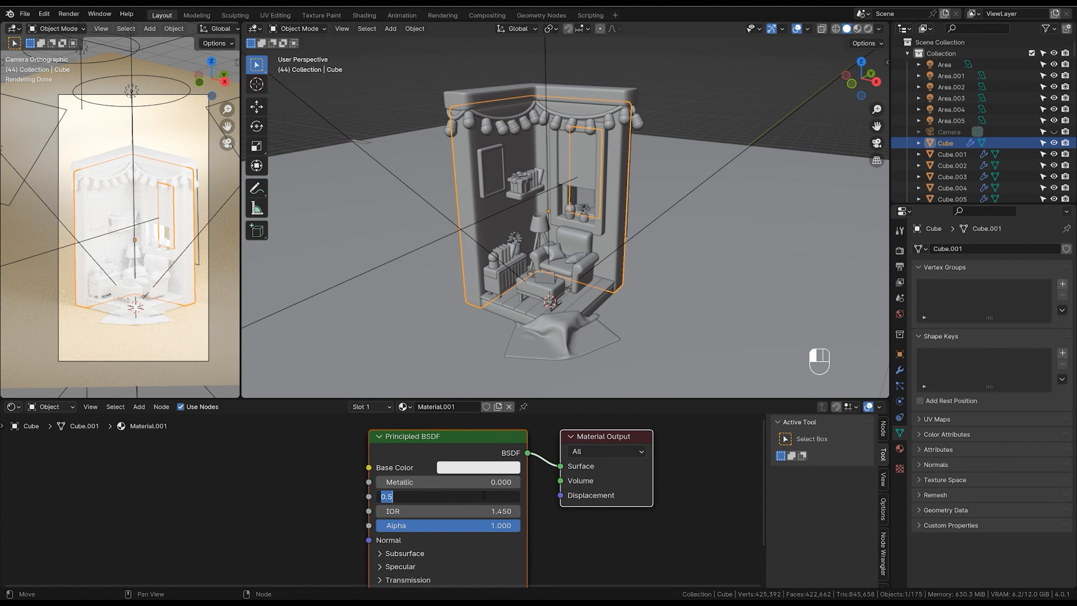
pyautogui.press('Return')
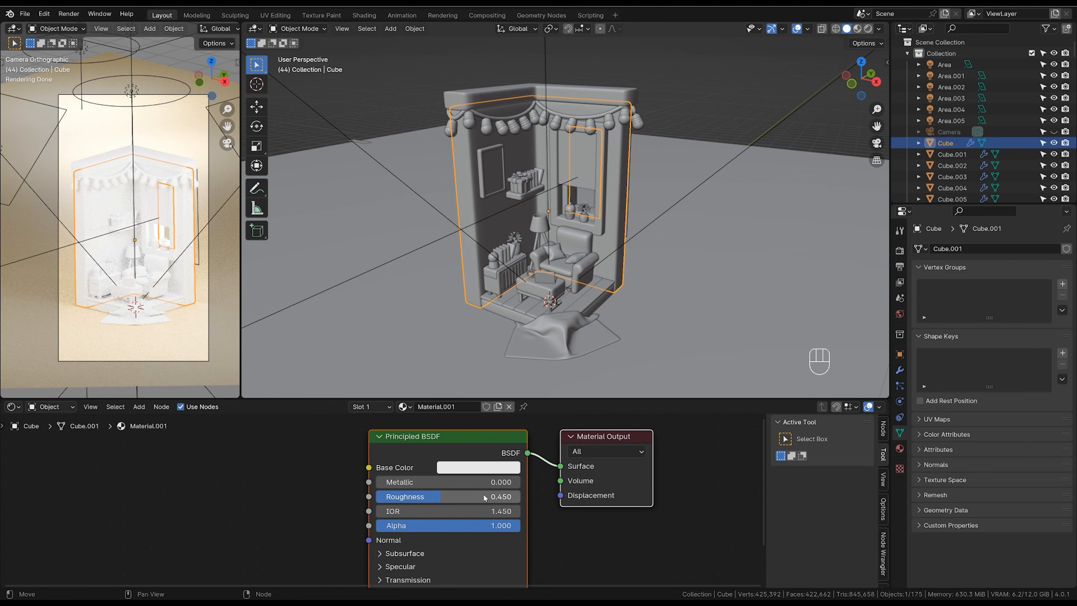
# Give the armchair's armrests a new material with a yellow base color of about hue 0.115, saturation 0.81 and value 0.67.
pyautogui.keyDown('shift'); pyautogui.moveTo(612, 238); pyautogui.dragTo(619, 184, button='middle'); pyautogui.keyUp('shift')
pyautogui.click(597, 309)
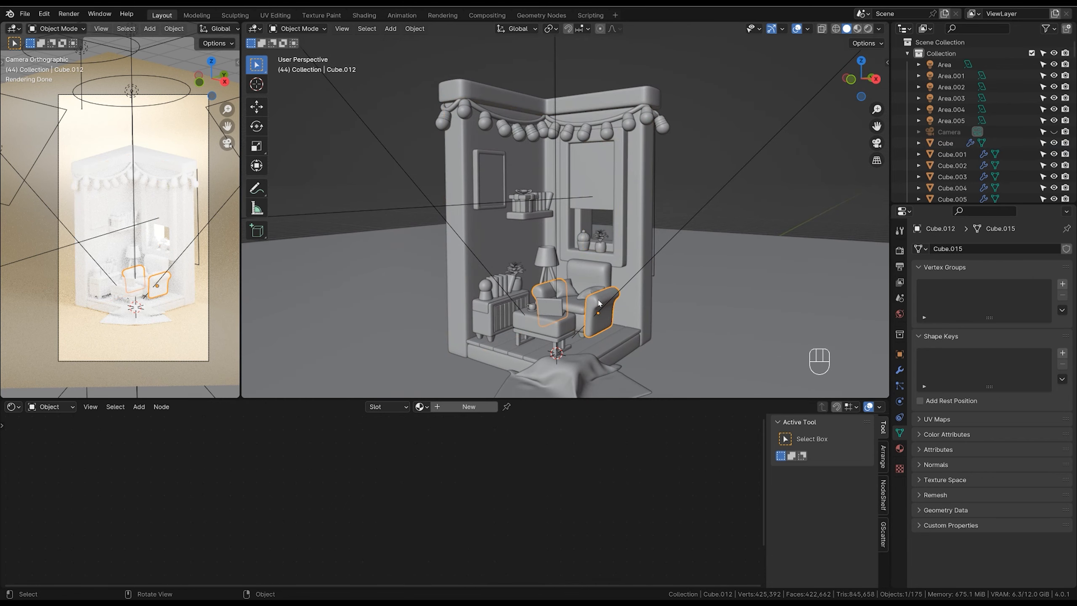
pyautogui.click(504, 466)
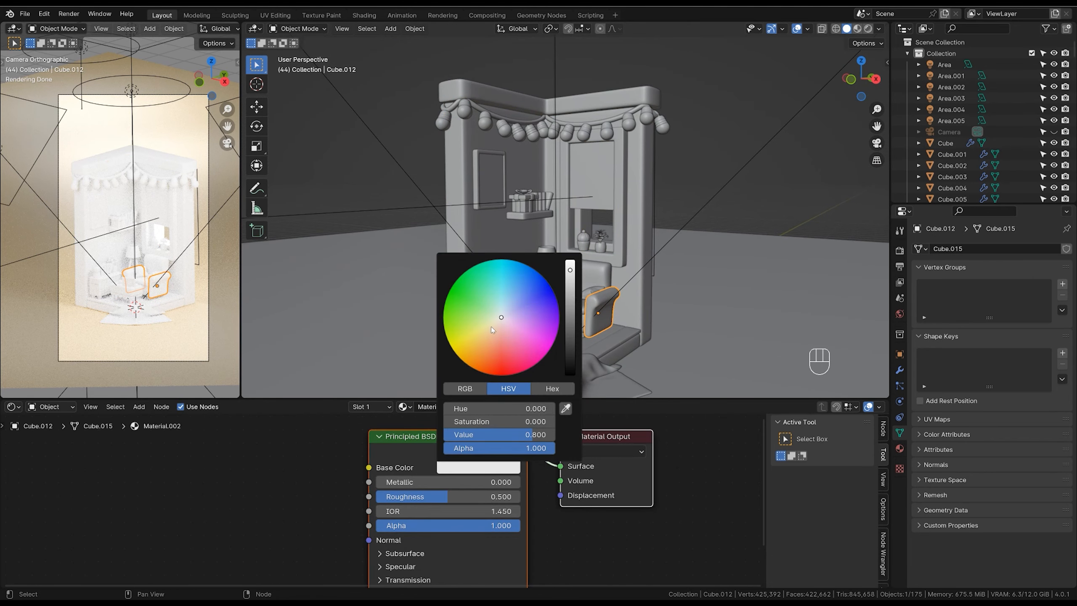
pyautogui.moveTo(493, 336); pyautogui.dragTo(478, 339)
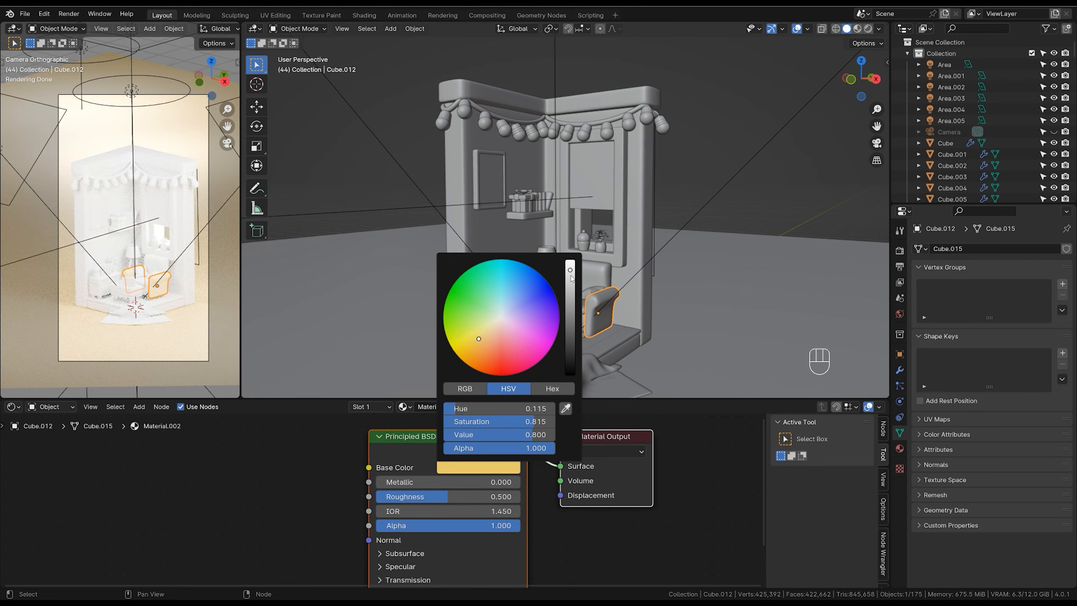
pyautogui.moveTo(571, 276); pyautogui.dragTo(573, 279)
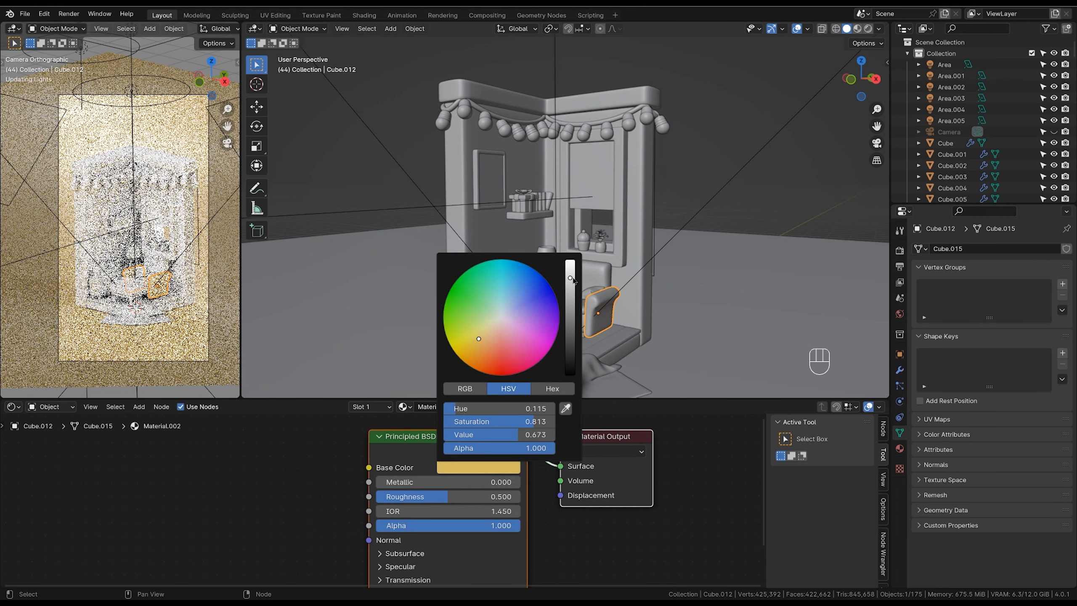
pyautogui.click(478, 340)
# Set the roughness of the armrests' material to 0.35.
pyautogui.click(462, 495)
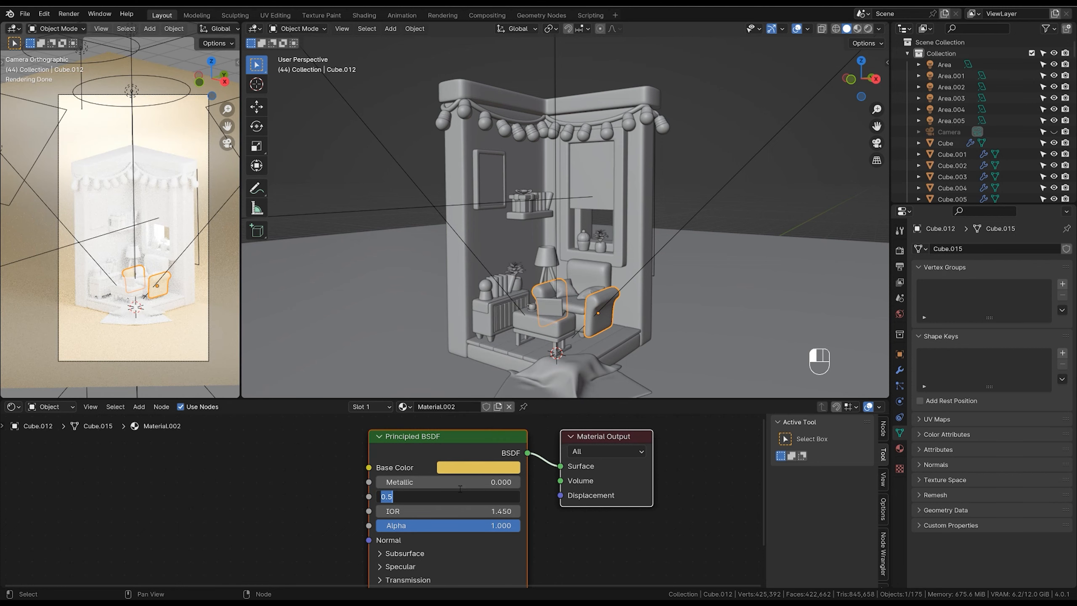
pyautogui.write('0.35')
pyautogui.press('Return')
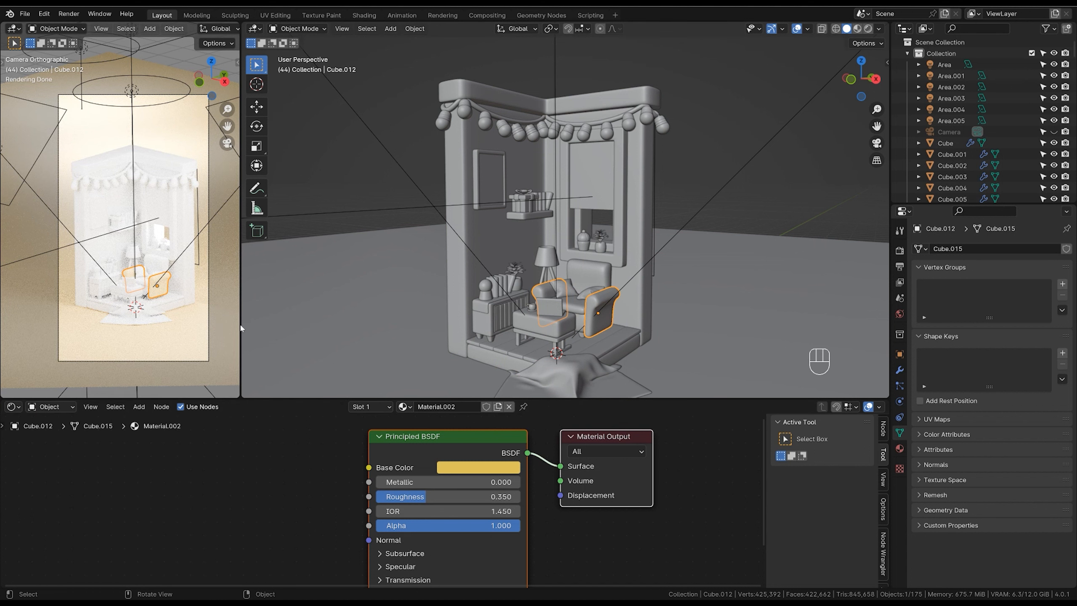
# Link the armrests' yellow material to the armchair's seat, base and backrest.
pyautogui.moveTo(651, 325); pyautogui.dragTo(640, 287, button='middle')
pyautogui.scroll(1, 647, 344)
pyautogui.scroll(2, 636, 288)
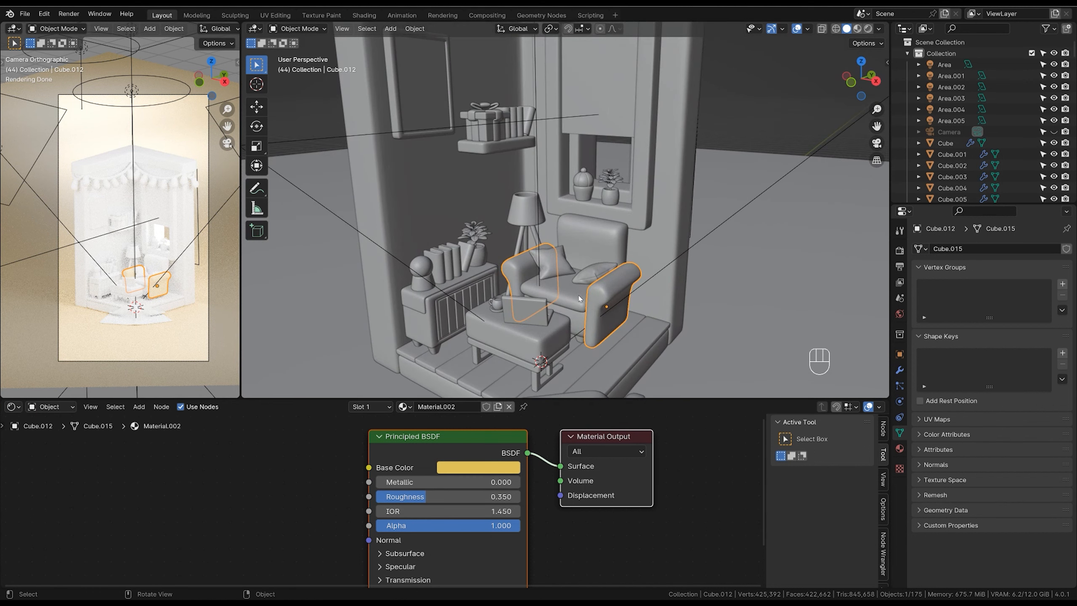
pyautogui.click(571, 296)
pyautogui.keyDown('shift'); pyautogui.click(577, 318); pyautogui.keyUp('shift')
pyautogui.keyDown('shift'); pyautogui.click(603, 251); pyautogui.keyUp('shift')
pyautogui.keyDown('shift'); pyautogui.click(618, 292); pyautogui.keyUp('shift')
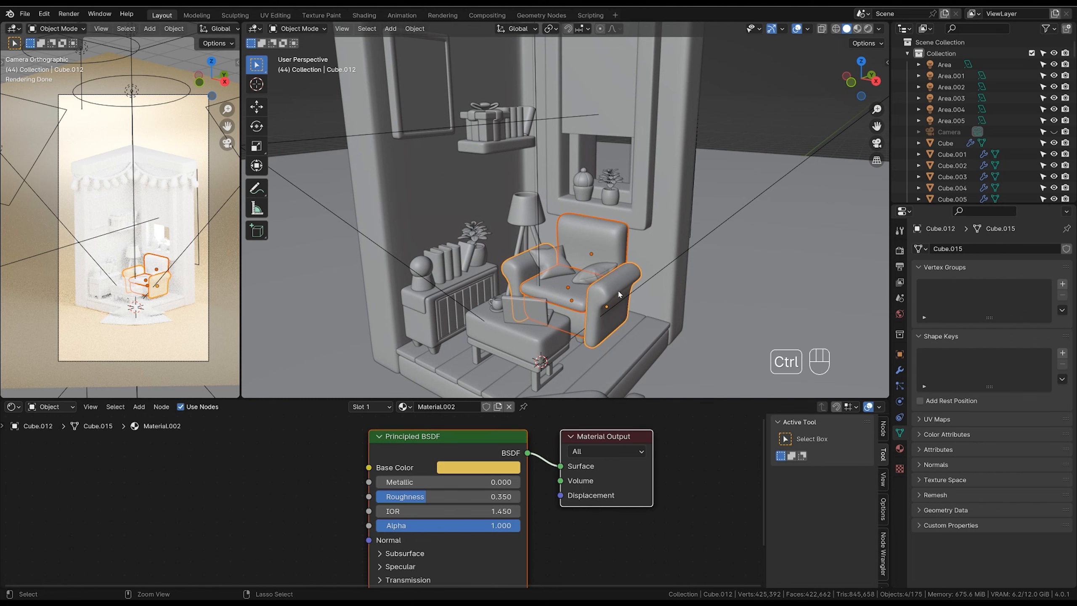
pyautogui.hotkey('ctrl', 'l')
pyautogui.click(609, 316)
pyautogui.click(703, 298)
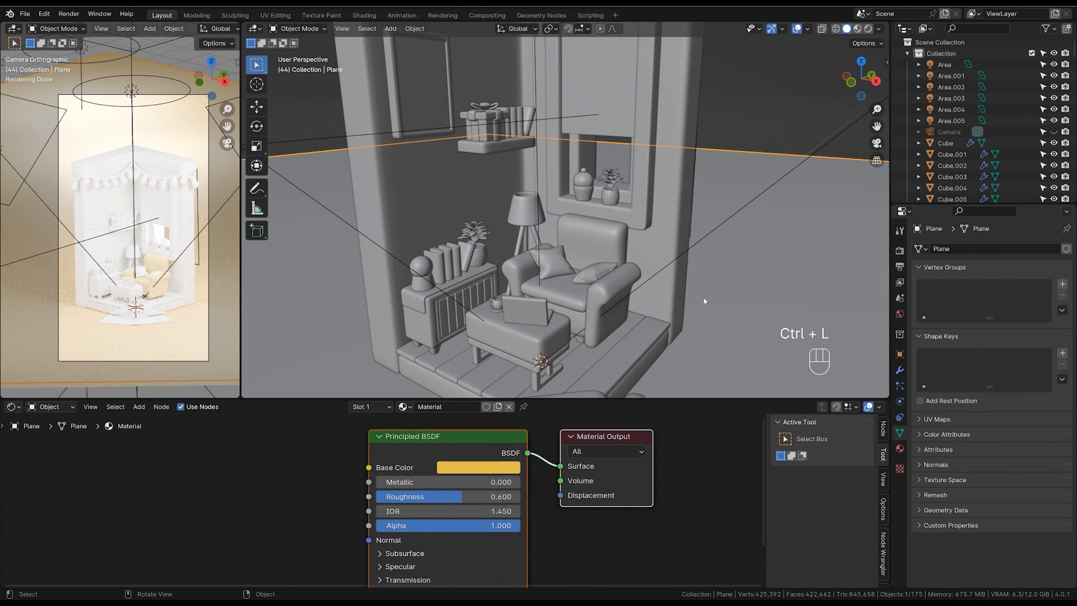
# Link the armchair's yellow material to the top of the low table in front of it.
pyautogui.keyDown('shift'); pyautogui.moveTo(658, 299); pyautogui.dragTo(671, 283, button='middle'); pyautogui.keyUp('shift')
pyautogui.click(530, 316)
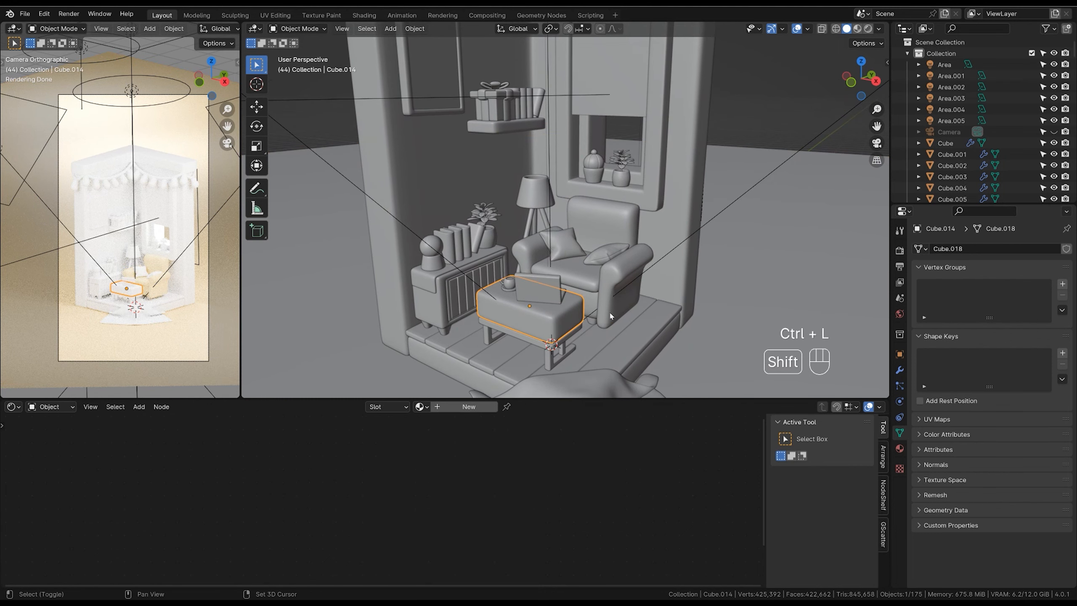
pyautogui.keyDown('shift'); pyautogui.click(612, 319); pyautogui.keyUp('shift')
pyautogui.hotkey('ctrl', 'l')
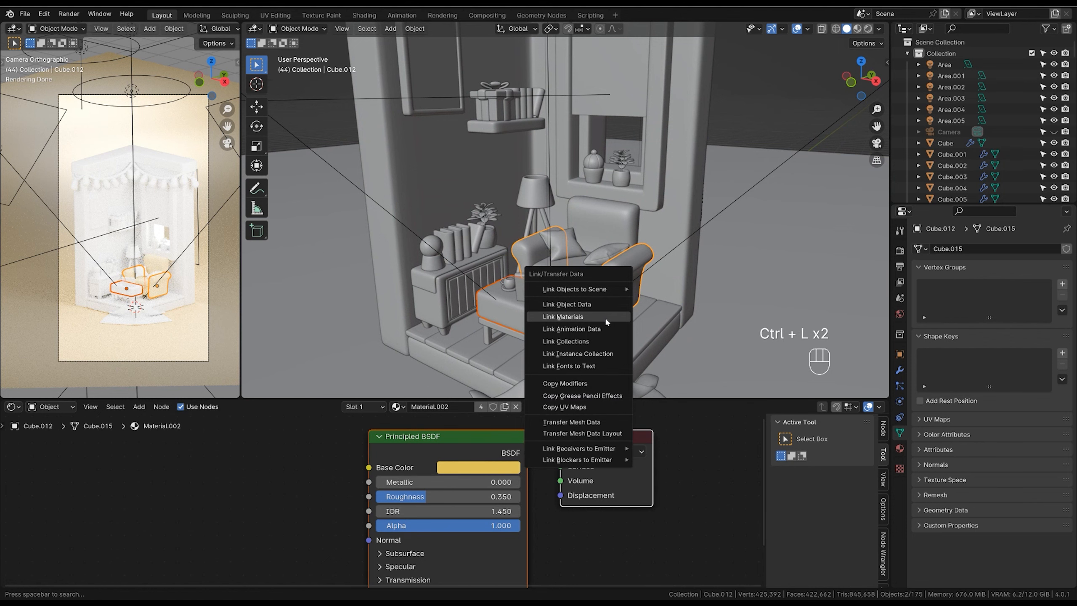
pyautogui.click(605, 316)
# Give the first upright book on the cabinet a new blue material of about hue 0.64, saturation 0.99, value 0.89 and roughness 0.453.
pyautogui.keyDown('shift'); pyautogui.moveTo(605, 317); pyautogui.dragTo(627, 312, button='middle'); pyautogui.keyUp('shift')
pyautogui.keyDown('ctrl'); pyautogui.moveTo(627, 312); pyautogui.dragTo(602, 273, button='middle'); pyautogui.keyUp('ctrl')
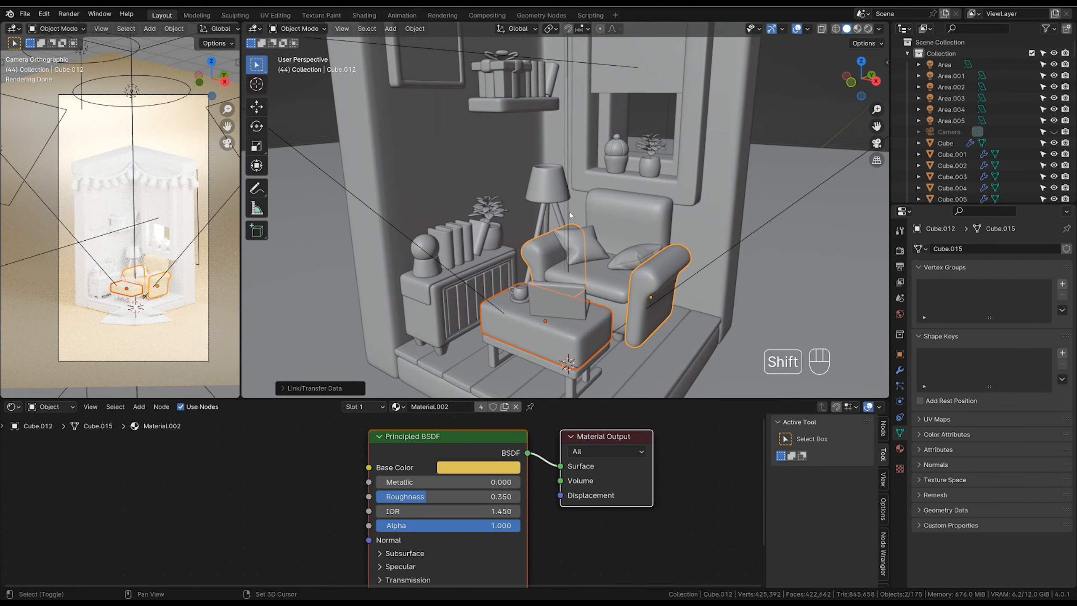
pyautogui.click(441, 250)
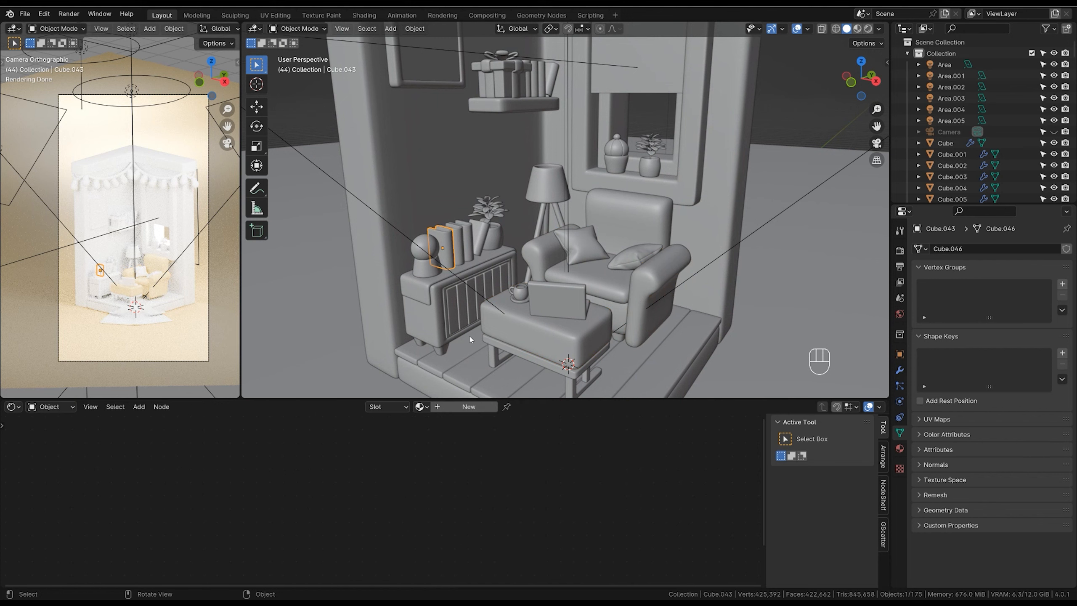
pyautogui.click(478, 407)
pyautogui.click(478, 467)
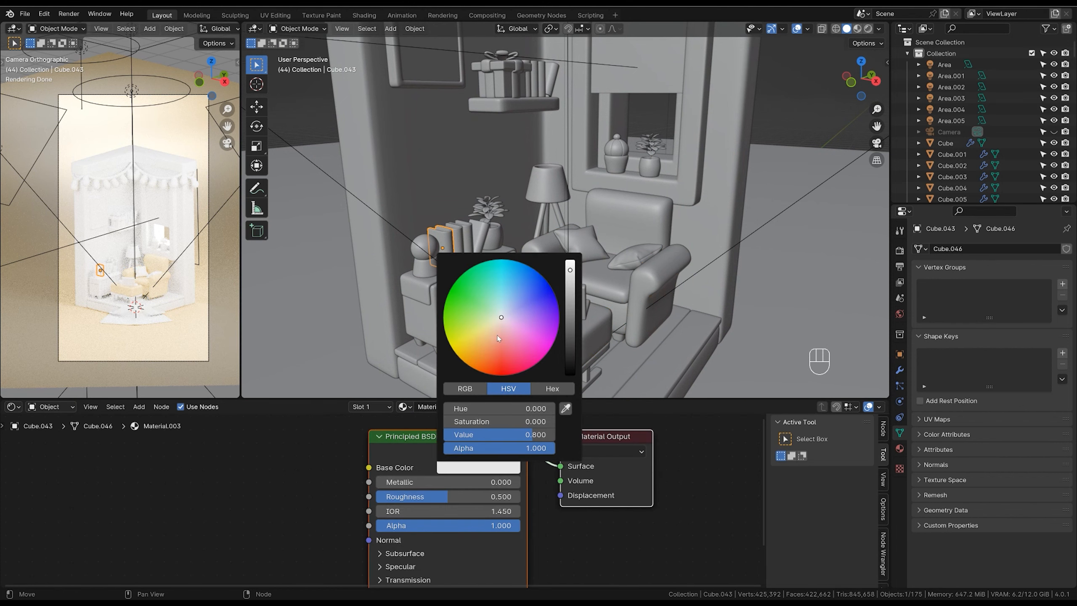
pyautogui.moveTo(521, 308); pyautogui.dragTo(533, 279)
pyautogui.scroll(2, 534, 278)
pyautogui.scroll(-1, 533, 278)
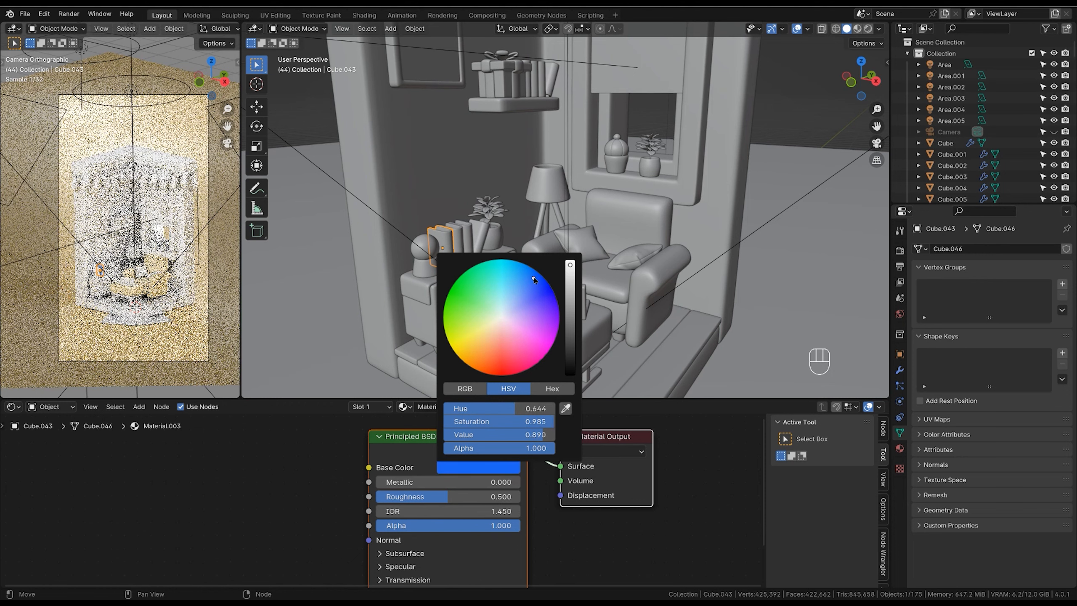
pyautogui.click(494, 495)
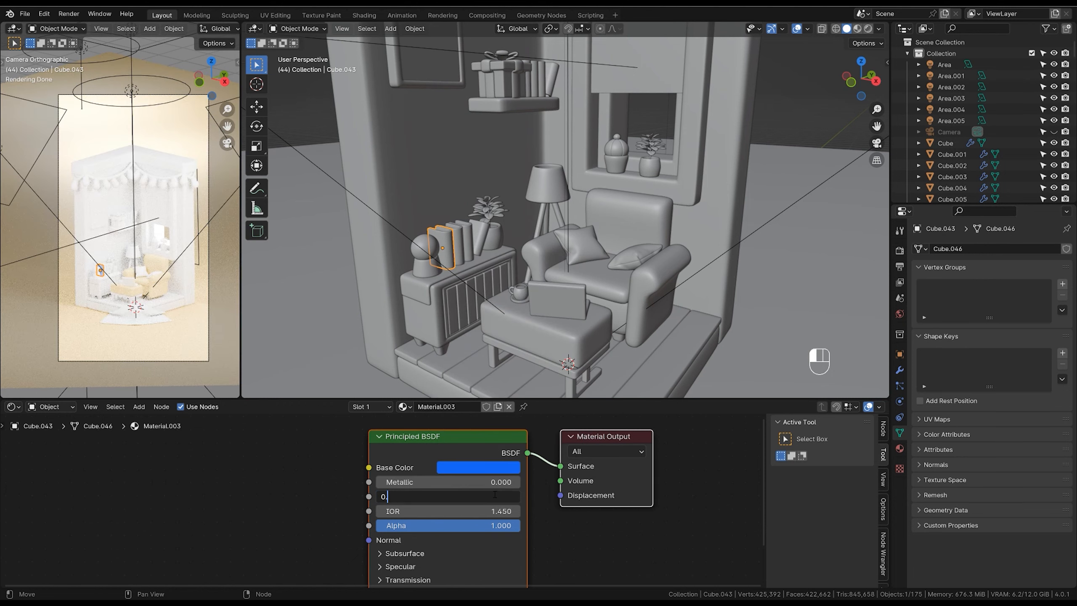
pyautogui.write('0.453')
pyautogui.press('Return')
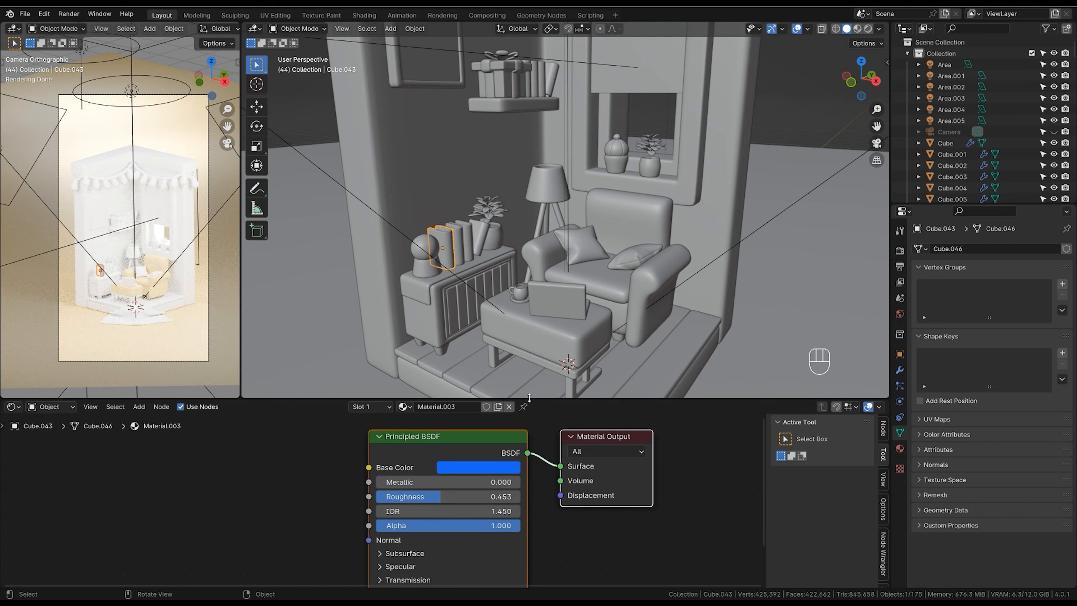
# Link the first cabinet book's blue material to the other two upright books on the cabinet and the four books on the wall shelf.
pyautogui.keyDown('ctrl'); pyautogui.moveTo(521, 354); pyautogui.dragTo(462, 324, button='middle'); pyautogui.keyUp('ctrl')
pyautogui.click(485, 268)
pyautogui.click(444, 321)
pyautogui.keyDown('shift'); pyautogui.click(457, 316); pyautogui.keyUp('shift')
pyautogui.keyDown('shift'); pyautogui.click(537, 124); pyautogui.keyUp('shift')
pyautogui.keyDown('shift'); pyautogui.click(547, 120); pyautogui.keyUp('shift')
pyautogui.keyDown('shift'); pyautogui.click(557, 116); pyautogui.keyUp('shift')
pyautogui.keyDown('shift'); pyautogui.click(575, 109); pyautogui.keyUp('shift')
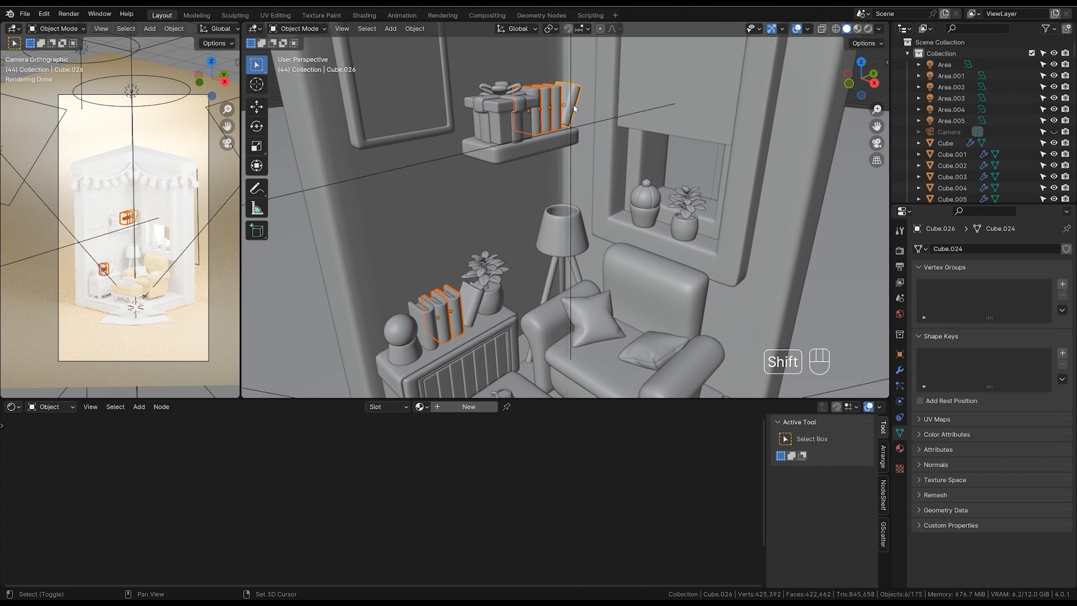
pyautogui.keyDown('shift'); pyautogui.click(429, 314); pyautogui.keyUp('shift')
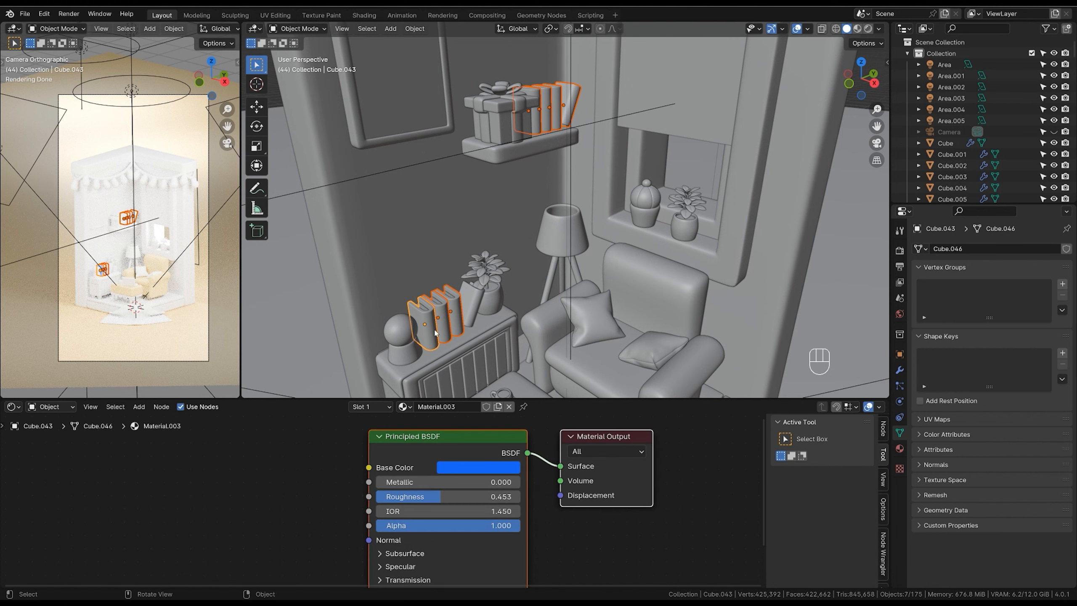
pyautogui.hotkey('ctrl', 'l')
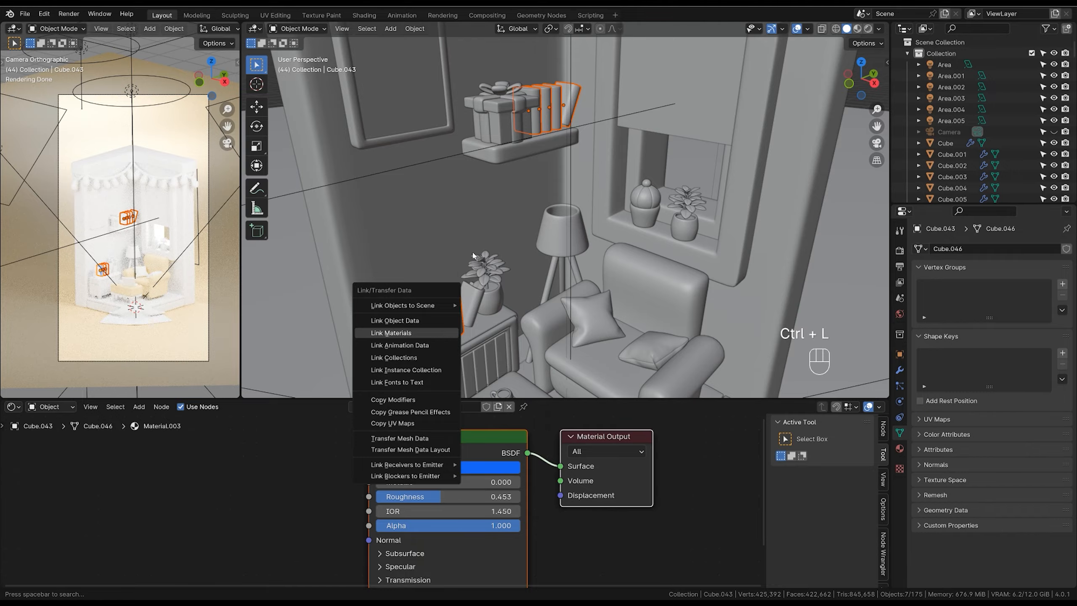
pyautogui.click(436, 332)
pyautogui.click(514, 324)
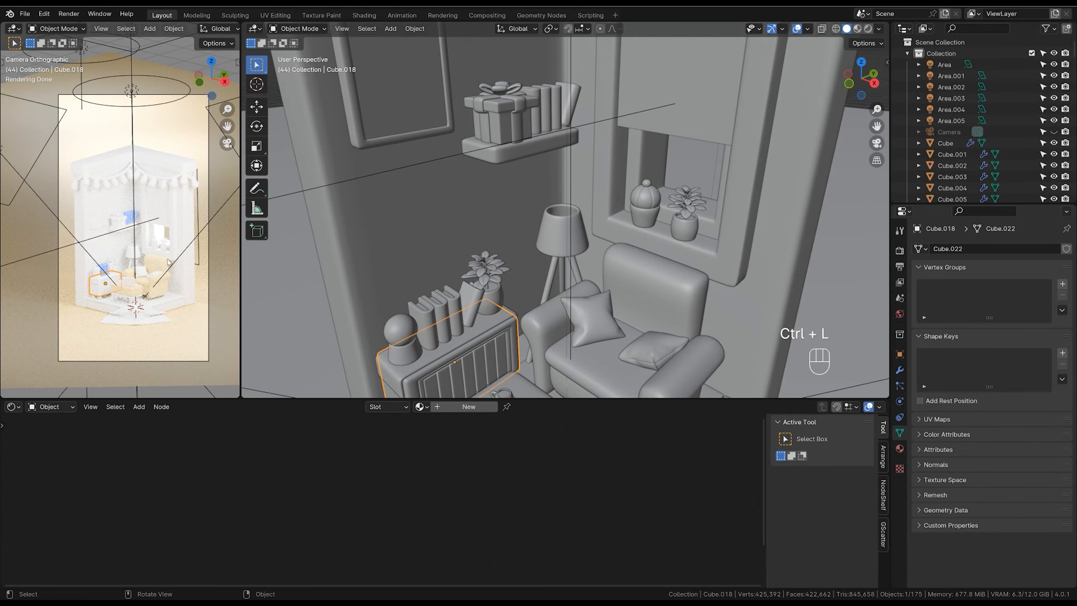
# Give the middle upright book on the cabinet its own copy of the material, colored orange-red with hue 0.008, saturation 0.988 and value 0.89.
pyautogui.keyDown('ctrl'); pyautogui.moveTo(140, 272); pyautogui.dragTo(140, 212, button='middle'); pyautogui.keyUp('ctrl')
pyautogui.keyDown('shift'); pyautogui.moveTo(140, 255); pyautogui.dragTo(150, 204, button='middle'); pyautogui.keyUp('shift')
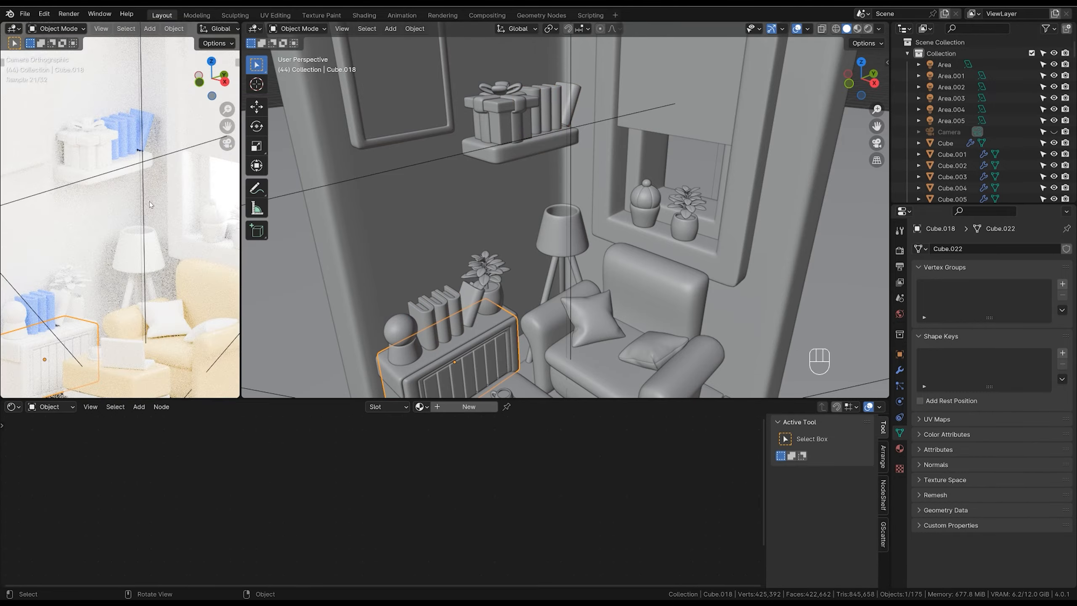
pyautogui.click(445, 335)
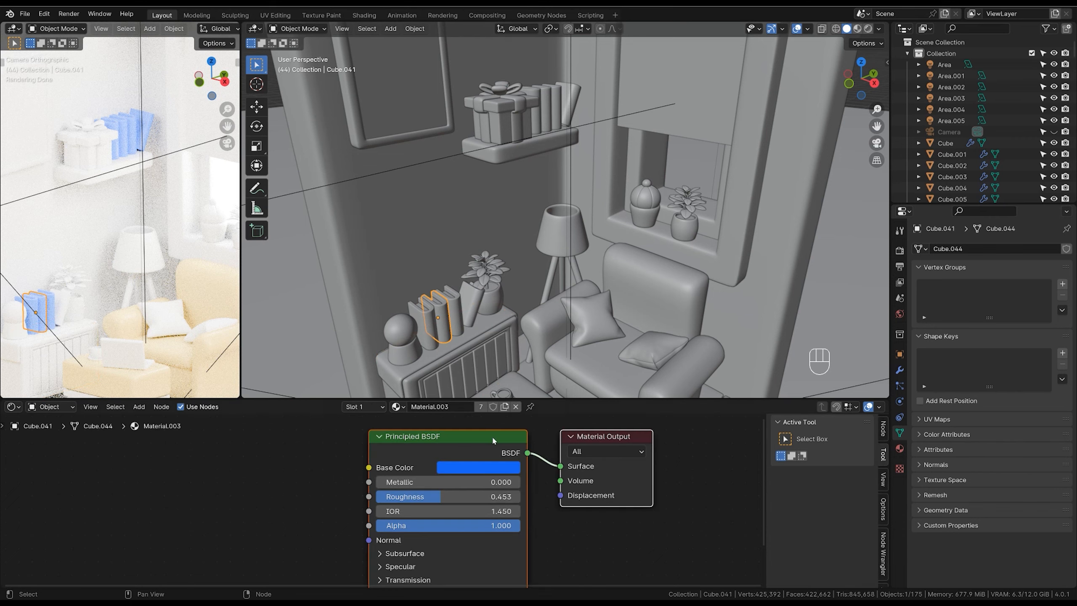
pyautogui.click(505, 407)
pyautogui.click(491, 467)
pyautogui.click(519, 321)
pyautogui.moveTo(519, 321); pyautogui.dragTo(510, 340)
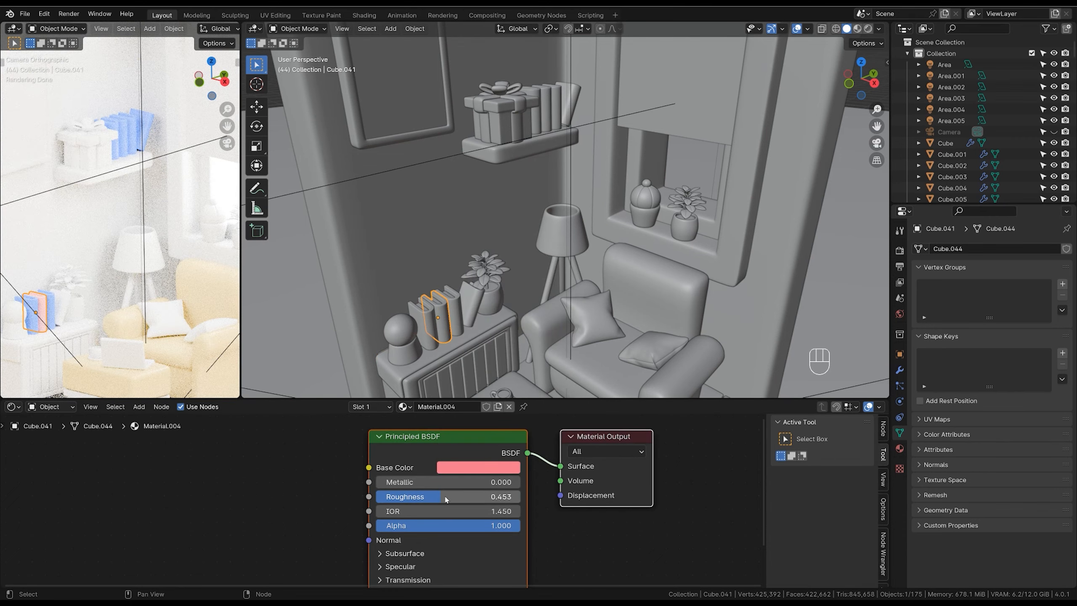
pyautogui.click(484, 468)
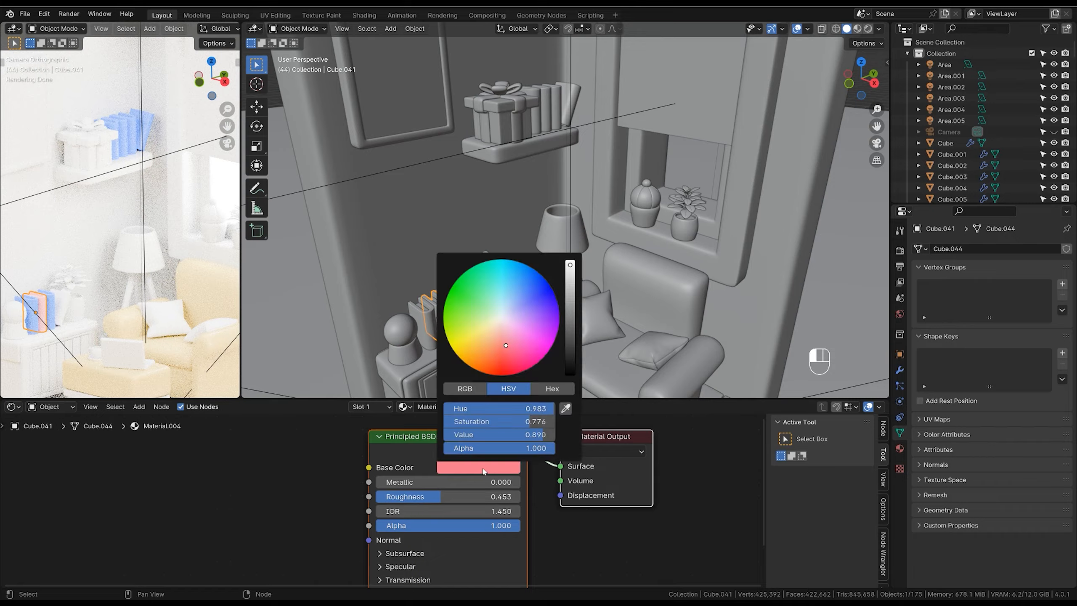
pyautogui.moveTo(501, 331)
pyautogui.mouseDown()
pyautogui.moveTo(485, 342)
pyautogui.moveTo(491, 369)
pyautogui.mouseUp()
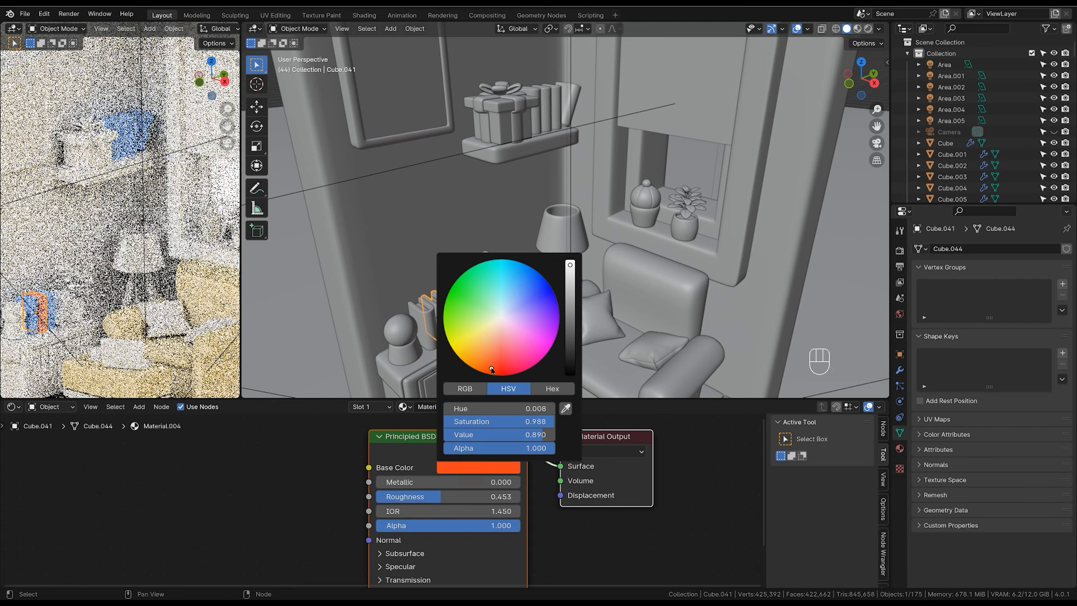
# Give the third upright book on the cabinet its own copy of the blue material and recolor it a darkened green.
pyautogui.click(450, 310)
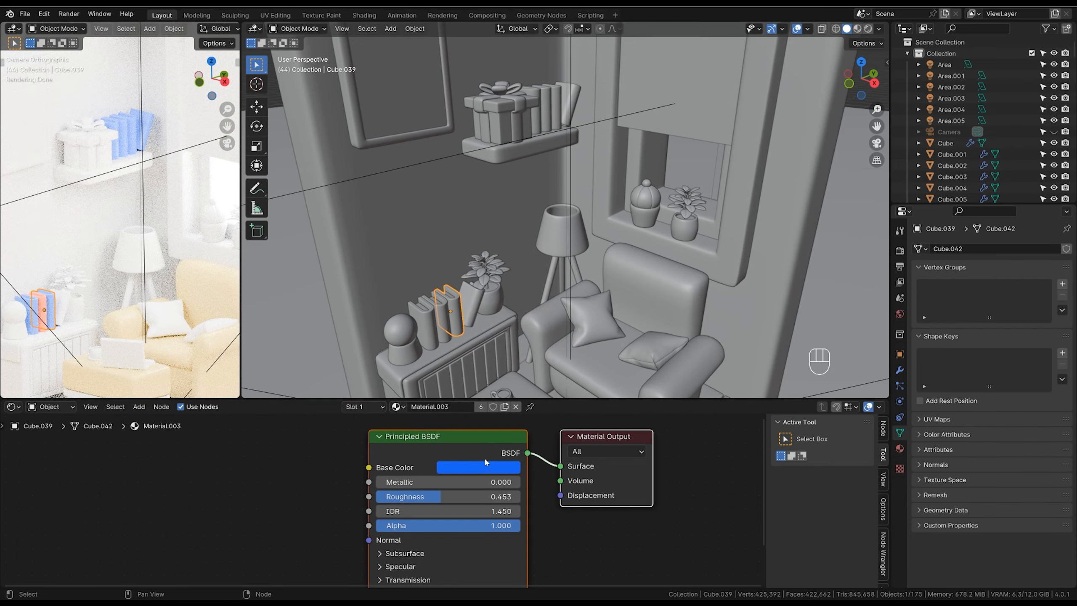
pyautogui.click(504, 406)
pyautogui.click(487, 467)
pyautogui.moveTo(491, 317); pyautogui.dragTo(448, 318)
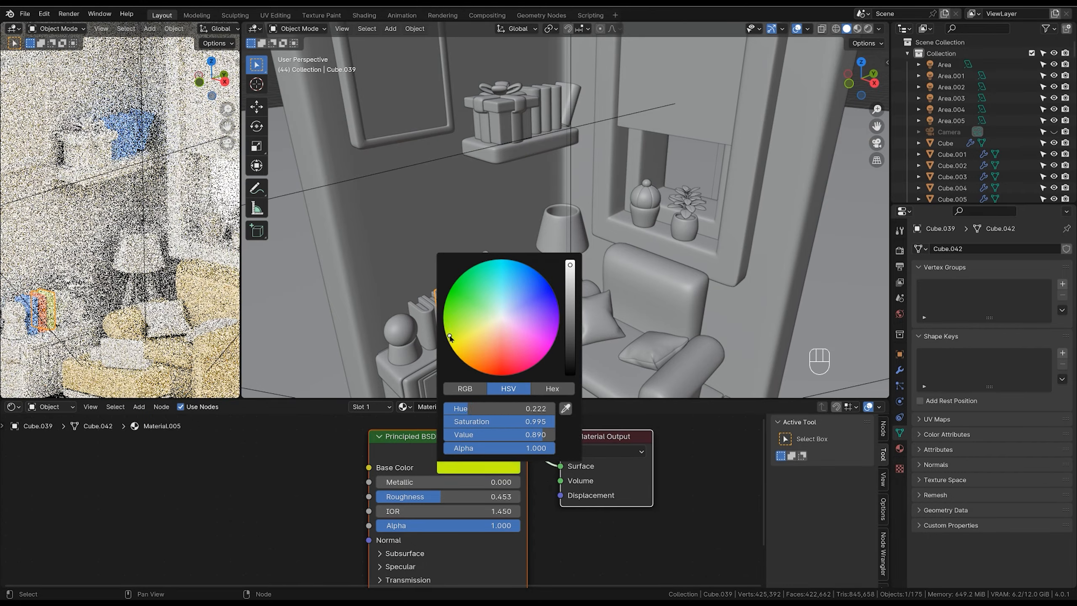
pyautogui.moveTo(570, 266); pyautogui.dragTo(571, 334)
pyautogui.click(550, 220)
# Give the wall-shelf book beside the gift box its own dark red material with hue 0.995, saturation 0.964 and value about 0.09.
pyautogui.keyDown('shift'); pyautogui.moveTo(550, 220); pyautogui.dragTo(537, 231, button='right'); pyautogui.keyUp('shift')
pyautogui.keyDown('shift'); pyautogui.moveTo(569, 164); pyautogui.dragTo(562, 238, button='middle'); pyautogui.keyUp('shift')
pyautogui.moveTo(562, 237); pyautogui.dragTo(550, 233, button='middle')
pyautogui.click(507, 204)
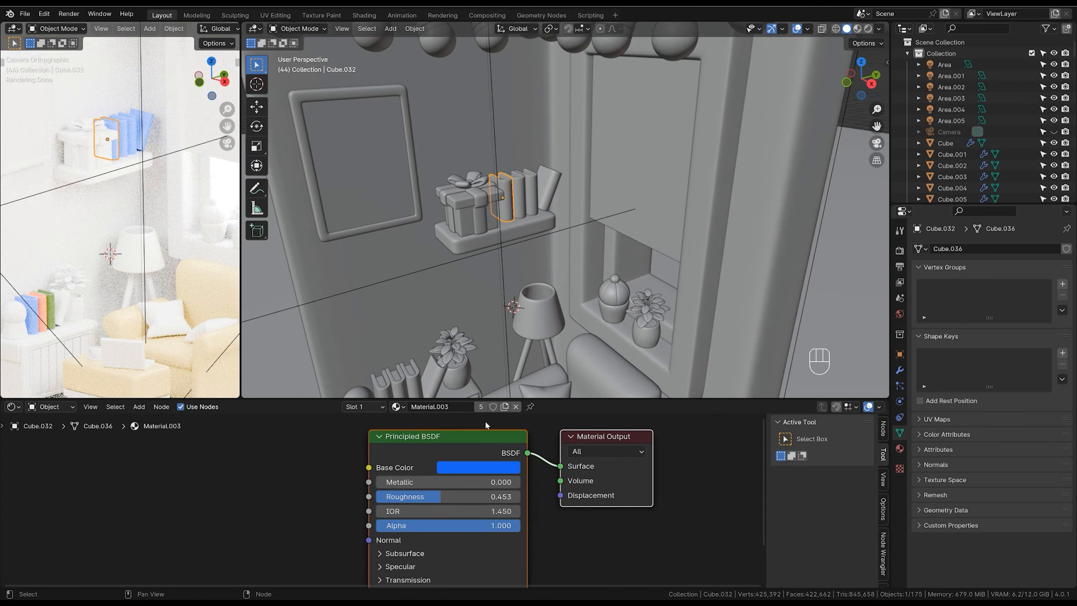
pyautogui.click(504, 406)
pyautogui.click(498, 464)
pyautogui.moveTo(517, 326); pyautogui.dragTo(506, 367)
pyautogui.scroll(-16, 572, 280)
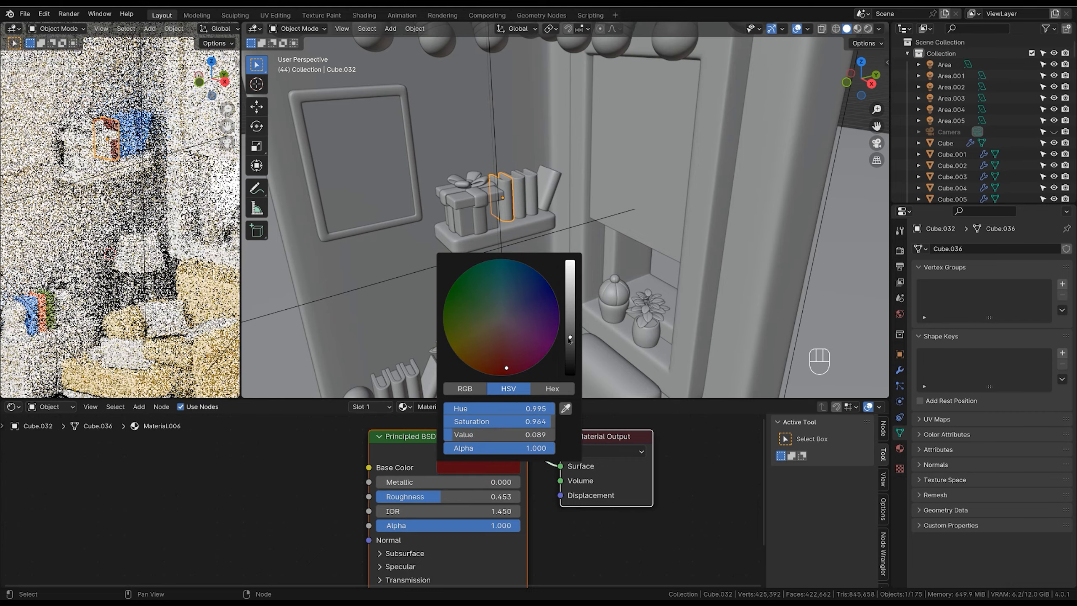
# Give the second book on the wall shelf its own orange material with hue 0.041, saturation 0.908 and value 0.89.
pyautogui.click(514, 195)
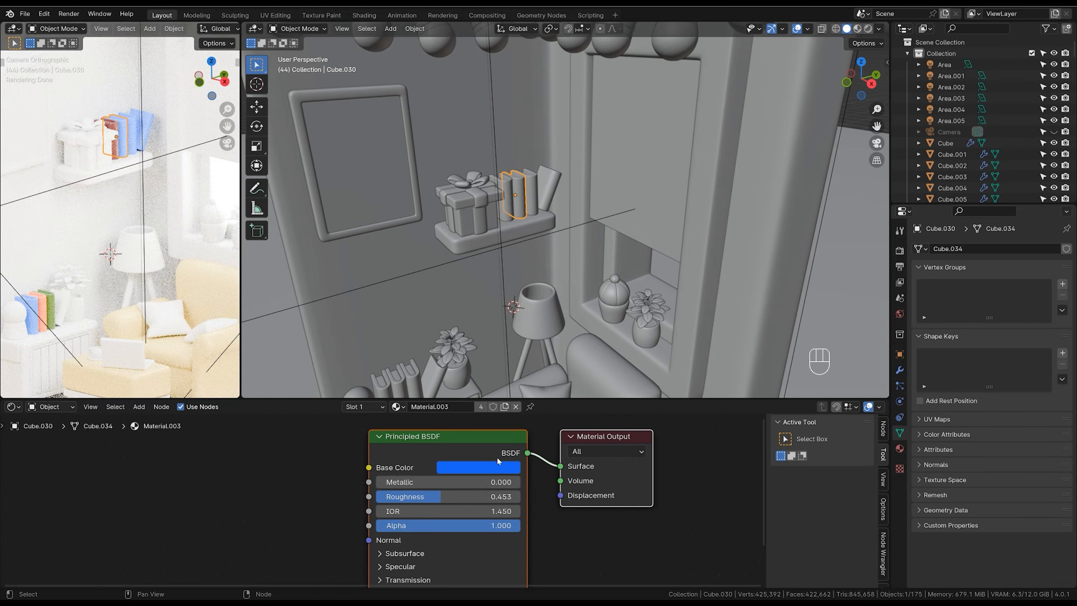
pyautogui.click(493, 467)
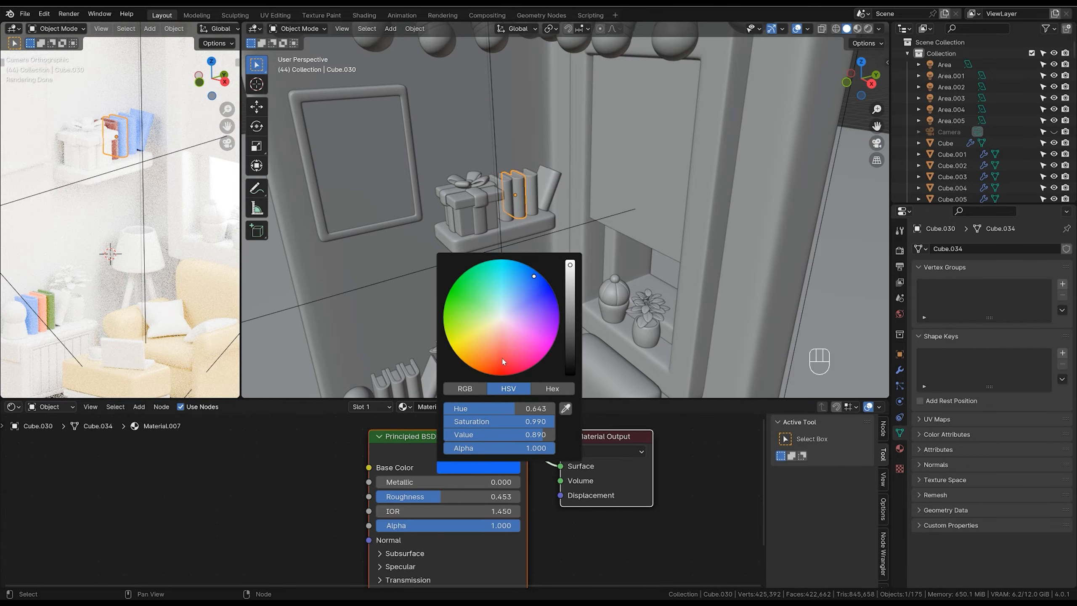
pyautogui.click(483, 338)
pyautogui.moveTo(477, 342); pyautogui.dragTo(484, 353)
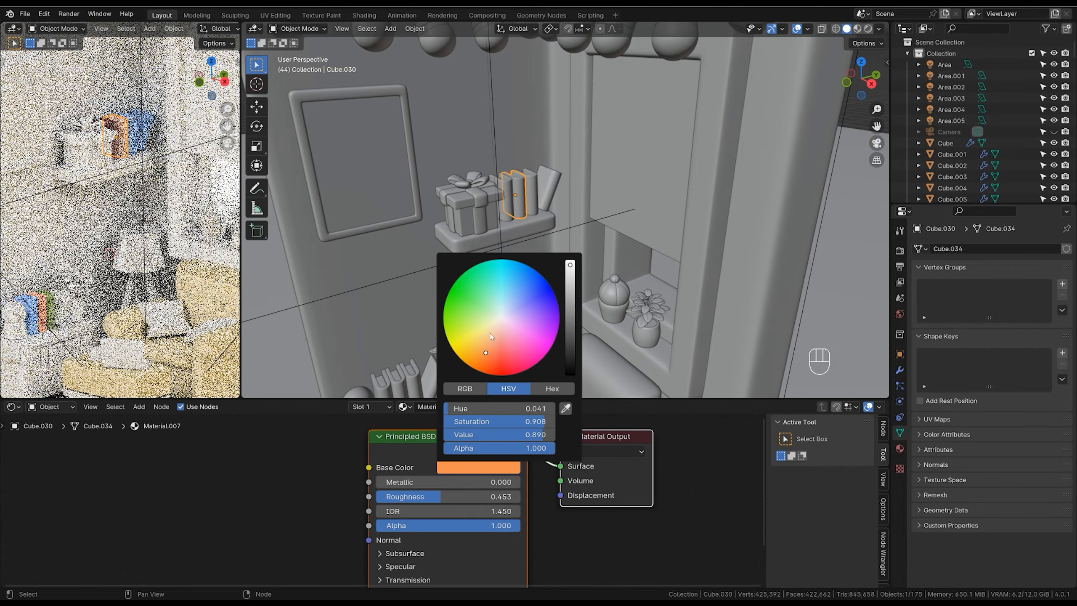
# Give the third book on the wall shelf its own slightly darkened turquoise material with hue 0.428 and saturation 0.861.
pyautogui.click(531, 192)
pyautogui.click(531, 191)
pyautogui.click(503, 409)
pyautogui.click(494, 467)
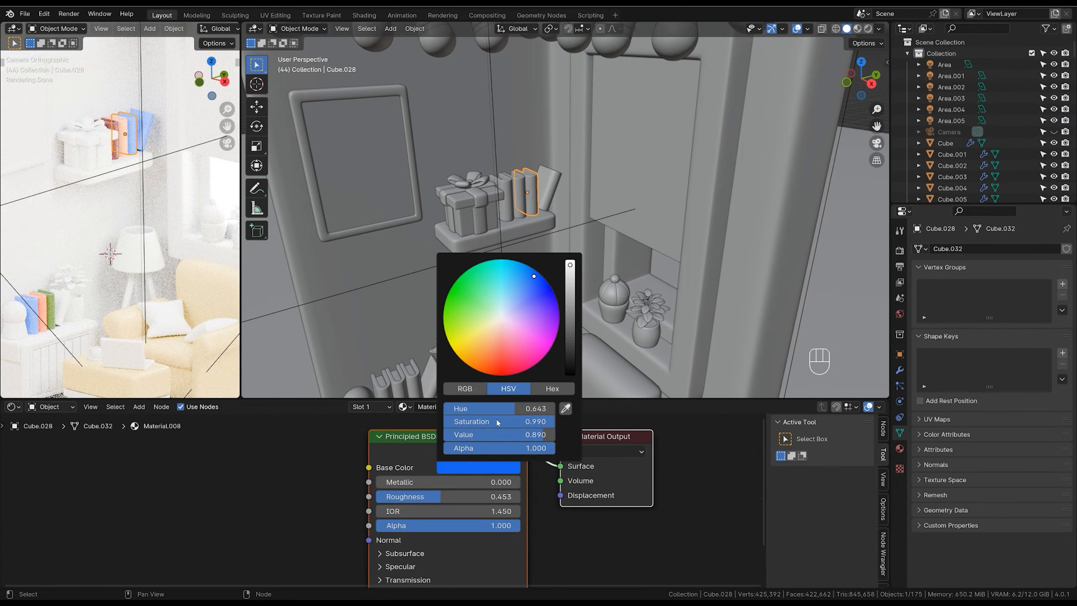
pyautogui.click(482, 291)
pyautogui.moveTo(491, 285); pyautogui.dragTo(490, 285)
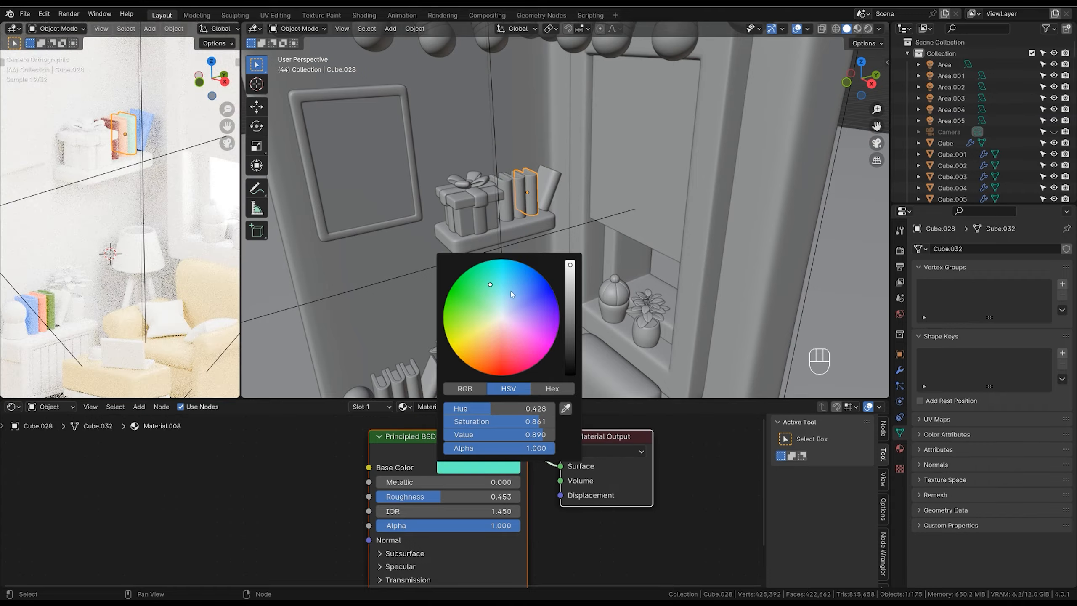
pyautogui.moveTo(571, 281); pyautogui.dragTo(569, 288)
# Give the leaning book on the wall shelf its own slightly darkened green material with hue 0.304 and saturation 0.962.
pyautogui.keyDown('ctrl'); pyautogui.moveTo(187, 272); pyautogui.dragTo(185, 285, button='middle'); pyautogui.keyUp('ctrl')
pyautogui.scroll(-1, 485, 322)
pyautogui.keyDown('shift'); pyautogui.moveTo(484, 323); pyautogui.dragTo(507, 281, button='middle'); pyautogui.keyUp('shift')
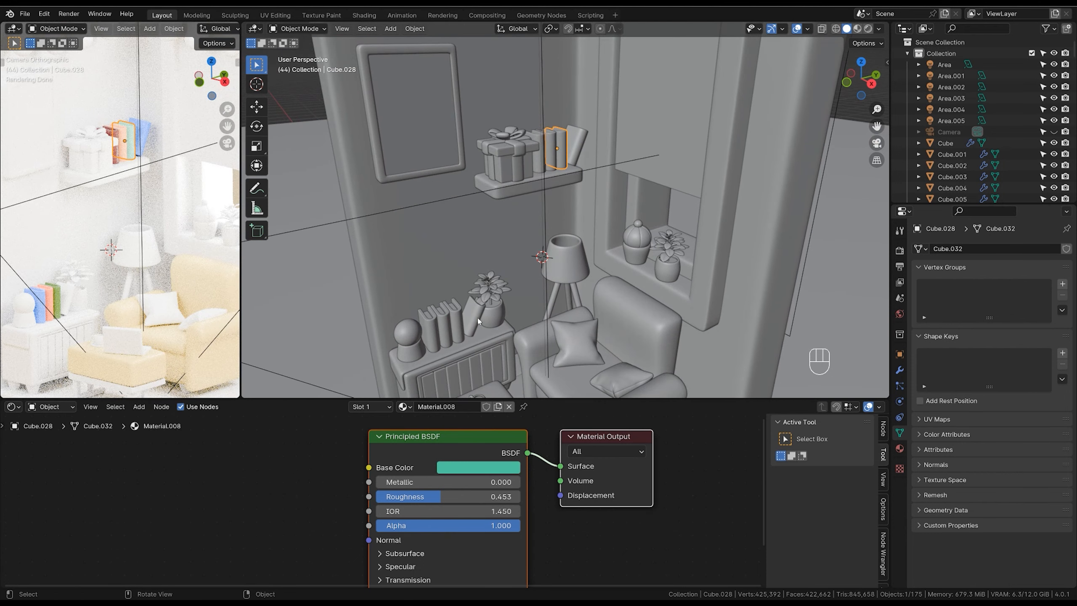
pyautogui.click(473, 316)
pyautogui.keyDown('shift'); pyautogui.click(575, 162); pyautogui.keyUp('shift')
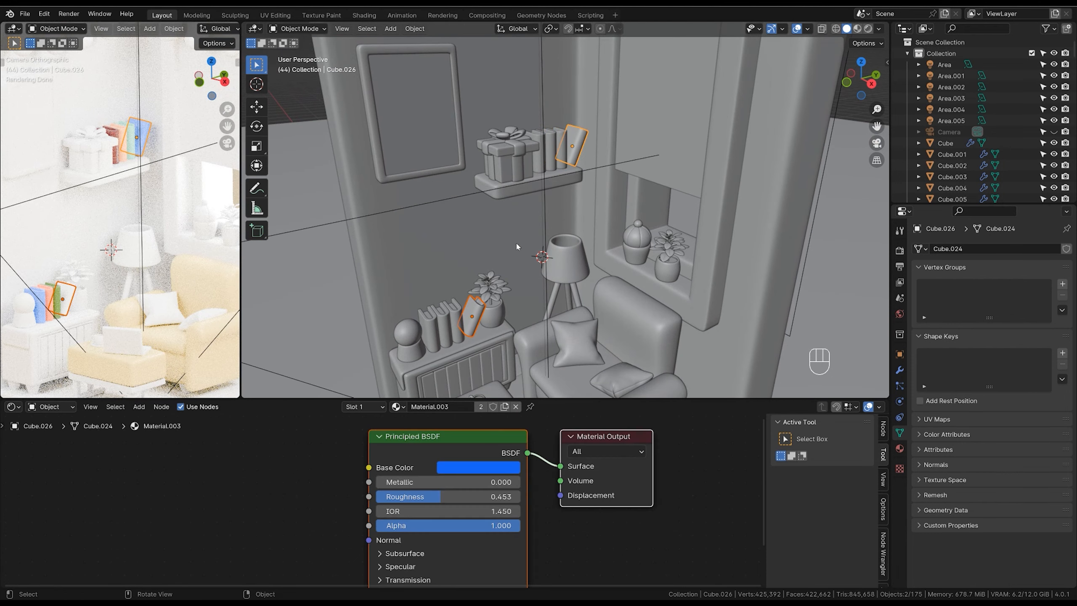
pyautogui.click(474, 319)
pyautogui.click(576, 149)
pyautogui.click(478, 467)
pyautogui.click(489, 290)
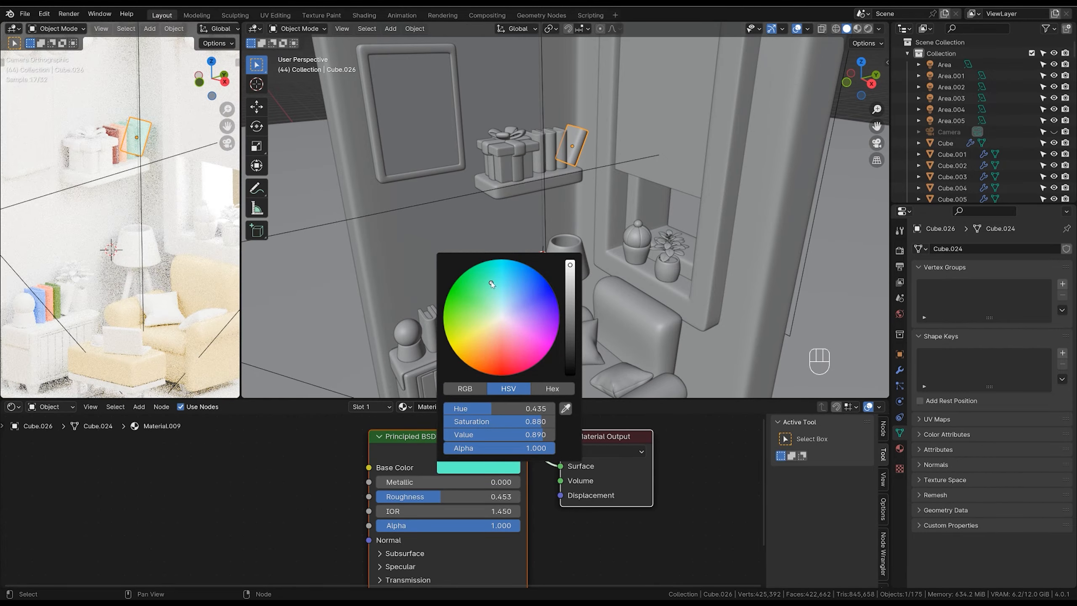
pyautogui.click(456, 310)
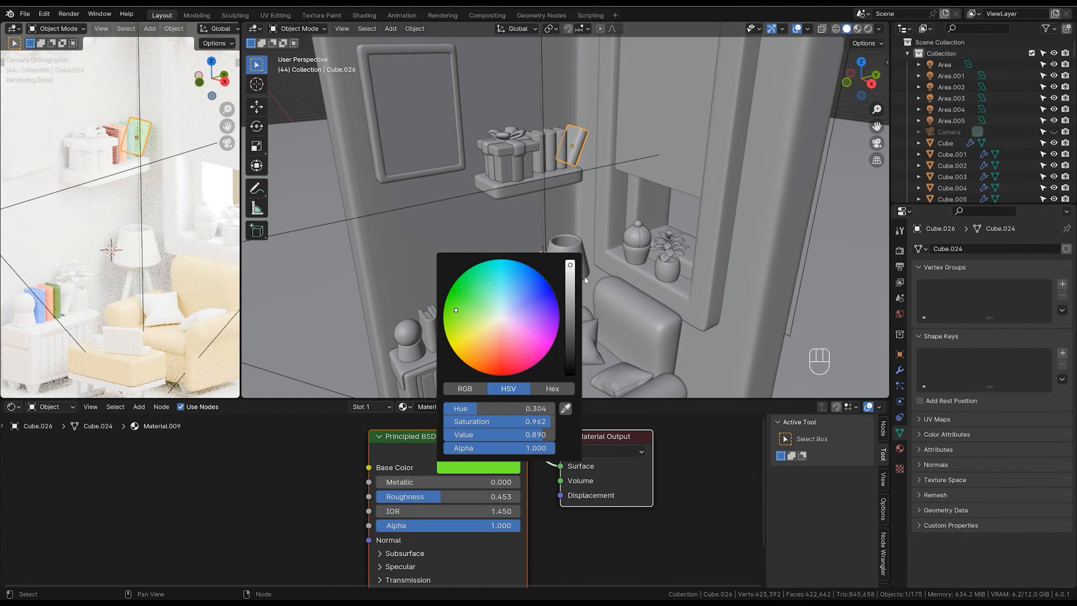
pyautogui.moveTo(571, 278); pyautogui.dragTo(569, 291)
pyautogui.click(596, 224)
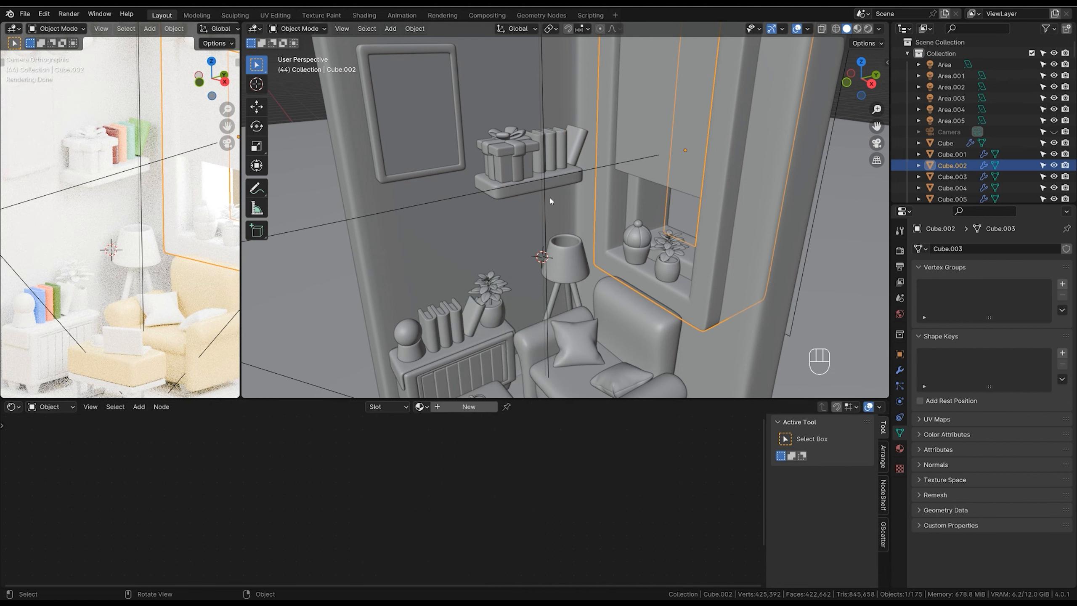
# Link the orange material of the second wall-shelf book to the leaning book on the cabinet.
pyautogui.click(472, 322)
pyautogui.keyDown('shift'); pyautogui.click(555, 169); pyautogui.keyUp('shift')
pyautogui.hotkey('ctrl', 'l')
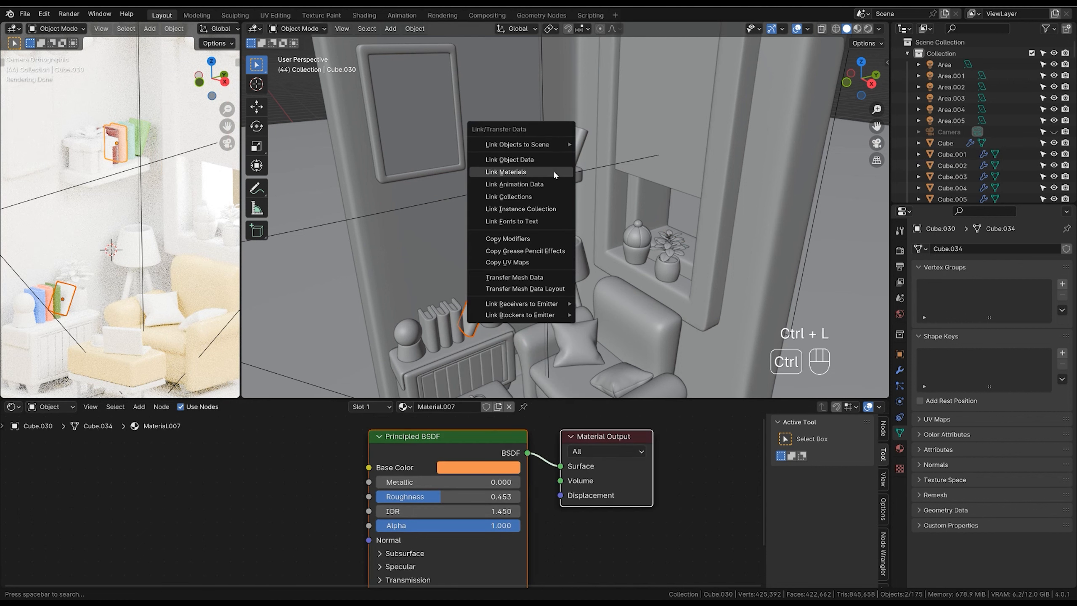
pyautogui.click(548, 173)
pyautogui.click(592, 182)
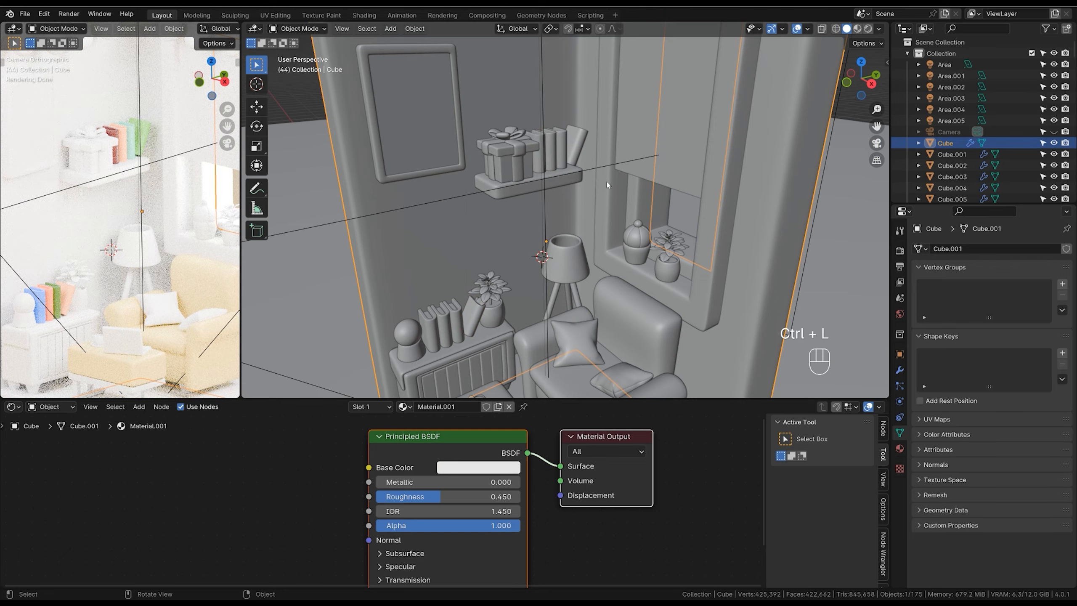
# Give the plant pot on the cabinet a new material with the default white base color and a roughness of 0.2.
pyautogui.moveTo(592, 182)
pyautogui.keyDown('ctrl'); pyautogui.mouseDown(button='middle')
pyautogui.moveTo(584, 212)
pyautogui.moveTo(578, 174)
pyautogui.mouseUp(button='middle'); pyautogui.keyUp('ctrl')
pyautogui.keyDown('ctrl'); pyautogui.moveTo(579, 174); pyautogui.dragTo(577, 159, button='middle'); pyautogui.keyUp('ctrl')
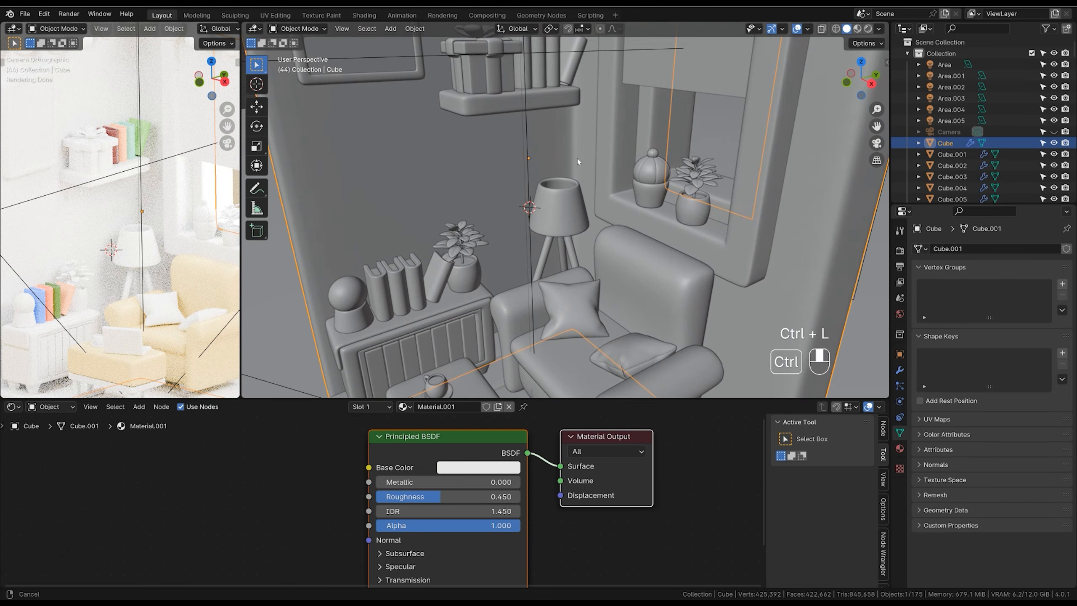
pyautogui.click(466, 284)
pyautogui.keyDown('shift'); pyautogui.moveTo(475, 280); pyautogui.dragTo(551, 229, button='middle'); pyautogui.keyUp('shift')
pyautogui.click(468, 406)
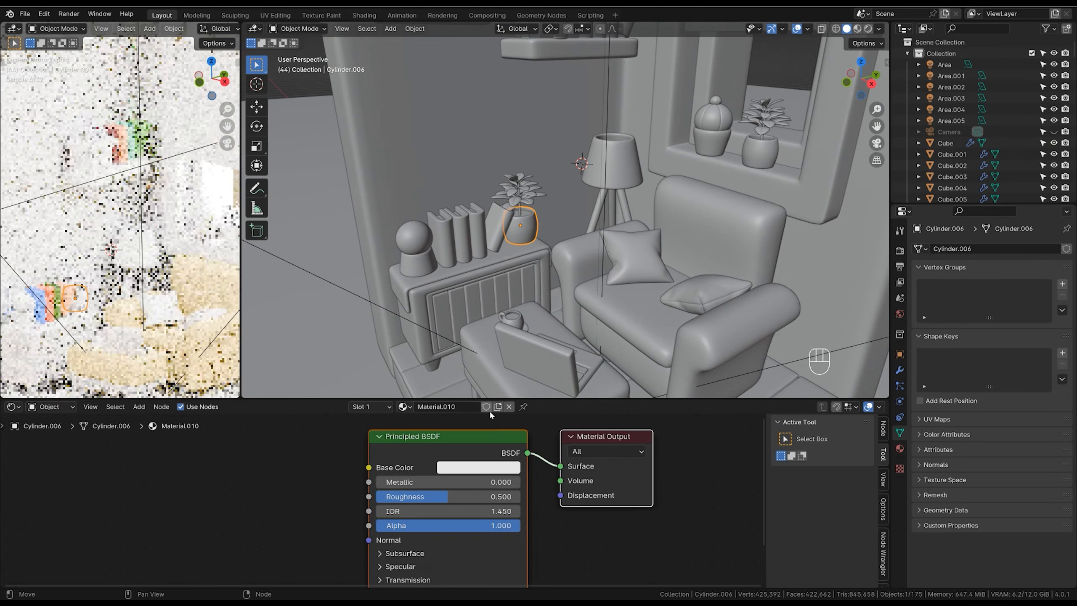
pyautogui.click(478, 467)
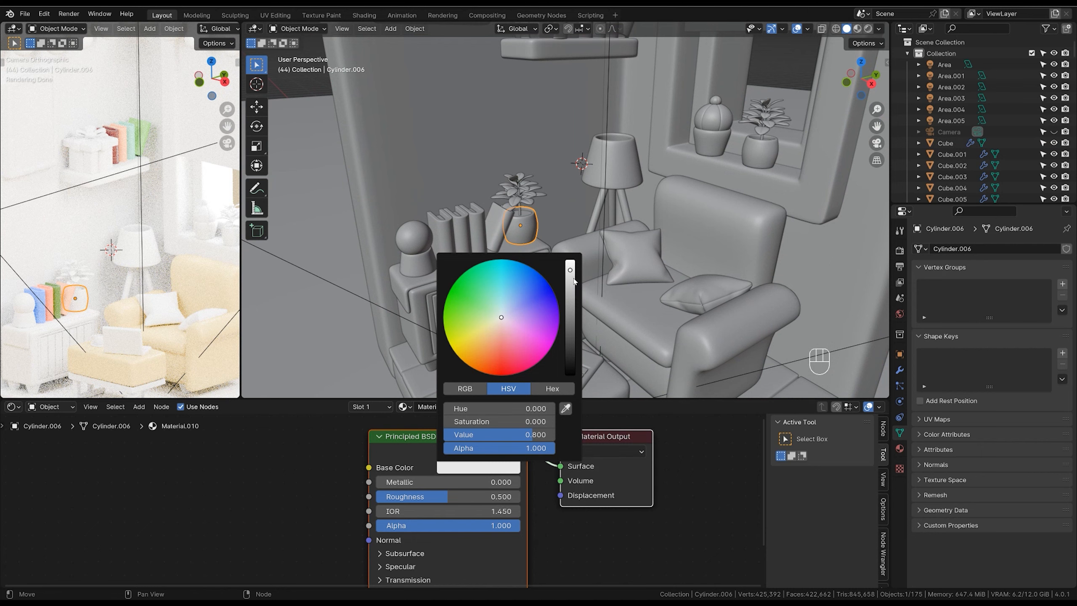
pyautogui.click(456, 495)
pyautogui.write('0.2')
pyautogui.press('Return')
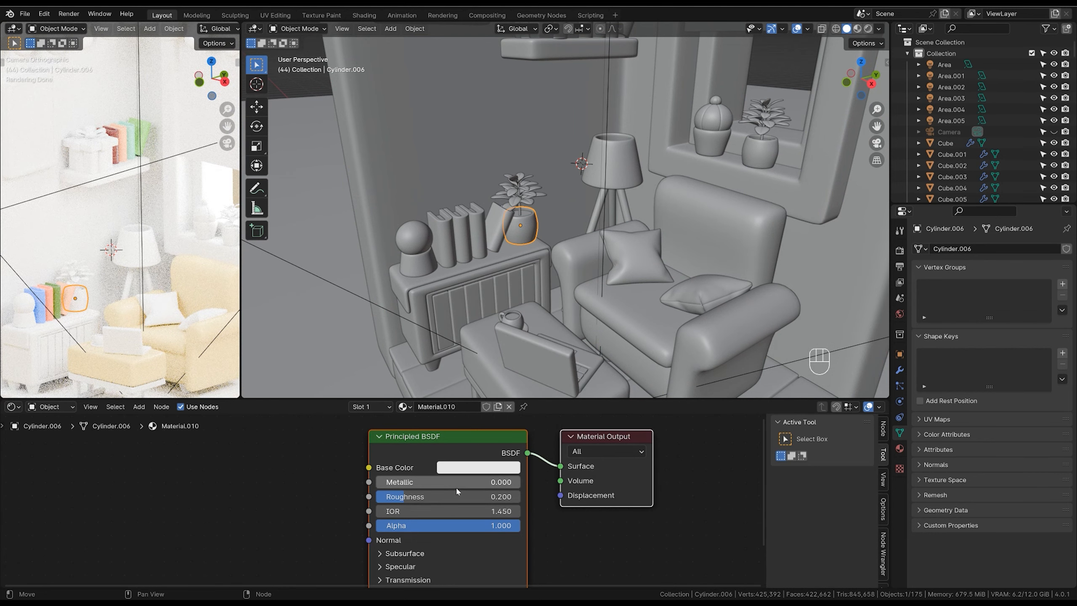
# Link the cabinet plant pot's material to the leafy plant's pot on the window sill.
pyautogui.keyDown('shift'); pyautogui.moveTo(737, 178); pyautogui.dragTo(691, 170, button='middle'); pyautogui.keyUp('shift')
pyautogui.scroll(3, 675, 227)
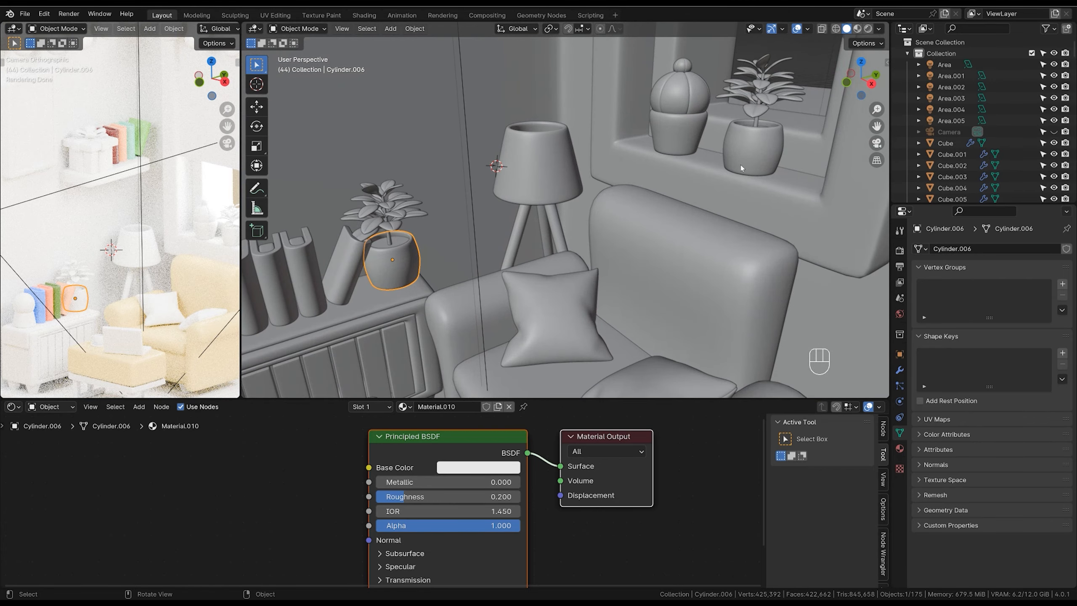
pyautogui.click(741, 168)
pyautogui.keyDown('shift'); pyautogui.click(392, 263); pyautogui.keyUp('shift')
pyautogui.hotkey('ctrl', 'l')
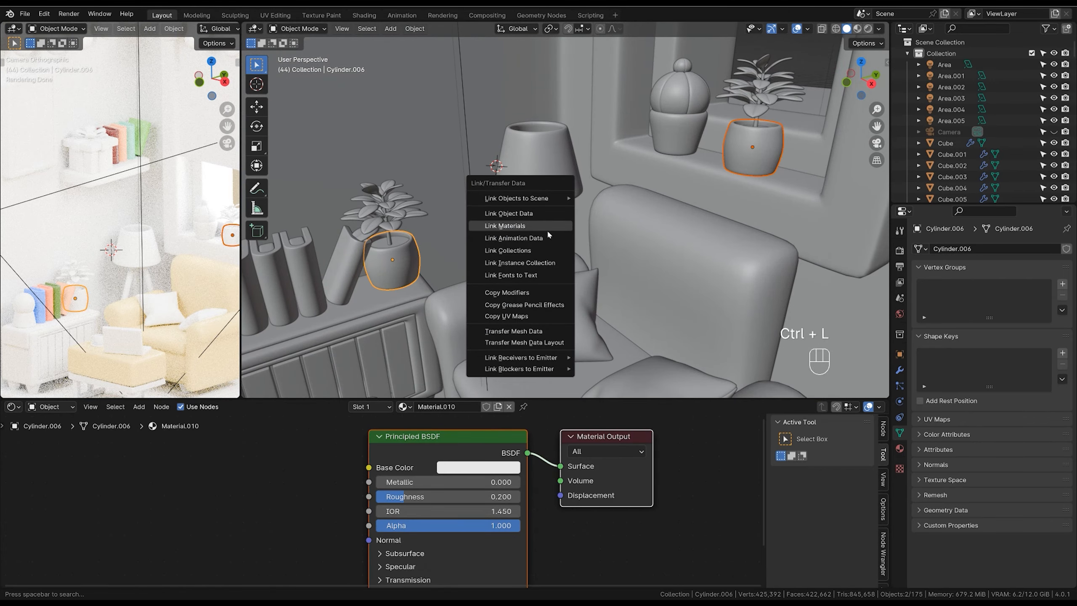
pyautogui.click(546, 228)
pyautogui.moveTo(540, 217); pyautogui.dragTo(544, 236, button='middle')
# Give the soil in the cabinet plant pot a new dark brown material with hue 0.055, saturation 0.897 and value 0.039.
pyautogui.click(397, 264)
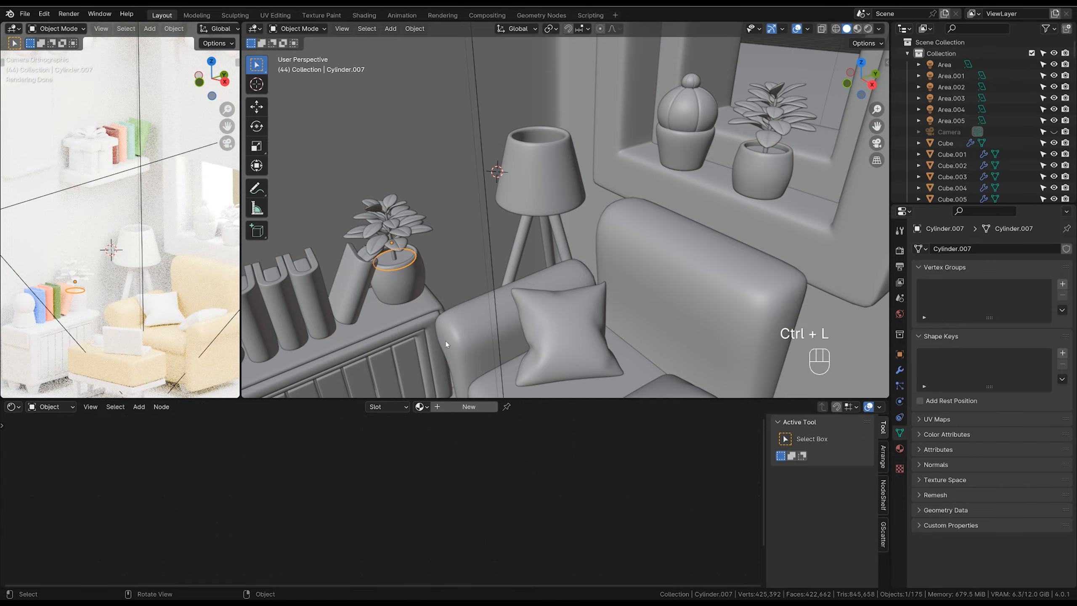
pyautogui.click(475, 407)
pyautogui.click(501, 466)
pyautogui.click(490, 360)
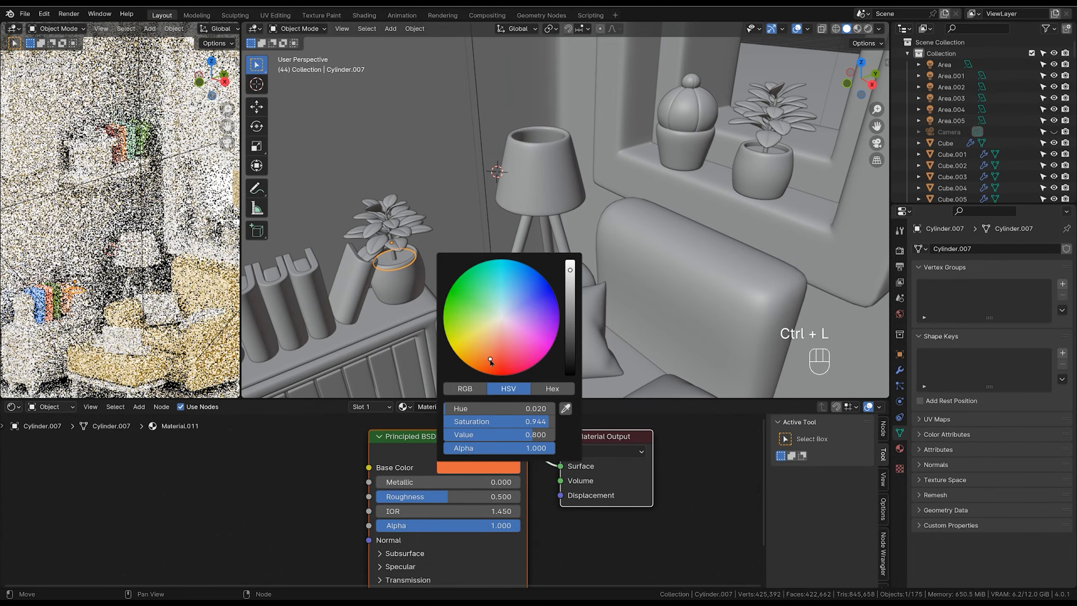
pyautogui.scroll(-9, 503, 347)
pyautogui.click(484, 362)
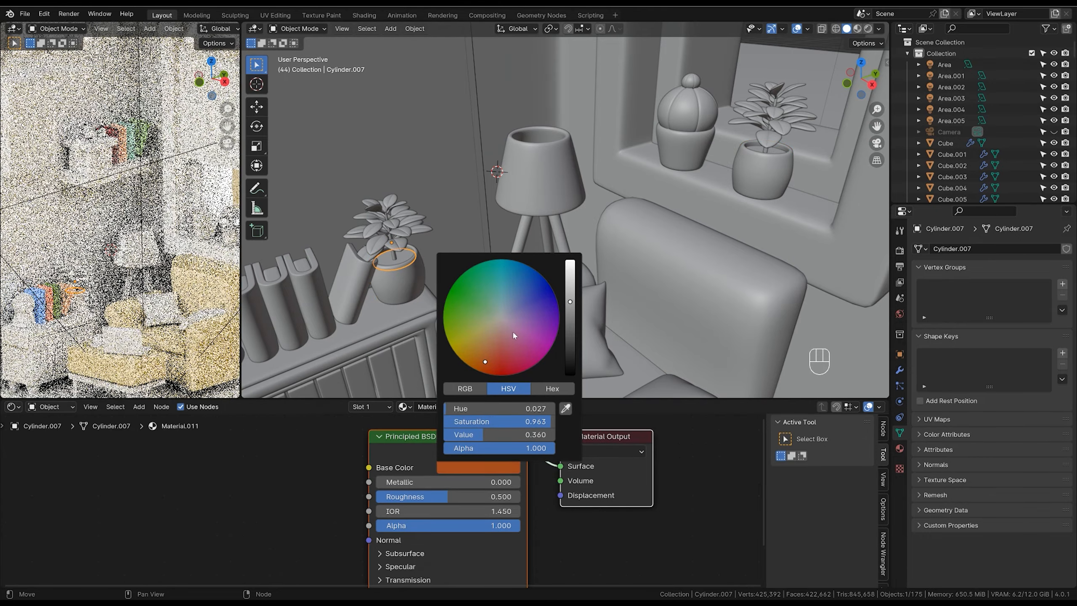
pyautogui.moveTo(571, 302); pyautogui.dragTo(571, 354)
pyautogui.click(480, 356)
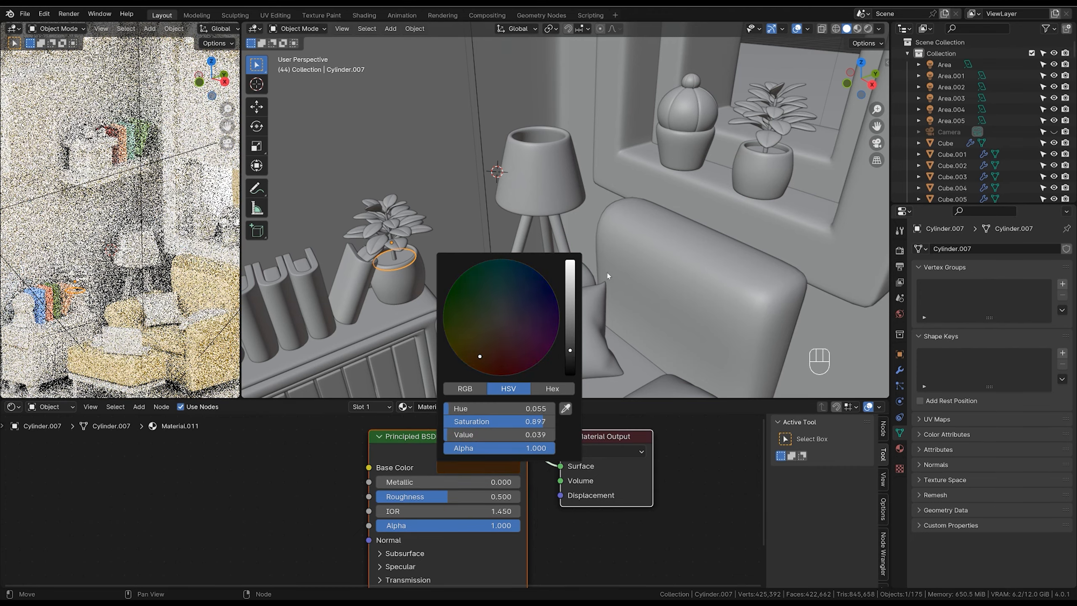
# Link the dark brown soil material to the soil in the leafy plant's pot on the window sill.
pyautogui.click(778, 149)
pyautogui.keyDown('shift'); pyautogui.click(405, 255); pyautogui.keyUp('shift')
pyautogui.hotkey('ctrl', 'l')
pyautogui.click(536, 238)
# Give the cabinet plant's stem a new green material with hue 0.288, saturation 0.941, value 0.336 and roughness 0.5.
pyautogui.keyDown('shift'); pyautogui.moveTo(547, 290); pyautogui.dragTo(630, 276, button='middle'); pyautogui.keyUp('shift')
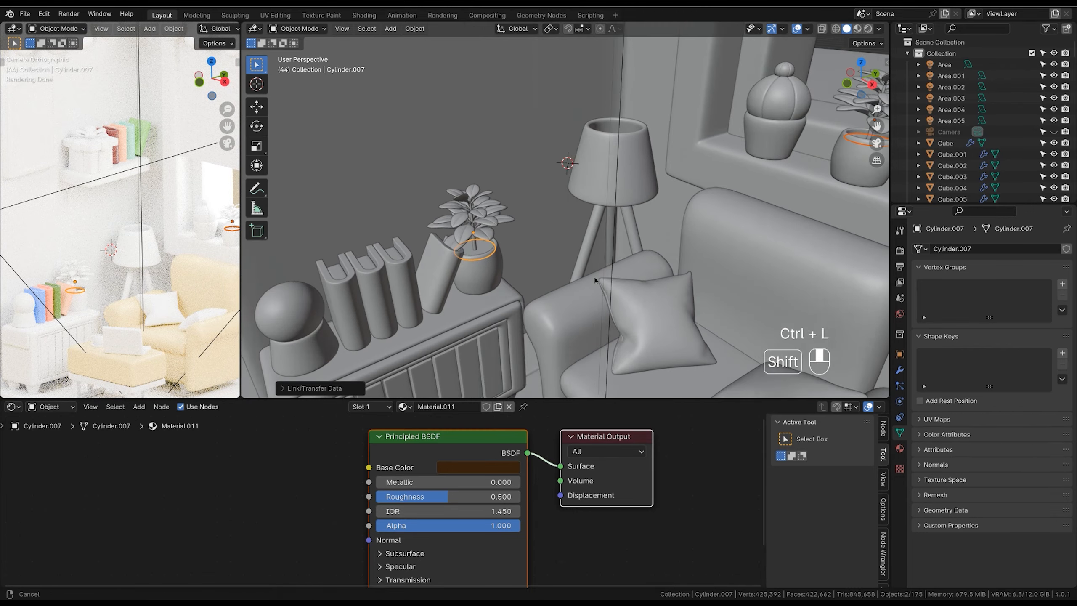
pyautogui.scroll(2, 627, 275)
pyautogui.click(443, 259)
pyautogui.click(481, 407)
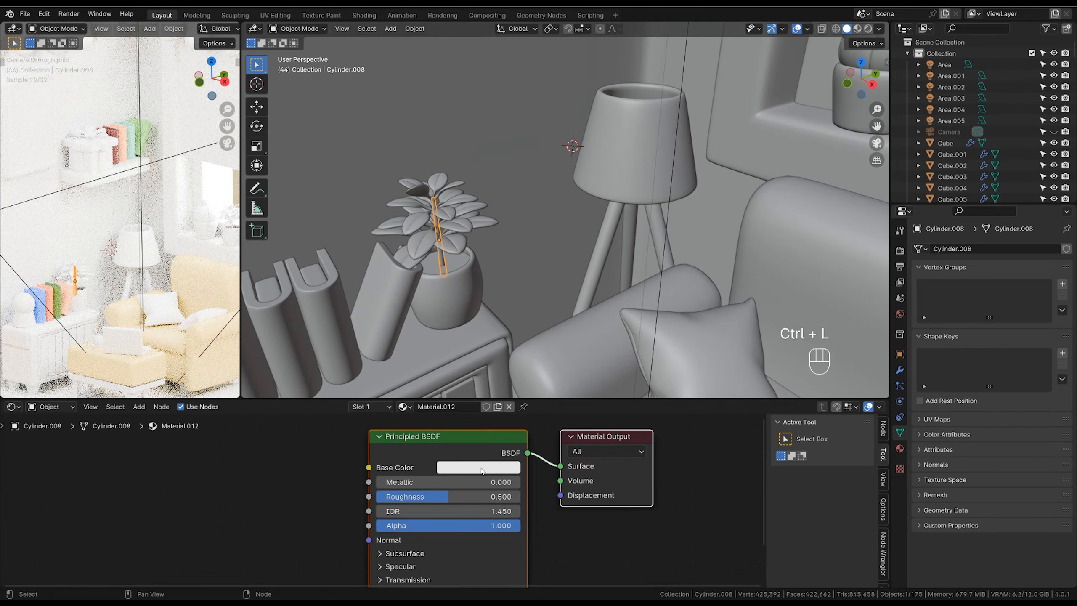
pyautogui.click(478, 467)
pyautogui.click(455, 317)
pyautogui.moveTo(455, 317); pyautogui.dragTo(457, 315)
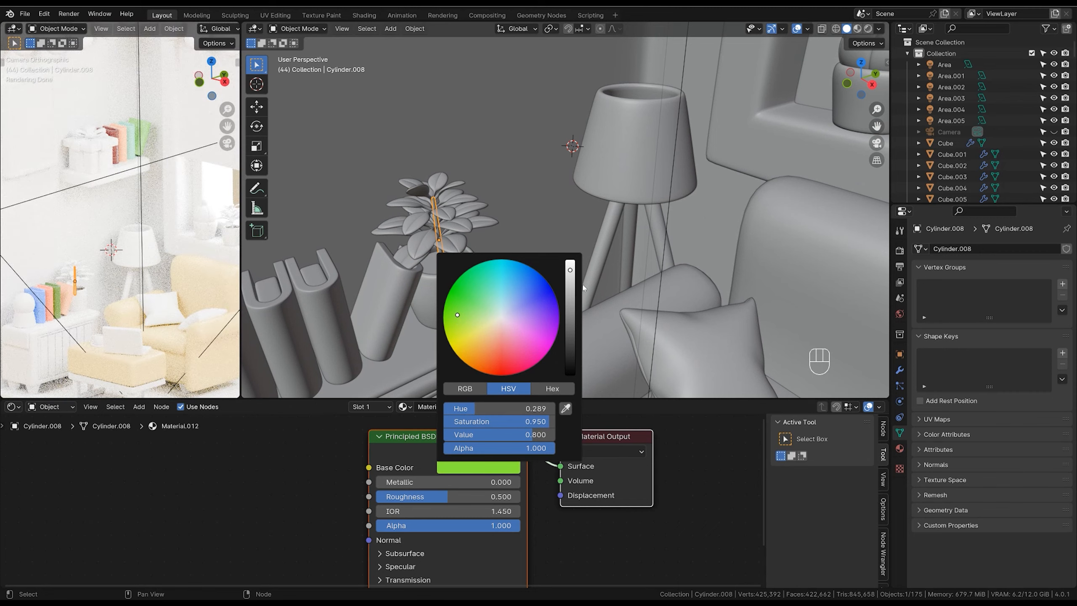
pyautogui.moveTo(574, 283); pyautogui.dragTo(577, 296)
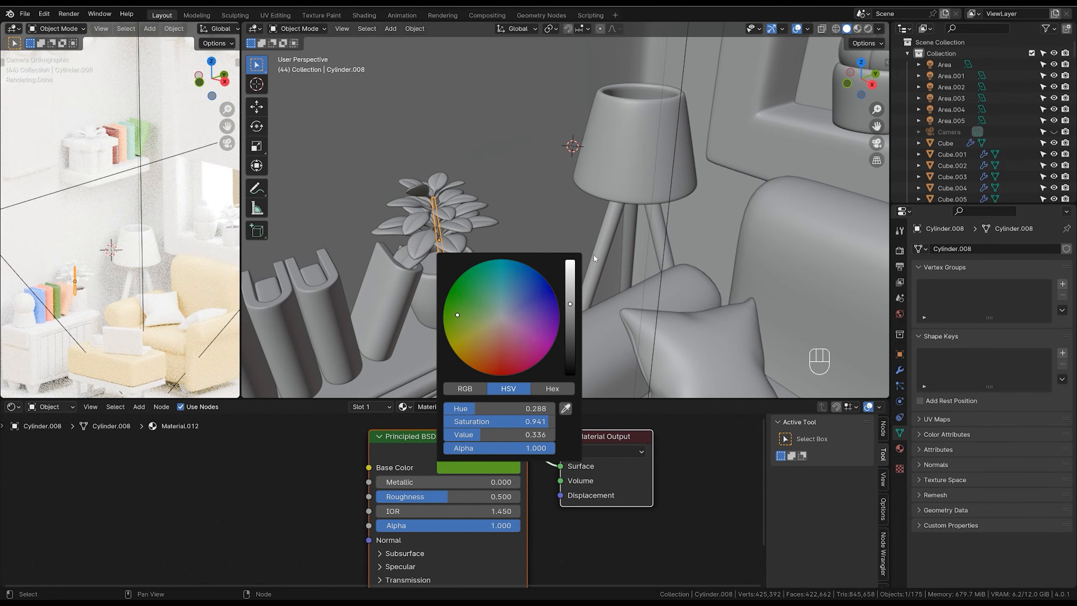
pyautogui.doubleClick(480, 495)
pyautogui.write('0.')
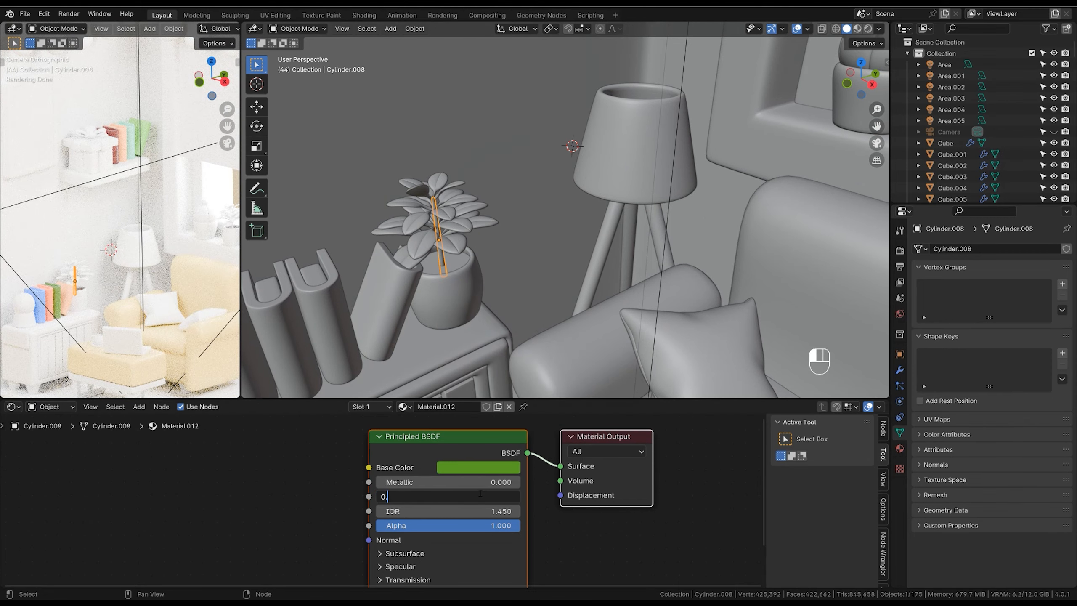
pyautogui.write('5')
pyautogui.press('Return')
# Select all the leaves of the cabinet plant and link the stem's green material to them.
pyautogui.keyDown('shift'); pyautogui.moveTo(482, 264); pyautogui.dragTo(532, 231, button='middle'); pyautogui.keyUp('shift')
pyautogui.keyDown('shift'); pyautogui.moveTo(532, 232); pyautogui.dragTo(555, 221, button='middle'); pyautogui.keyUp('shift')
pyautogui.click(501, 202)
pyautogui.keyDown('shift'); pyautogui.click(505, 189); pyautogui.keyUp('shift')
pyautogui.moveTo(468, 102); pyautogui.dragTo(584, 209)
pyautogui.keyDown('ctrl'); pyautogui.click(466, 251); pyautogui.keyUp('ctrl')
pyautogui.keyDown('ctrl'); pyautogui.moveTo(466, 251); pyautogui.dragTo(473, 259); pyautogui.keyUp('ctrl')
pyautogui.keyDown('ctrl'); pyautogui.moveTo(537, 231); pyautogui.dragTo(555, 250); pyautogui.keyUp('ctrl')
pyautogui.keyDown('shift'); pyautogui.moveTo(555, 251); pyautogui.dragTo(556, 274, button='middle'); pyautogui.keyUp('shift')
pyautogui.keyDown('ctrl'); pyautogui.moveTo(556, 274); pyautogui.dragTo(569, 208, button='middle'); pyautogui.keyUp('ctrl')
pyautogui.keyDown('shift'); pyautogui.click(497, 255); pyautogui.keyUp('shift')
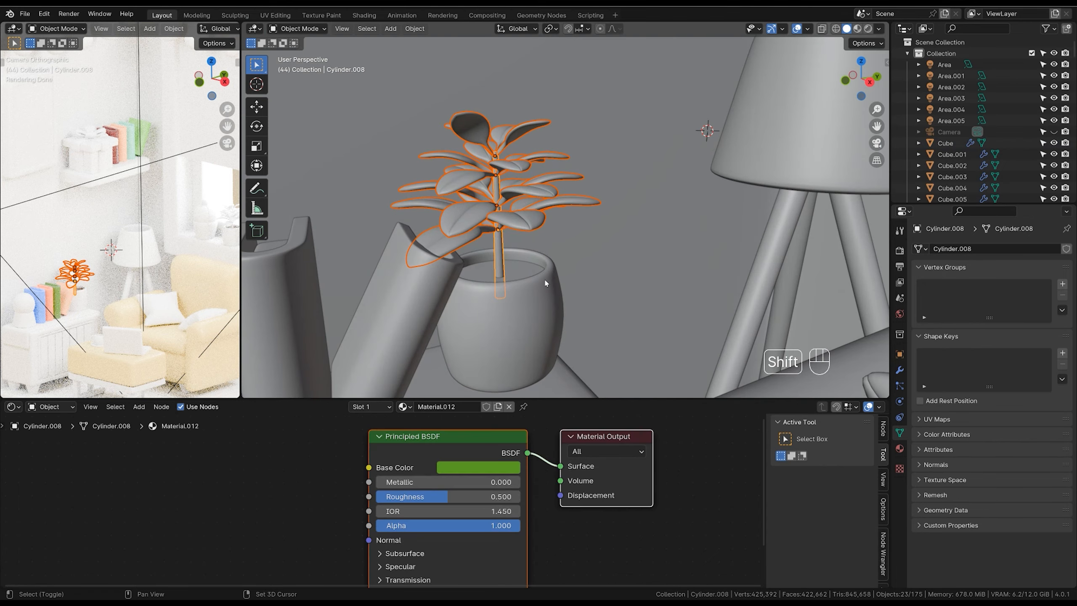
pyautogui.hotkey('ctrl', 'l')
pyautogui.click(542, 282)
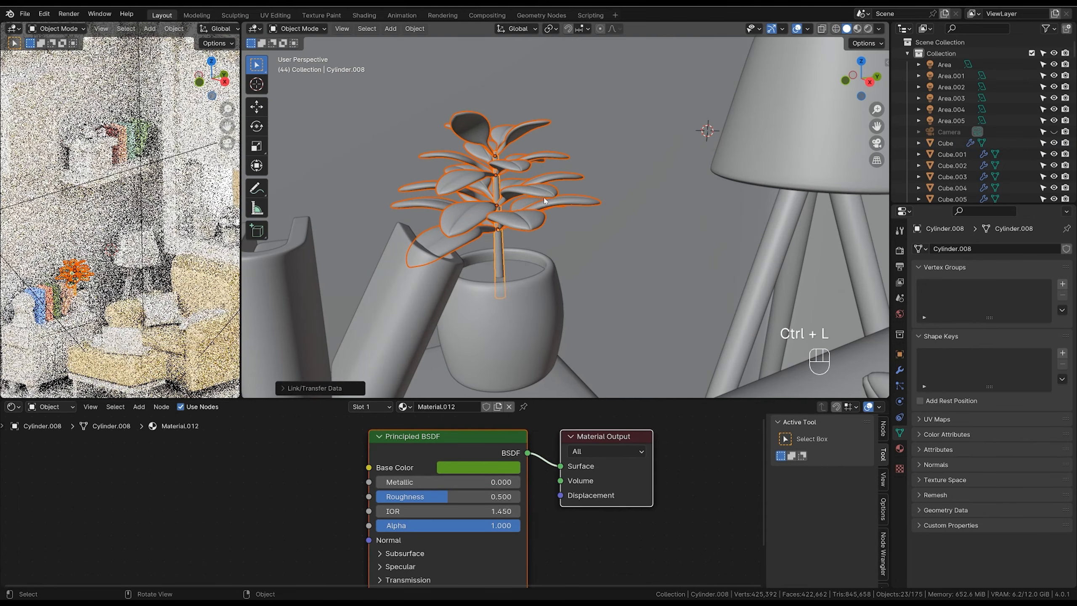
# Link the green plant material to the cactus and to the leafy plant's stem and leaves on the window sill.
pyautogui.click(598, 242)
pyautogui.keyDown('ctrl'); pyautogui.moveTo(599, 260); pyautogui.dragTo(599, 265, button='middle'); pyautogui.keyUp('ctrl')
pyautogui.keyDown('shift'); pyautogui.moveTo(721, 196); pyautogui.dragTo(632, 232, button='middle'); pyautogui.keyUp('shift')
pyautogui.keyDown('shift'); pyautogui.moveTo(632, 232); pyautogui.dragTo(640, 202, button='middle'); pyautogui.keyUp('shift')
pyautogui.moveTo(640, 202); pyautogui.dragTo(666, 179, button='middle')
pyautogui.keyDown('ctrl'); pyautogui.moveTo(576, 120); pyautogui.dragTo(708, 136, button='right'); pyautogui.keyUp('ctrl')
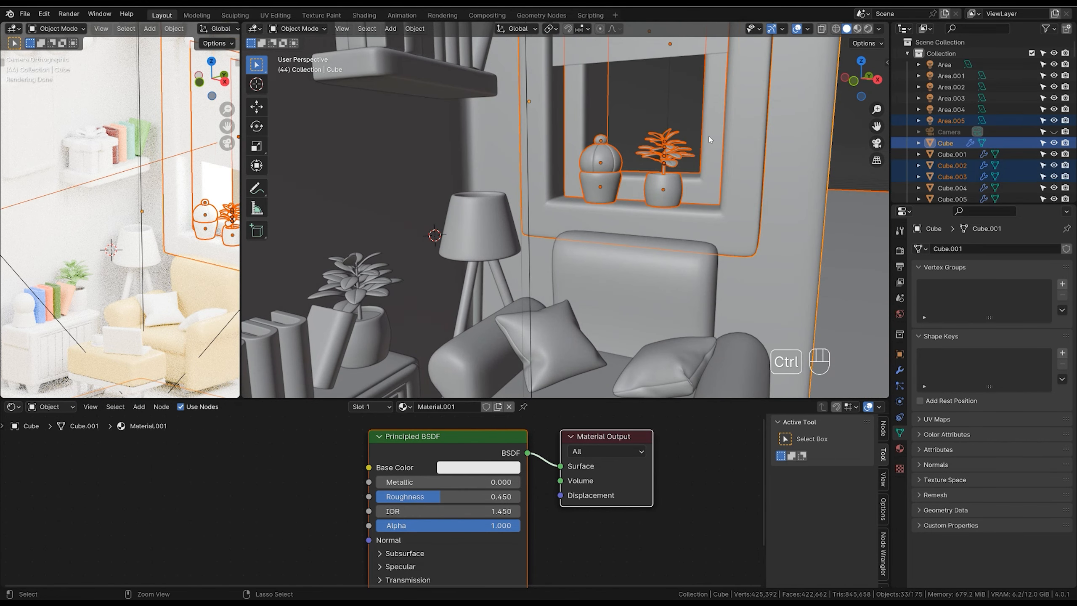
pyautogui.click(667, 199)
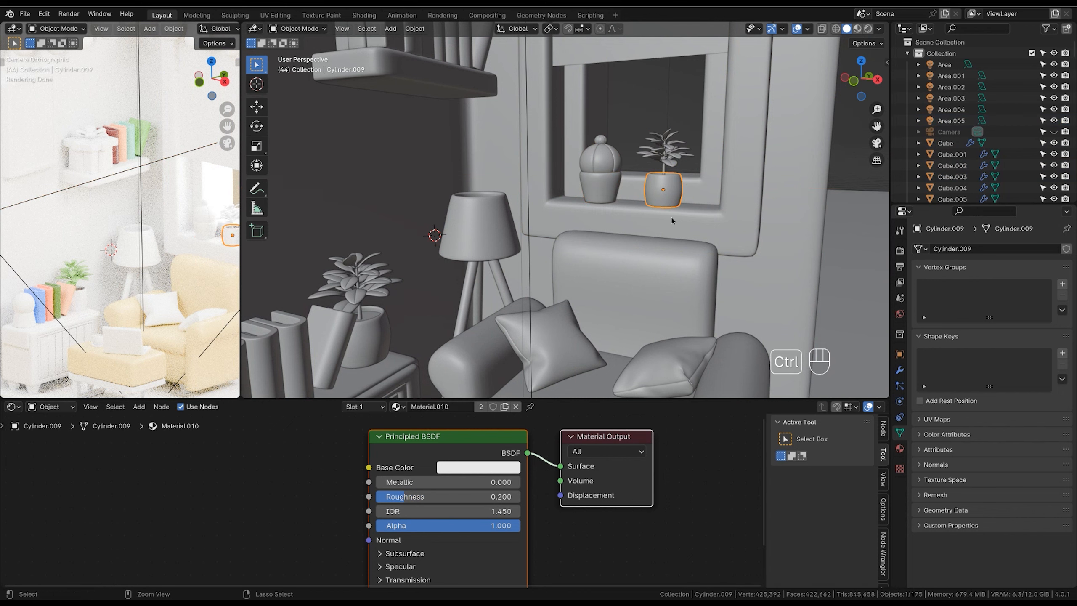
pyautogui.hotkey('ctrl', 'z')
pyautogui.moveTo(677, 204); pyautogui.dragTo(465, 294, button='middle')
pyautogui.keyDown('shift'); pyautogui.click(463, 296); pyautogui.keyUp('shift')
pyautogui.hotkey('ctrl', 'l')
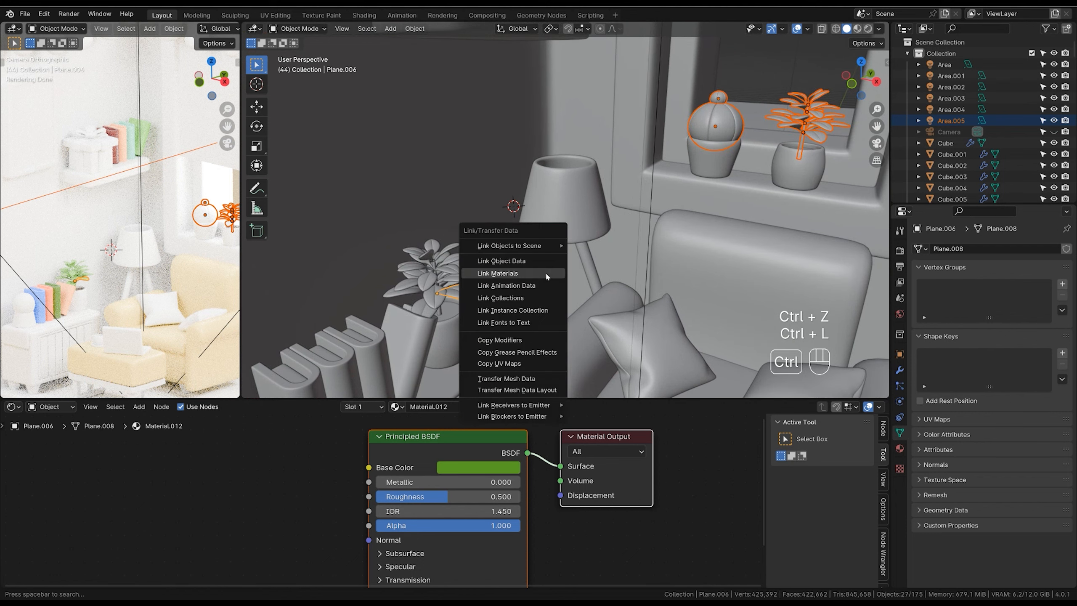
pyautogui.click(536, 271)
pyautogui.click(545, 276)
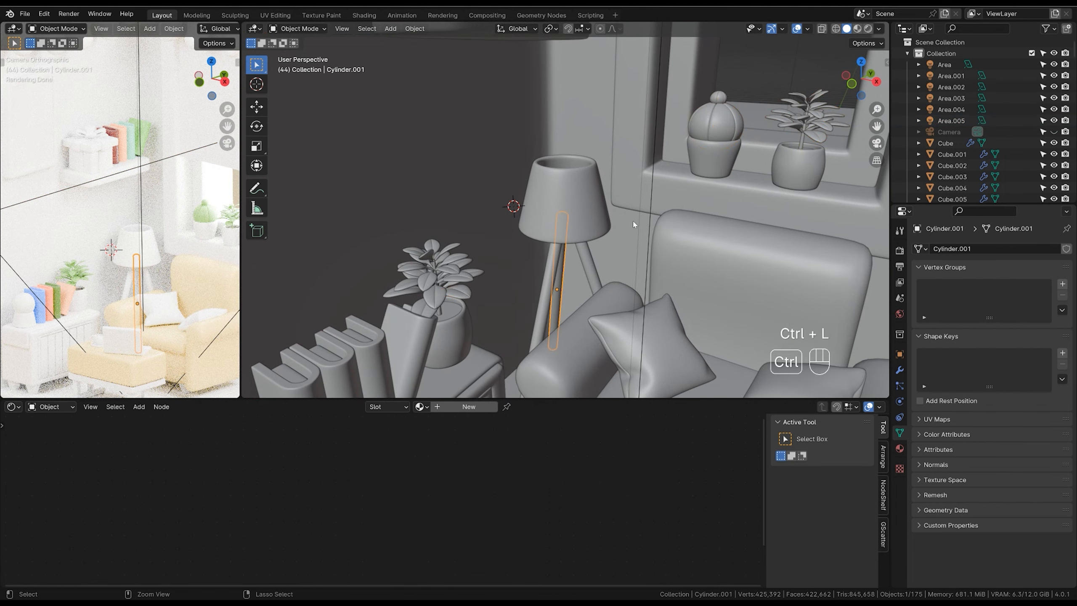
# Make the cactus body's material a separate copy and darken its green to about hue 0.300, saturation 0.973 and value 0.202.
pyautogui.keyDown('shift'); pyautogui.moveTo(545, 275); pyautogui.dragTo(619, 158, button='middle'); pyautogui.keyUp('shift')
pyautogui.click(617, 158)
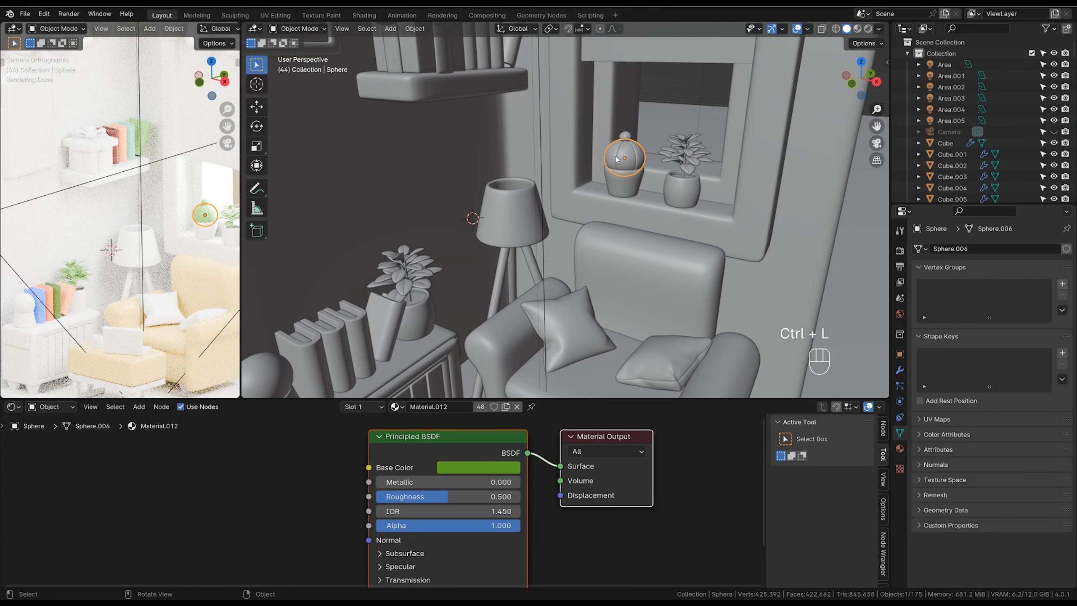
pyautogui.click(505, 407)
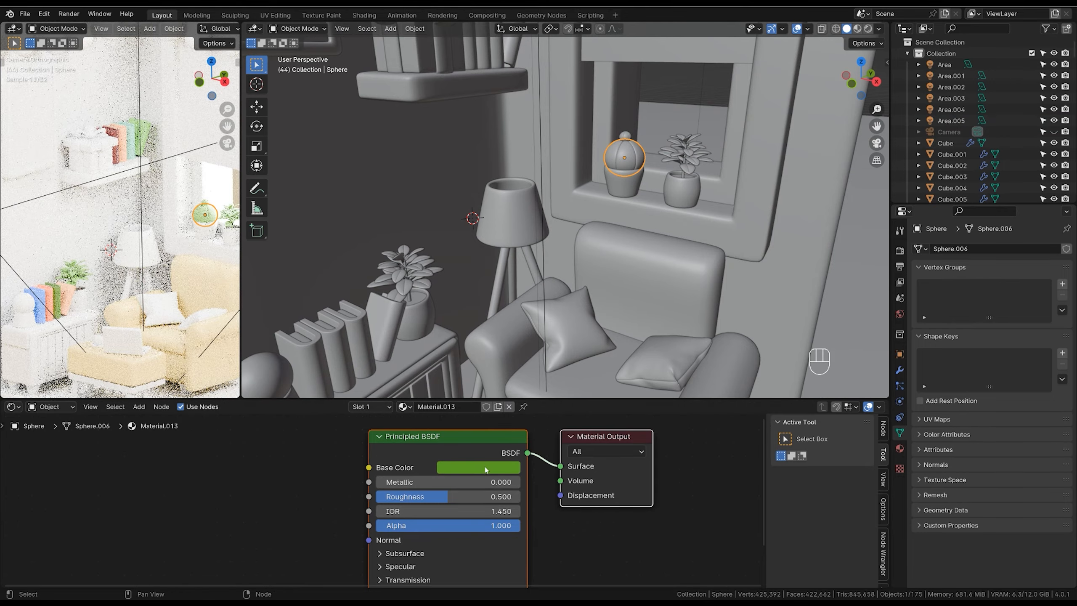
pyautogui.click(478, 467)
pyautogui.moveTo(460, 315); pyautogui.dragTo(453, 311)
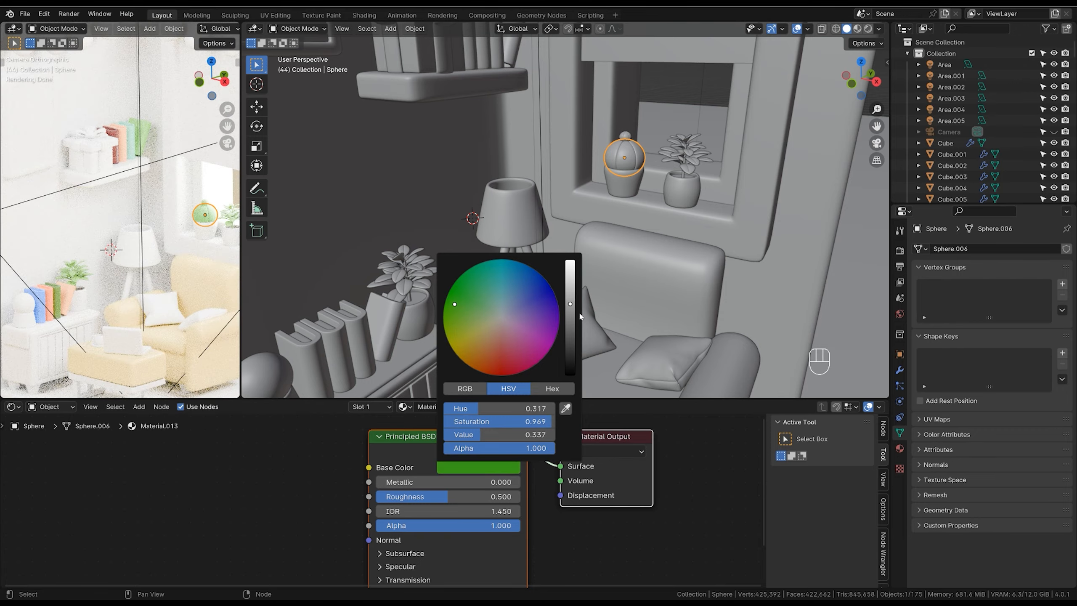
pyautogui.scroll(-3, 453, 309)
pyautogui.click(451, 314)
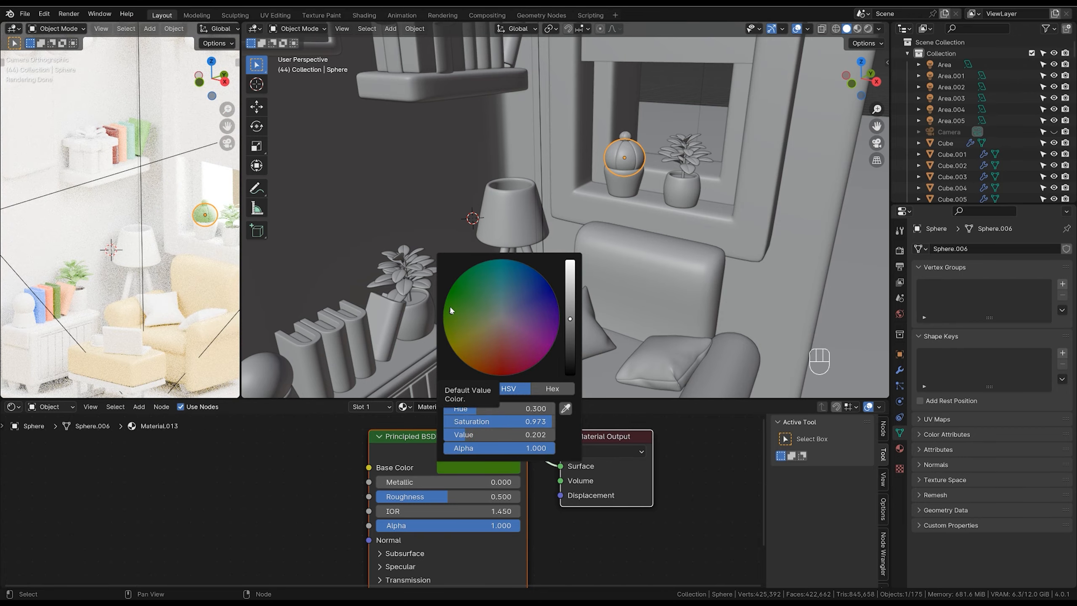
# Give the cactus pot on the window sill a new light cyan-blue material with a color value of 0.896.
pyautogui.click(693, 235)
pyautogui.click(628, 191)
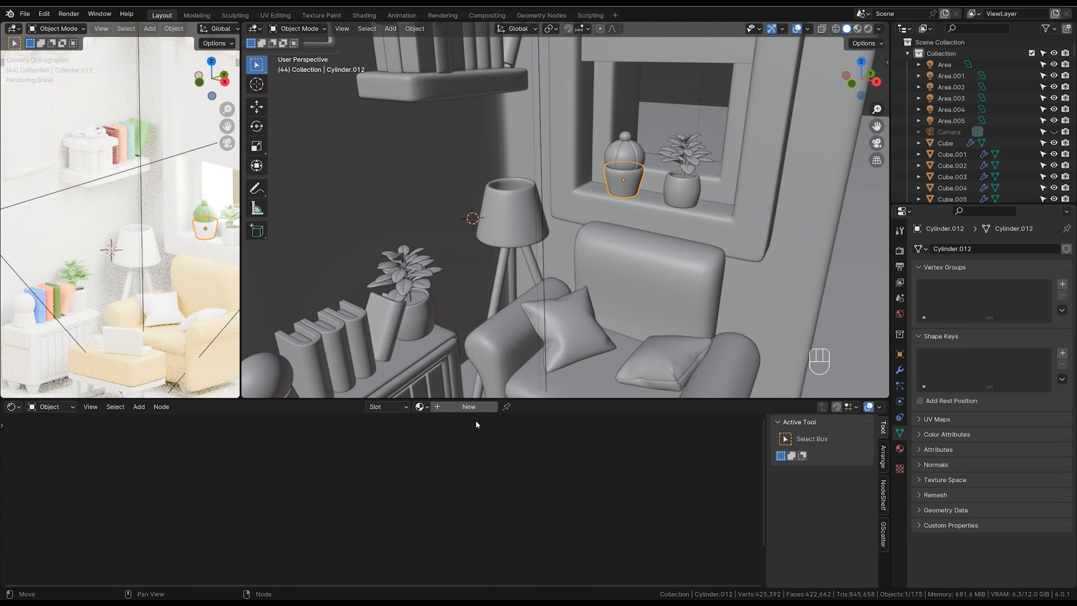
pyautogui.click(470, 407)
pyautogui.click(492, 467)
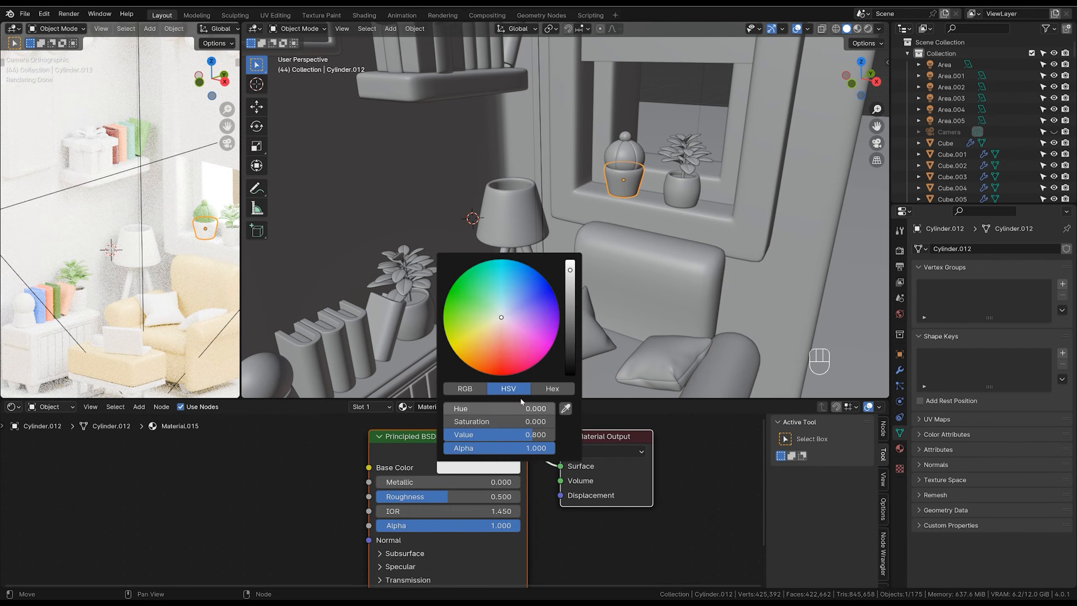
pyautogui.moveTo(478, 349); pyautogui.dragTo(500, 291)
pyautogui.moveTo(571, 269); pyautogui.dragTo(570, 264)
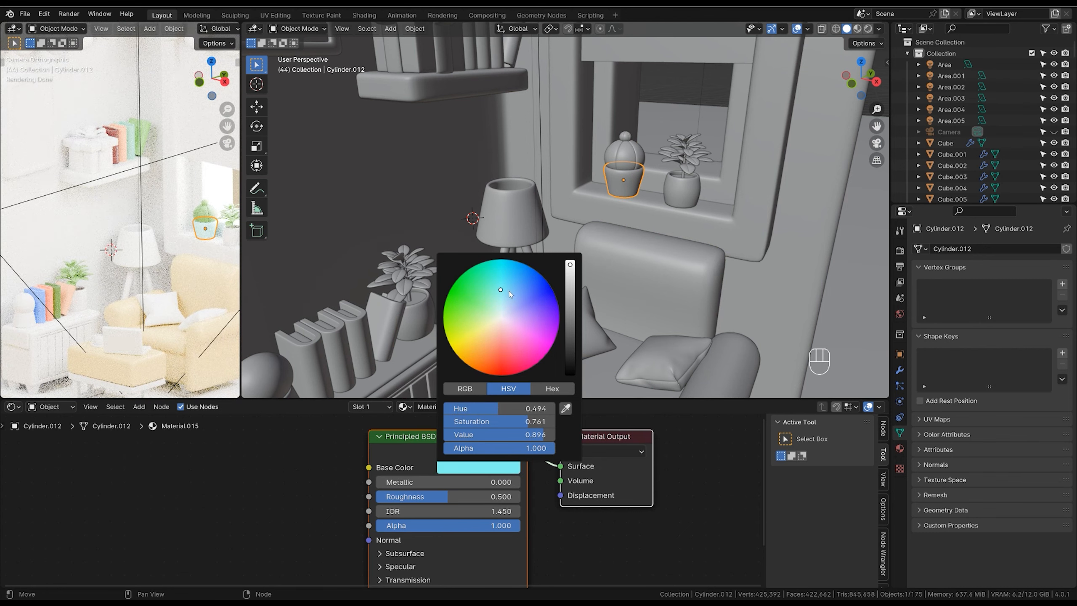
pyautogui.moveTo(509, 291); pyautogui.dragTo(505, 296)
pyautogui.click(635, 215)
# Set the power of the large square area light on the window side of the room to 1800 W.
pyautogui.keyDown('ctrl'); pyautogui.moveTo(208, 247); pyautogui.dragTo(186, 221, button='middle'); pyautogui.keyUp('ctrl')
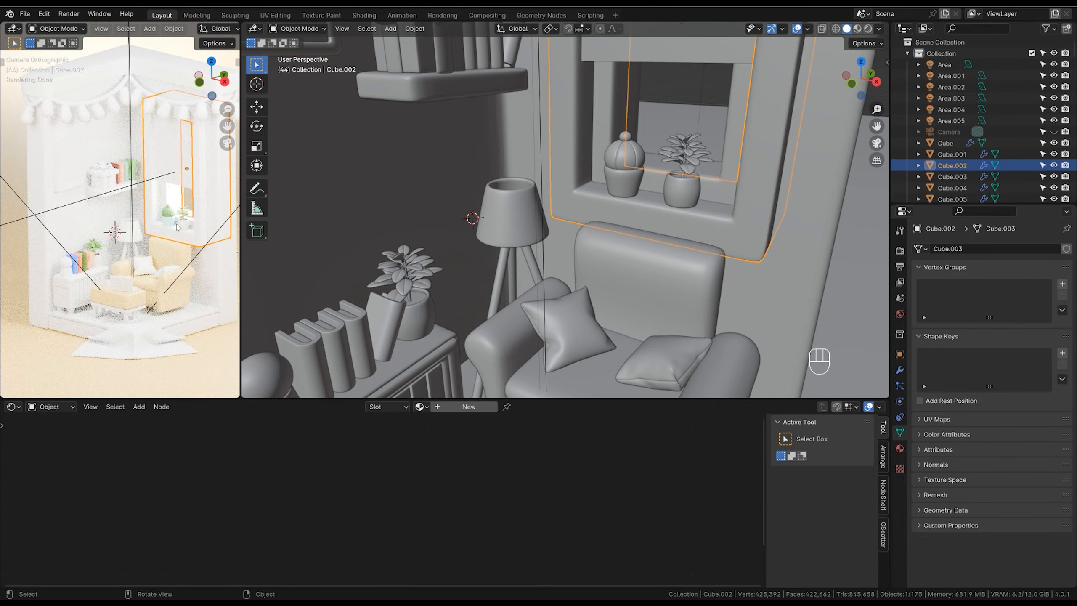
pyautogui.keyDown('shift'); pyautogui.moveTo(177, 144); pyautogui.dragTo(190, 253, button='middle'); pyautogui.keyUp('shift')
pyautogui.keyDown('ctrl'); pyautogui.moveTo(679, 229); pyautogui.dragTo(679, 306, button='middle'); pyautogui.keyUp('ctrl')
pyautogui.moveTo(705, 224)
pyautogui.keyDown('shift'); pyautogui.mouseDown(button='middle')
pyautogui.moveTo(687, 277)
pyautogui.moveTo(711, 216)
pyautogui.mouseUp(button='middle'); pyautogui.keyUp('shift')
pyautogui.click(733, 226)
pyautogui.click(686, 191)
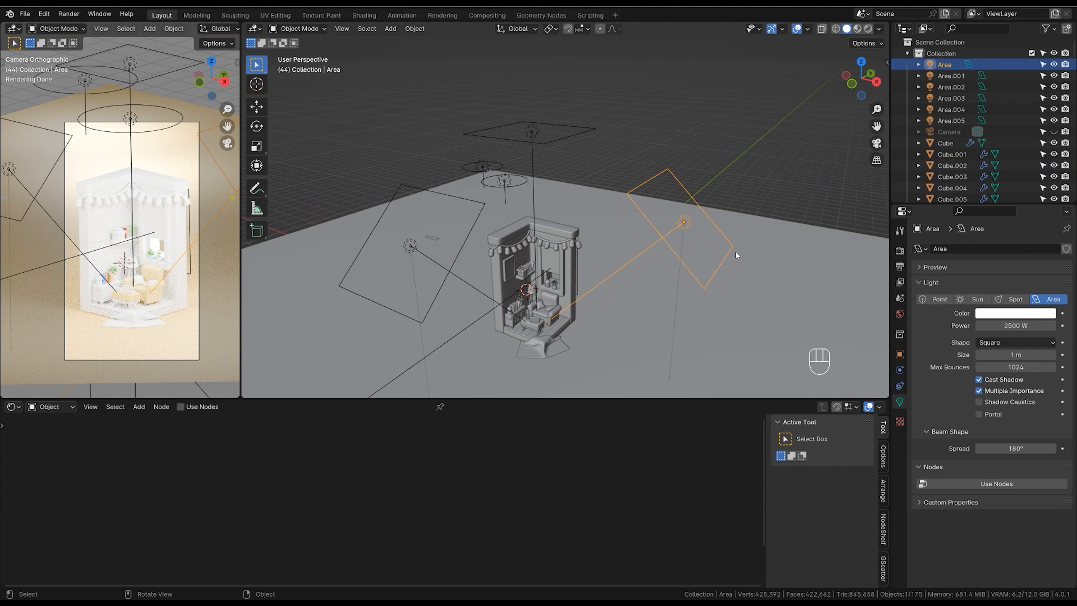
pyautogui.click(1017, 325)
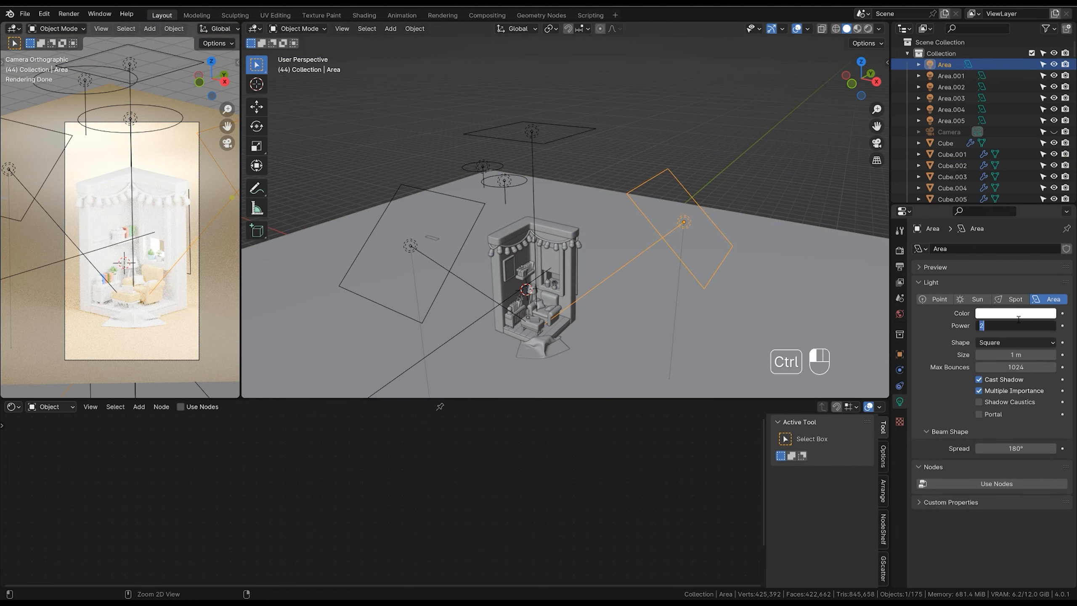
pyautogui.write('1800')
pyautogui.press('Return')
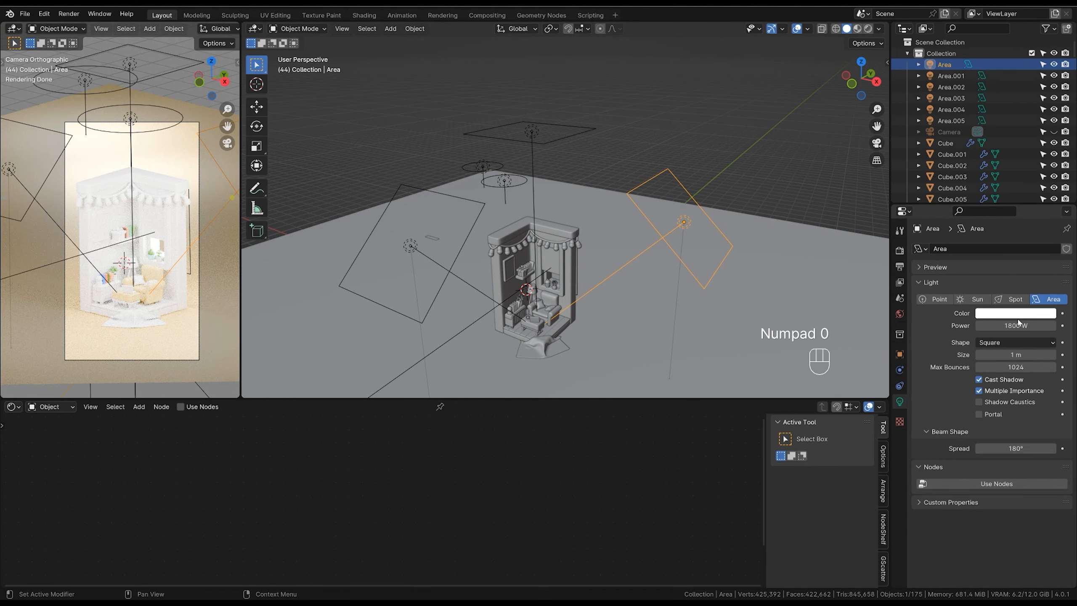
# Set the power of the large square area light on the cabinet side of the room to 1000 W.
pyautogui.click(430, 198)
pyautogui.click(1033, 323)
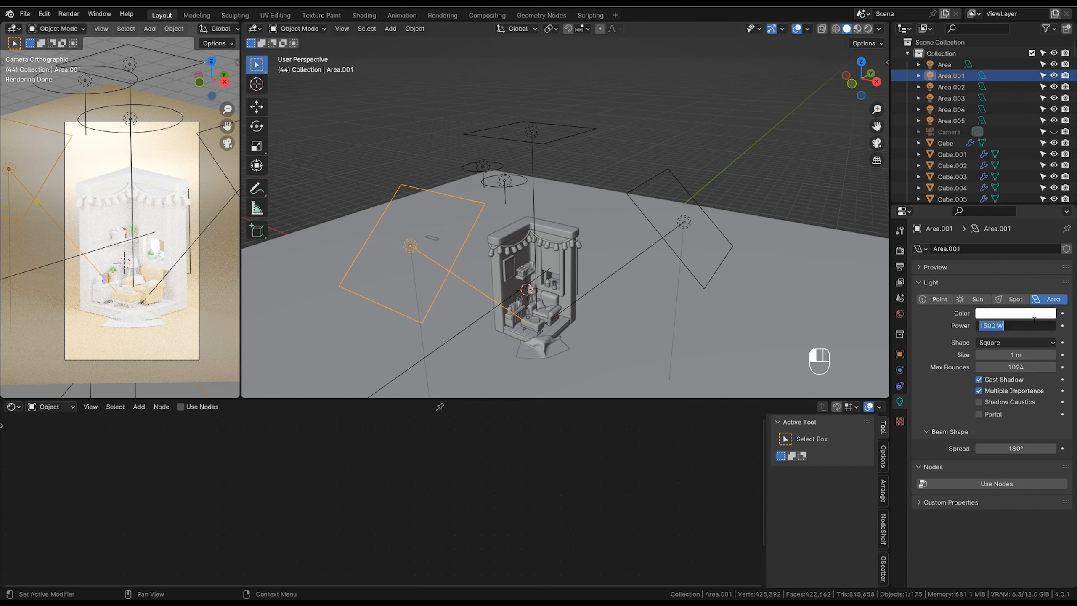
pyautogui.write('1000')
pyautogui.press('Return')
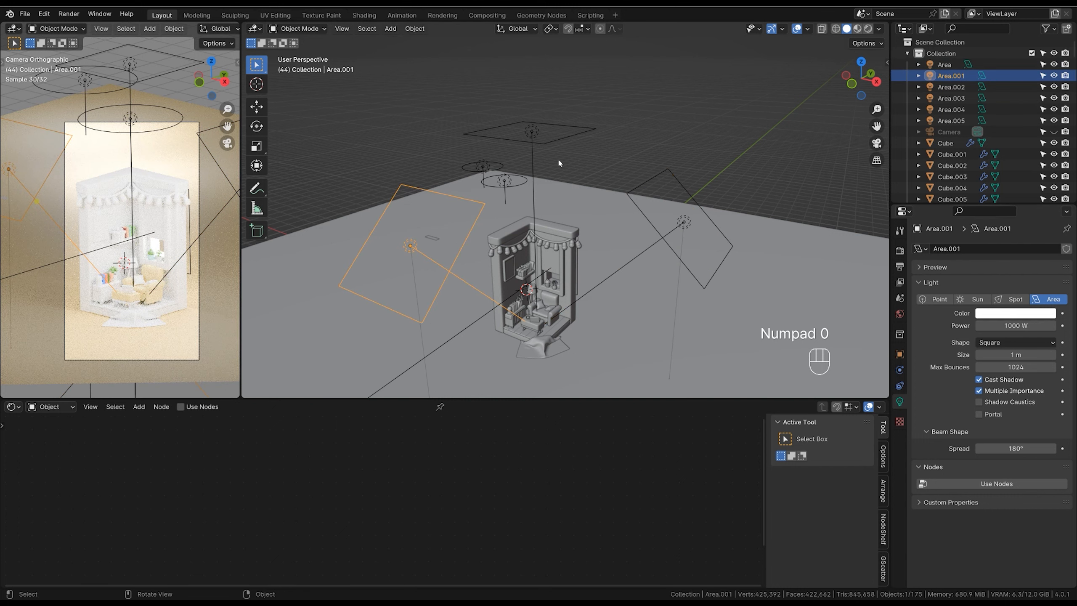
pyautogui.click(574, 134)
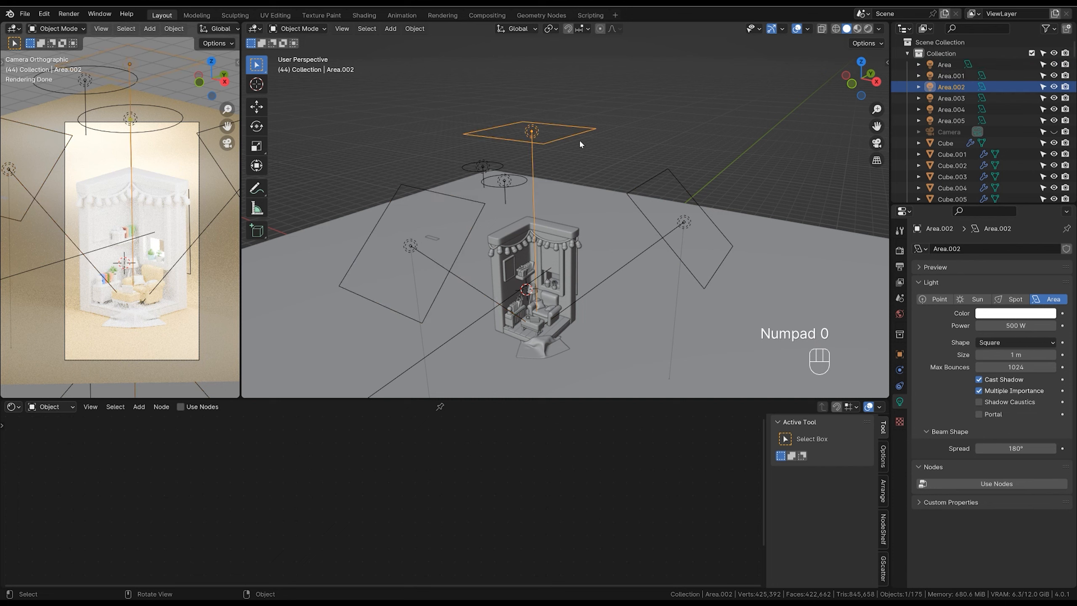
pyautogui.click(1032, 325)
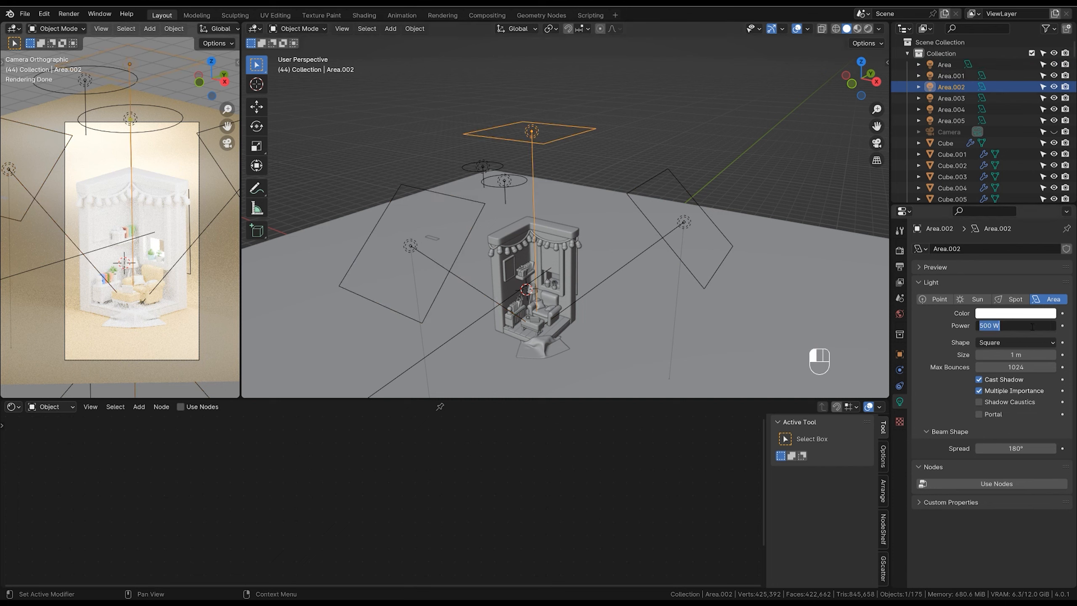
pyautogui.click(734, 159)
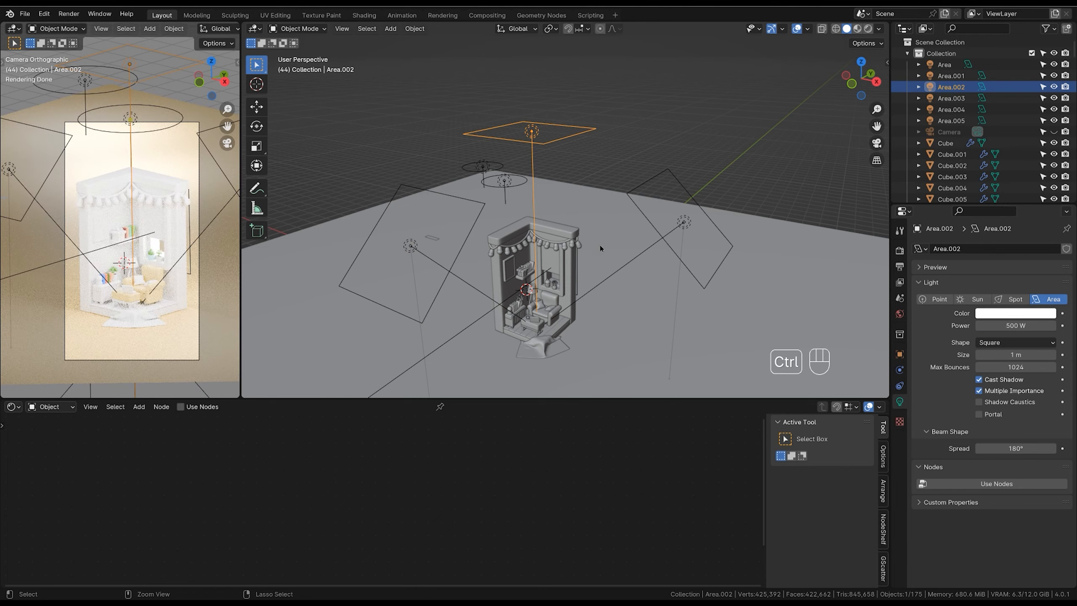
# Set the power of both disk-shaped area lights above the room to 1500 W each.
pyautogui.keyDown('ctrl'); pyautogui.moveTo(600, 244); pyautogui.dragTo(490, 190, button='middle'); pyautogui.keyUp('ctrl')
pyautogui.click(483, 185)
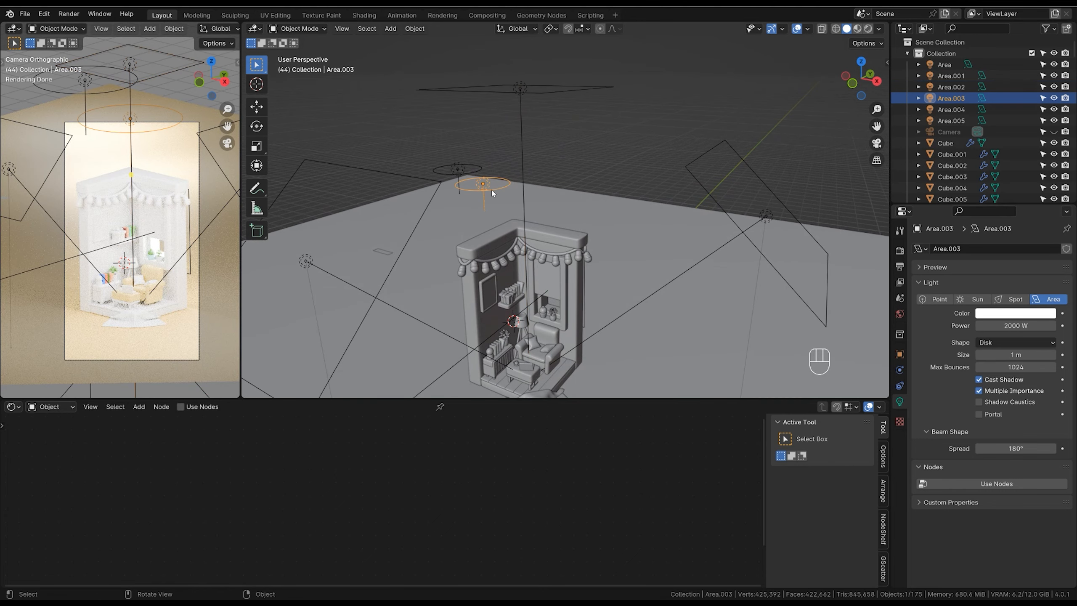
pyautogui.click(1020, 325)
pyautogui.write('1500')
pyautogui.press('Return')
pyautogui.click(463, 164)
pyautogui.click(1028, 325)
pyautogui.write('1500')
pyautogui.click(630, 200)
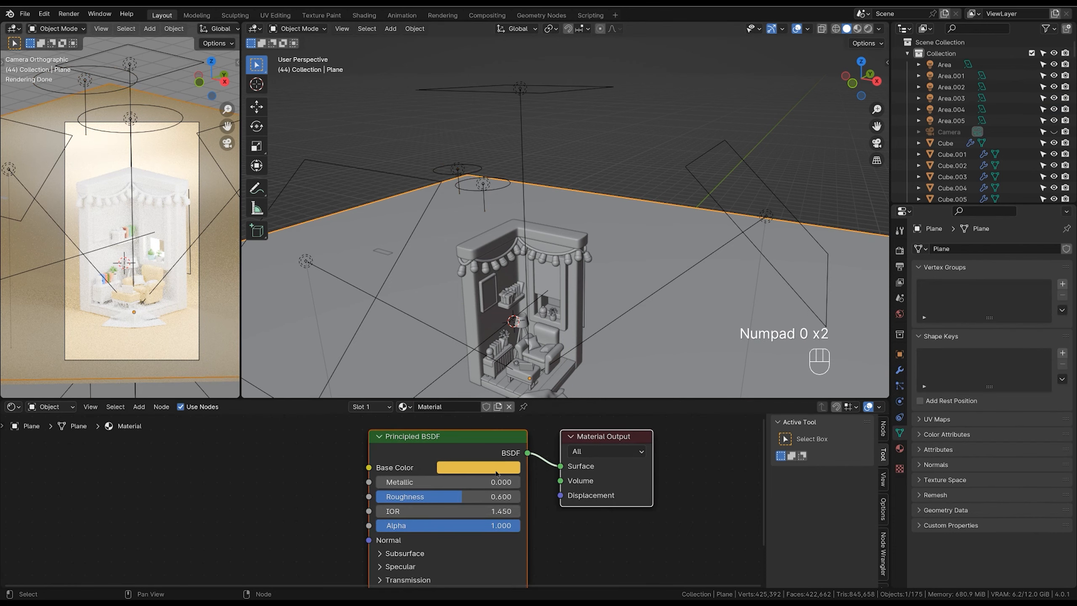
# Adjust the ground plane's base color to a warm yellow with hue 0.124, saturation 0.858 and value 0.916.
pyautogui.click(497, 471)
pyautogui.moveTo(571, 273); pyautogui.dragTo(573, 272)
pyautogui.moveTo(476, 346); pyautogui.dragTo(474, 343)
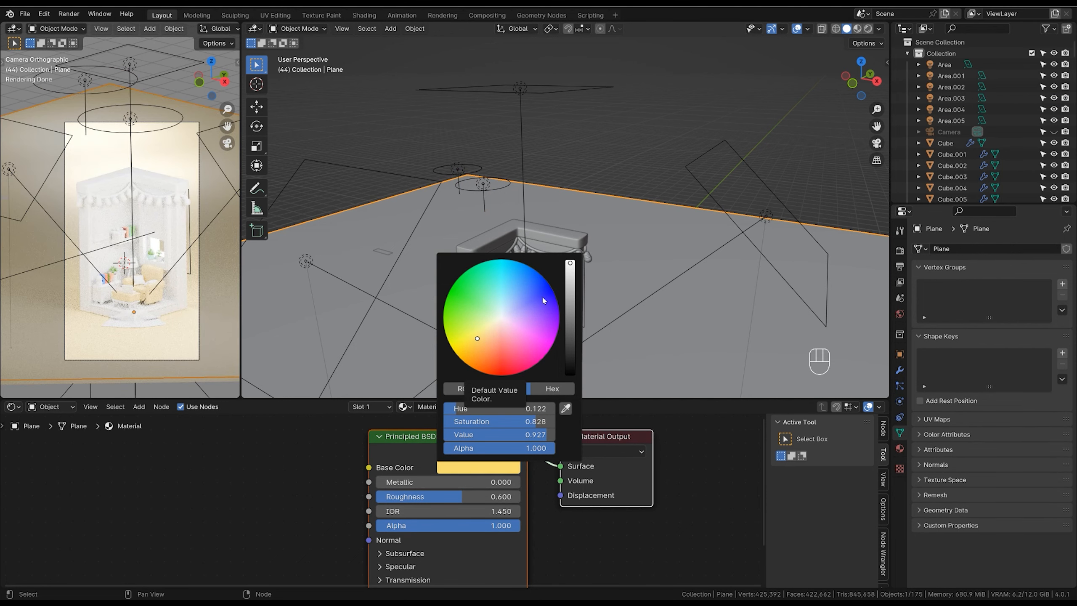
pyautogui.moveTo(478, 341); pyautogui.dragTo(476, 341)
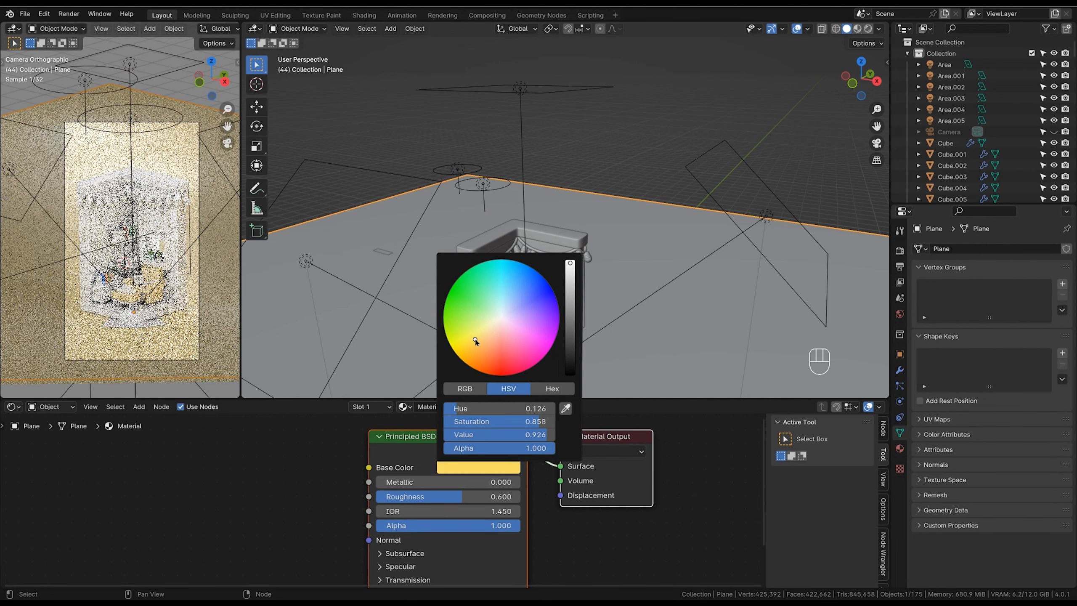
pyautogui.rightClick(570, 263)
pyautogui.click(570, 262)
pyautogui.click(570, 262)
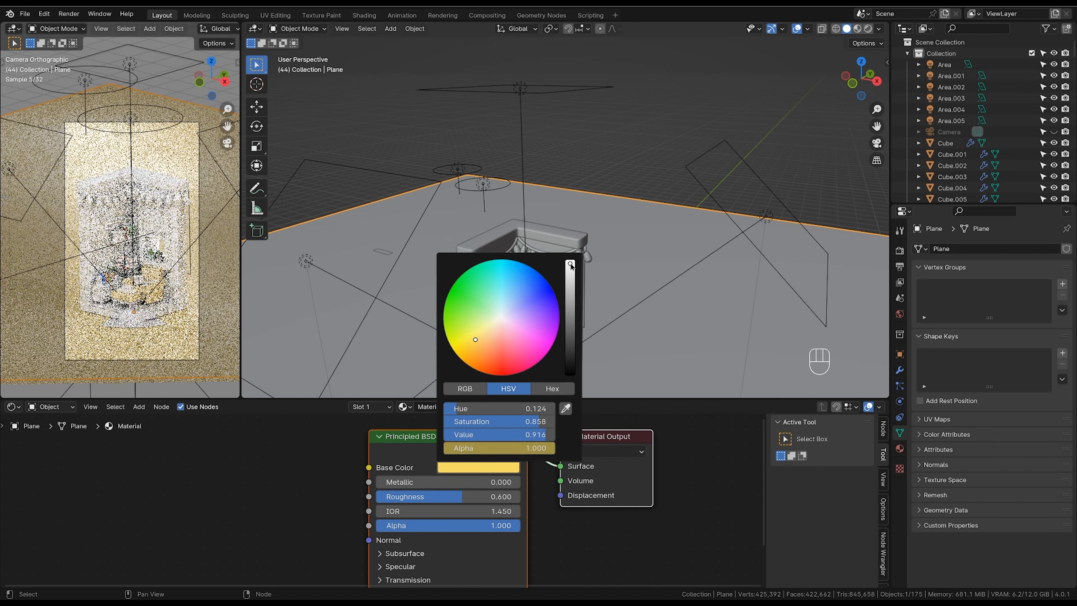
pyautogui.click(631, 177)
# Give the star-shaped cushion leaning on the armchair's lamp side a new light pink material with hue 0.902 and saturation 0.482.
pyautogui.keyDown('ctrl'); pyautogui.moveTo(631, 178); pyautogui.dragTo(615, 214, button='middle'); pyautogui.keyUp('ctrl')
pyautogui.keyDown('shift'); pyautogui.moveTo(615, 214); pyautogui.dragTo(591, 256, button='middle'); pyautogui.keyUp('shift')
pyautogui.keyDown('shift'); pyautogui.moveTo(591, 257); pyautogui.dragTo(598, 225, button='middle'); pyautogui.keyUp('shift')
pyautogui.keyDown('ctrl'); pyautogui.moveTo(599, 225); pyautogui.dragTo(602, 250, button='middle'); pyautogui.keyUp('ctrl')
pyautogui.keyDown('shift'); pyautogui.moveTo(601, 250); pyautogui.dragTo(597, 212, button='middle'); pyautogui.keyUp('shift')
pyautogui.keyDown('ctrl'); pyautogui.moveTo(597, 212); pyautogui.dragTo(595, 236, button='middle'); pyautogui.keyUp('ctrl')
pyautogui.click(594, 235)
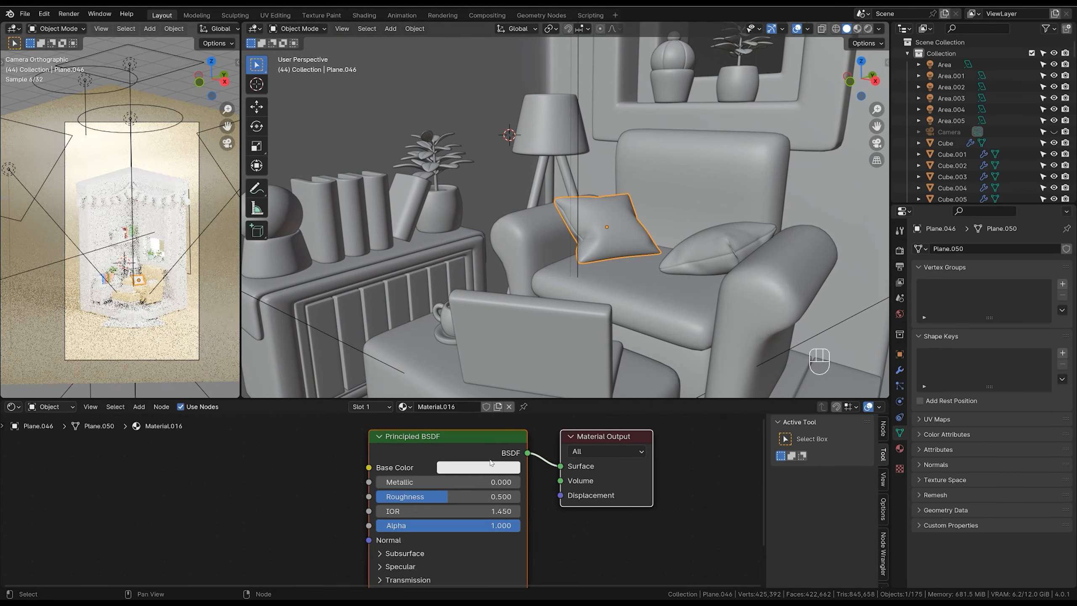
pyautogui.click(478, 467)
pyautogui.moveTo(465, 323); pyautogui.dragTo(512, 332)
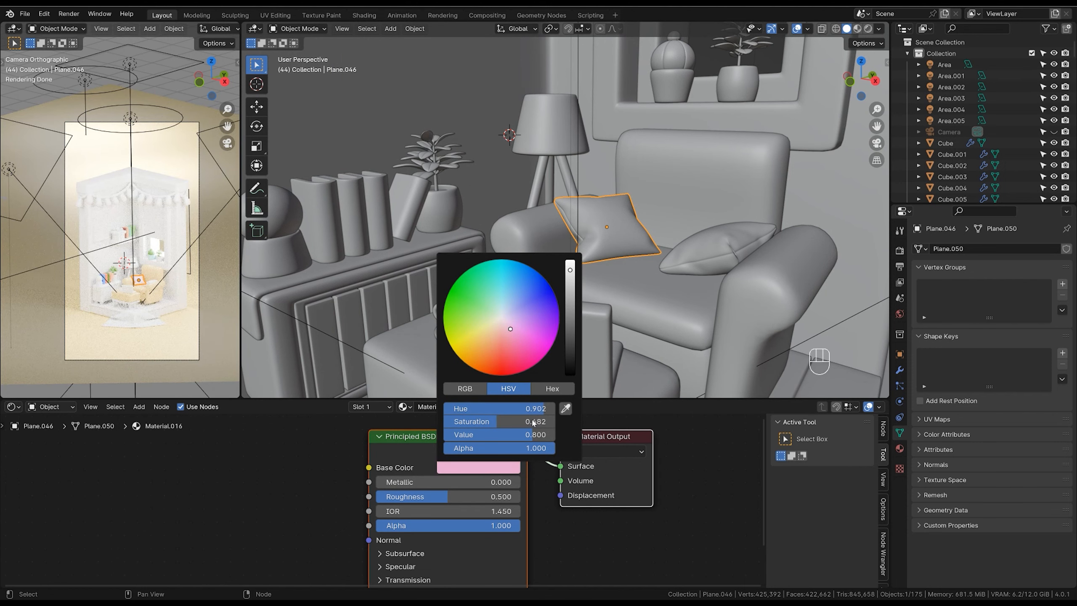
pyautogui.click(486, 497)
pyautogui.write('0.4')
pyautogui.press('Return')
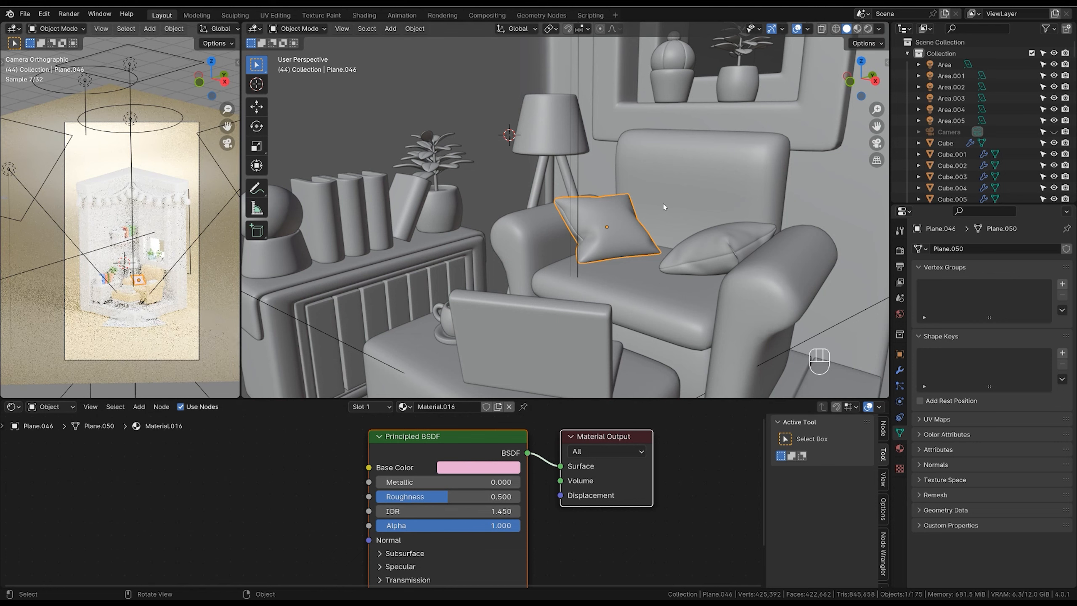
# Give the other armchair cushion a new blue material with hue 0.565, saturation 0.859 and roughness 0.45.
pyautogui.click(695, 257)
pyautogui.click(478, 408)
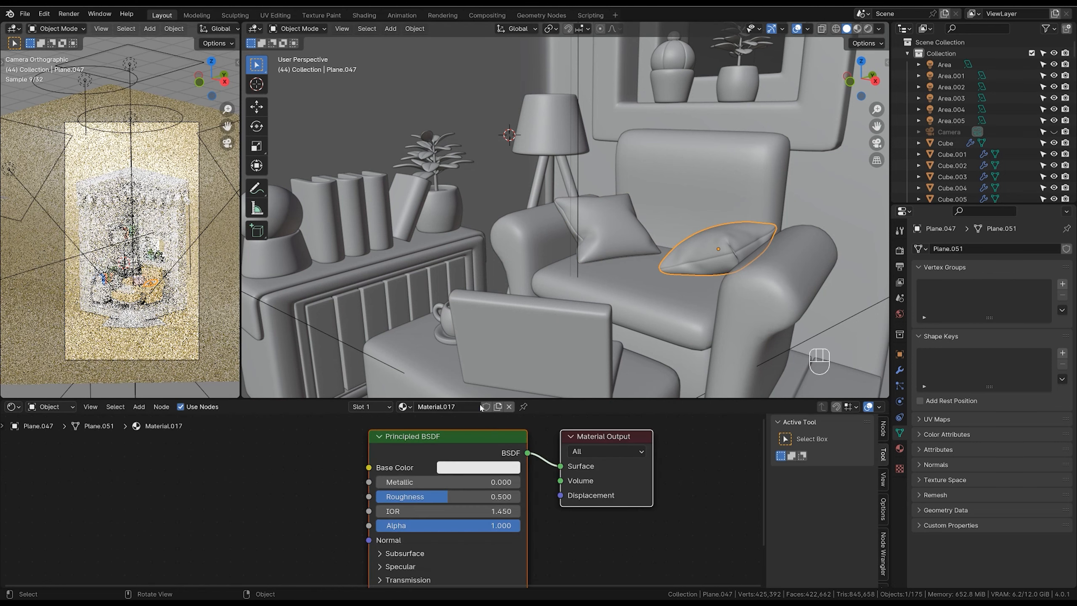
pyautogui.click(478, 466)
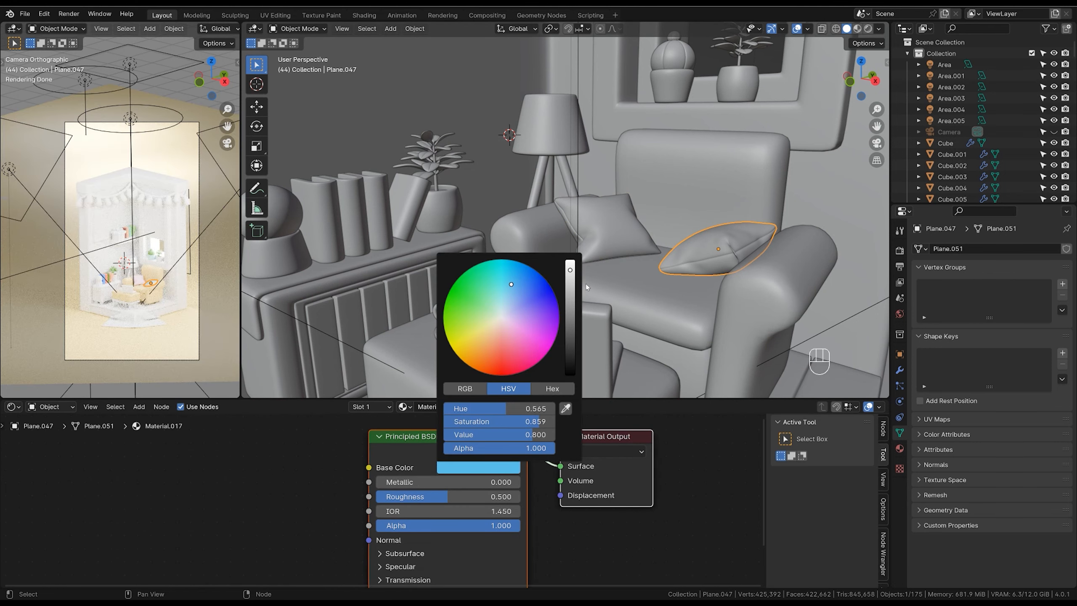
pyautogui.click(450, 496)
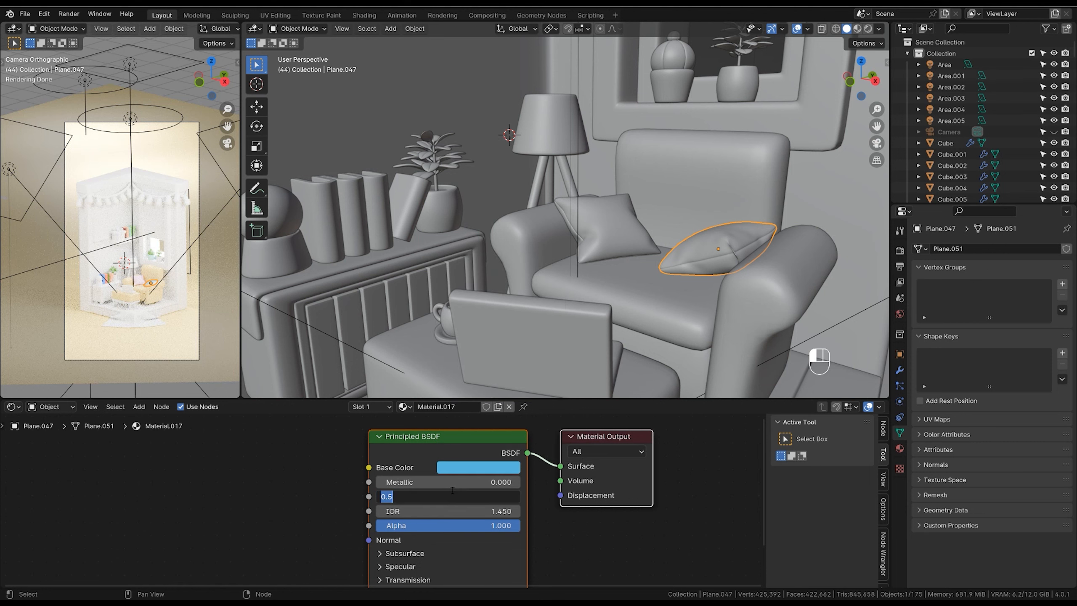
pyautogui.write('0.45')
pyautogui.press('Return')
# Link the window-sill cactus pot's cyan-blue material to the coffee cup and saucer on the ottoman table.
pyautogui.keyDown('ctrl'); pyautogui.moveTo(679, 263); pyautogui.dragTo(551, 249, button='middle'); pyautogui.keyUp('ctrl')
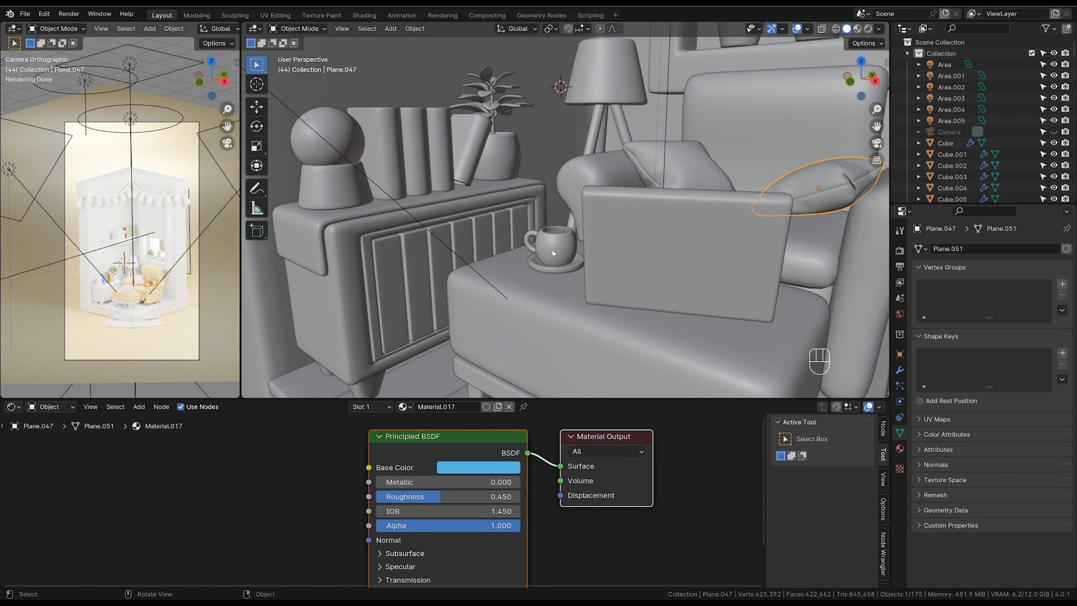
pyautogui.click(552, 249)
pyautogui.keyDown('shift'); pyautogui.moveTo(619, 263); pyautogui.dragTo(538, 339, button='middle'); pyautogui.keyUp('shift')
pyautogui.keyDown('shift'); pyautogui.click(669, 119); pyautogui.keyUp('shift')
pyautogui.keyDown('ctrl'); pyautogui.moveTo(665, 140); pyautogui.dragTo(619, 207, button='middle'); pyautogui.keyUp('ctrl')
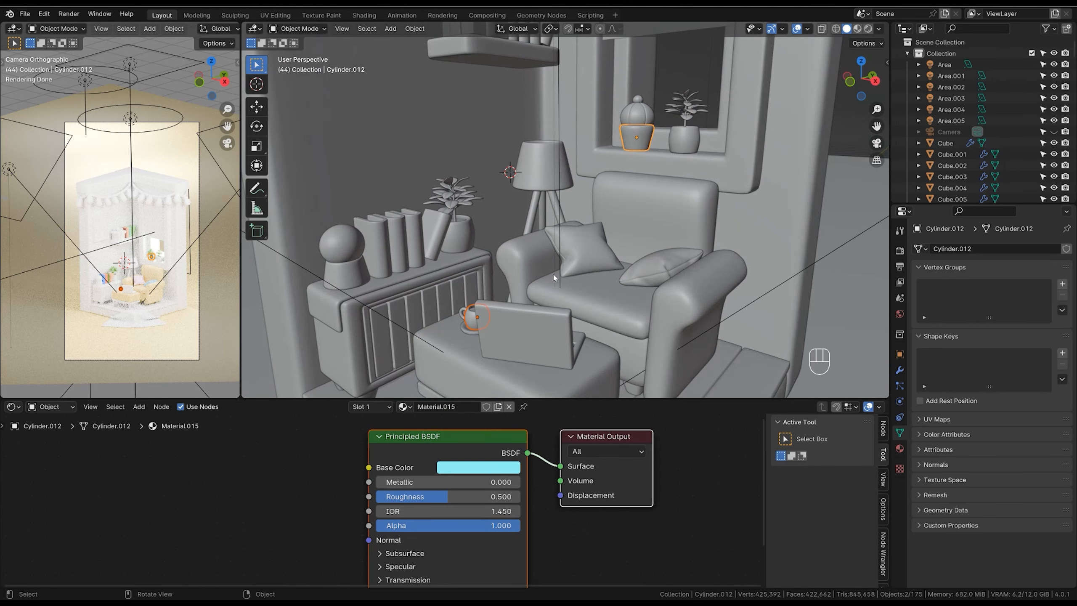
pyautogui.moveTo(583, 275); pyautogui.dragTo(589, 336, button='middle')
pyautogui.keyDown('shift'); pyautogui.click(618, 300); pyautogui.keyUp('shift')
pyautogui.keyDown('shift'); pyautogui.click(592, 176); pyautogui.keyUp('shift')
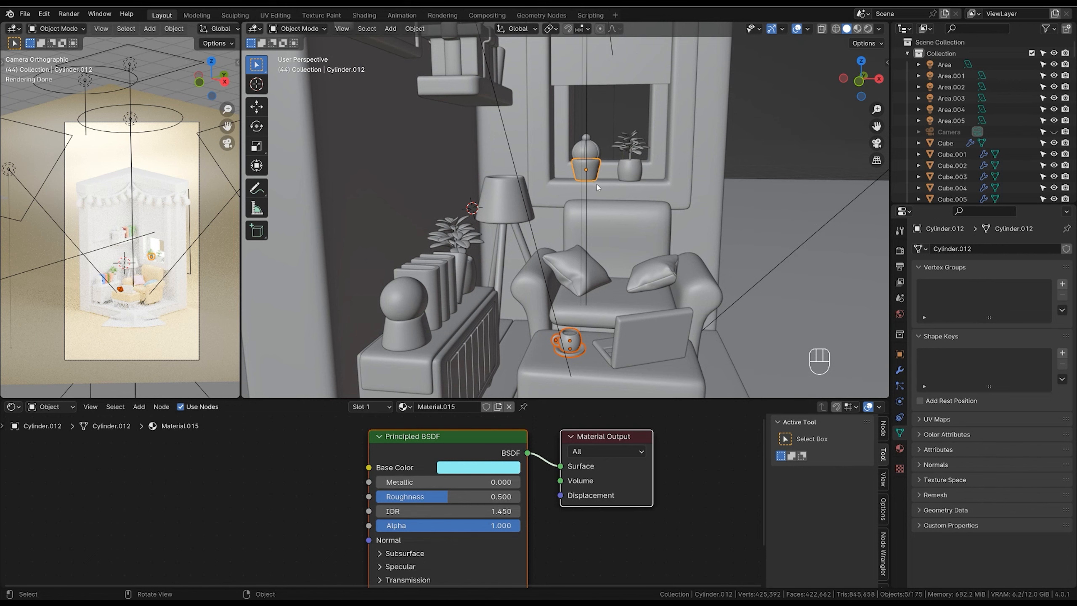
pyautogui.hotkey('ctrl', 'l')
pyautogui.click(591, 183)
# Give the coffee surface inside the cup a new dark brown material.
pyautogui.keyDown('shift'); pyautogui.moveTo(591, 183); pyautogui.dragTo(587, 271, button='middle'); pyautogui.keyUp('shift')
pyautogui.keyDown('shift'); pyautogui.moveTo(587, 272); pyautogui.dragTo(589, 242, button='middle'); pyautogui.keyUp('shift')
pyautogui.click(506, 336)
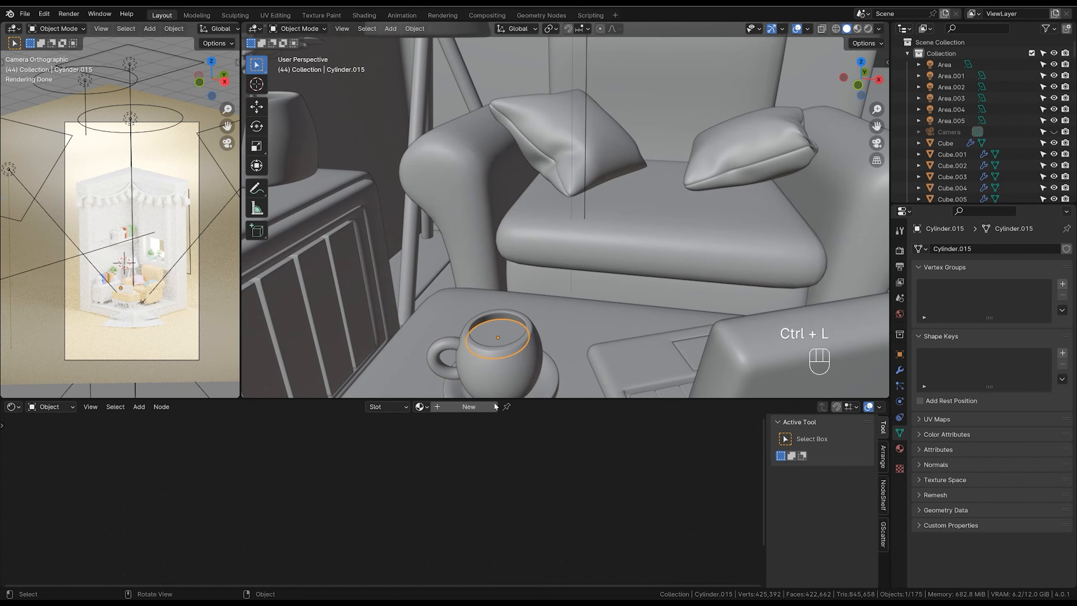
pyautogui.click(487, 406)
pyautogui.click(494, 467)
pyautogui.moveTo(509, 324); pyautogui.dragTo(484, 358)
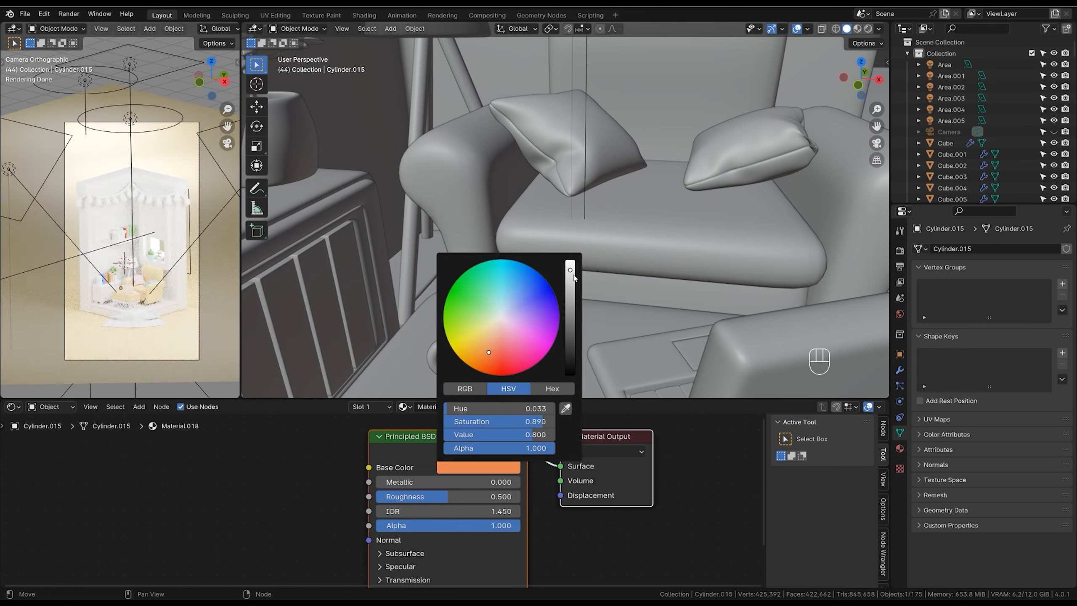
pyautogui.scroll(-10, 485, 359)
pyautogui.scroll(-2, 484, 357)
pyautogui.scroll(1, 483, 357)
pyautogui.moveTo(484, 357); pyautogui.dragTo(485, 359)
pyautogui.scroll(-2, 486, 360)
pyautogui.click(607, 280)
# Set the roughness of the coffee's brown material to 0.2.
pyautogui.keyDown('ctrl'); pyautogui.moveTo(607, 280); pyautogui.dragTo(513, 345, button='middle'); pyautogui.keyUp('ctrl')
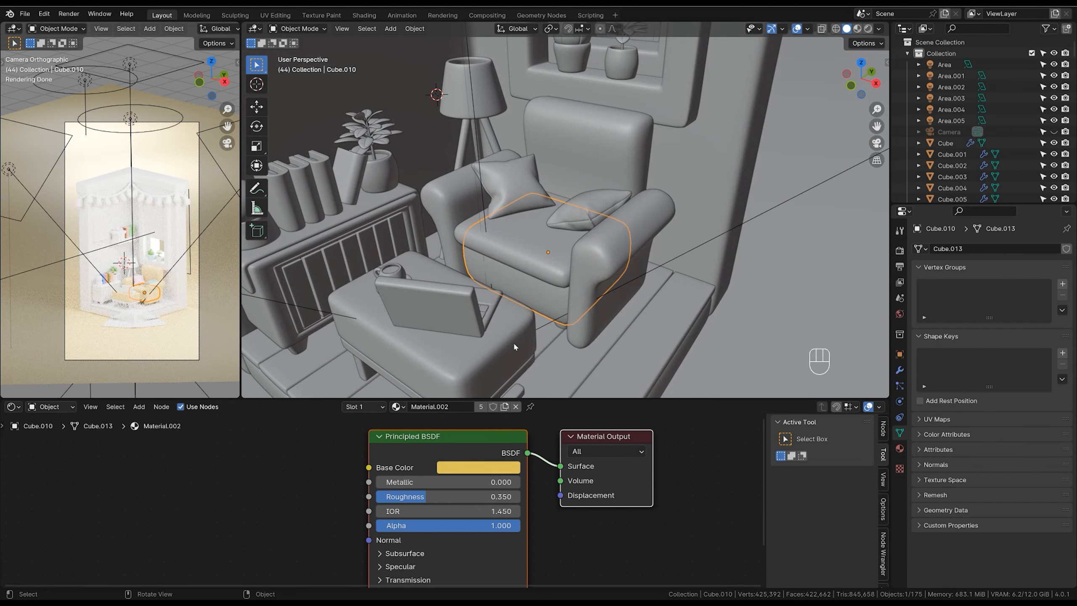
pyautogui.click(398, 272)
pyautogui.click(484, 495)
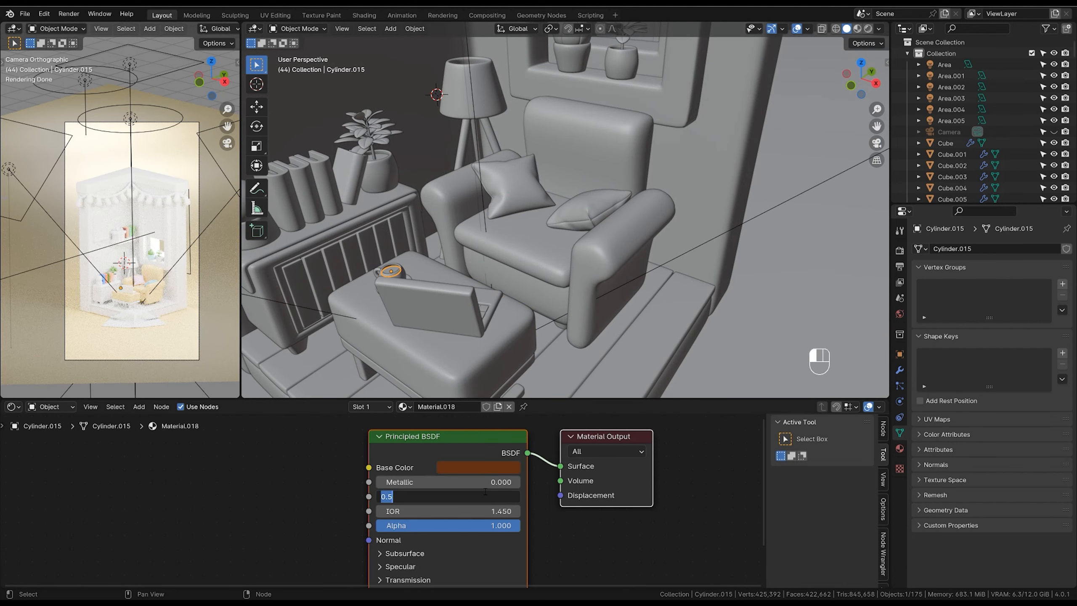
pyautogui.press('Return')
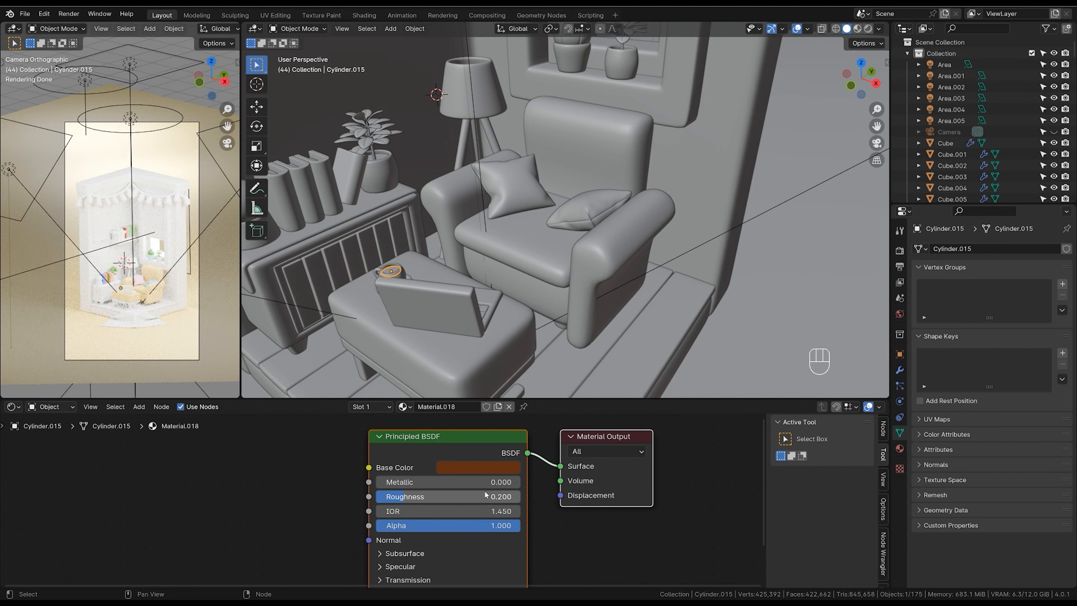
# Give the wall shelf under the gift box a new brown material with hue 0.057, saturation 0.971 and value 0.258.
pyautogui.keyDown('shift'); pyautogui.moveTo(593, 237); pyautogui.dragTo(601, 271, button='middle'); pyautogui.keyUp('shift')
pyautogui.keyDown('ctrl'); pyautogui.moveTo(601, 272); pyautogui.dragTo(590, 246, button='middle'); pyautogui.keyUp('ctrl')
pyautogui.keyDown('shift'); pyautogui.moveTo(591, 246); pyautogui.dragTo(587, 282, button='middle'); pyautogui.keyUp('shift')
pyautogui.click(562, 182)
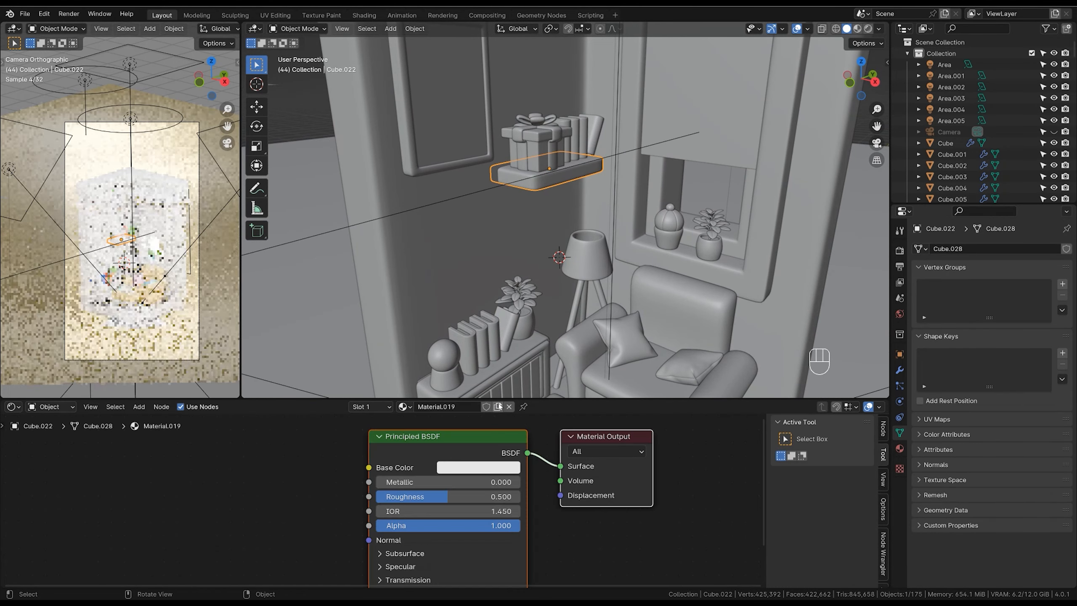
pyautogui.click(494, 471)
pyautogui.moveTo(504, 326); pyautogui.dragTo(480, 362)
pyautogui.moveTo(572, 276); pyautogui.dragTo(572, 306)
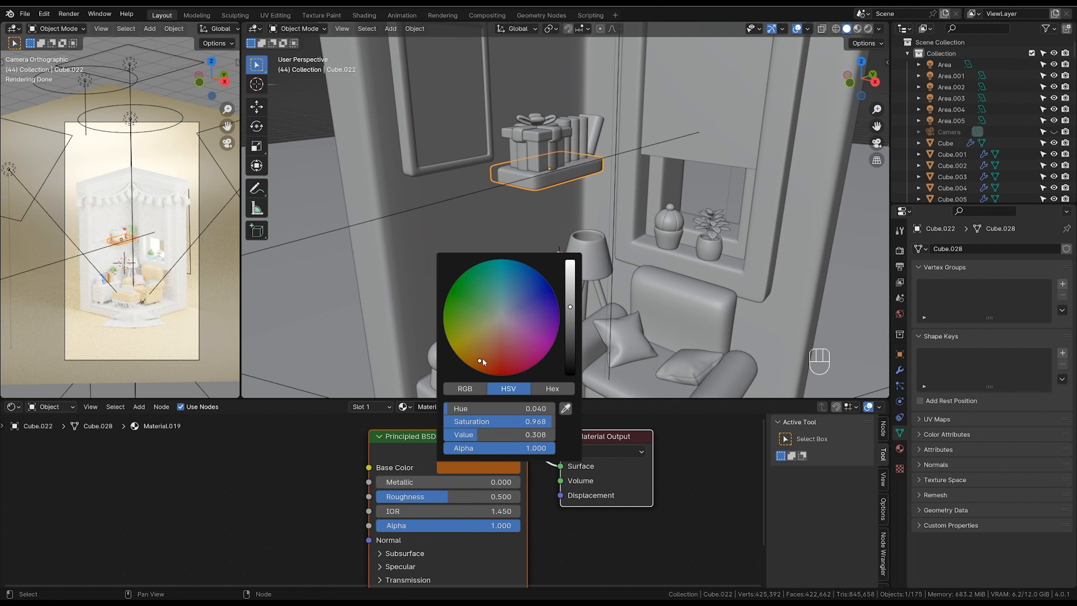
pyautogui.moveTo(479, 361); pyautogui.dragTo(477, 359)
pyautogui.moveTo(570, 306); pyautogui.dragTo(570, 313)
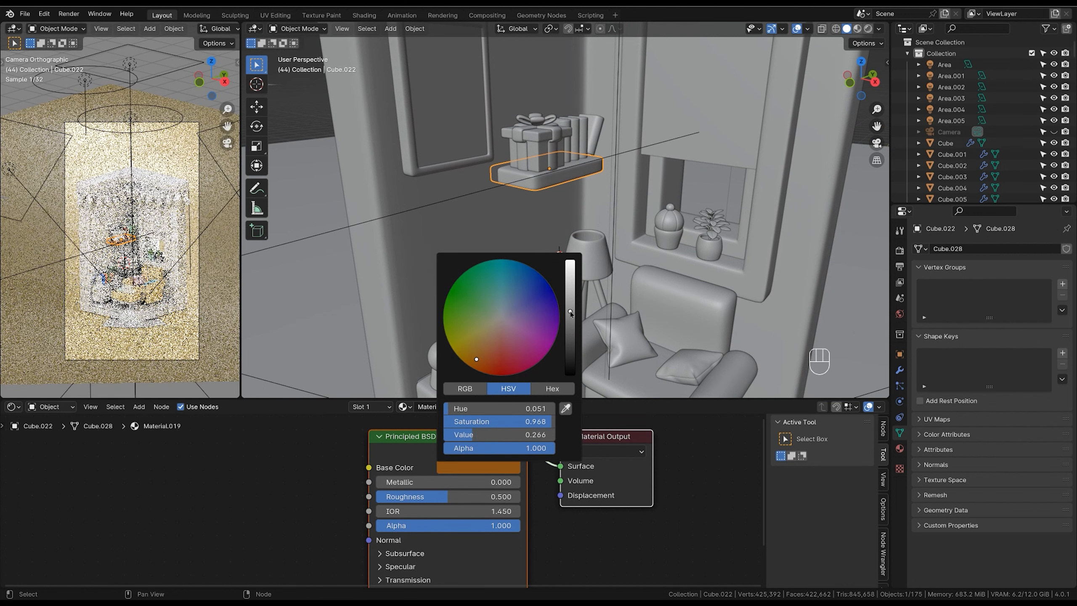
pyautogui.moveTo(476, 359); pyautogui.dragTo(474, 359)
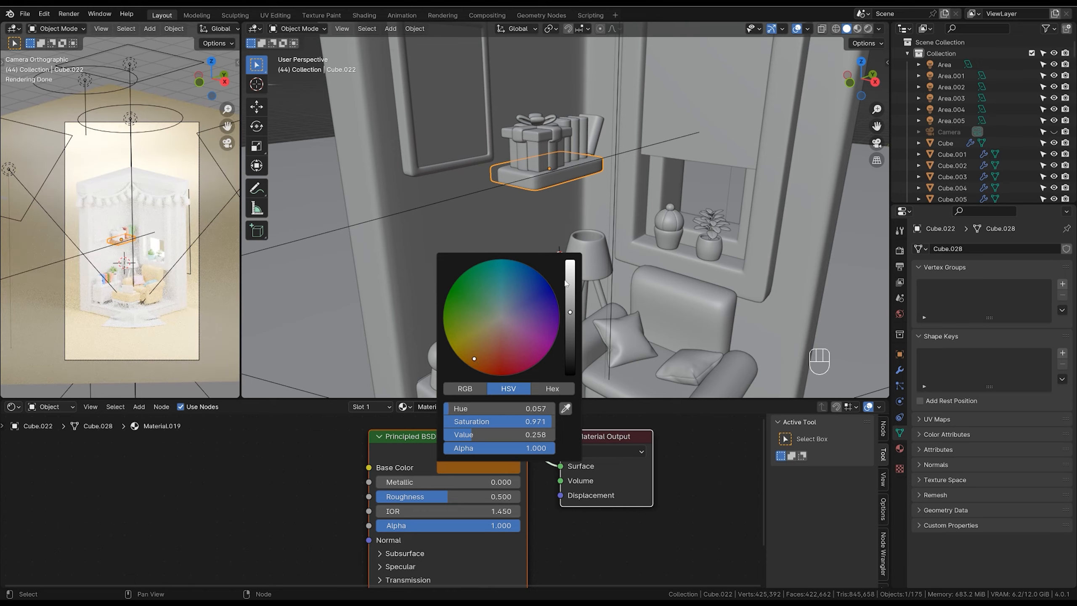
# Link the wall shelf's brown material to the picture frame on the wall.
pyautogui.keyDown('shift'); pyautogui.click(464, 165); pyautogui.keyUp('shift')
pyautogui.keyDown('shift'); pyautogui.click(542, 189); pyautogui.keyUp('shift')
pyautogui.hotkey('ctrl', 'l')
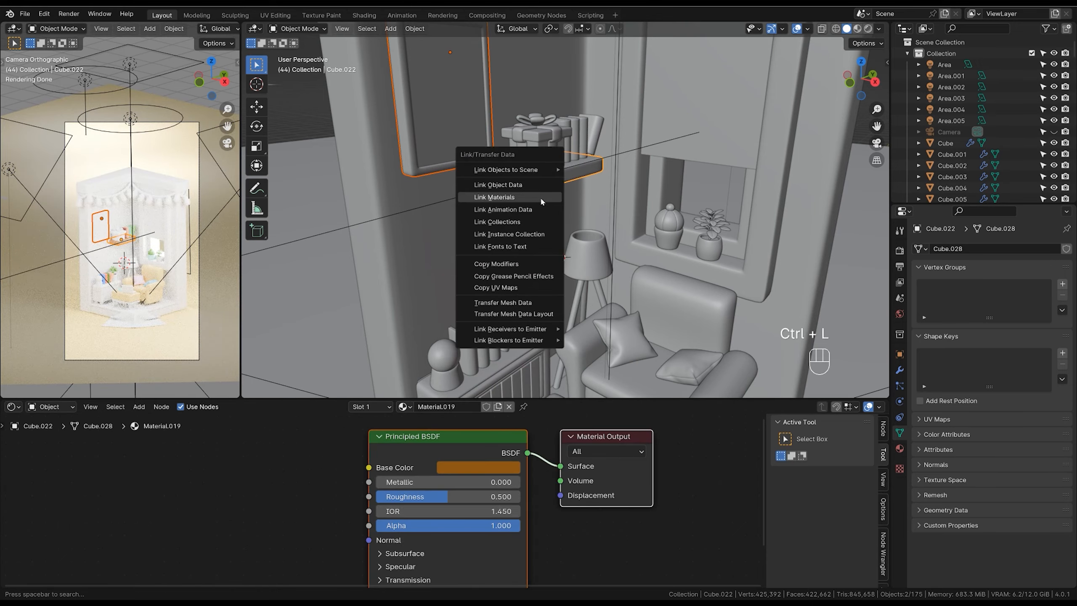
pyautogui.click(540, 196)
pyautogui.click(548, 219)
# Link the picture frame's brown material to the cables of the string lights along the top of both walls.
pyautogui.keyDown('ctrl'); pyautogui.moveTo(191, 293); pyautogui.dragTo(166, 178, button='middle'); pyautogui.keyUp('ctrl')
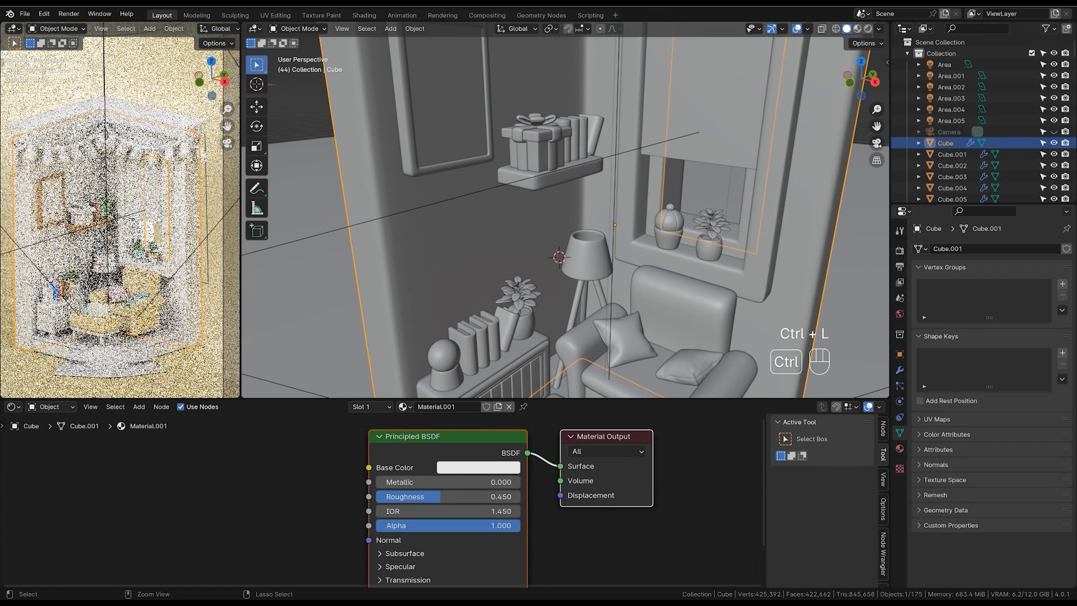
pyautogui.keyDown('ctrl'); pyautogui.moveTo(609, 207); pyautogui.dragTo(602, 214, button='middle'); pyautogui.keyUp('ctrl')
pyautogui.keyDown('shift'); pyautogui.moveTo(602, 215); pyautogui.dragTo(606, 245, button='middle'); pyautogui.keyUp('shift')
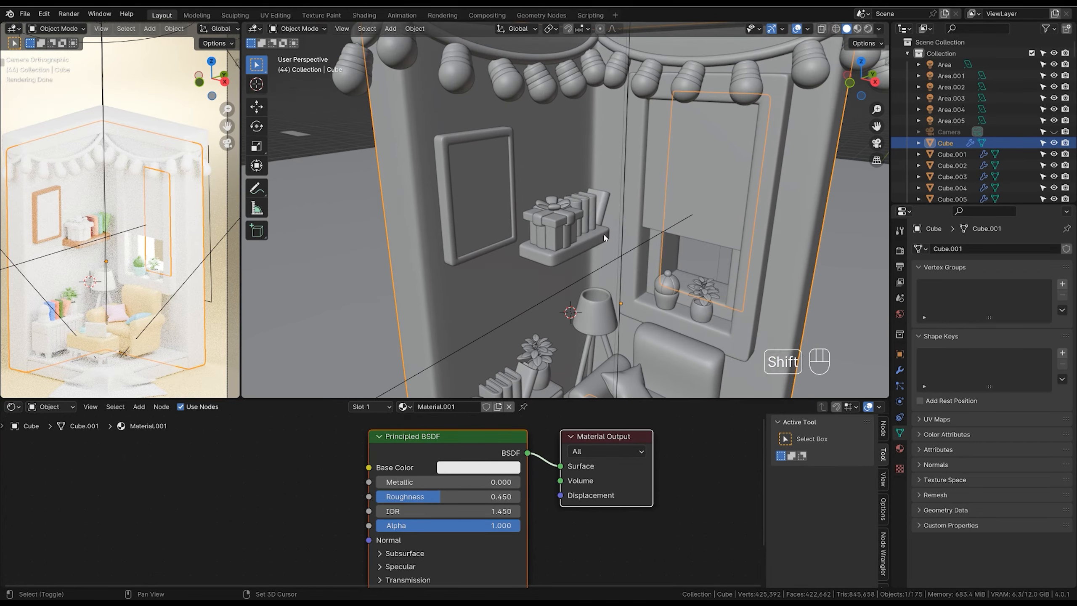
pyautogui.click(526, 57)
pyautogui.keyDown('shift'); pyautogui.click(513, 155); pyautogui.keyUp('shift')
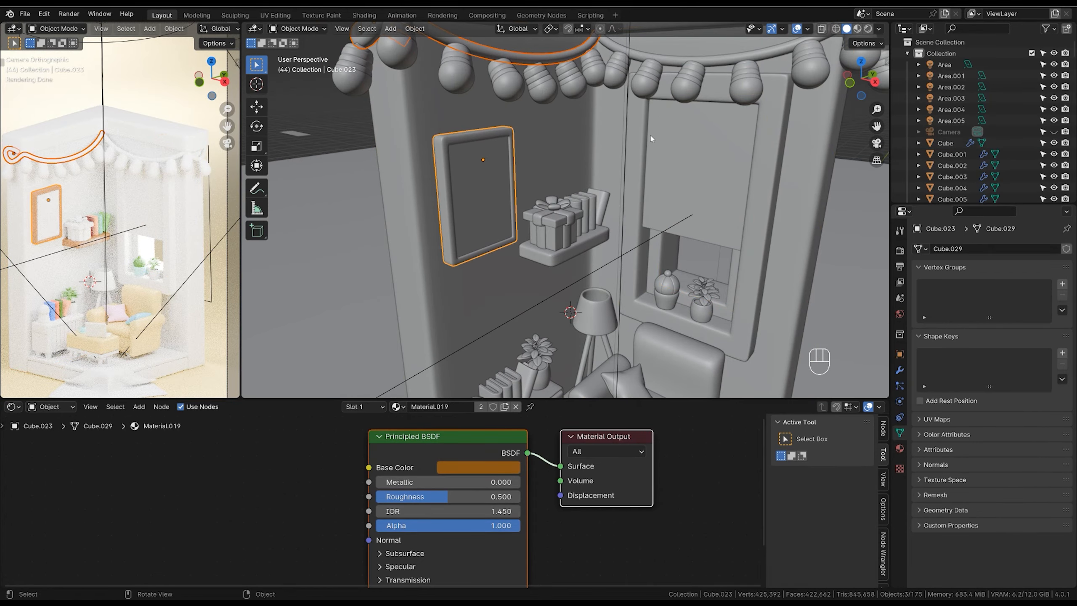
pyautogui.keyDown('shift'); pyautogui.click(656, 88); pyautogui.keyUp('shift')
pyautogui.keyDown('shift'); pyautogui.click(515, 198); pyautogui.keyUp('shift')
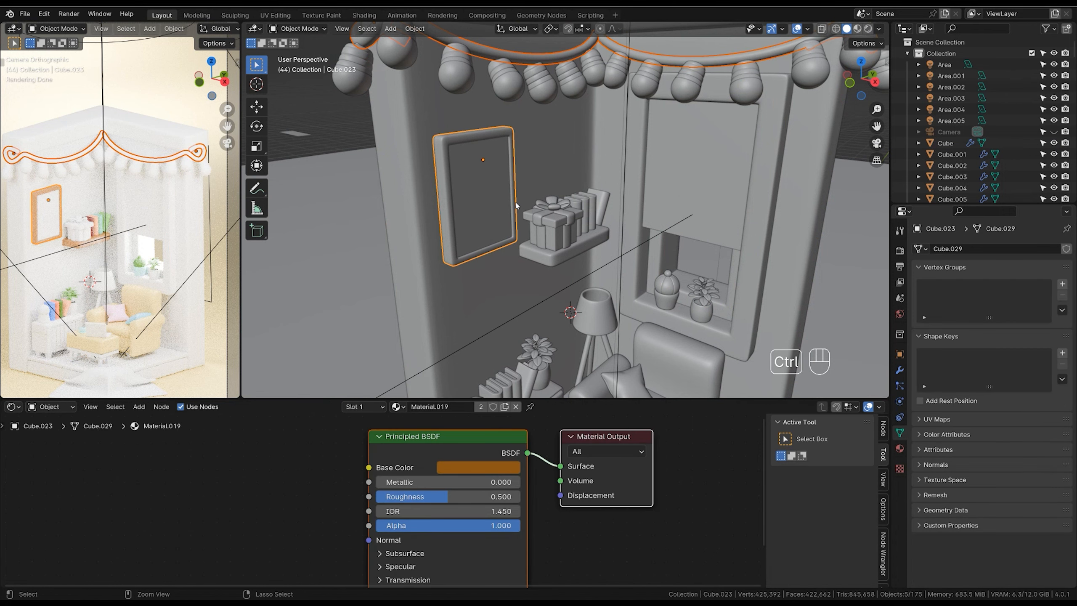
pyautogui.hotkey('ctrl', 'l')
pyautogui.click(514, 204)
# Give the cloth-like top cover of the cabinet a new light orange material with roughness 0.45.
pyautogui.keyDown('ctrl'); pyautogui.moveTo(572, 183); pyautogui.dragTo(571, 209, button='middle'); pyautogui.keyUp('ctrl')
pyautogui.click(567, 206)
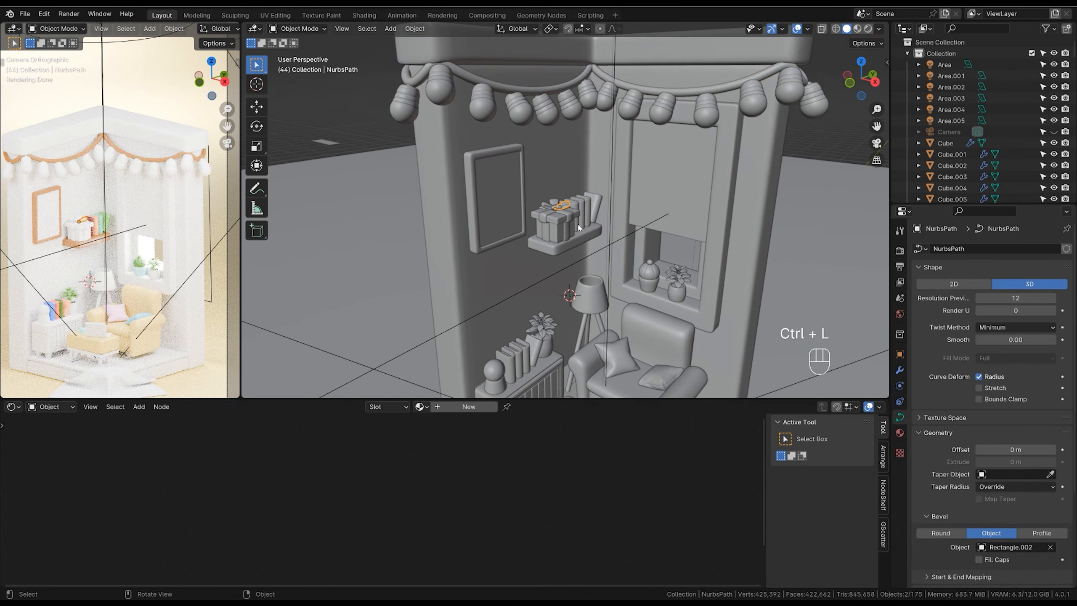
pyautogui.keyDown('shift'); pyautogui.moveTo(578, 171); pyautogui.dragTo(572, 217, button='middle'); pyautogui.keyUp('shift')
pyautogui.keyDown('shift'); pyautogui.moveTo(572, 216); pyautogui.dragTo(601, 181, button='middle'); pyautogui.keyUp('shift')
pyautogui.click(482, 270)
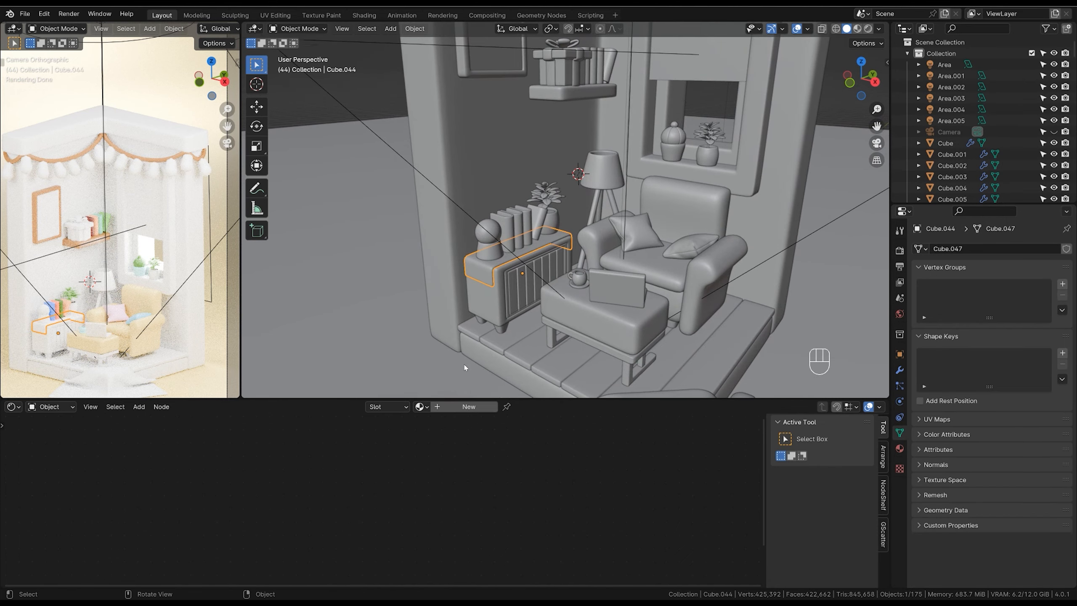
pyautogui.click(469, 406)
pyautogui.click(488, 468)
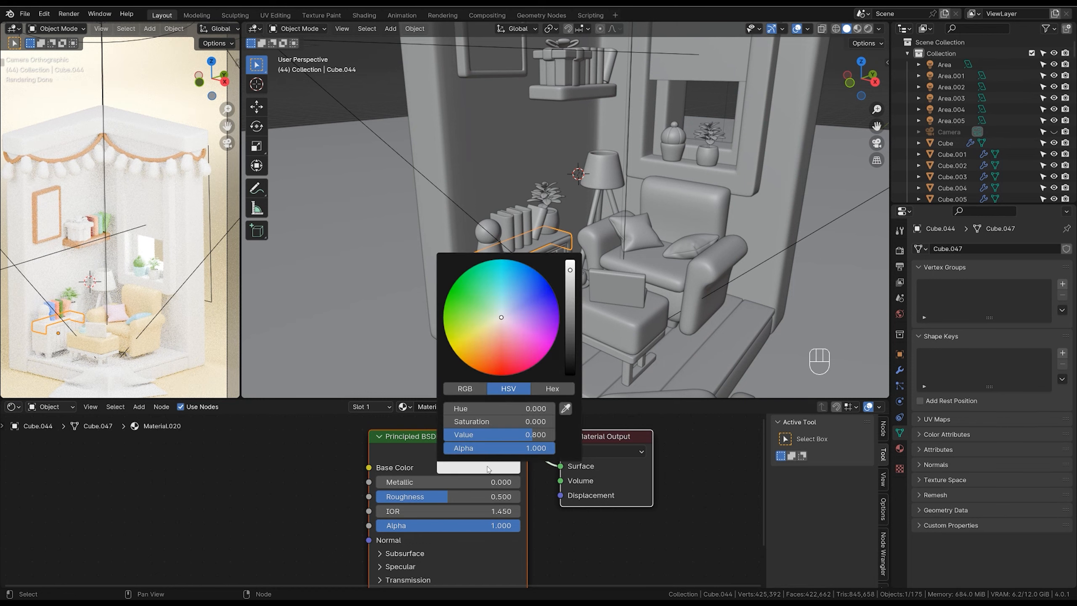
pyautogui.click(490, 344)
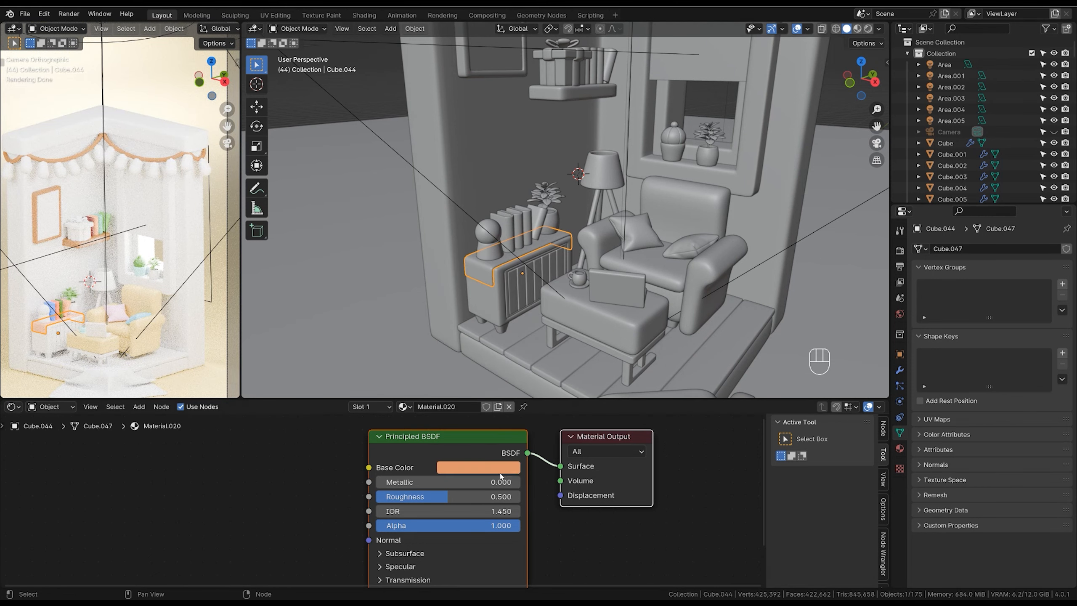
pyautogui.click(491, 496)
pyautogui.write('0.45')
pyautogui.press('Return')
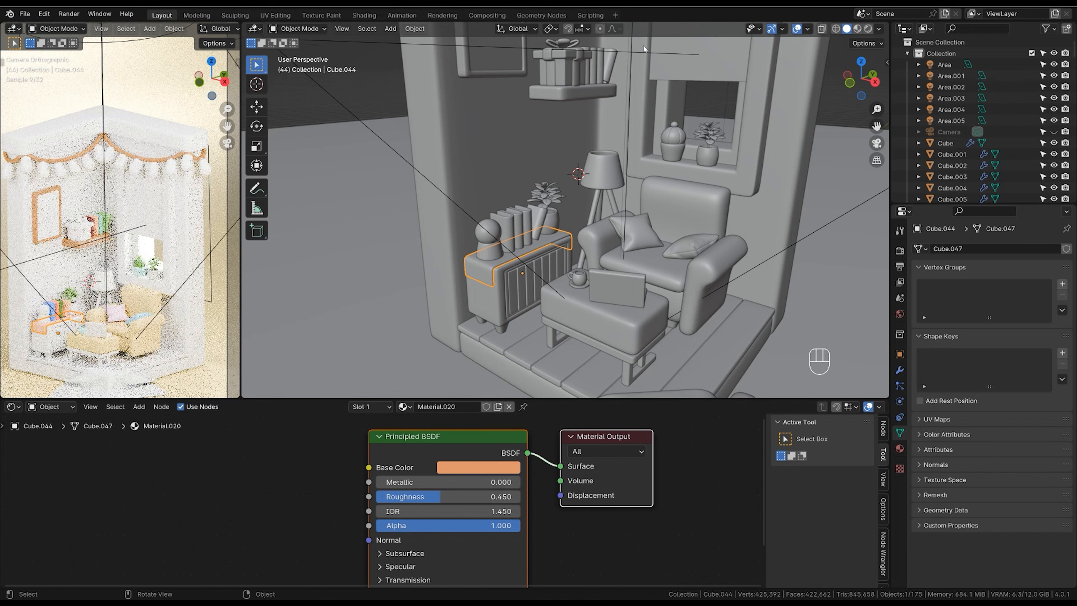
# Give the base under the sphere on the cabinet a new grey material with metallic 1 and colour value about 0.248.
pyautogui.keyDown('shift'); pyautogui.moveTo(560, 284); pyautogui.dragTo(586, 274, button='middle'); pyautogui.keyUp('shift')
pyautogui.scroll(2, 565, 236)
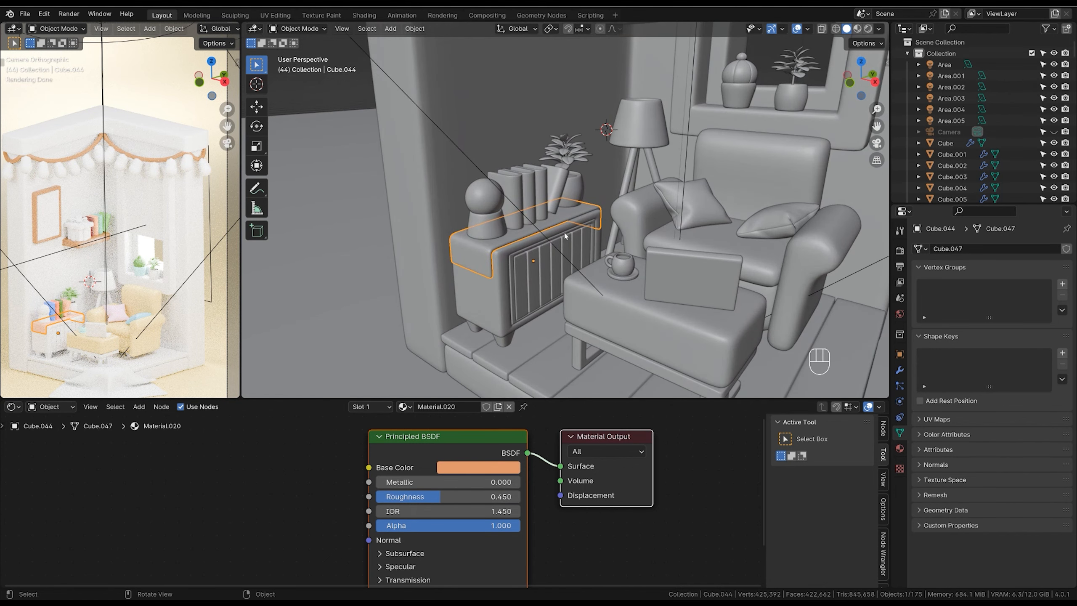
pyautogui.click(489, 225)
pyautogui.keyDown('ctrl'); pyautogui.moveTo(494, 237); pyautogui.dragTo(515, 246, button='middle'); pyautogui.keyUp('ctrl')
pyautogui.keyDown('shift'); pyautogui.moveTo(515, 246); pyautogui.dragTo(547, 322, button='middle'); pyautogui.keyUp('shift')
pyautogui.scroll(-3, 561, 219)
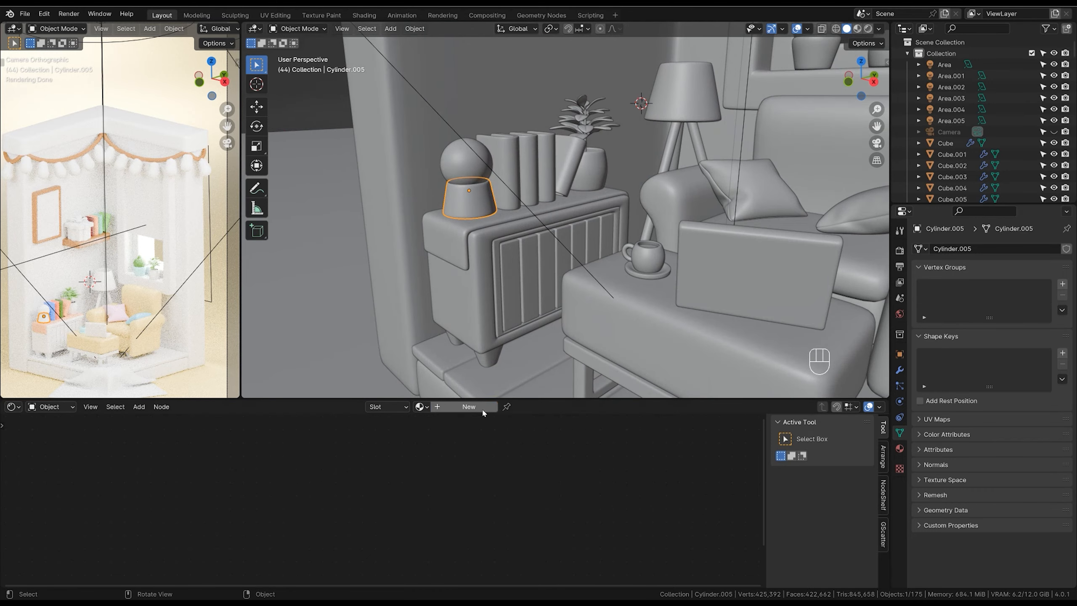
pyautogui.click(468, 406)
pyautogui.moveTo(458, 482); pyautogui.dragTo(615, 484)
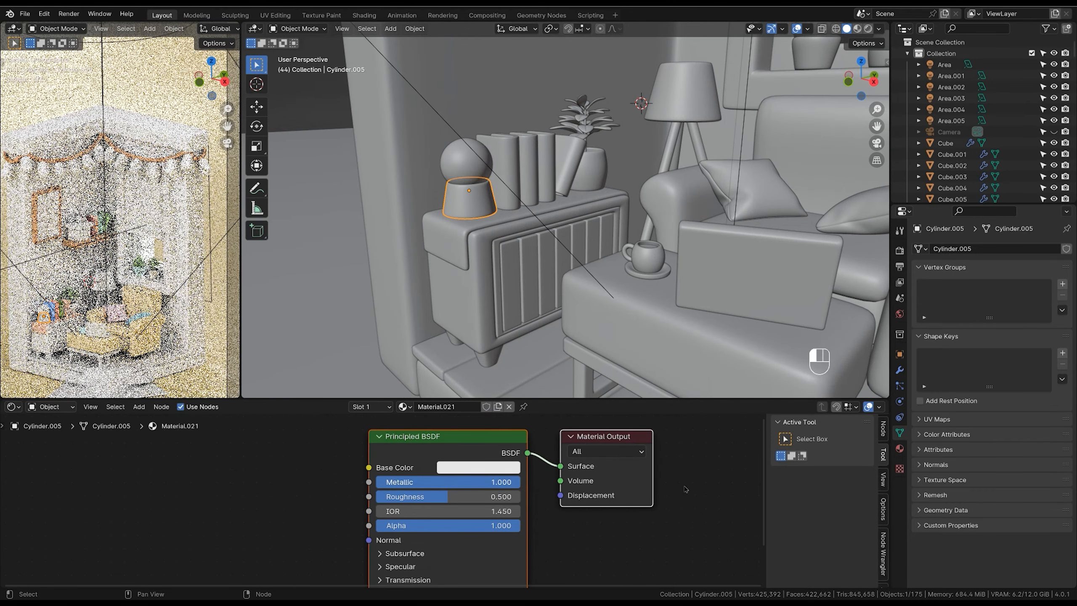
pyautogui.click(490, 471)
pyautogui.moveTo(571, 265); pyautogui.dragTo(577, 315)
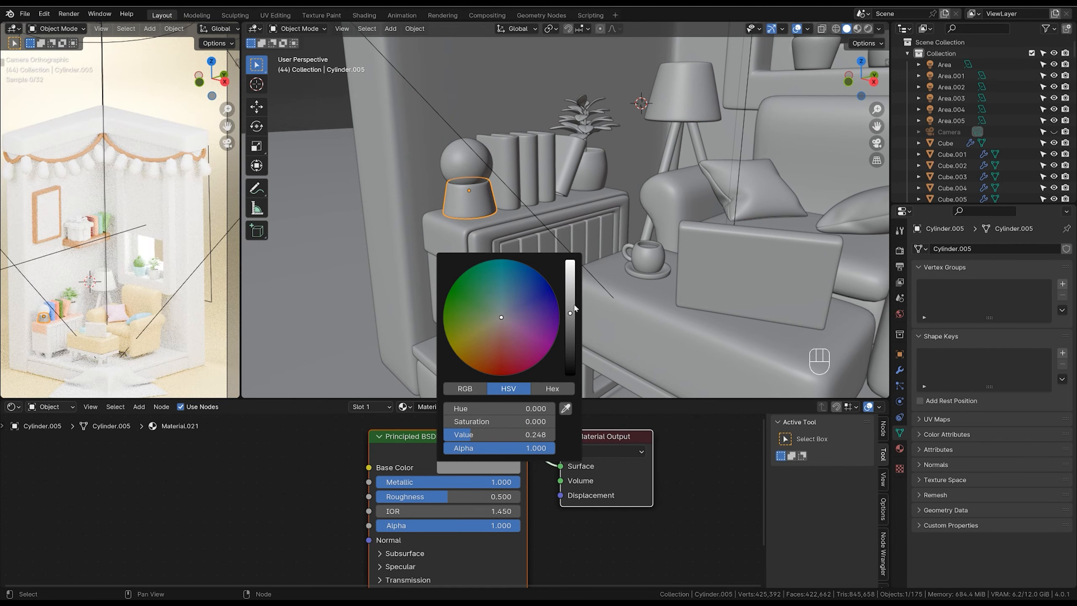
# Try a roughness of 0.2 on the sphere base's metallic material.
pyautogui.doubleClick(504, 499)
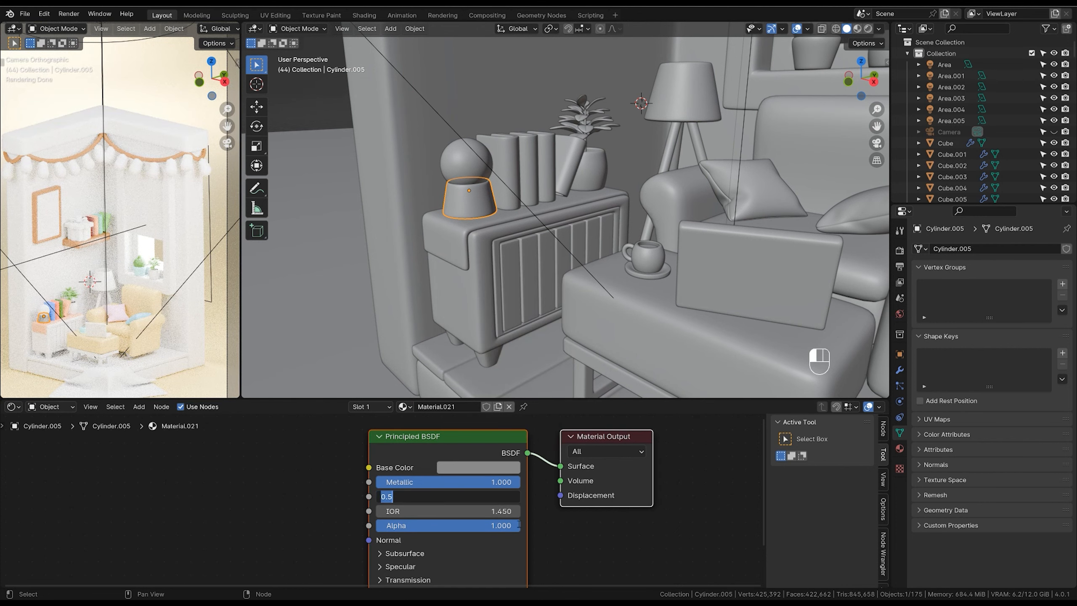
pyautogui.press('Return')
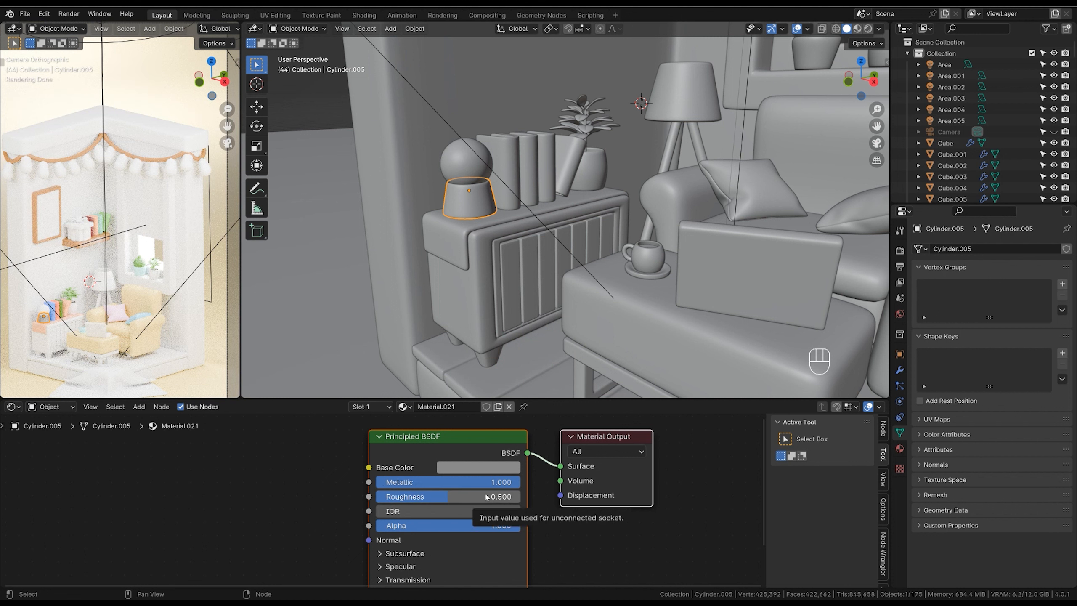
pyautogui.doubleClick(492, 496)
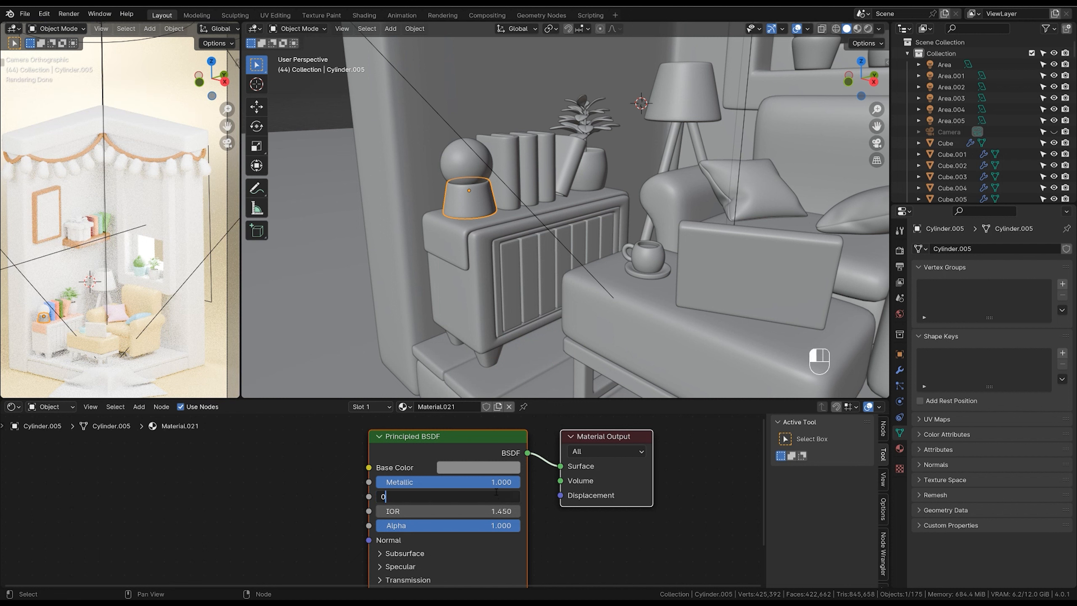
pyautogui.write('0.2')
pyautogui.press('Return')
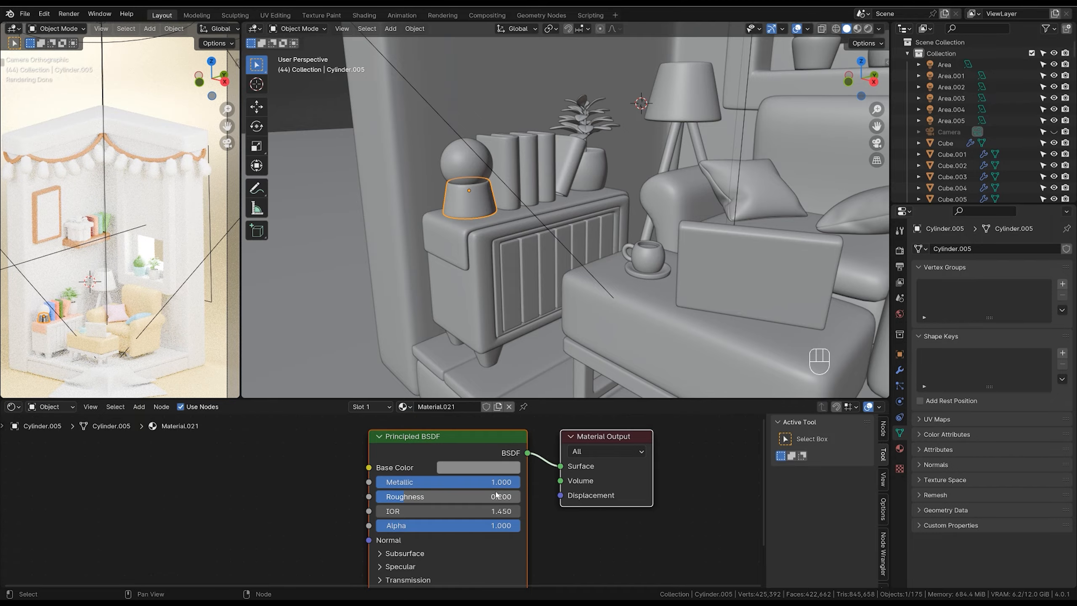
# Set the roughness of the sphere base's metallic material to 0.4.
pyautogui.keyDown('ctrl'); pyautogui.moveTo(169, 322); pyautogui.dragTo(168, 288, button='middle'); pyautogui.keyUp('ctrl')
pyautogui.keyDown('shift'); pyautogui.moveTo(168, 289); pyautogui.dragTo(170, 203, button='middle'); pyautogui.keyUp('shift')
pyautogui.keyDown('ctrl'); pyautogui.moveTo(165, 254); pyautogui.dragTo(144, 196, button='middle'); pyautogui.keyUp('ctrl')
pyautogui.keyDown('shift'); pyautogui.moveTo(113, 216); pyautogui.dragTo(199, 234, button='middle'); pyautogui.keyUp('shift')
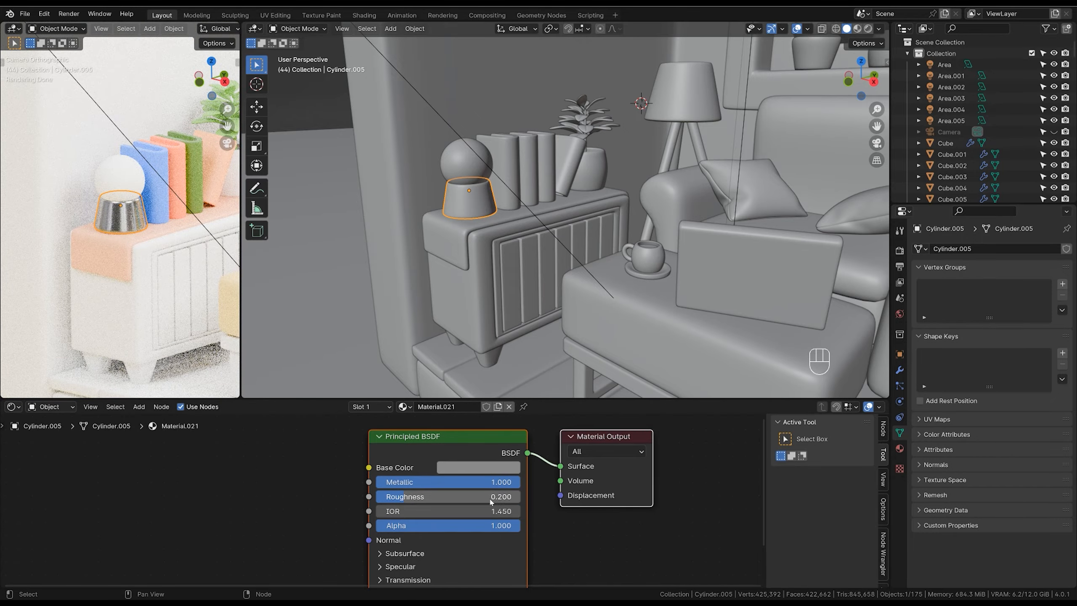
pyautogui.doubleClick(492, 496)
pyautogui.write('0.4')
pyautogui.press('Return')
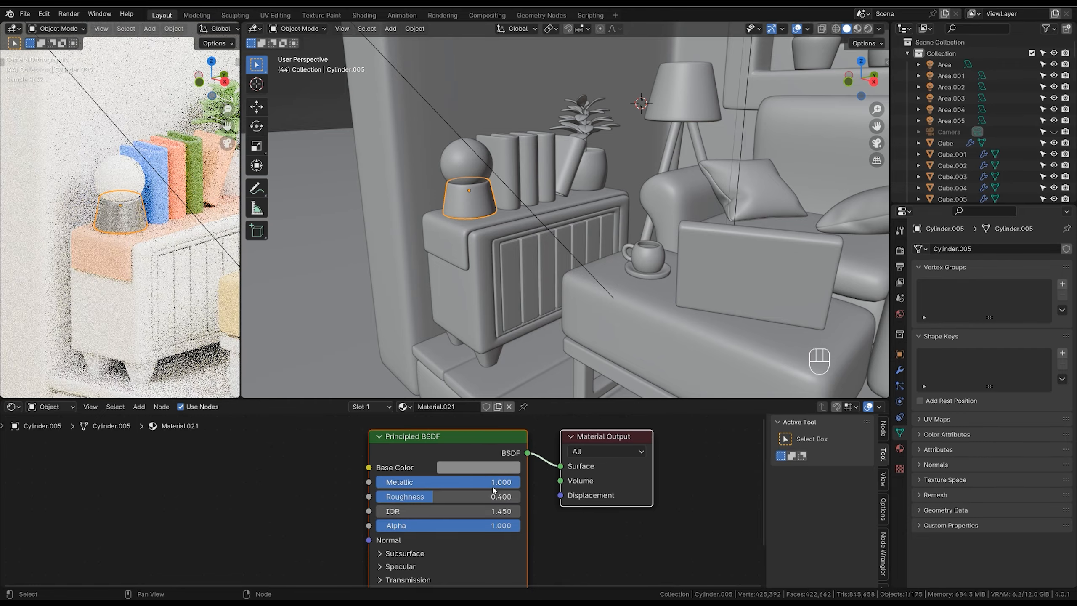
# Link the wall shelf's brown material to the floor lamp's three legs and the footstool's frame and legs.
pyautogui.keyDown('ctrl'); pyautogui.moveTo(202, 200); pyautogui.dragTo(151, 241, button='middle'); pyautogui.keyUp('ctrl')
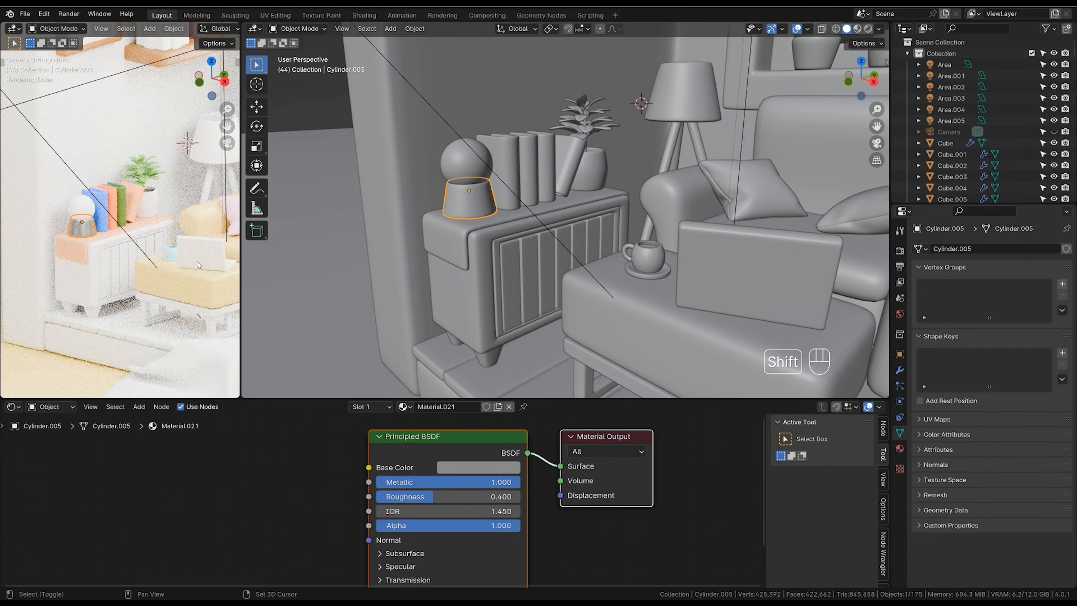
pyautogui.keyDown('shift'); pyautogui.moveTo(197, 262); pyautogui.dragTo(172, 241, button='middle'); pyautogui.keyUp('shift')
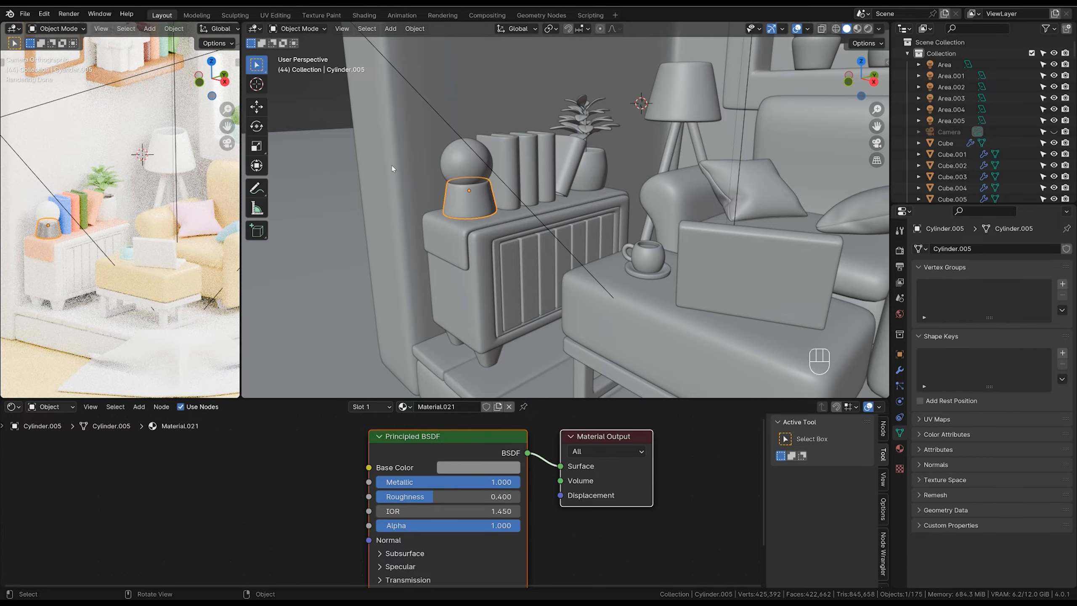
pyautogui.keyDown('shift'); pyautogui.moveTo(392, 168); pyautogui.dragTo(626, 259, button='middle'); pyautogui.keyUp('shift')
pyautogui.keyDown('shift'); pyautogui.click(630, 256); pyautogui.keyUp('shift')
pyautogui.keyDown('shift'); pyautogui.click(643, 252); pyautogui.keyUp('shift')
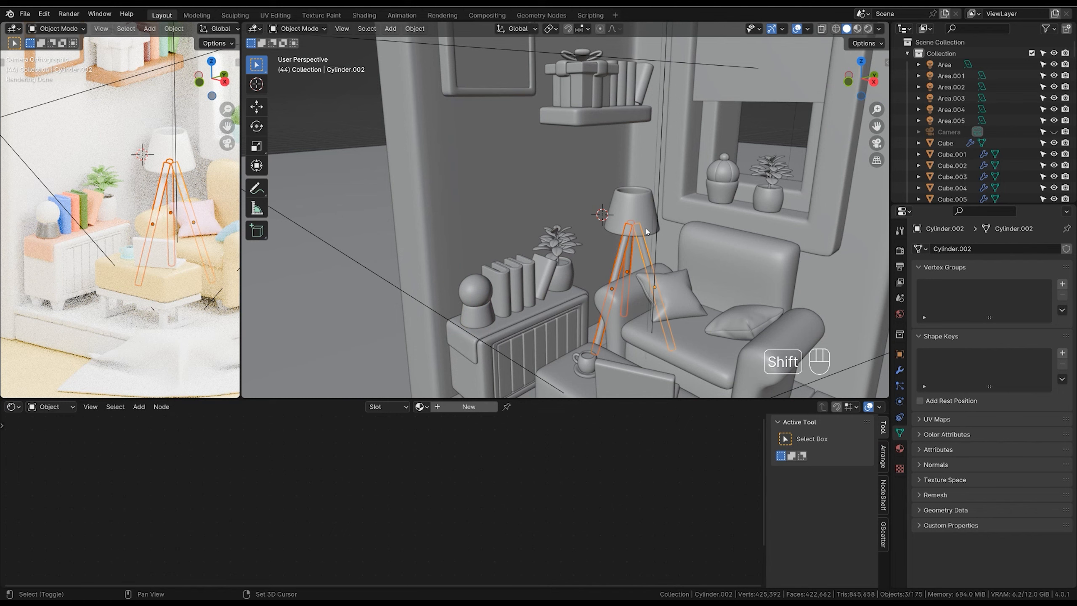
pyautogui.keyDown('ctrl'); pyautogui.moveTo(581, 181); pyautogui.dragTo(605, 312, button='middle'); pyautogui.keyUp('ctrl')
pyautogui.keyDown('shift'); pyautogui.moveTo(605, 311); pyautogui.dragTo(607, 269, button='middle'); pyautogui.keyUp('shift')
pyautogui.keyDown('shift'); pyautogui.click(584, 302); pyautogui.keyUp('shift')
pyautogui.keyDown('shift'); pyautogui.click(599, 289); pyautogui.keyUp('shift')
pyautogui.keyDown('shift'); pyautogui.click(603, 279); pyautogui.keyUp('shift')
pyautogui.keyDown('shift'); pyautogui.click(564, 118); pyautogui.keyUp('shift')
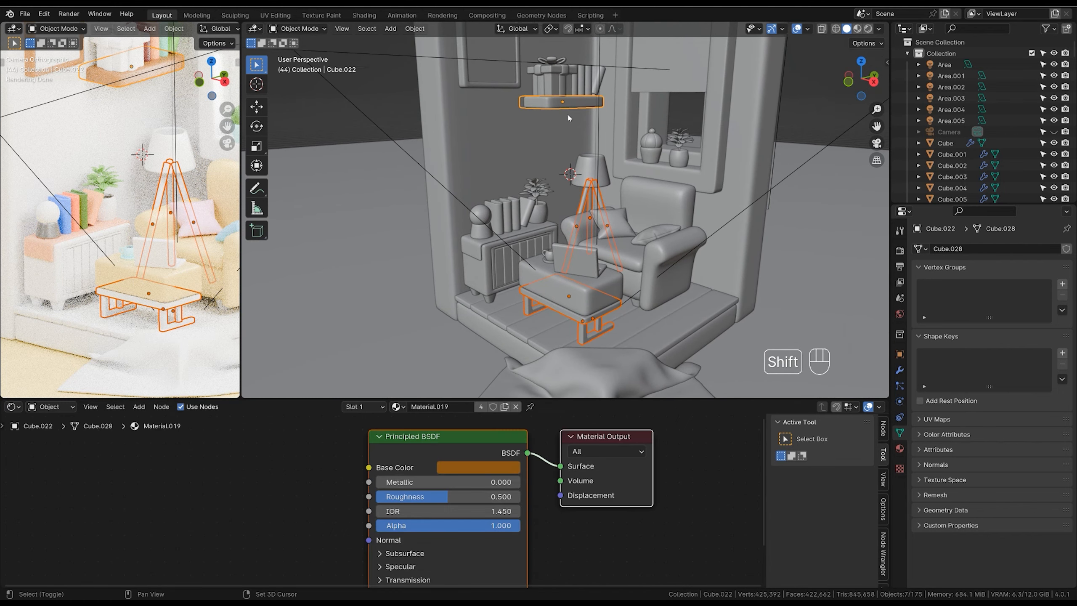
pyautogui.hotkey('ctrl', 'l')
pyautogui.click(563, 114)
# Make the brown material of one floor lamp leg a single-user copy and darken its colour to value 0.069.
pyautogui.click(597, 167)
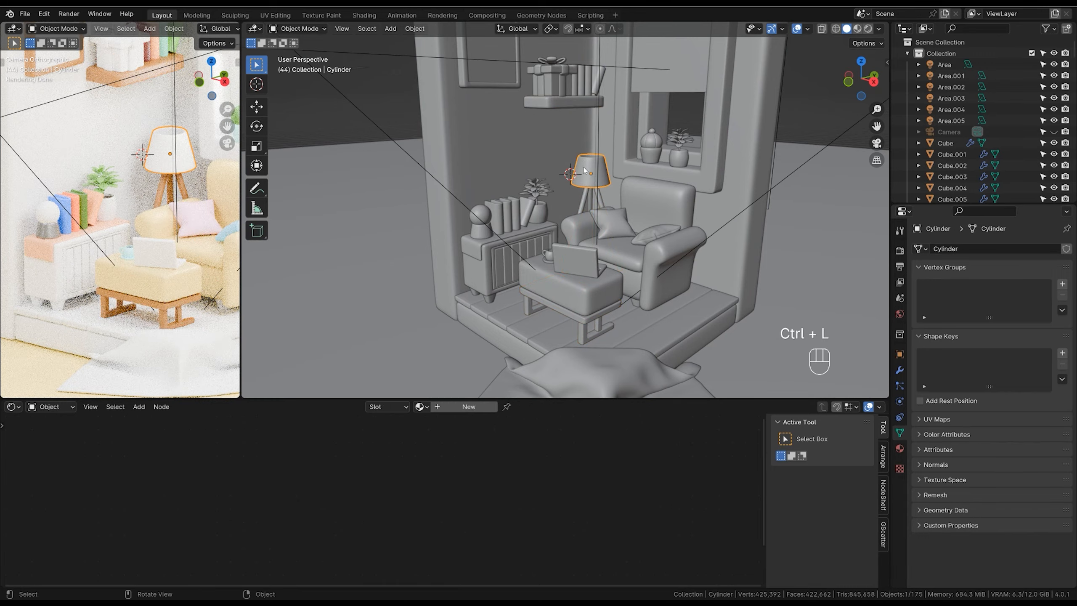
pyautogui.keyDown('shift'); pyautogui.moveTo(593, 172); pyautogui.dragTo(590, 205, button='middle'); pyautogui.keyUp('shift')
pyautogui.keyDown('ctrl'); pyautogui.moveTo(191, 223); pyautogui.dragTo(188, 263, button='middle'); pyautogui.keyUp('ctrl')
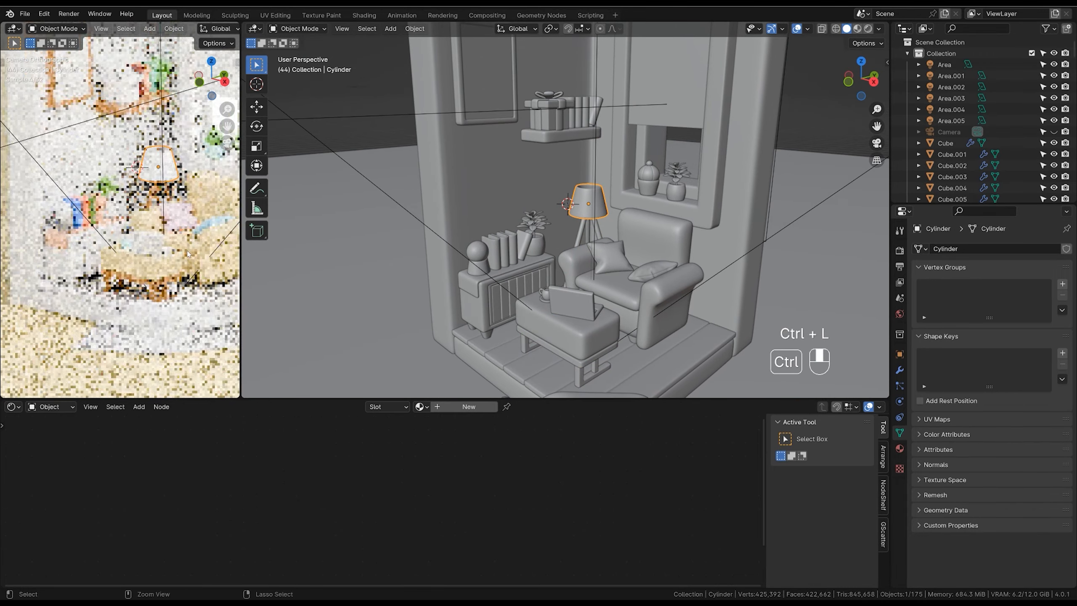
pyautogui.keyDown('shift'); pyautogui.moveTo(188, 246); pyautogui.dragTo(191, 193, button='middle'); pyautogui.keyUp('shift')
pyautogui.keyDown('ctrl'); pyautogui.moveTo(558, 242); pyautogui.dragTo(560, 224, button='middle'); pyautogui.keyUp('ctrl')
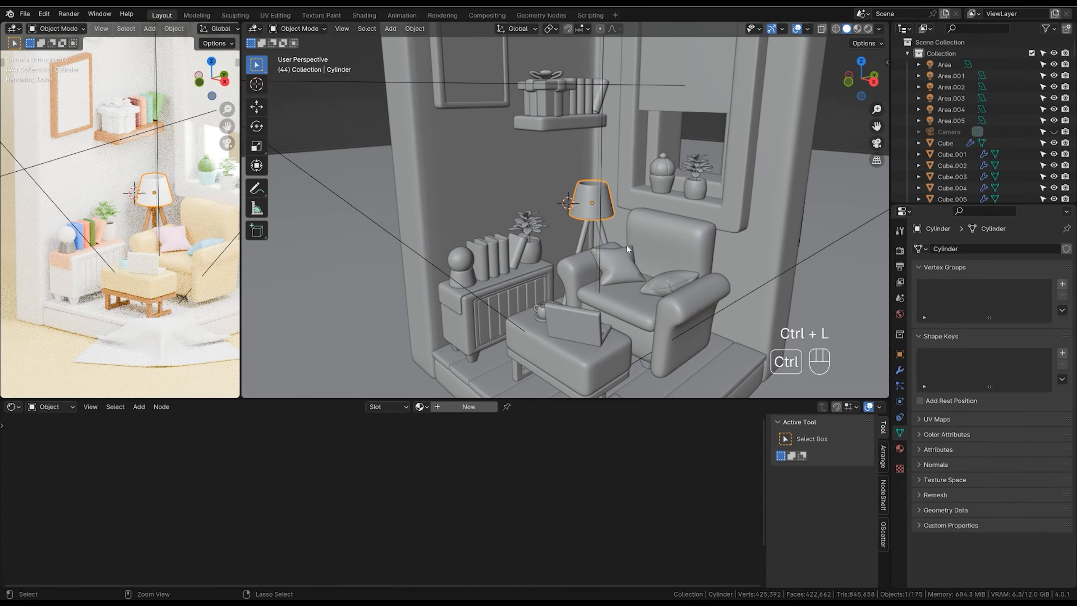
pyautogui.click(582, 240)
pyautogui.keyDown('ctrl'); pyautogui.moveTo(610, 255); pyautogui.dragTo(612, 240, button='middle'); pyautogui.keyUp('ctrl')
pyautogui.moveTo(612, 241)
pyautogui.keyDown('shift'); pyautogui.mouseDown(button='middle')
pyautogui.moveTo(614, 249)
pyautogui.moveTo(617, 231)
pyautogui.mouseUp(button='middle'); pyautogui.keyUp('shift')
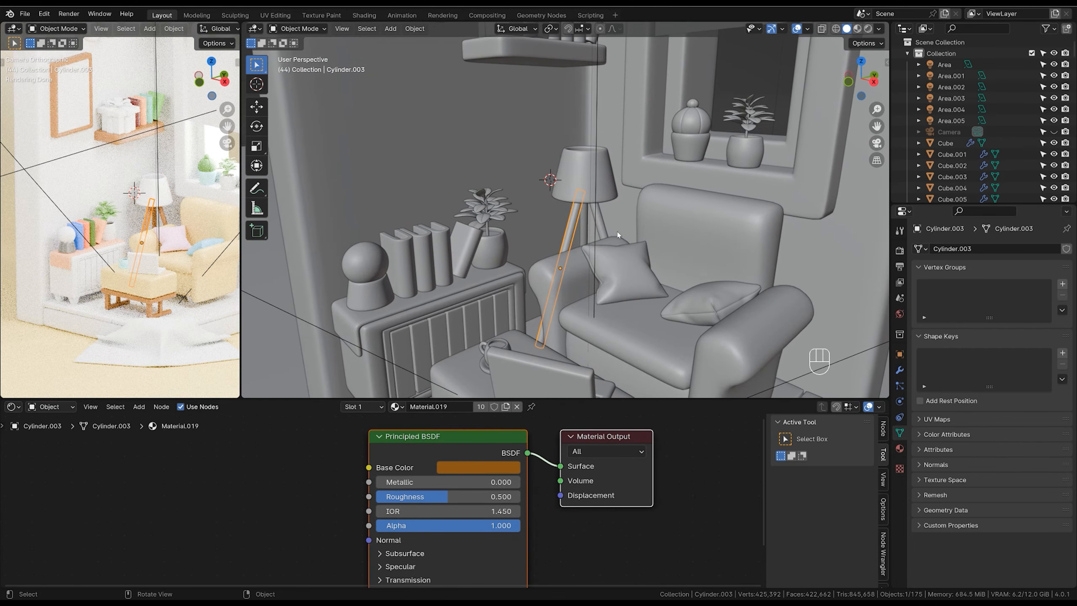
pyautogui.click(505, 406)
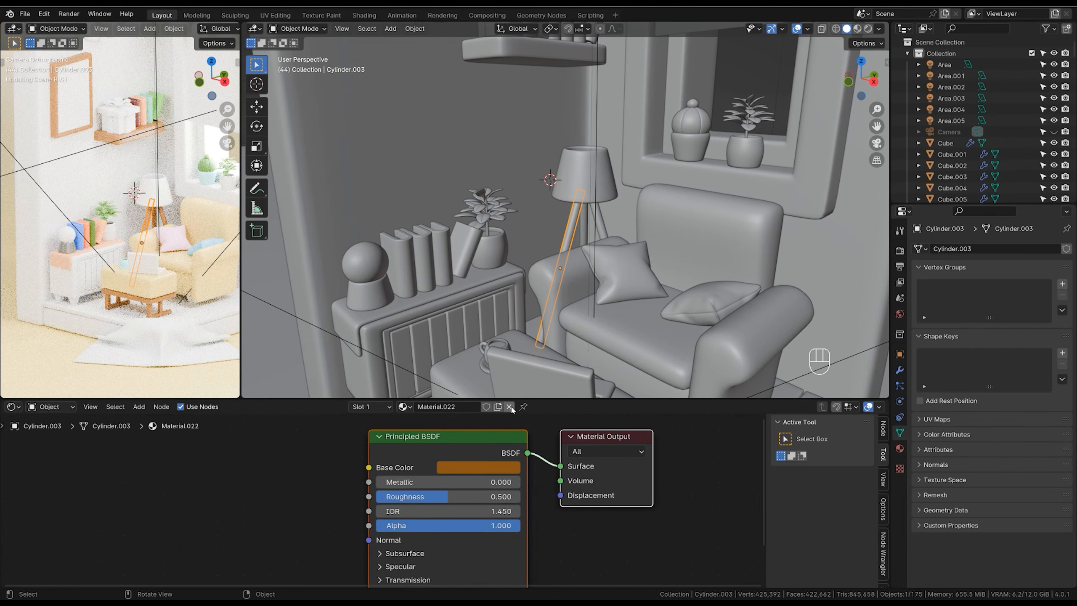
pyautogui.click(515, 467)
pyautogui.moveTo(571, 319); pyautogui.dragTo(571, 336)
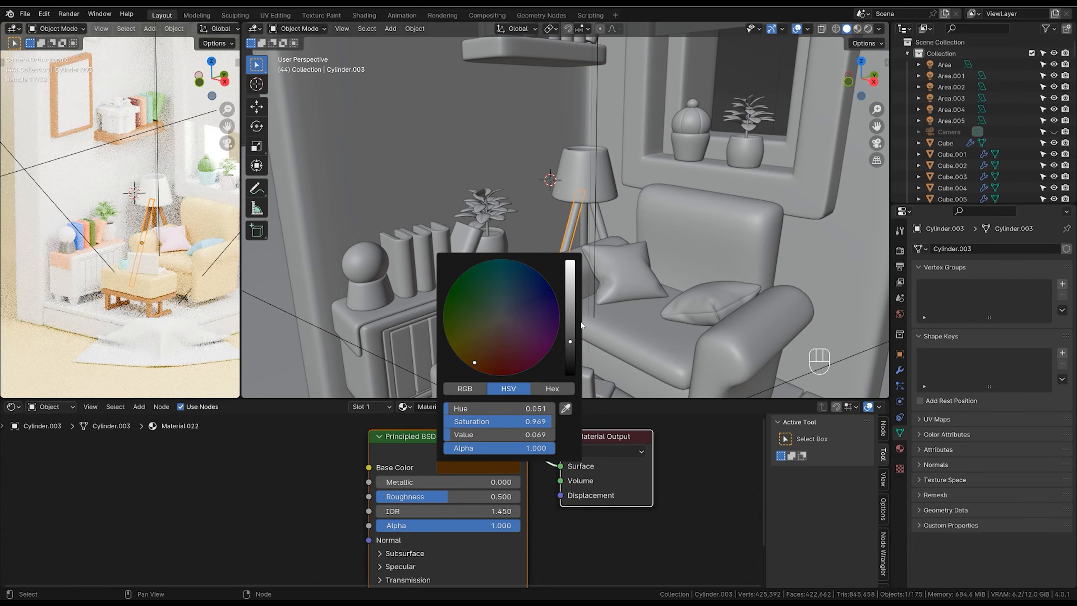
# Link that leg's dark brown material to the floor lamp's other two legs.
pyautogui.click(649, 210)
pyautogui.keyDown('ctrl'); pyautogui.moveTo(650, 210); pyautogui.dragTo(598, 239, button='middle'); pyautogui.keyUp('ctrl')
pyautogui.click(625, 238)
pyautogui.keyDown('shift'); pyautogui.click(596, 248); pyautogui.keyUp('shift')
pyautogui.keyDown('shift'); pyautogui.click(578, 254); pyautogui.keyUp('shift')
pyautogui.hotkey('ctrl', 'l')
pyautogui.click(577, 262)
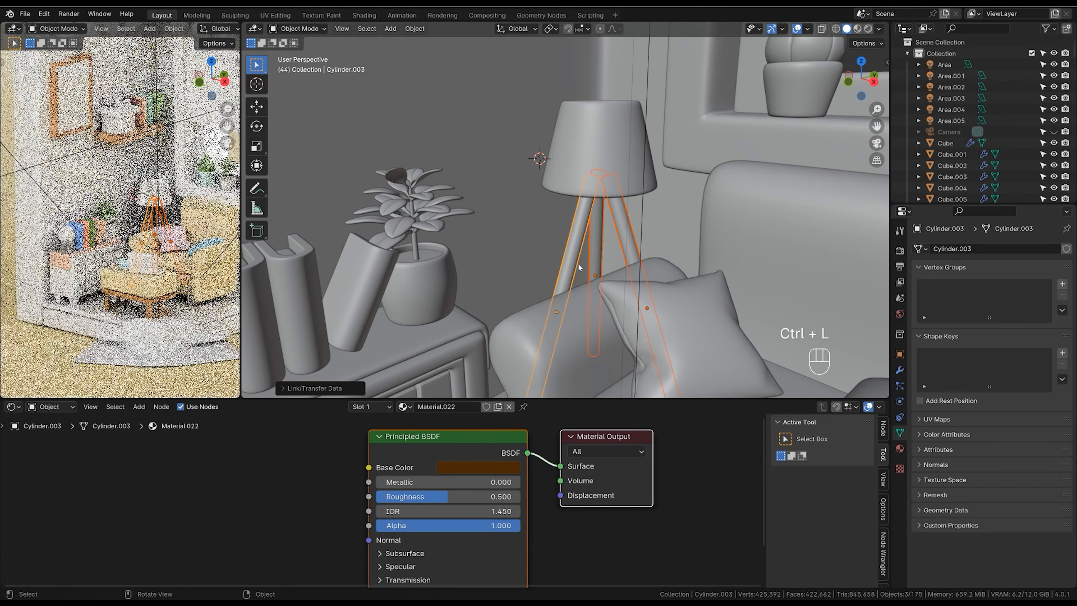
# Give the laptop's screen lid a new grey material with colour value about 0.2.
pyautogui.click(654, 219)
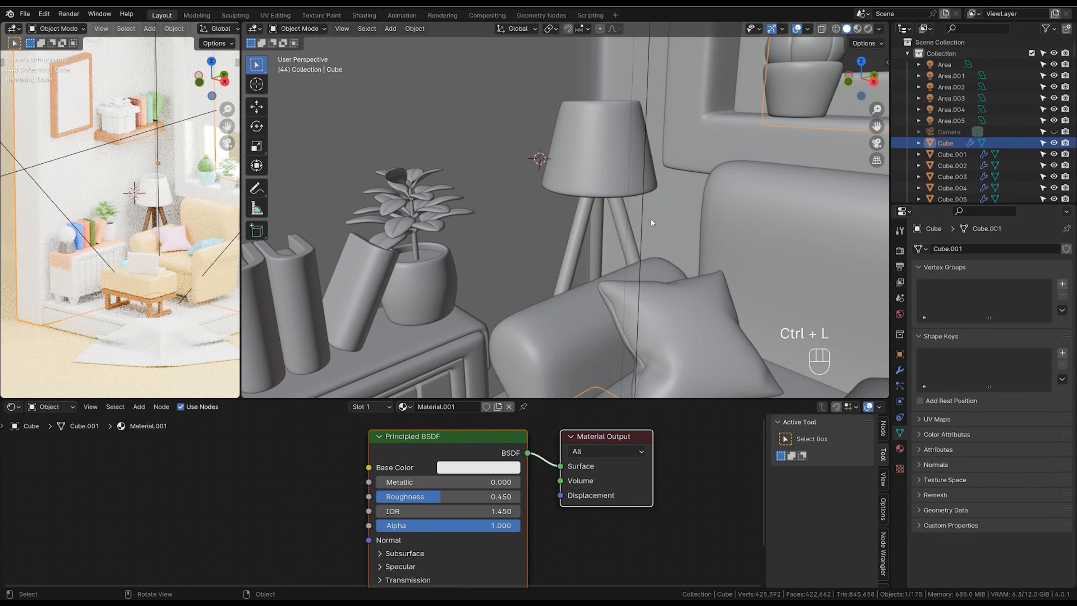
pyautogui.moveTo(650, 244)
pyautogui.keyDown('ctrl'); pyautogui.mouseDown(button='middle')
pyautogui.moveTo(639, 298)
pyautogui.moveTo(639, 250)
pyautogui.mouseUp(button='middle'); pyautogui.keyUp('ctrl')
pyautogui.keyDown('ctrl'); pyautogui.moveTo(640, 250); pyautogui.dragTo(636, 229, button='middle'); pyautogui.keyUp('ctrl')
pyautogui.click(529, 326)
pyautogui.click(469, 407)
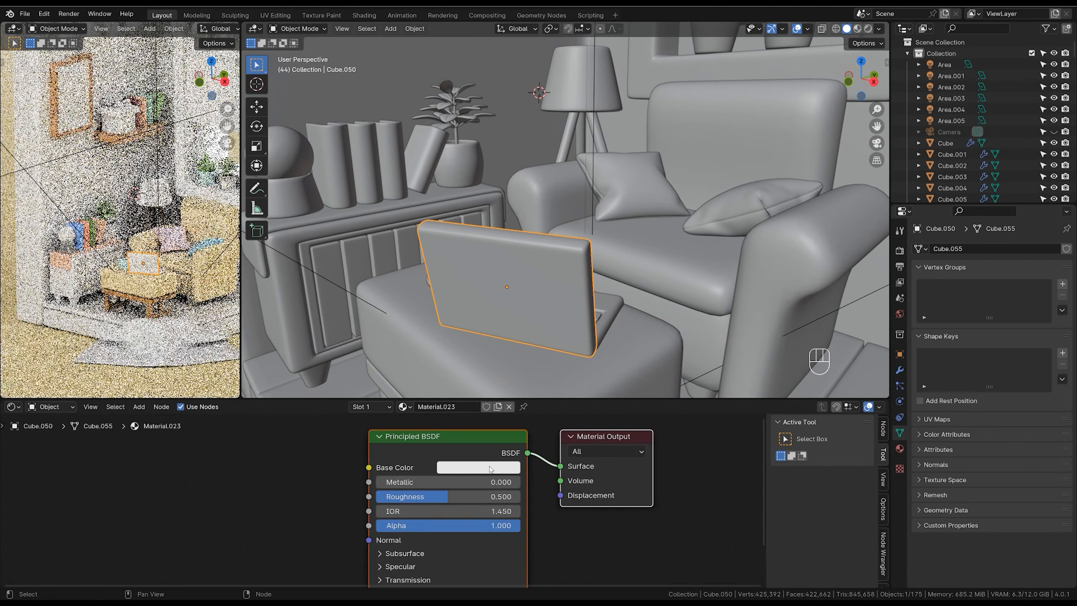
pyautogui.click(489, 466)
pyautogui.moveTo(570, 271); pyautogui.dragTo(573, 315)
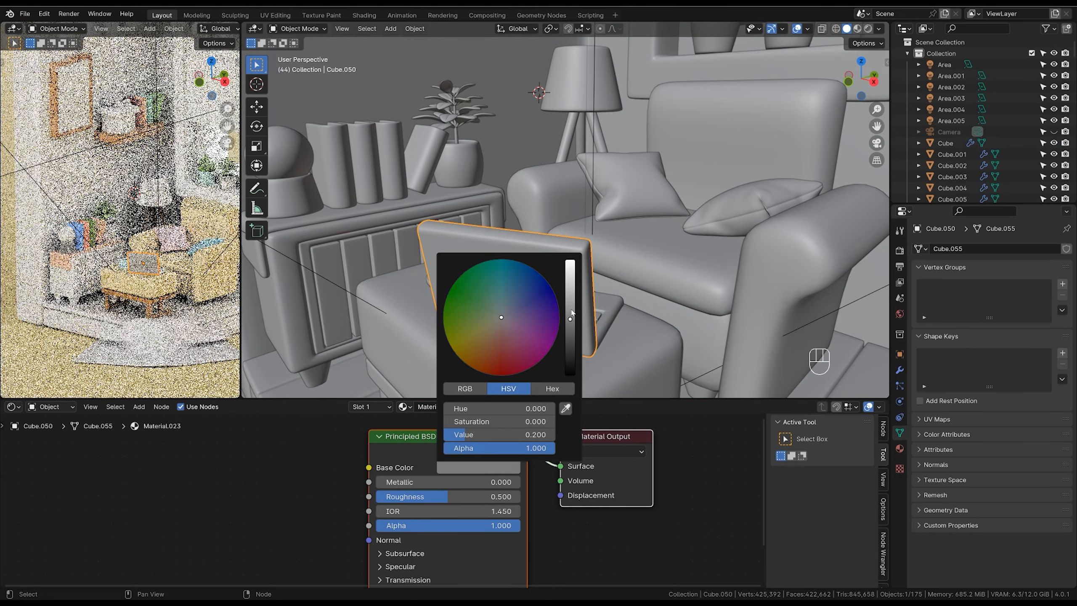
# Set the laptop lid material's roughness to 0.3 and make its grey base colour slightly darker.
pyautogui.click(461, 500)
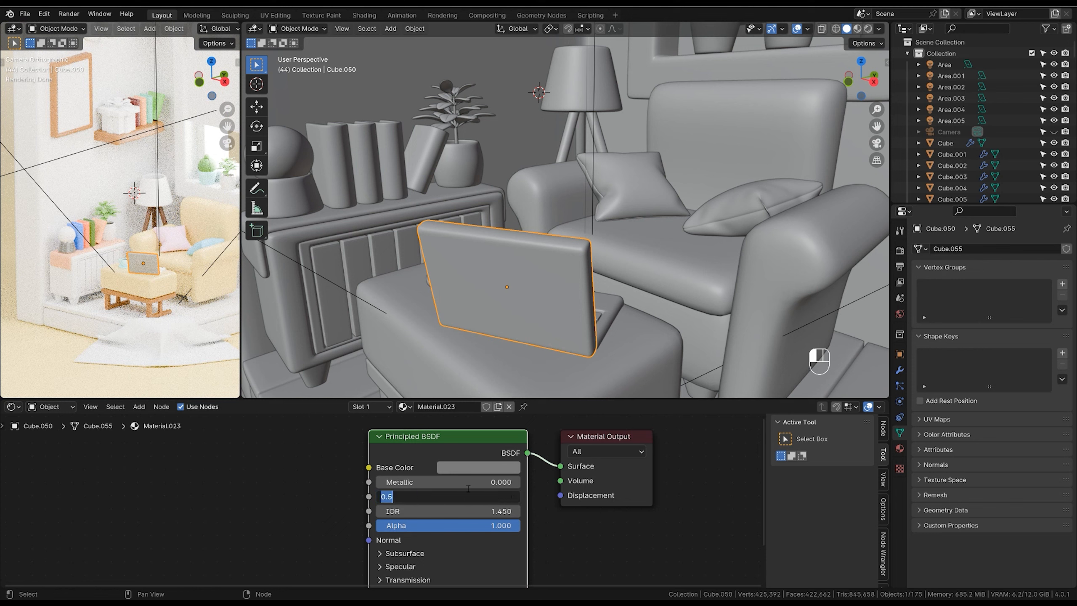
pyautogui.write('0.3')
pyautogui.press('Return')
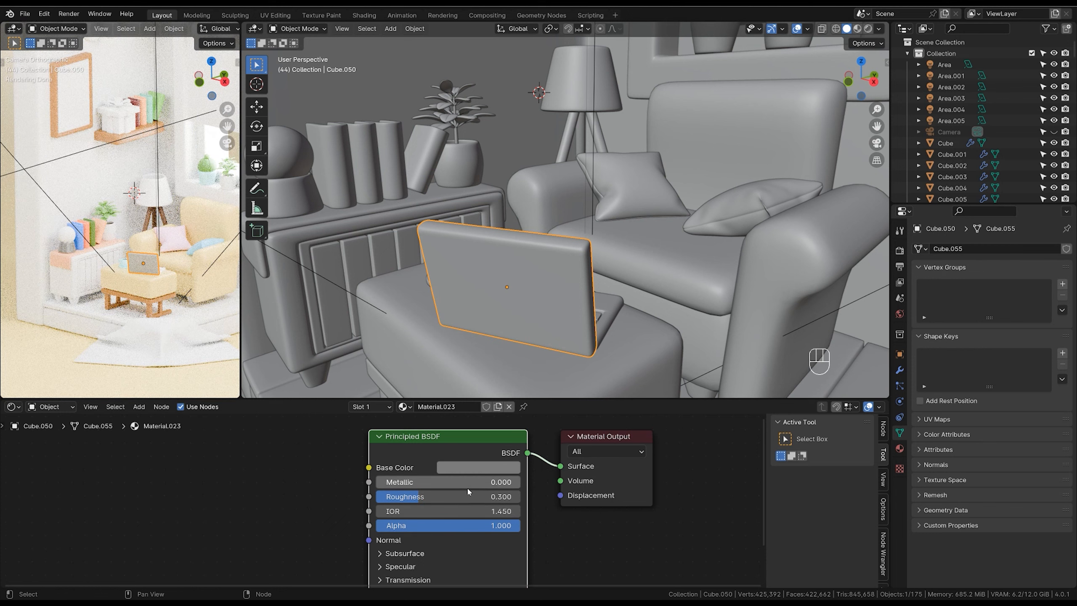
pyautogui.click(497, 467)
pyautogui.moveTo(572, 321); pyautogui.dragTo(572, 331)
# Link the laptop lid's grey material to the laptop's base and its three rows of keys.
pyautogui.click(598, 314)
pyautogui.moveTo(628, 319); pyautogui.dragTo(715, 333, button='middle')
pyautogui.scroll(-1, 572, 336)
pyautogui.scroll(2, 695, 331)
pyautogui.scroll(3, 654, 284)
pyautogui.keyDown('shift'); pyautogui.moveTo(530, 263); pyautogui.dragTo(618, 275, button='middle'); pyautogui.keyUp('shift')
pyautogui.keyDown('shift'); pyautogui.click(603, 313); pyautogui.keyUp('shift')
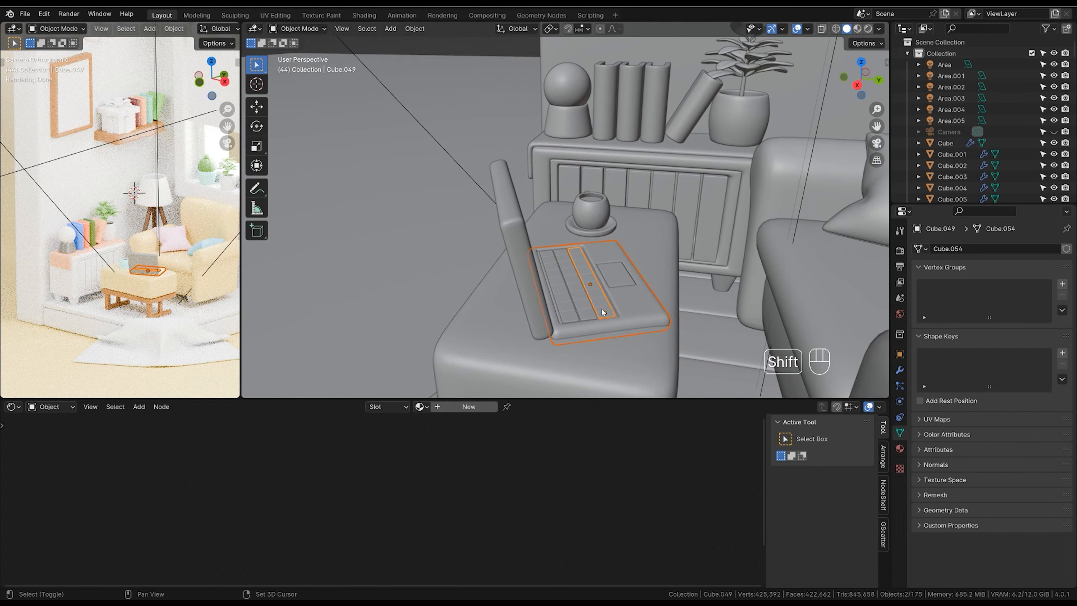
pyautogui.keyDown('shift'); pyautogui.click(589, 315); pyautogui.keyUp('shift')
pyautogui.keyDown('shift'); pyautogui.click(570, 318); pyautogui.keyUp('shift')
pyautogui.keyDown('shift'); pyautogui.click(635, 295); pyautogui.keyUp('shift')
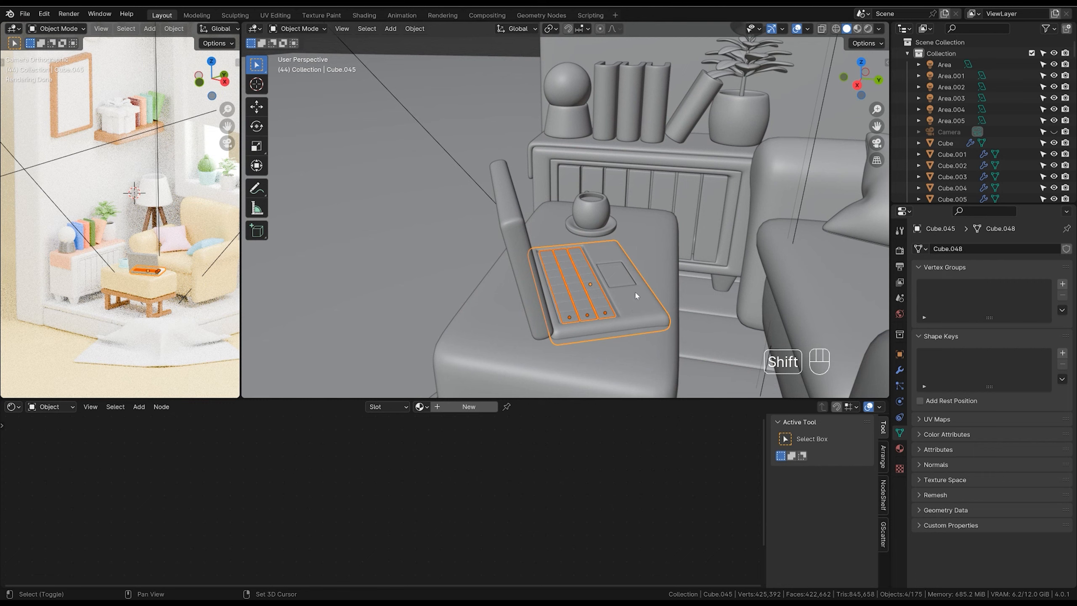
pyautogui.keyDown('shift'); pyautogui.click(522, 293); pyautogui.keyUp('shift')
pyautogui.hotkey('ctrl', 'l')
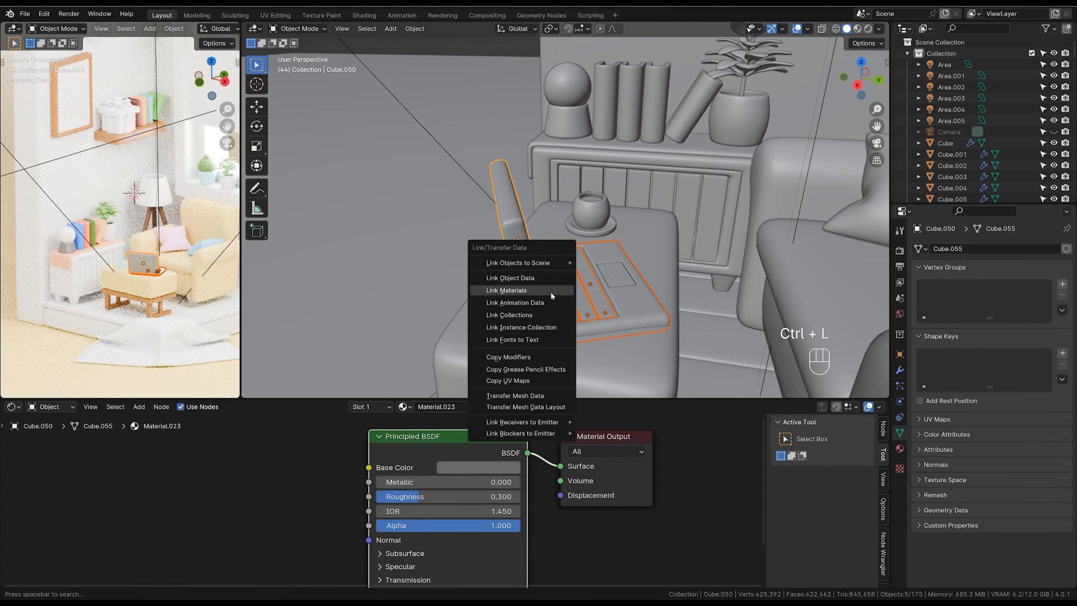
# Create a new material for the laptop's touchpad and darken its base color to a value of about 0.05.
pyautogui.click(615, 284)
pyautogui.scroll(2, 615, 284)
pyautogui.click(624, 287)
pyautogui.click(467, 406)
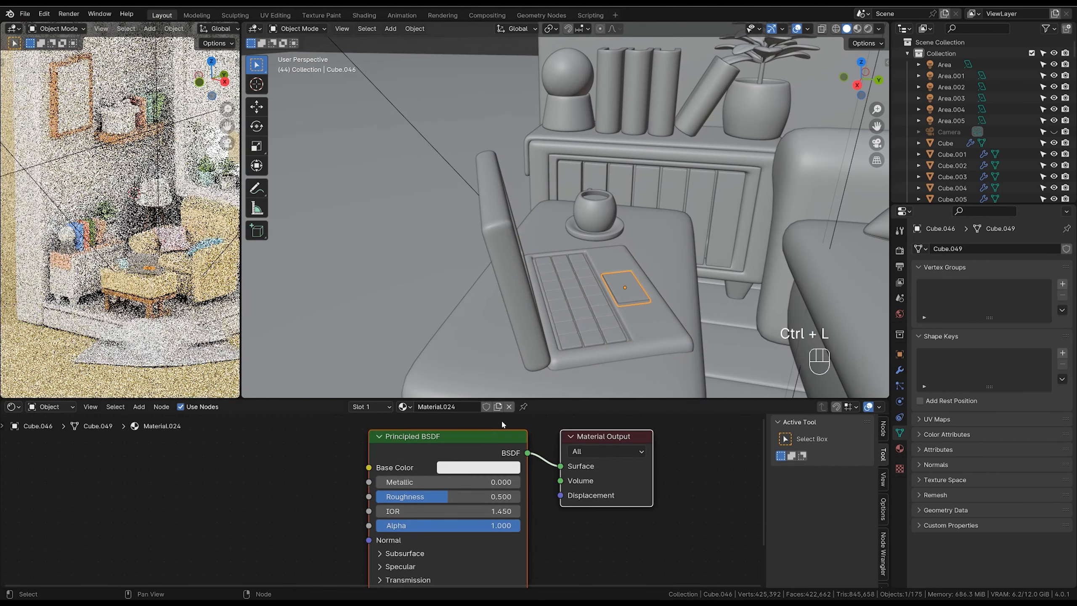
pyautogui.click(478, 467)
pyautogui.moveTo(573, 313); pyautogui.dragTo(574, 348)
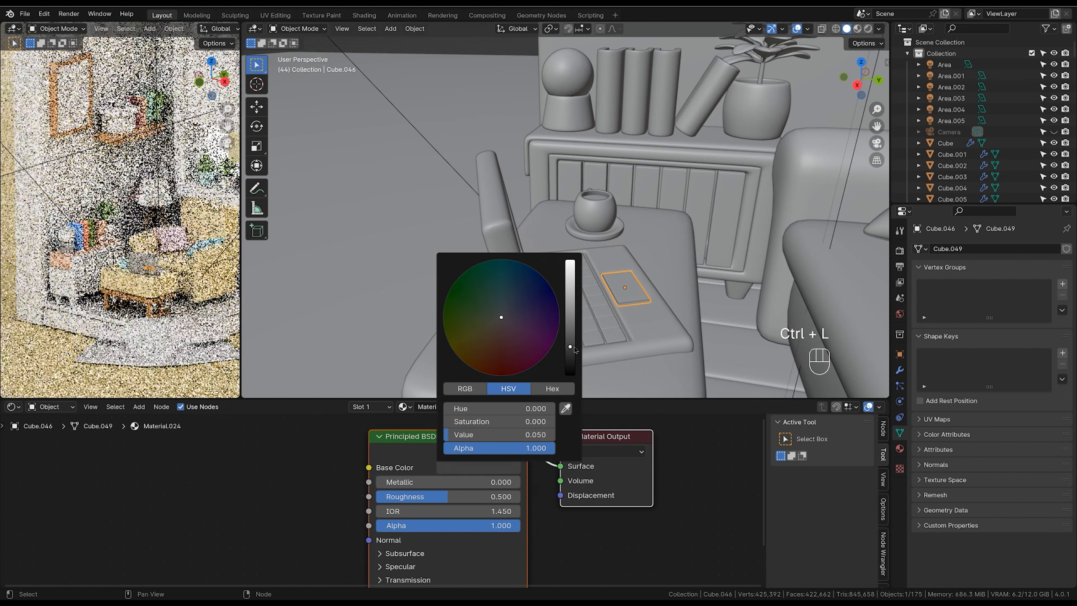
# Set the roughness of the touchpad material to 0.4.
pyautogui.doubleClick(466, 495)
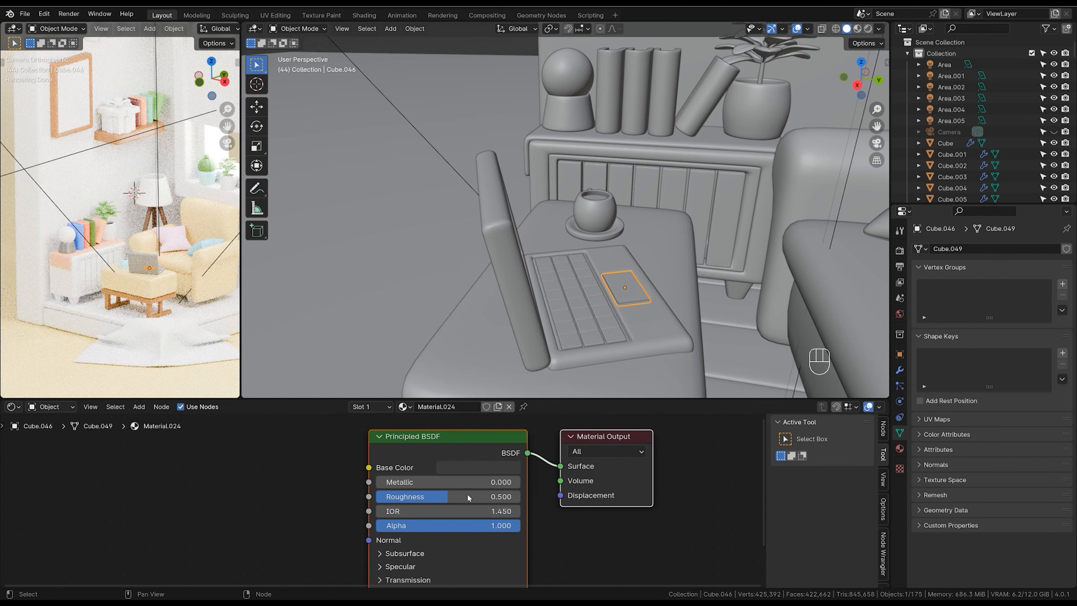
pyautogui.write('0.2')
pyautogui.hotkey('ctrl', 'a')
pyautogui.write('0.4')
pyautogui.press('Return')
# Link the brown material of the footstool's legs to the armchair feet and the cabinet feet.
pyautogui.keyDown('ctrl'); pyautogui.moveTo(659, 262); pyautogui.dragTo(670, 326, button='middle'); pyautogui.keyUp('ctrl')
pyautogui.keyDown('shift'); pyautogui.moveTo(670, 327); pyautogui.dragTo(659, 271, button='middle'); pyautogui.keyUp('shift')
pyautogui.keyDown('ctrl'); pyautogui.moveTo(659, 271); pyautogui.dragTo(701, 240, button='middle'); pyautogui.keyUp('ctrl')
pyautogui.keyDown('ctrl'); pyautogui.moveTo(701, 239); pyautogui.dragTo(730, 285, button='middle'); pyautogui.keyUp('ctrl')
pyautogui.keyDown('shift'); pyautogui.moveTo(729, 284); pyautogui.dragTo(775, 270, button='middle'); pyautogui.keyUp('shift')
pyautogui.click(777, 271)
pyautogui.press('shift')
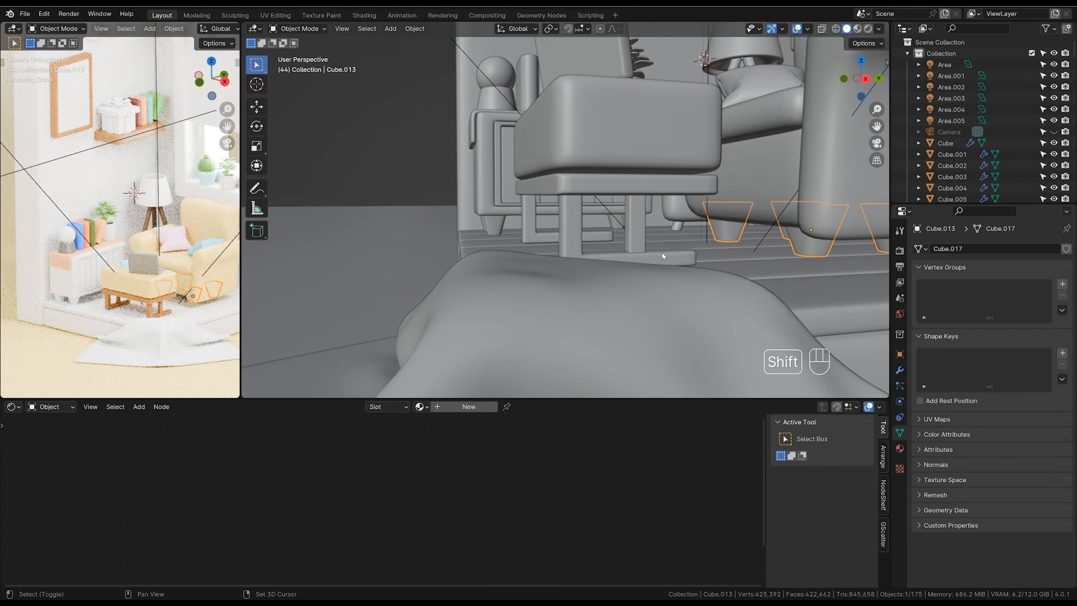
pyautogui.keyDown('shift'); pyautogui.click(496, 223); pyautogui.keyUp('shift')
pyautogui.keyDown('shift'); pyautogui.click(577, 234); pyautogui.keyUp('shift')
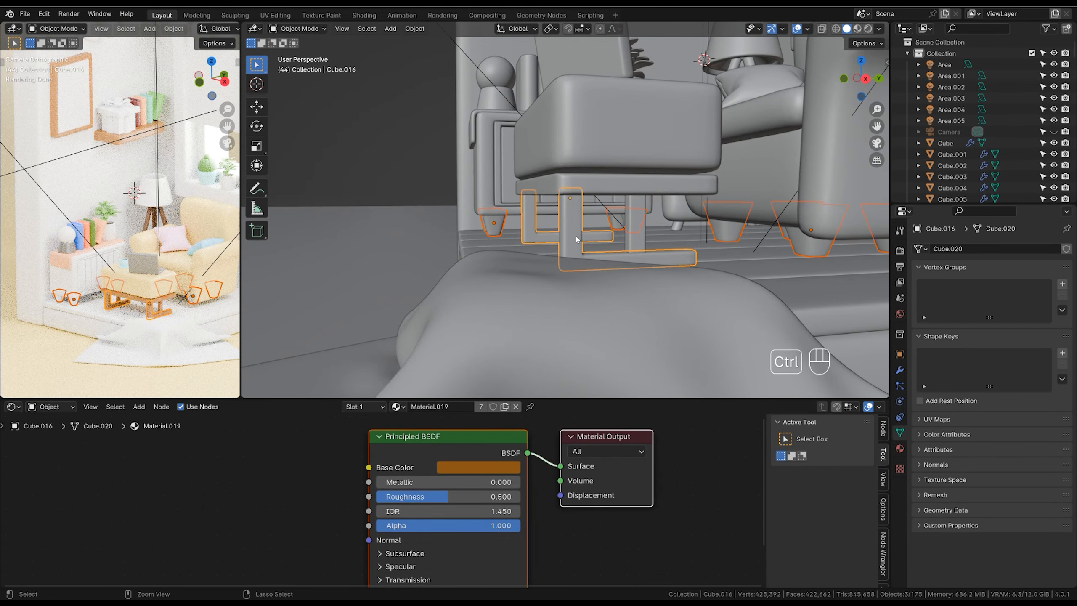
pyautogui.hotkey('ctrl', 'l')
pyautogui.click(576, 238)
pyautogui.click(616, 221)
pyautogui.keyDown('ctrl'); pyautogui.moveTo(620, 221); pyautogui.dragTo(630, 255, button='middle'); pyautogui.keyUp('ctrl')
pyautogui.scroll(-5, 190, 263)
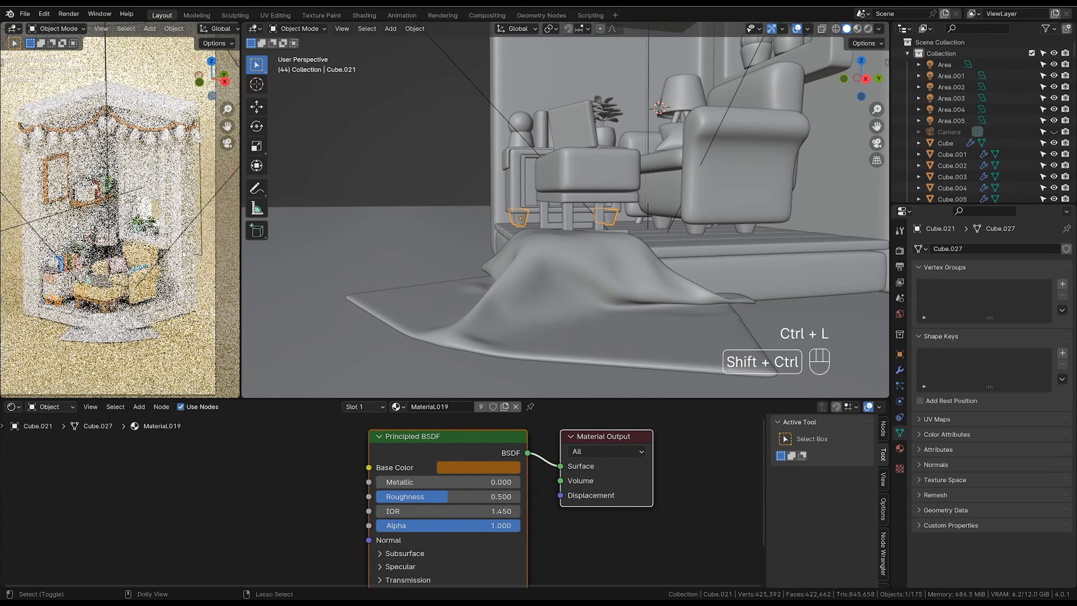
# Create a new material for the ribbon on the gift box on the wall shelf and make its base color saturated orange-red.
pyautogui.scroll(4, 189, 264)
pyautogui.keyDown('shift'); pyautogui.moveTo(190, 264); pyautogui.dragTo(207, 263, button='middle'); pyautogui.keyUp('shift')
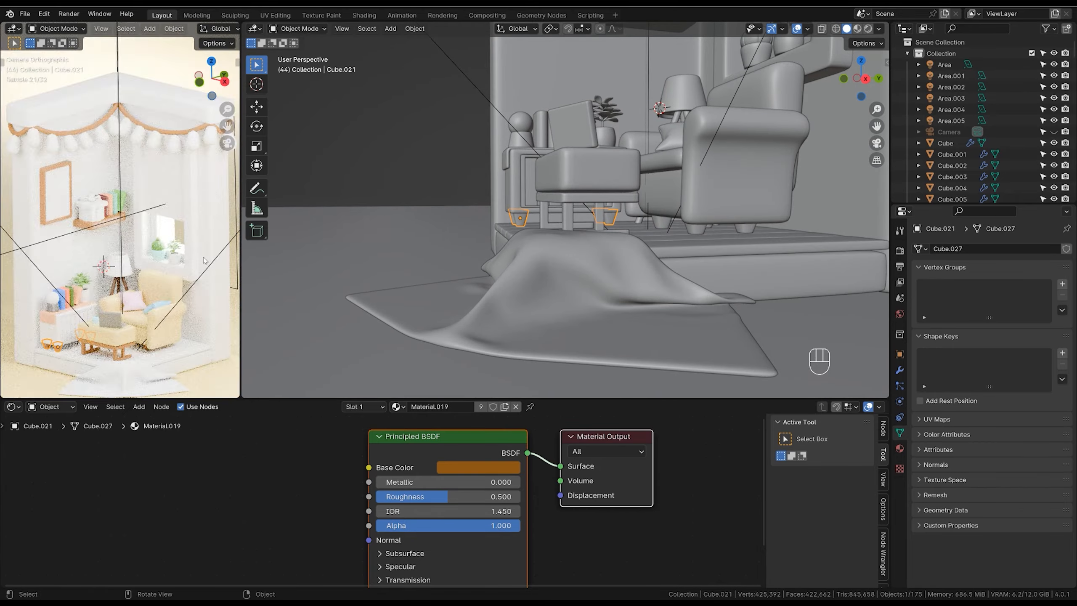
pyautogui.keyDown('shift'); pyautogui.moveTo(632, 165); pyautogui.dragTo(669, 238, button='middle'); pyautogui.keyUp('shift')
pyautogui.keyDown('ctrl'); pyautogui.moveTo(670, 238); pyautogui.dragTo(667, 132, button='middle'); pyautogui.keyUp('ctrl')
pyautogui.keyDown('shift'); pyautogui.moveTo(668, 131); pyautogui.dragTo(601, 253, button='middle'); pyautogui.keyUp('shift')
pyautogui.click(603, 172)
pyautogui.keyDown('shift'); pyautogui.click(602, 173); pyautogui.keyUp('shift')
pyautogui.moveTo(602, 173); pyautogui.dragTo(611, 178, button='middle')
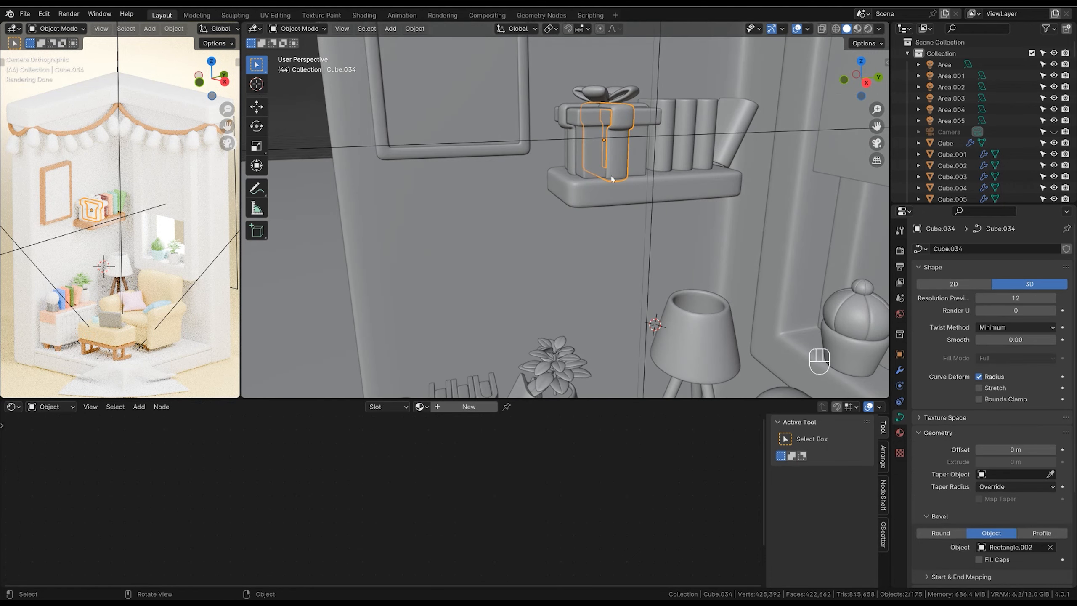
pyautogui.click(468, 406)
pyautogui.click(478, 466)
pyautogui.click(493, 370)
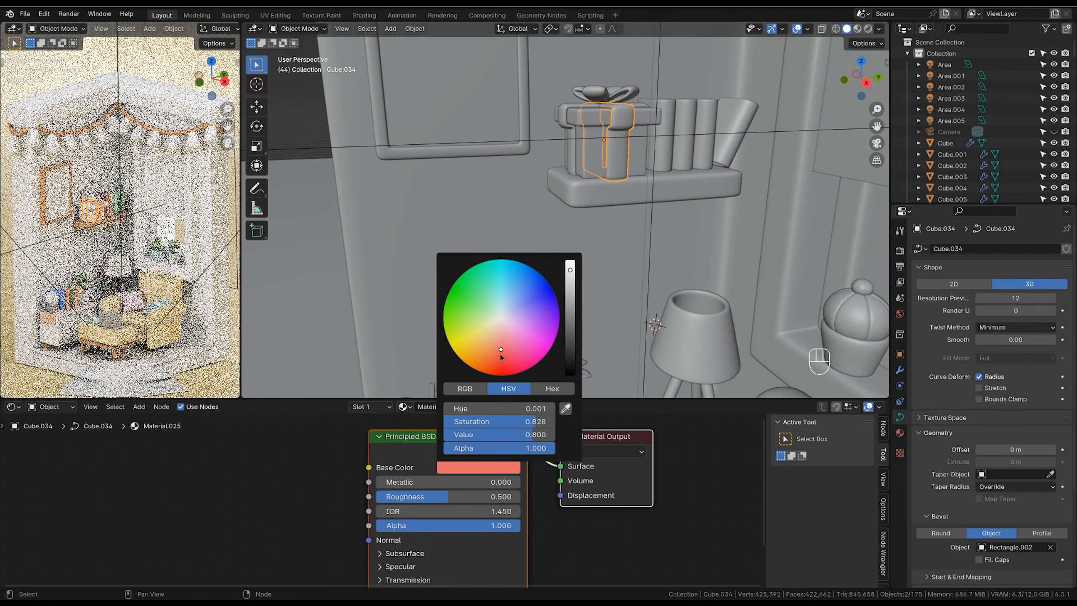
# Set the ribbon material's roughness to 0.35 and adjust its base color to a brighter, purer red.
pyautogui.keyDown('shift'); pyautogui.moveTo(623, 169); pyautogui.dragTo(628, 202, button='middle'); pyautogui.keyUp('shift')
pyautogui.click(478, 492)
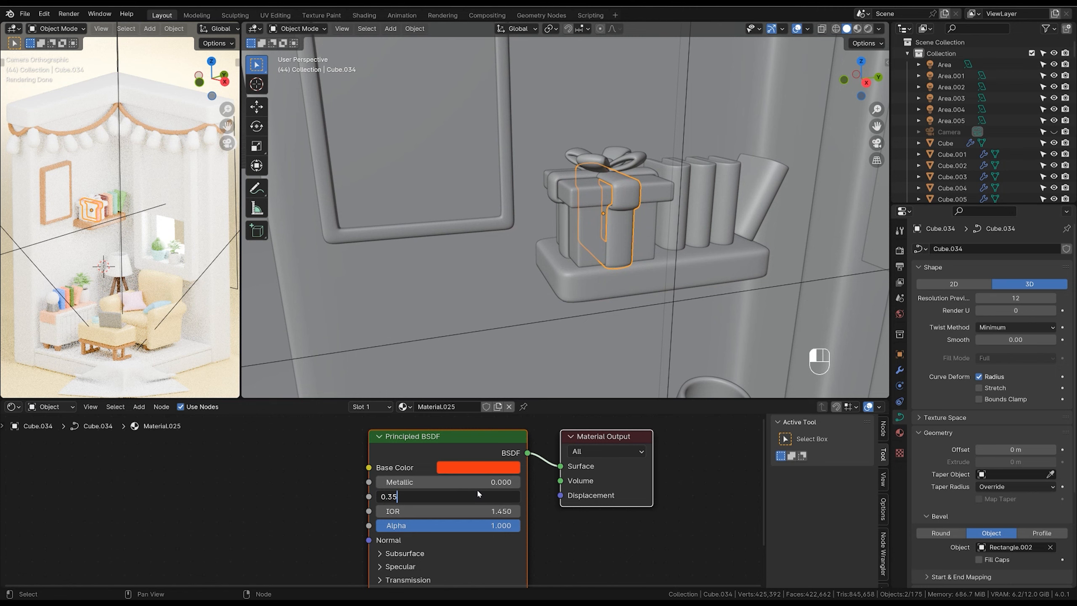
pyautogui.press('Return')
pyautogui.click(478, 467)
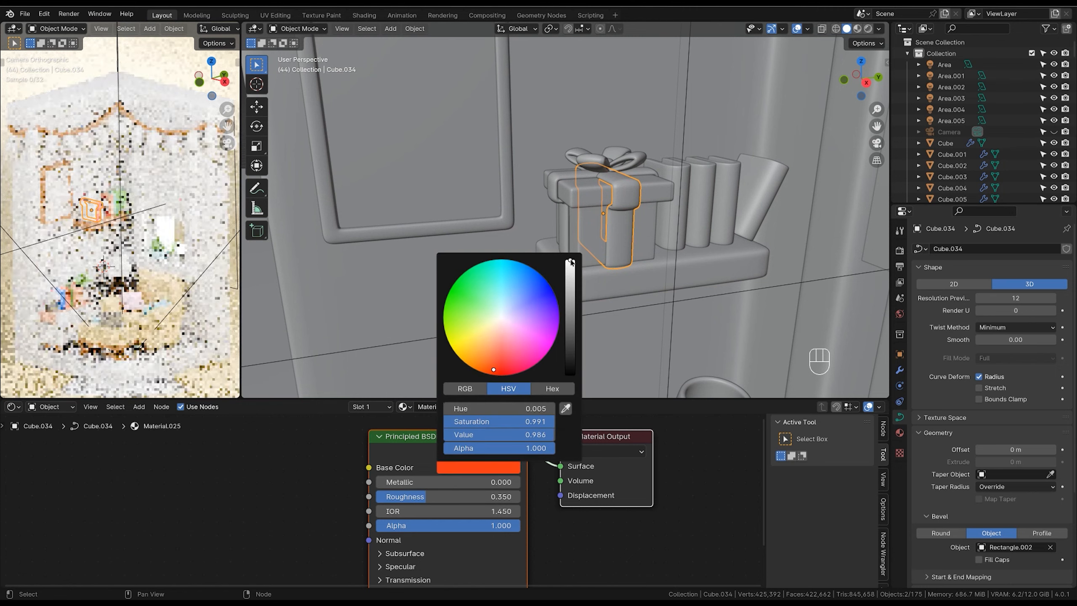
pyautogui.moveTo(491, 371); pyautogui.dragTo(495, 377)
pyautogui.click(631, 270)
# Link the red ribbon material to the bow loops and the crossing ribbon of the gift box.
pyautogui.keyDown('shift'); pyautogui.moveTo(627, 210); pyautogui.dragTo(608, 257, button='middle'); pyautogui.keyUp('shift')
pyautogui.click(613, 233)
pyautogui.click(566, 205)
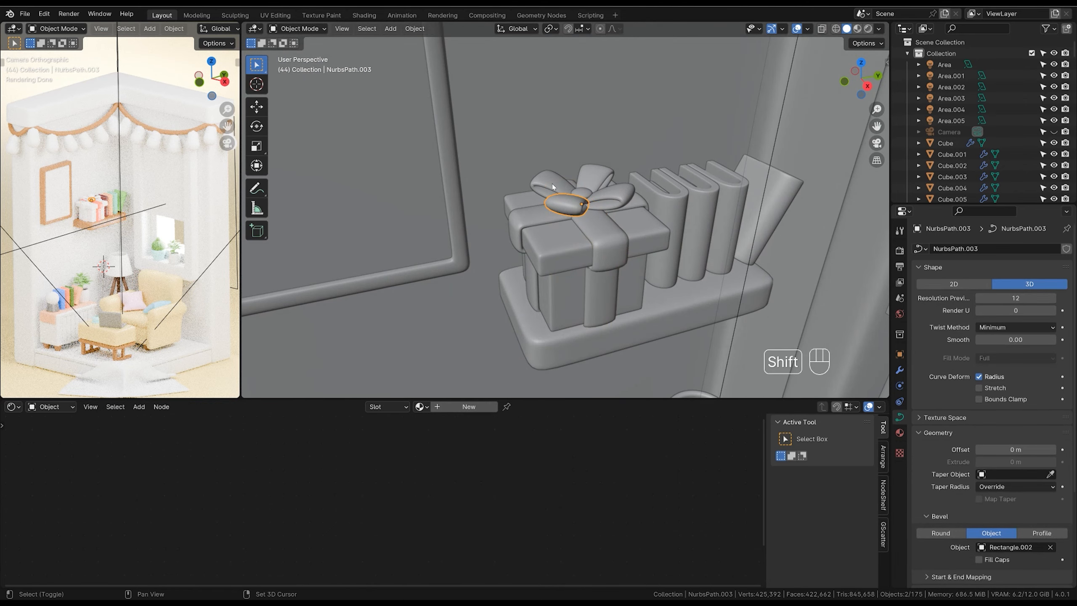
pyautogui.keyDown('shift'); pyautogui.click(579, 206); pyautogui.keyUp('shift')
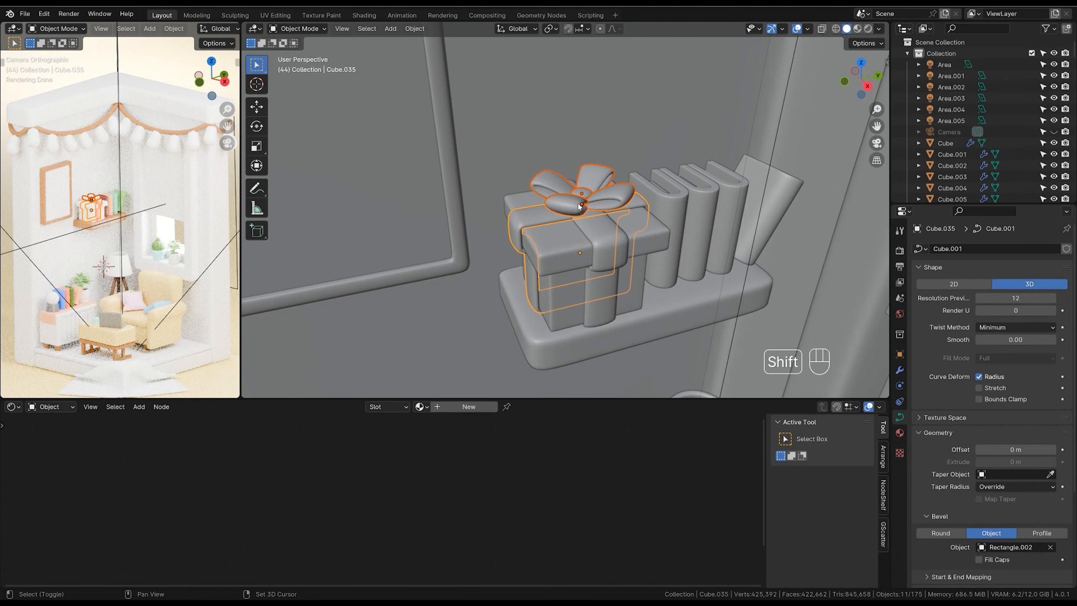
pyautogui.keyDown('shift'); pyautogui.click(613, 243); pyautogui.keyUp('shift')
pyautogui.hotkey('ctrl', 'l')
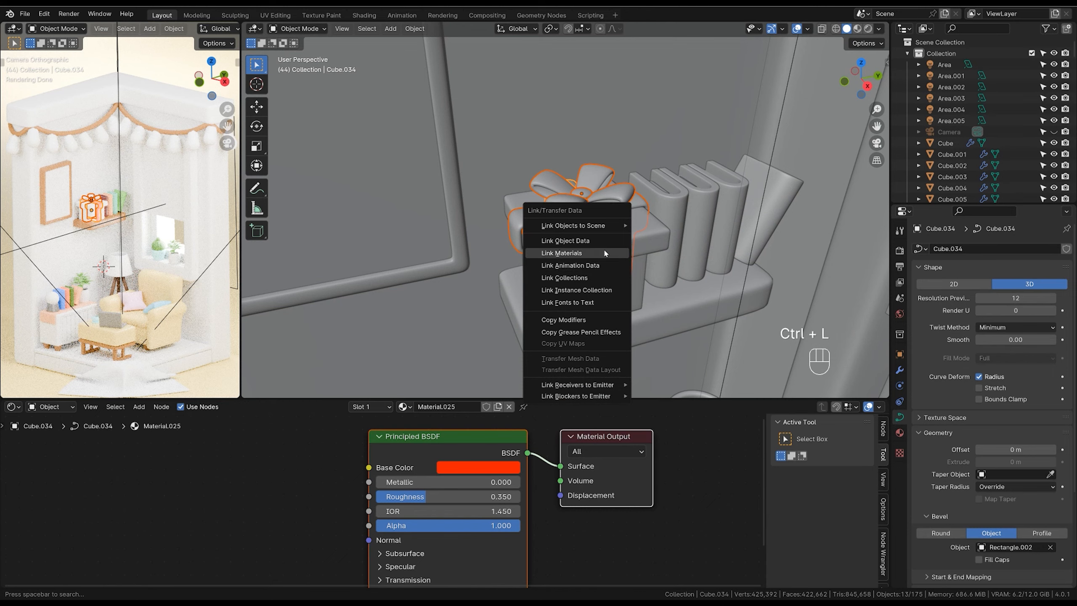
pyautogui.click(604, 253)
# Give the gift box a new dark green material with hue 0.309, saturation 0.965, value 0.188 and roughness 0.45.
pyautogui.click(612, 264)
pyautogui.moveTo(613, 264); pyautogui.dragTo(635, 258, button='middle')
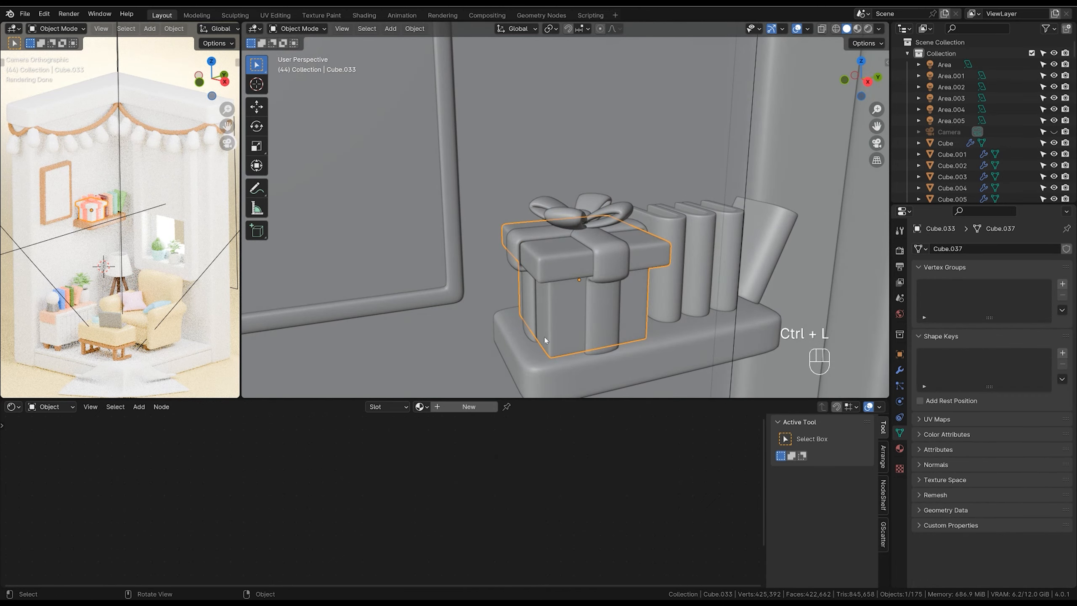
pyautogui.click(469, 406)
pyautogui.click(478, 467)
pyautogui.moveTo(498, 297); pyautogui.dragTo(455, 305)
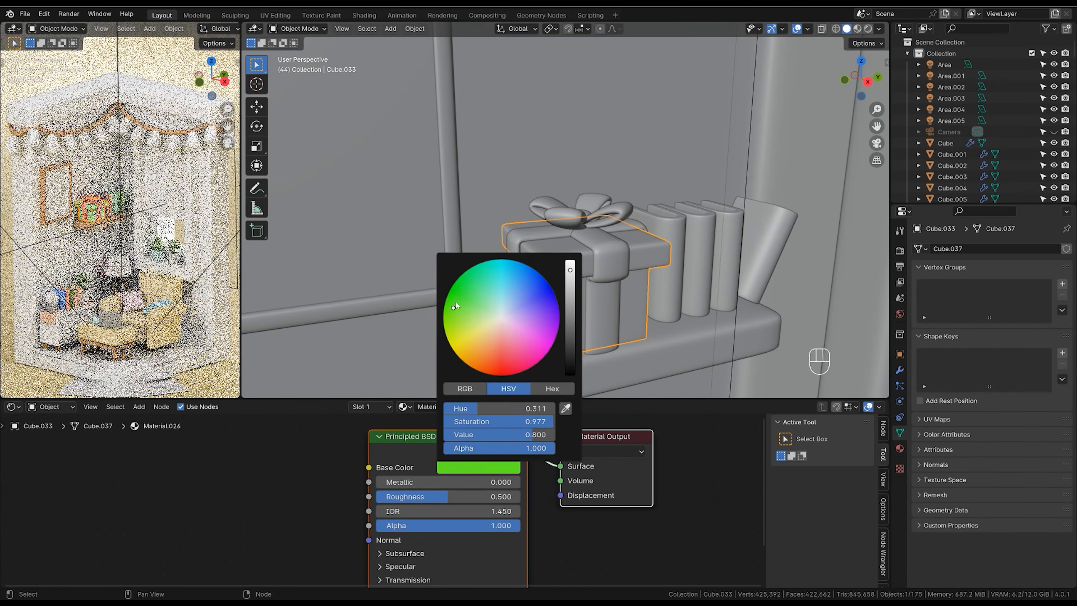
pyautogui.moveTo(570, 271); pyautogui.dragTo(575, 322)
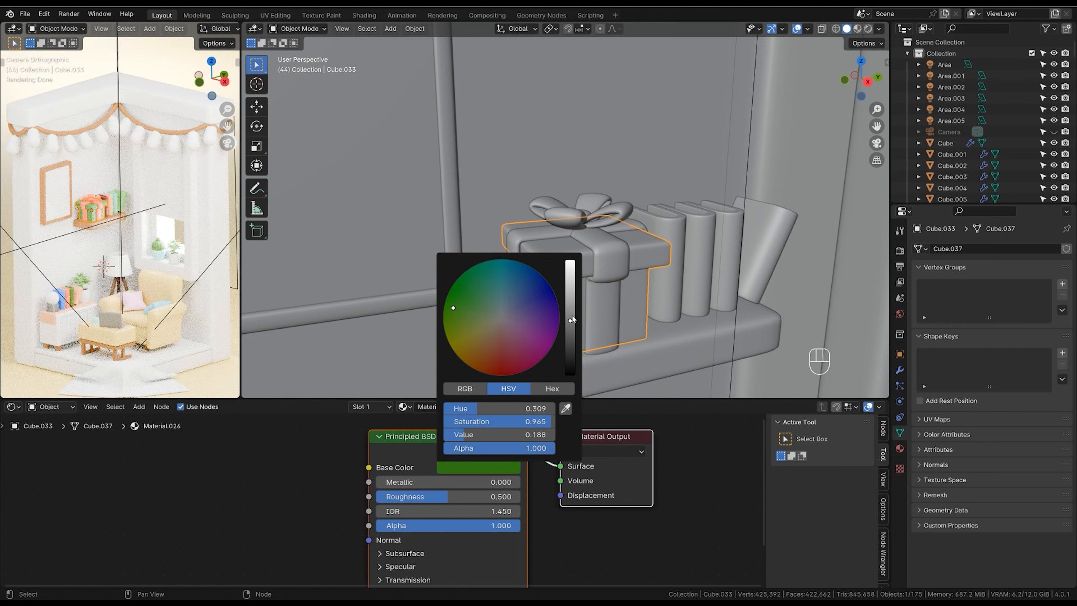
pyautogui.click(497, 495)
pyautogui.write('0.45')
pyautogui.press('Return')
# Change the room walls' base color to warm cream with hue 0.118, saturation 0.379 and value 0.772.
pyautogui.click(644, 230)
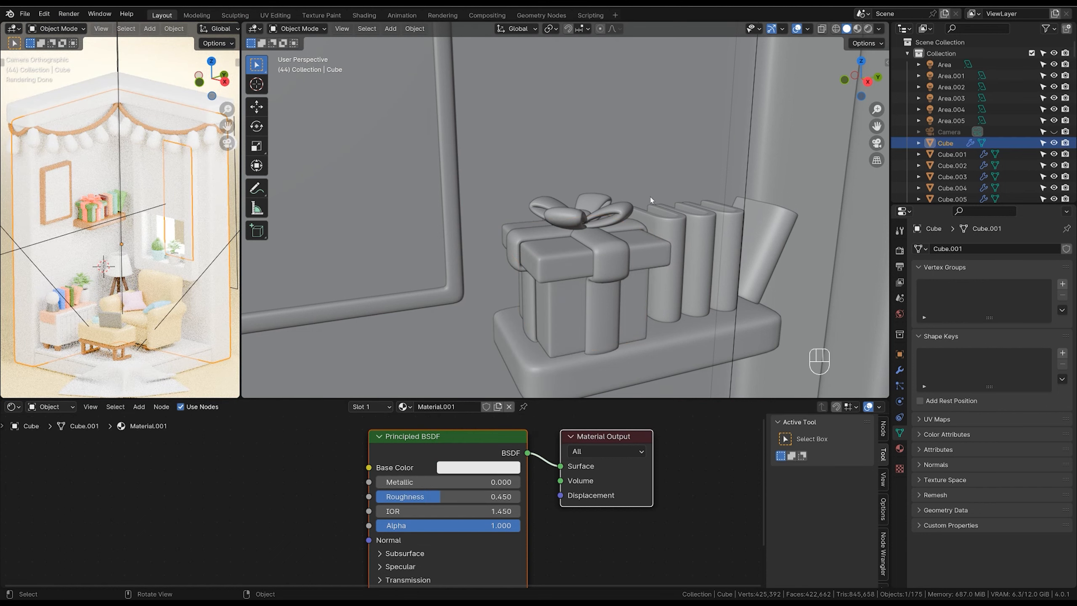
pyautogui.keyDown('ctrl'); pyautogui.moveTo(645, 231); pyautogui.dragTo(527, 238, button='middle'); pyautogui.keyUp('ctrl')
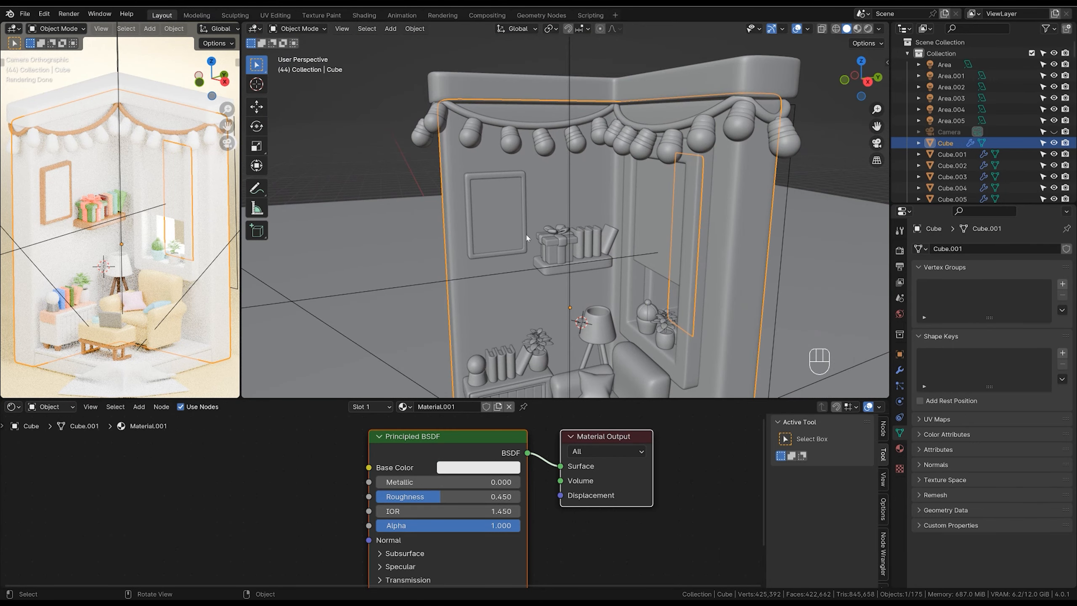
pyautogui.click(478, 467)
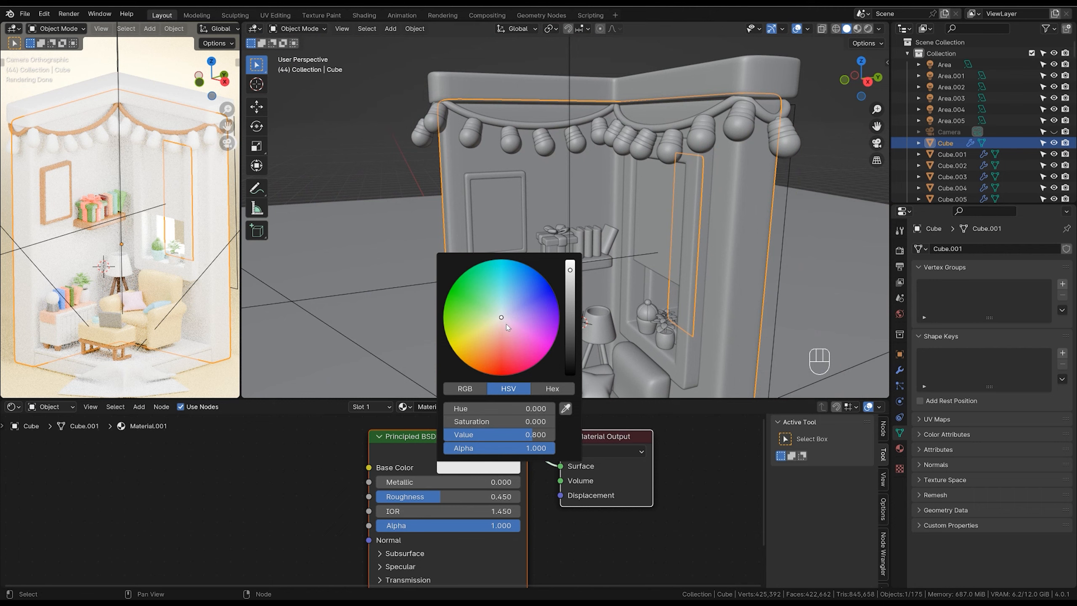
pyautogui.click(499, 322)
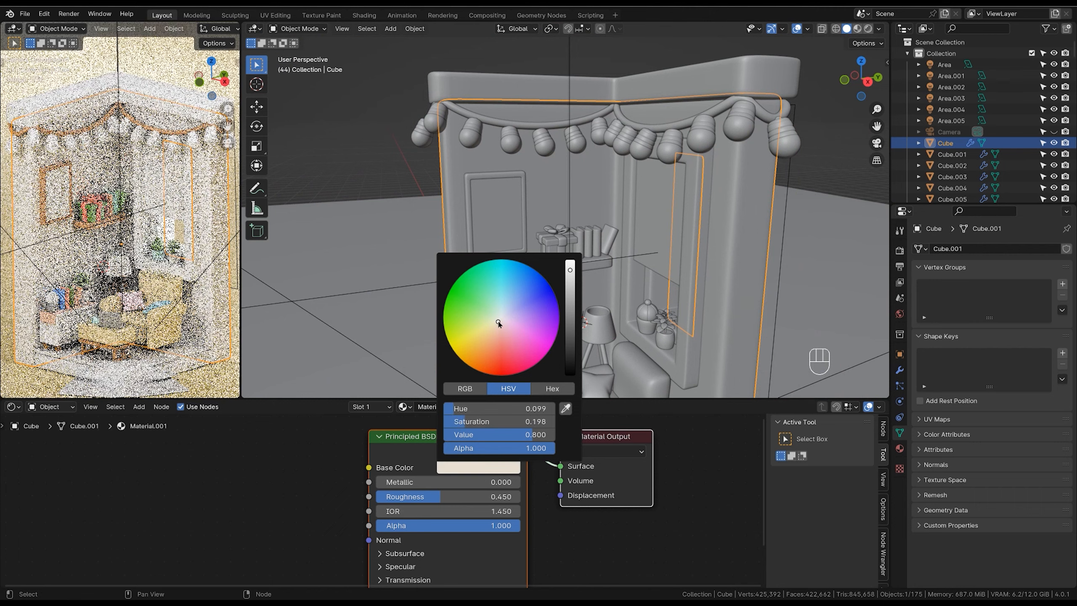
pyautogui.click(570, 271)
pyautogui.click(494, 326)
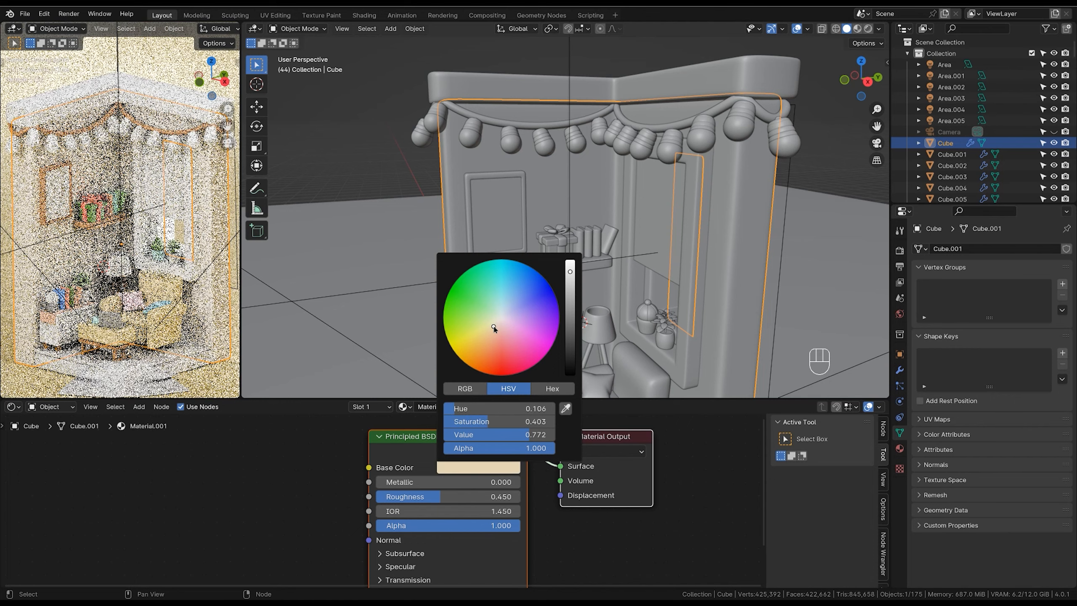
pyautogui.click(494, 324)
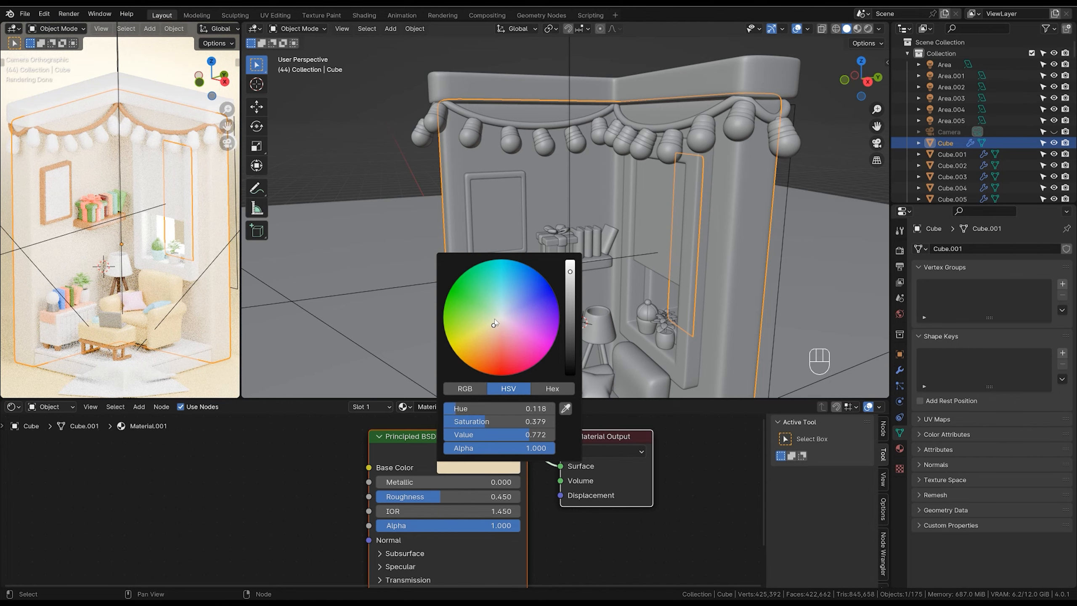
# Create a new white material for the outer window frame with roughness 0.4.
pyautogui.click(690, 254)
pyautogui.click(487, 410)
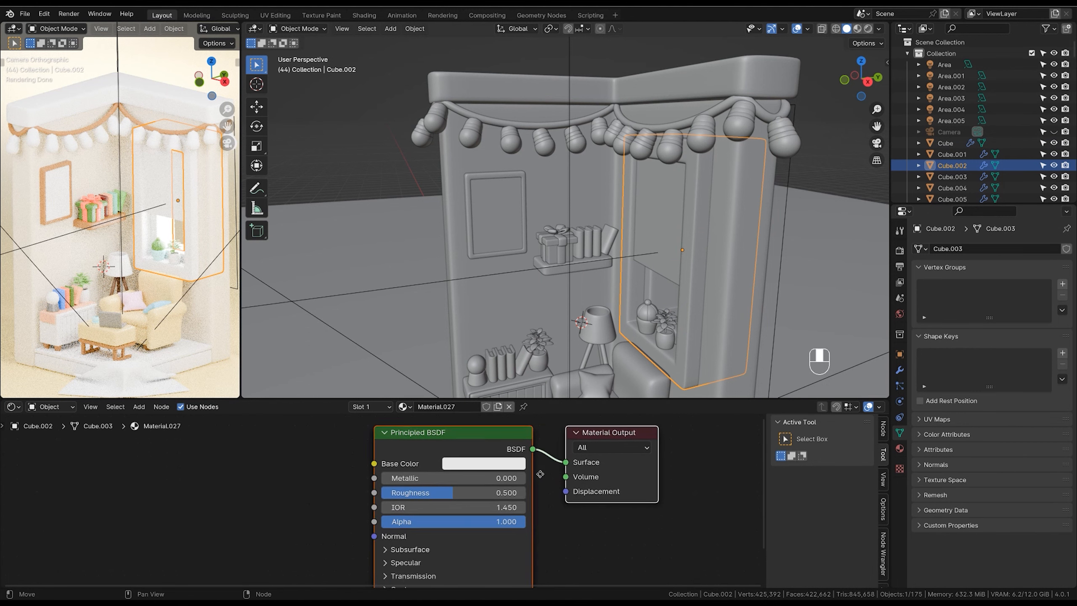
pyautogui.click(491, 489)
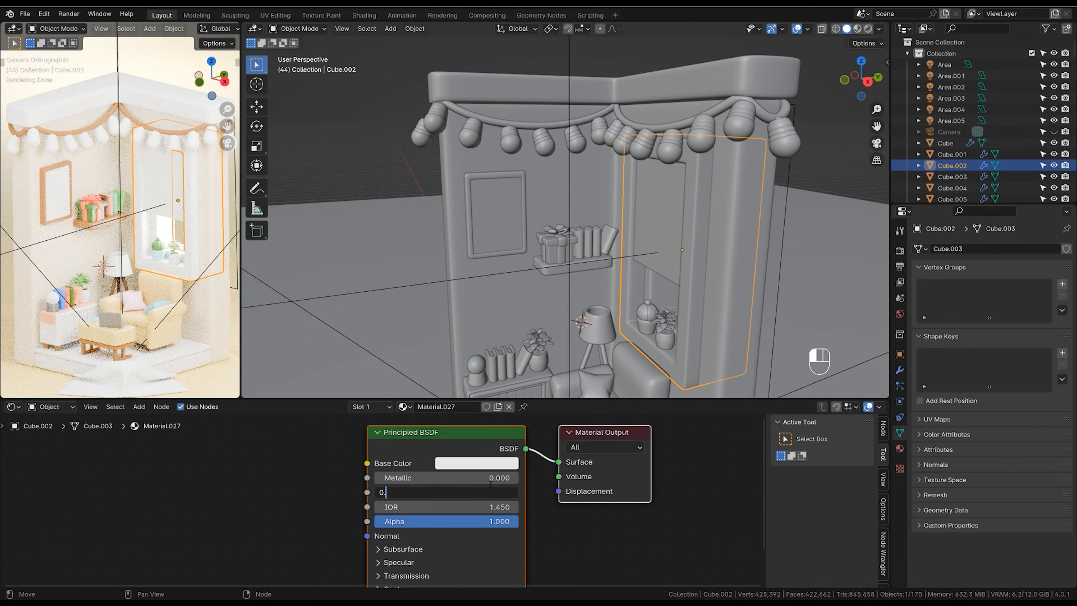
pyautogui.hotkey('ctrl', 'a')
pyautogui.write('0.4')
pyautogui.press('Return')
# Link the outer window frame's white material to the remaining window frame parts.
pyautogui.keyDown('shift'); pyautogui.moveTo(697, 260); pyautogui.dragTo(654, 267, button='middle'); pyautogui.keyUp('shift')
pyautogui.click(717, 269)
pyautogui.keyDown('shift'); pyautogui.click(561, 230); pyautogui.keyUp('shift')
pyautogui.keyDown('shift'); pyautogui.click(550, 205); pyautogui.keyUp('shift')
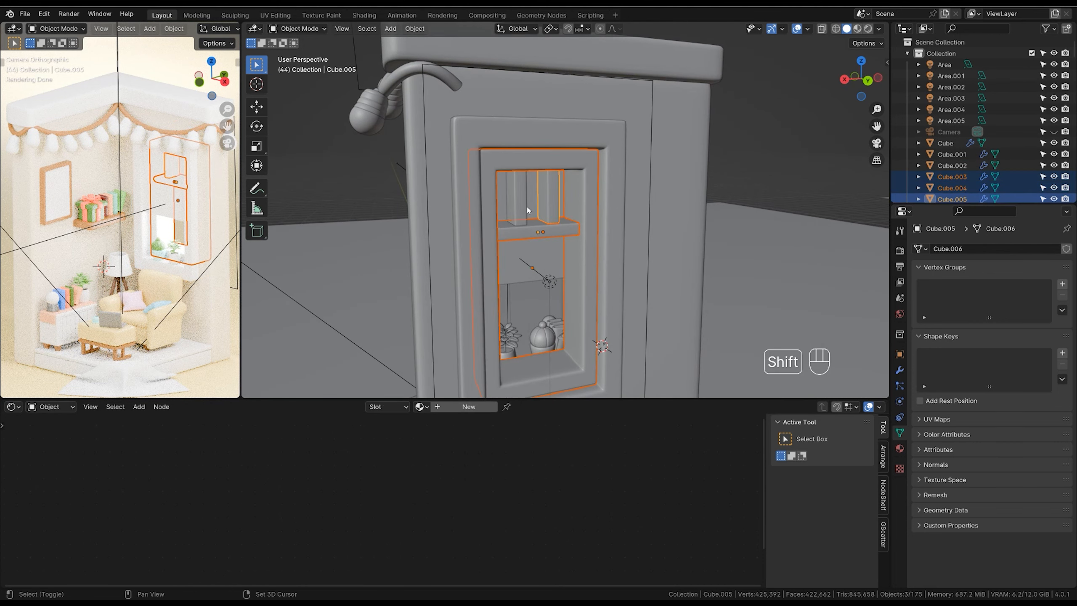
pyautogui.keyDown('shift'); pyautogui.click(519, 206); pyautogui.keyUp('shift')
pyautogui.keyDown('shift'); pyautogui.moveTo(607, 220); pyautogui.dragTo(688, 226, button='middle'); pyautogui.keyUp('shift')
pyautogui.keyDown('shift'); pyautogui.click(636, 206); pyautogui.keyUp('shift')
pyautogui.hotkey('ctrl', 'l')
pyautogui.click(631, 212)
pyautogui.keyDown('shift'); pyautogui.moveTo(687, 226); pyautogui.dragTo(636, 246, button='middle'); pyautogui.keyUp('shift')
pyautogui.click(636, 232)
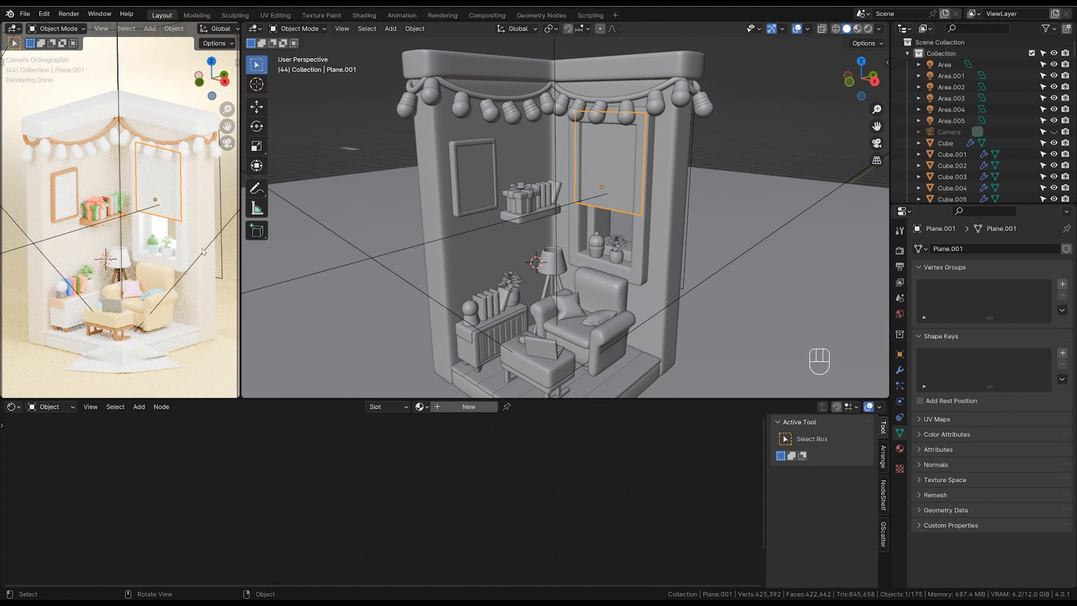
# Link the walls' cream material to the floor base of the room.
pyautogui.click(464, 392)
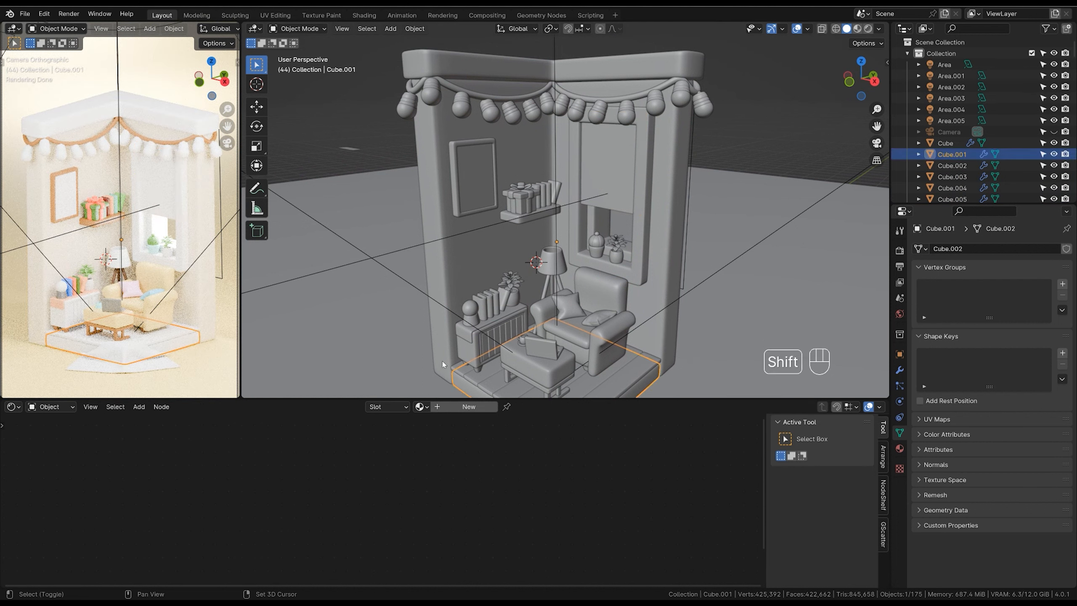
pyautogui.keyDown('shift'); pyautogui.click(444, 363); pyautogui.keyUp('shift')
pyautogui.press('Left')
pyautogui.hotkey('ctrl', 'l')
pyautogui.click(450, 360)
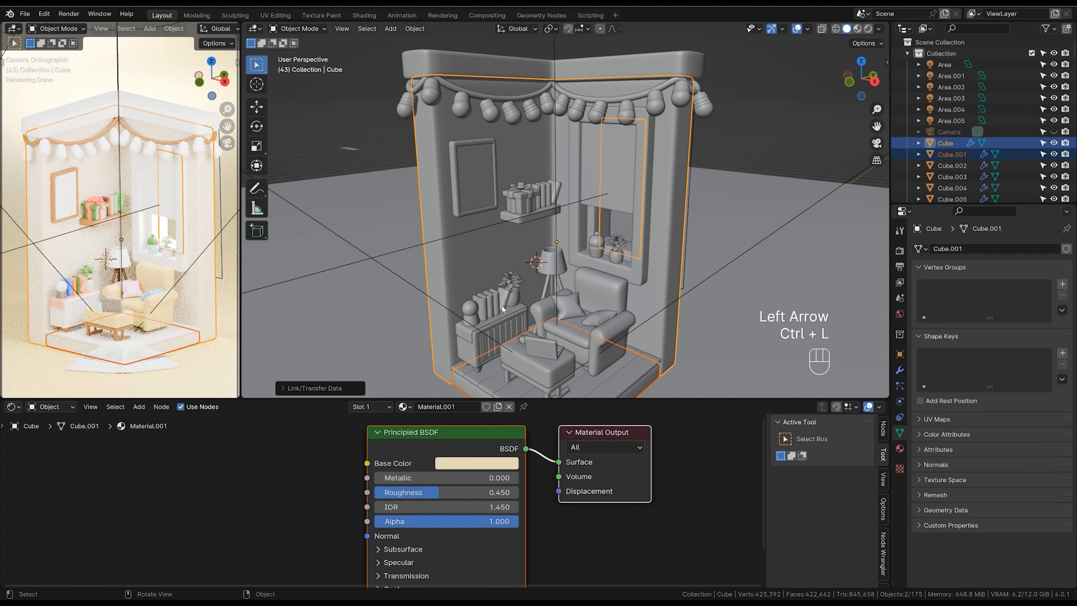
pyautogui.click(500, 299)
# Link the metallic material of the globe's base on the cabinet to the leftmost string light's socket.
pyautogui.click(409, 100)
pyautogui.keyDown('shift'); pyautogui.moveTo(429, 129); pyautogui.dragTo(515, 297, button='middle'); pyautogui.keyUp('shift')
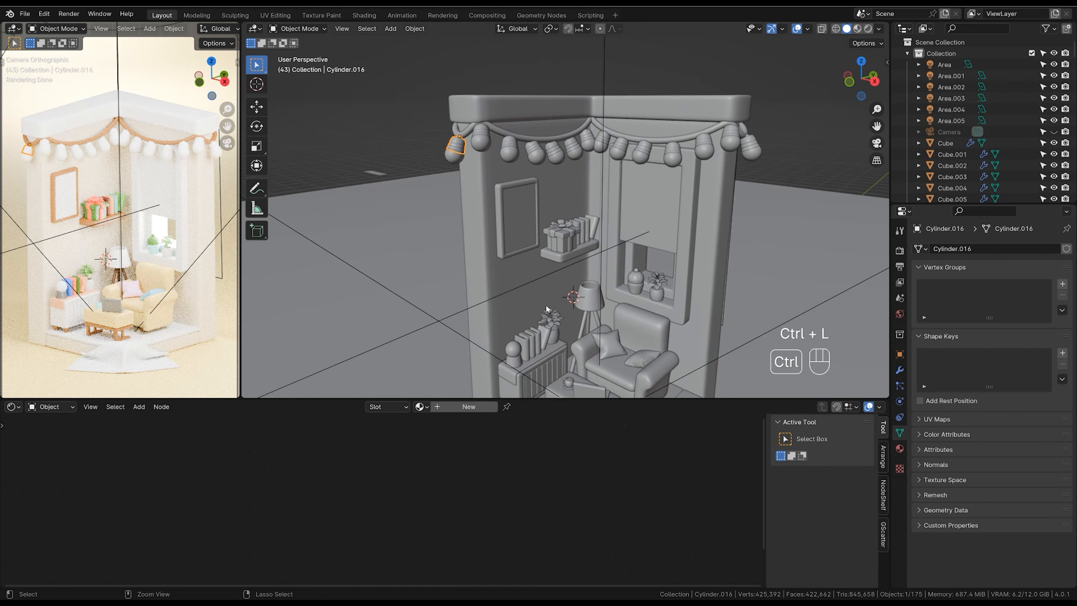
pyautogui.keyDown('shift'); pyautogui.click(521, 362); pyautogui.keyUp('shift')
pyautogui.hotkey('ctrl', 'l')
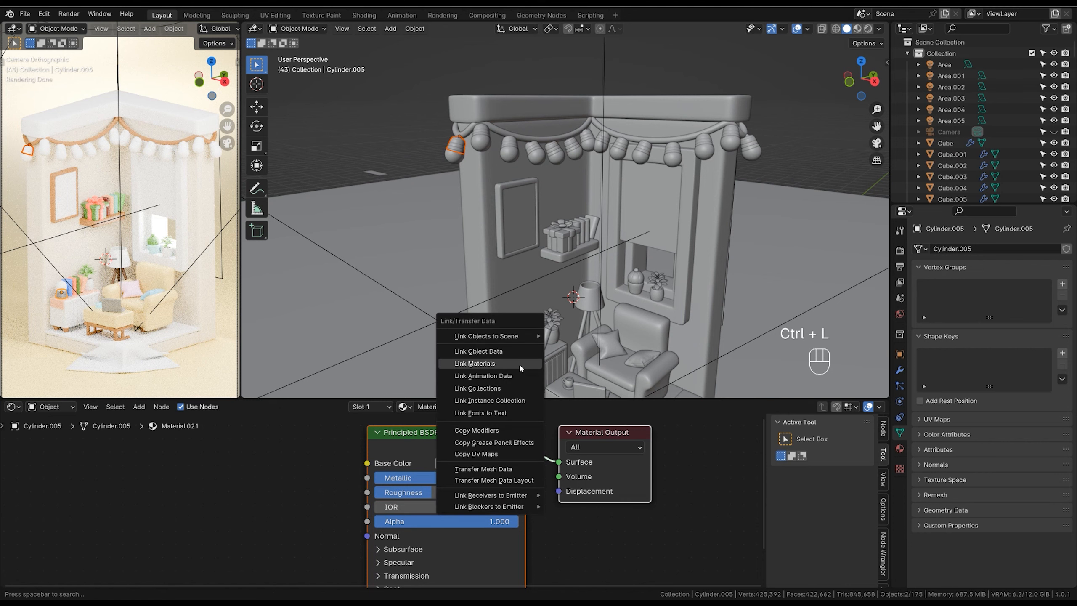
pyautogui.click(518, 362)
pyautogui.click(517, 273)
# Make a separate copy of the metallic material for the string light's socket and set its roughness to 0.25.
pyautogui.click(457, 147)
pyautogui.keyDown('shift'); pyautogui.moveTo(460, 150); pyautogui.dragTo(508, 214, button='middle'); pyautogui.keyUp('shift')
pyautogui.keyDown('ctrl'); pyautogui.moveTo(508, 214); pyautogui.dragTo(511, 166, button='middle'); pyautogui.keyUp('ctrl')
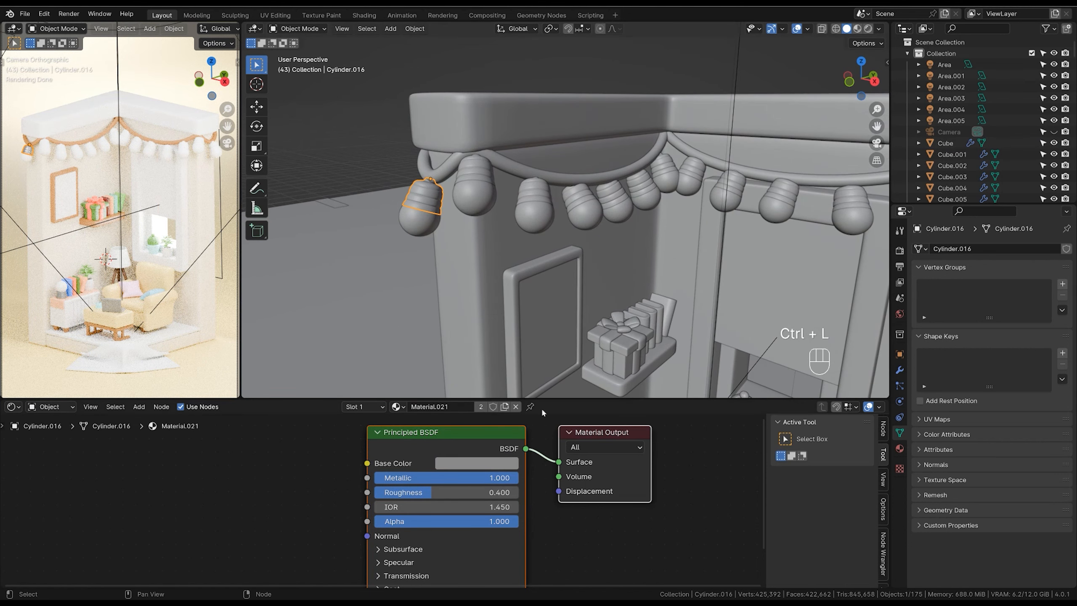
pyautogui.click(505, 406)
pyautogui.doubleClick(446, 492)
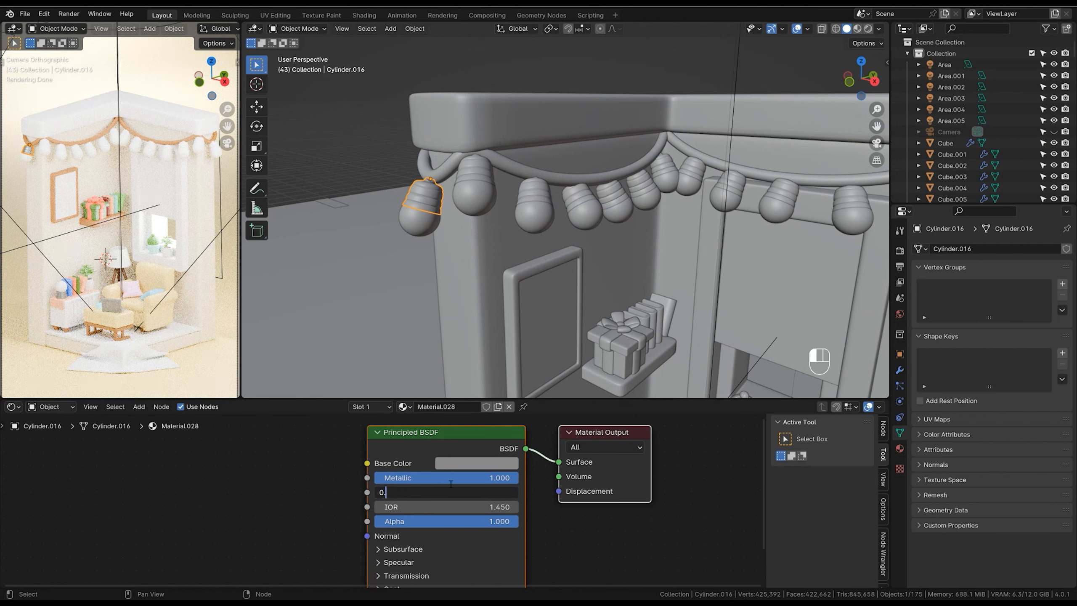
pyautogui.press('Return')
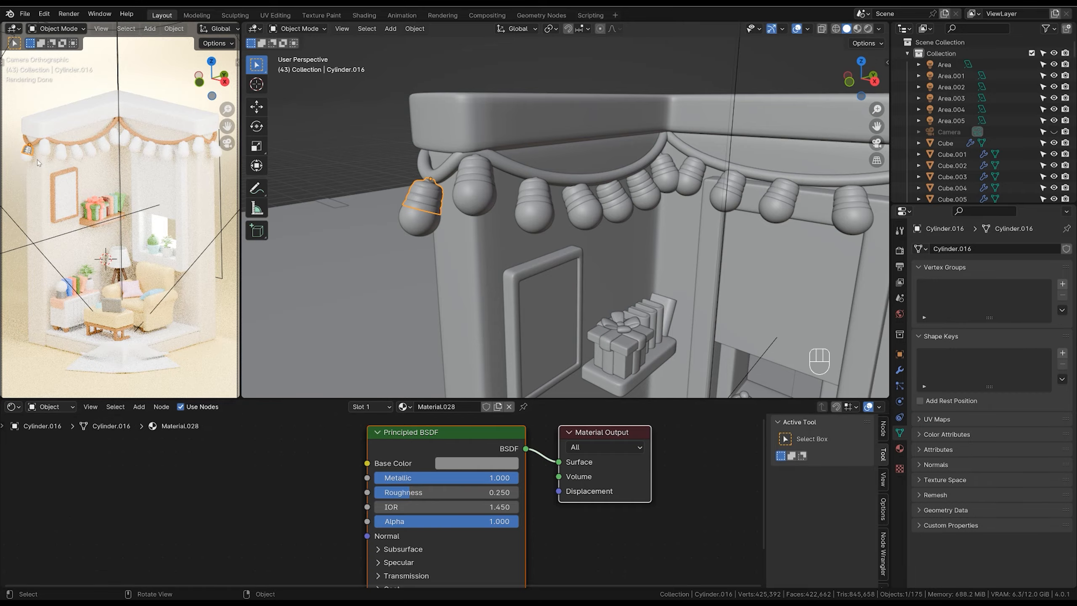
pyautogui.keyDown('shift'); pyautogui.moveTo(50, 161); pyautogui.dragTo(96, 182, button='middle'); pyautogui.keyUp('shift')
pyautogui.keyDown('shift'); pyautogui.moveTo(96, 182); pyautogui.dragTo(135, 163, button='middle'); pyautogui.keyUp('shift')
pyautogui.keyDown('ctrl'); pyautogui.moveTo(135, 163); pyautogui.dragTo(111, 140, button='middle'); pyautogui.keyUp('ctrl')
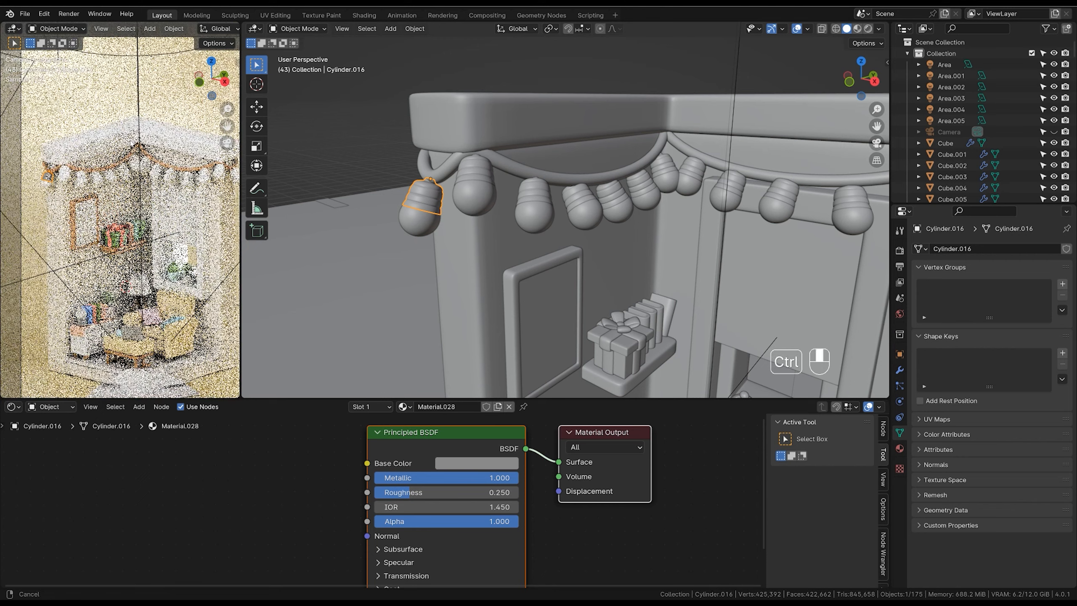
# Link the leftmost string light socket's metallic material to all the other sockets along the garland.
pyautogui.keyDown('shift'); pyautogui.moveTo(111, 140); pyautogui.dragTo(109, 100, button='middle'); pyautogui.keyUp('shift')
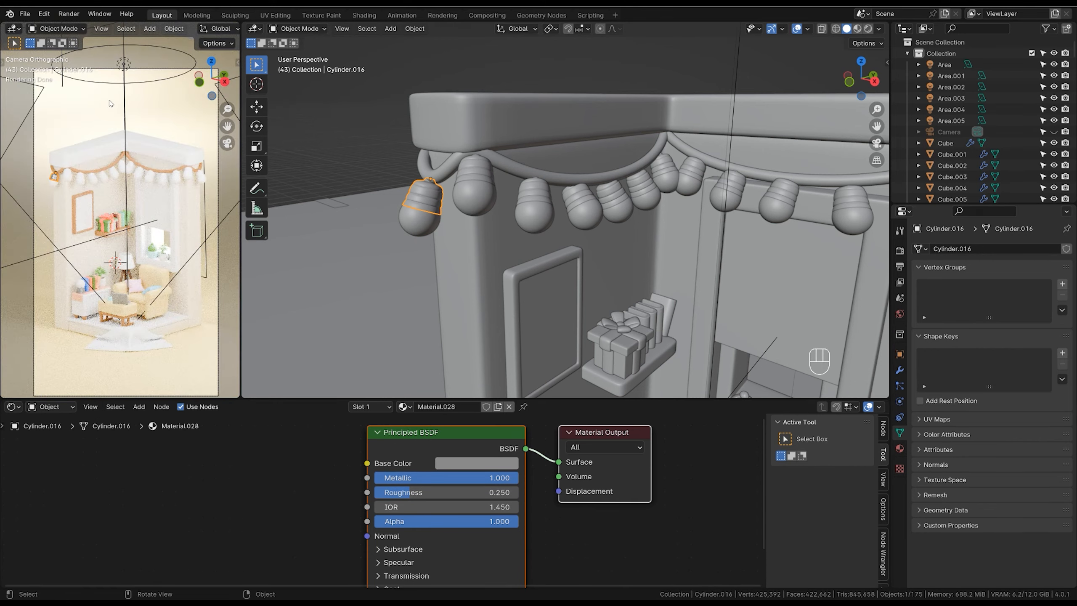
pyautogui.click(474, 181)
pyautogui.keyDown('shift'); pyautogui.click(533, 197); pyautogui.keyUp('shift')
pyautogui.keyDown('shift'); pyautogui.click(580, 202); pyautogui.keyUp('shift')
pyautogui.keyDown('shift'); pyautogui.click(612, 193); pyautogui.keyUp('shift')
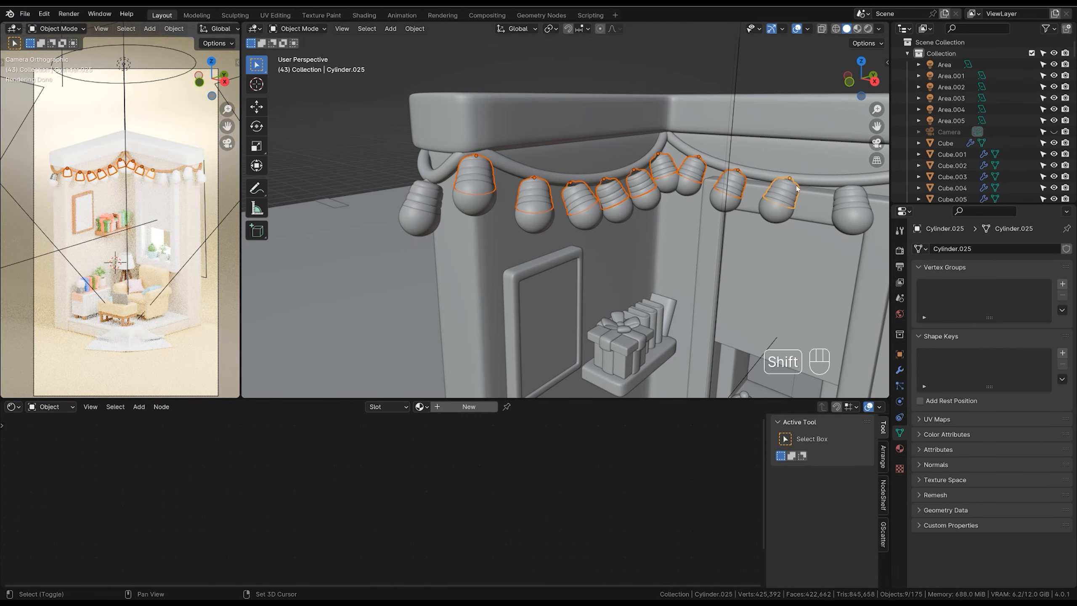
pyautogui.keyDown('shift'); pyautogui.moveTo(844, 189); pyautogui.dragTo(729, 166, button='middle'); pyautogui.keyUp('shift')
pyautogui.keyDown('shift'); pyautogui.click(729, 168); pyautogui.keyUp('shift')
pyautogui.keyDown('shift'); pyautogui.click(796, 159); pyautogui.keyUp('shift')
pyautogui.scroll(-1, 801, 162)
pyautogui.keyDown('shift'); pyautogui.click(786, 159); pyautogui.keyUp('shift')
pyautogui.keyDown('shift'); pyautogui.click(813, 170); pyautogui.keyUp('shift')
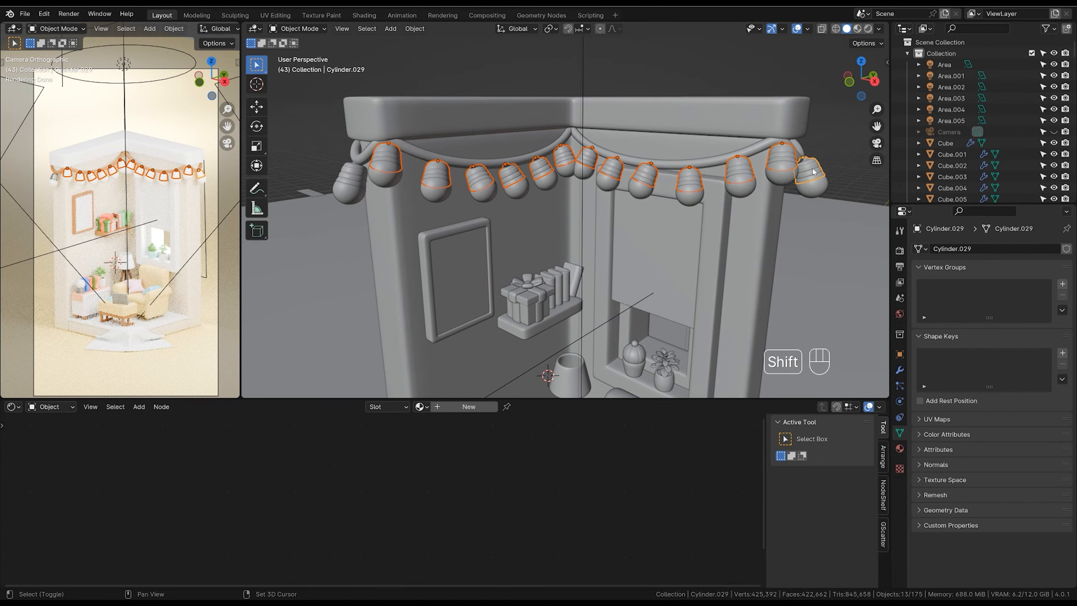
pyautogui.keyDown('shift'); pyautogui.click(357, 173); pyautogui.keyUp('shift')
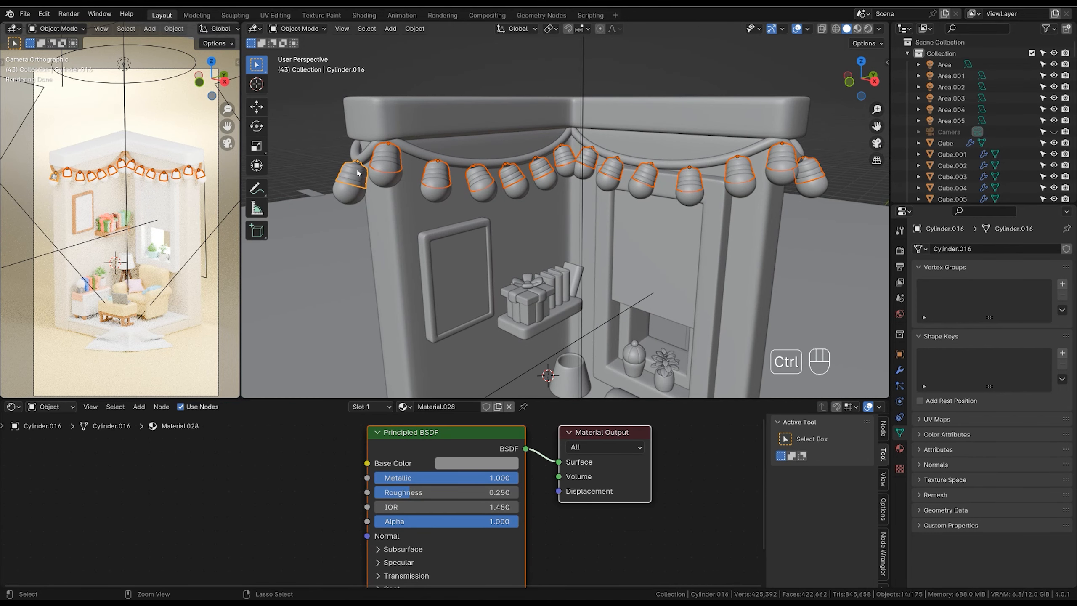
pyautogui.hotkey('ctrl', 'l')
pyautogui.click(365, 172)
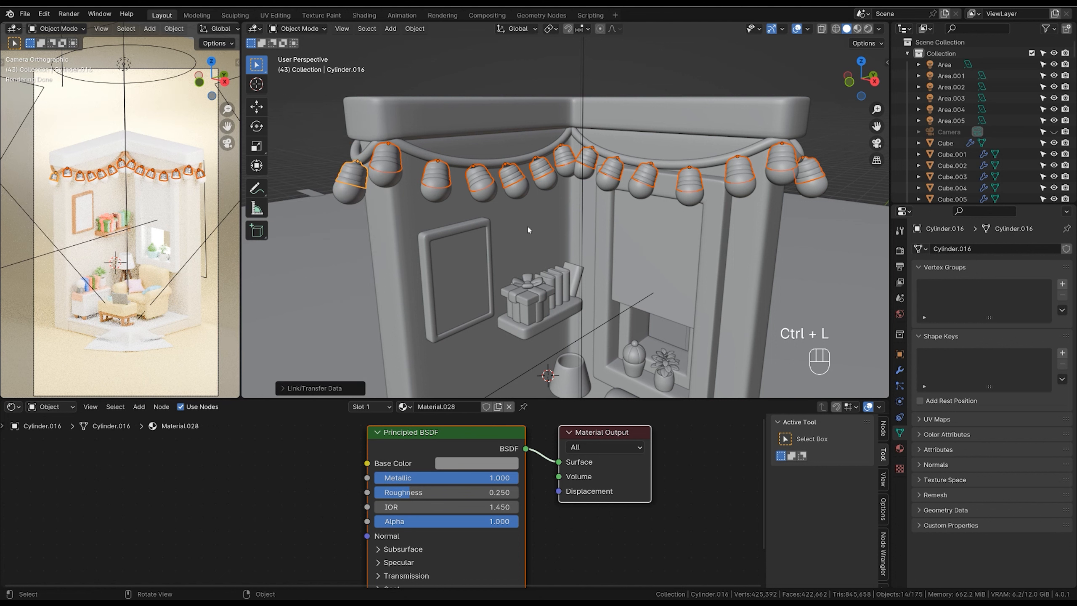
pyautogui.click(568, 236)
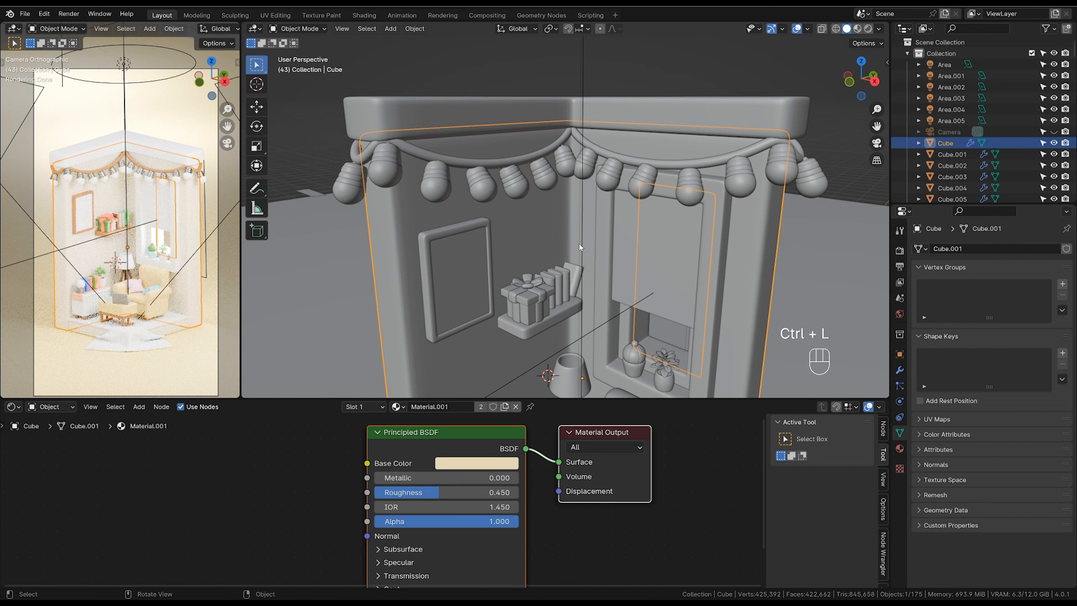
pyautogui.click(674, 280)
pyautogui.keyDown('ctrl'); pyautogui.moveTo(674, 280); pyautogui.dragTo(668, 325, button='middle'); pyautogui.keyUp('ctrl')
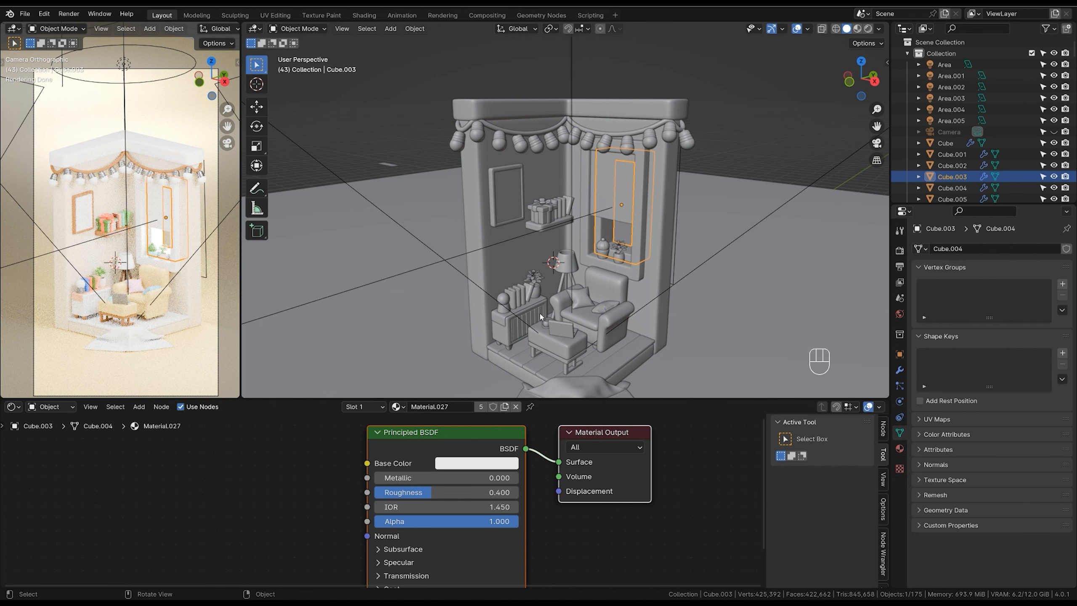
# Give the wall picture's inner panel a new material with the image texture untitled.jpg feeding its base color.
pyautogui.moveTo(656, 237)
pyautogui.keyDown('ctrl'); pyautogui.mouseDown(button='middle')
pyautogui.moveTo(665, 228)
pyautogui.moveTo(653, 237)
pyautogui.mouseUp(button='middle'); pyautogui.keyUp('ctrl')
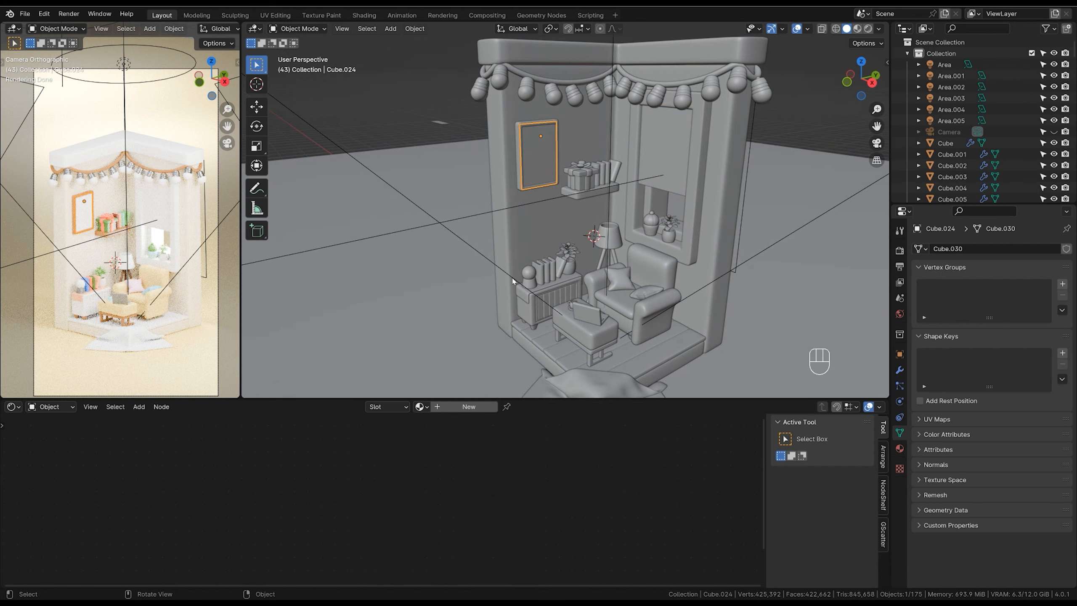
pyautogui.click(469, 406)
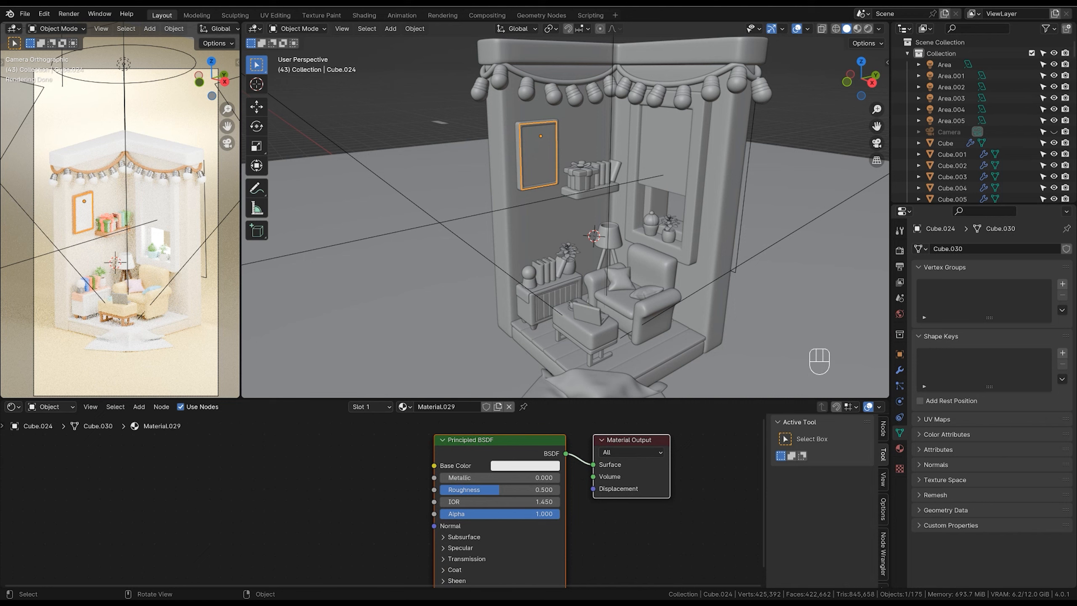
pyautogui.moveTo(408, 516); pyautogui.dragTo(212, 479)
pyautogui.moveTo(266, 508); pyautogui.dragTo(287, 462)
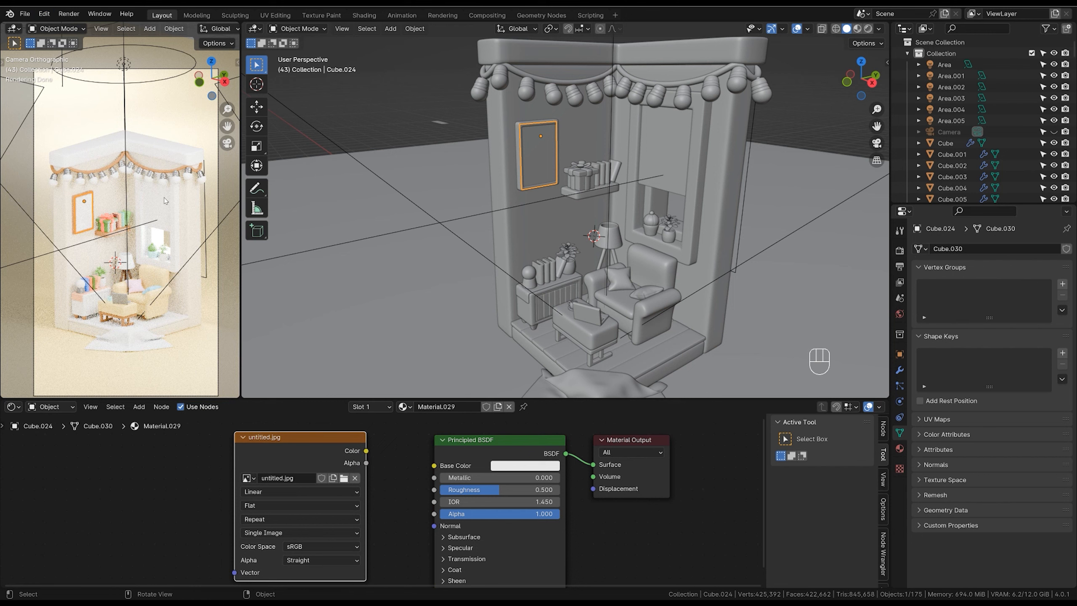
pyautogui.moveTo(366, 451); pyautogui.dragTo(434, 465)
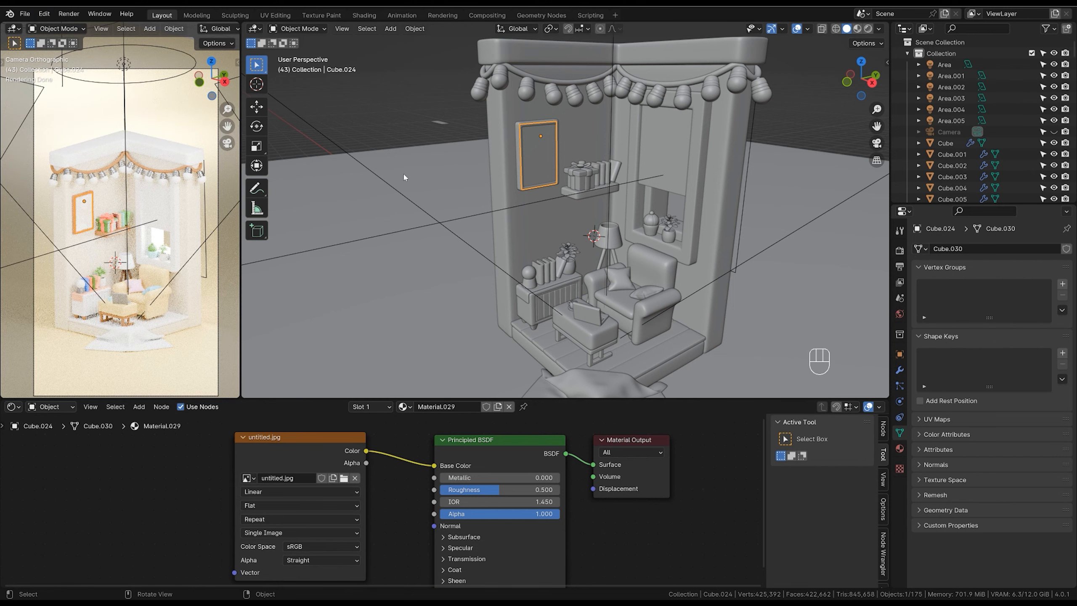
# Display the room in Material Preview shading and examine the framed picture up close.
pyautogui.press('z')
pyautogui.click(546, 182)
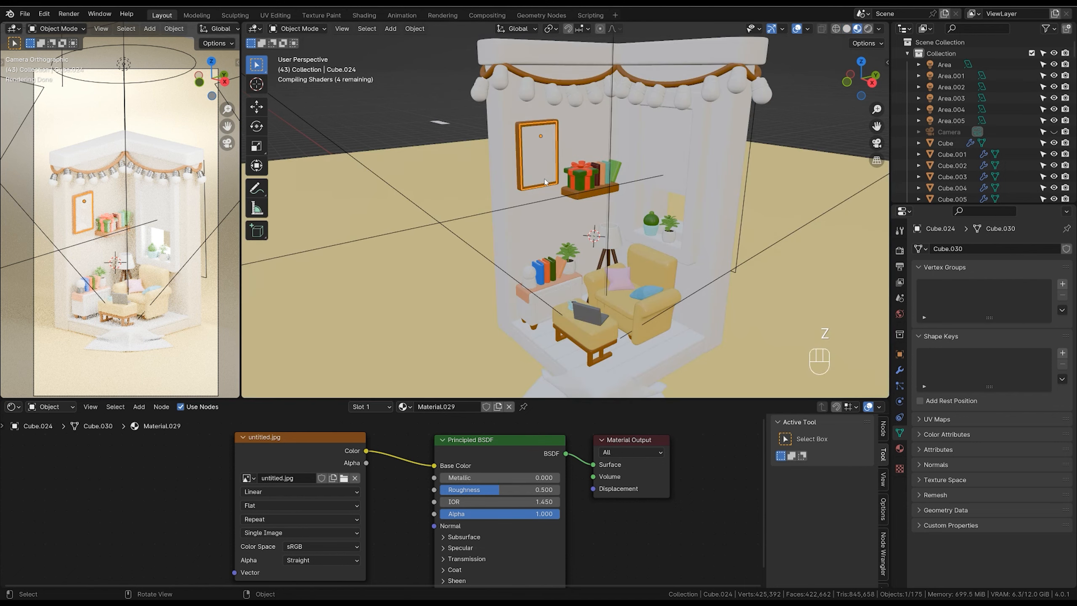
pyautogui.keyDown('shift'); pyautogui.moveTo(545, 182); pyautogui.dragTo(614, 147, button='middle'); pyautogui.keyUp('shift')
pyautogui.moveTo(615, 147); pyautogui.dragTo(585, 253, button='middle')
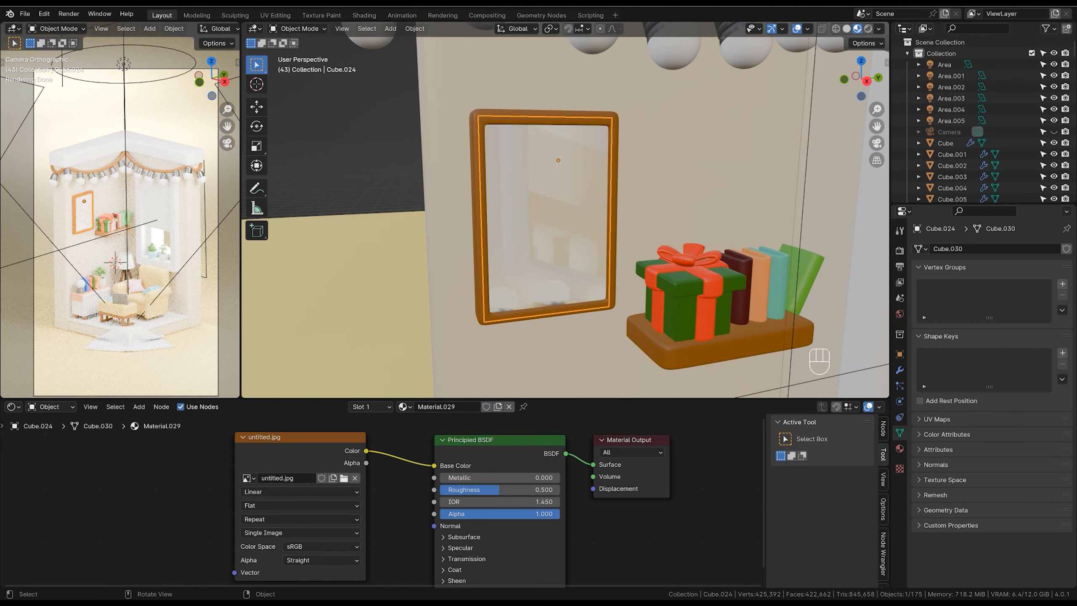
# Switch to the UV Editing workspace, return the picture panel to Object Mode and bring up the viewport shading choices.
pyautogui.moveTo(627, 7); pyautogui.dragTo(515, 7)
pyautogui.click(275, 15)
pyautogui.scroll(2, 272, 269)
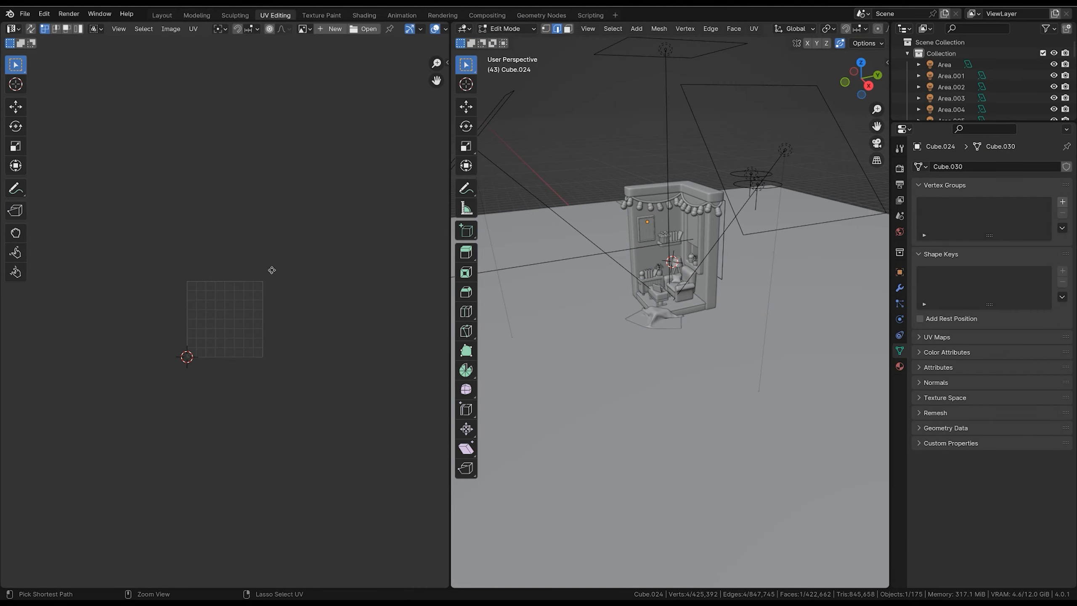
pyautogui.press('Tab')
pyautogui.press('Tab')
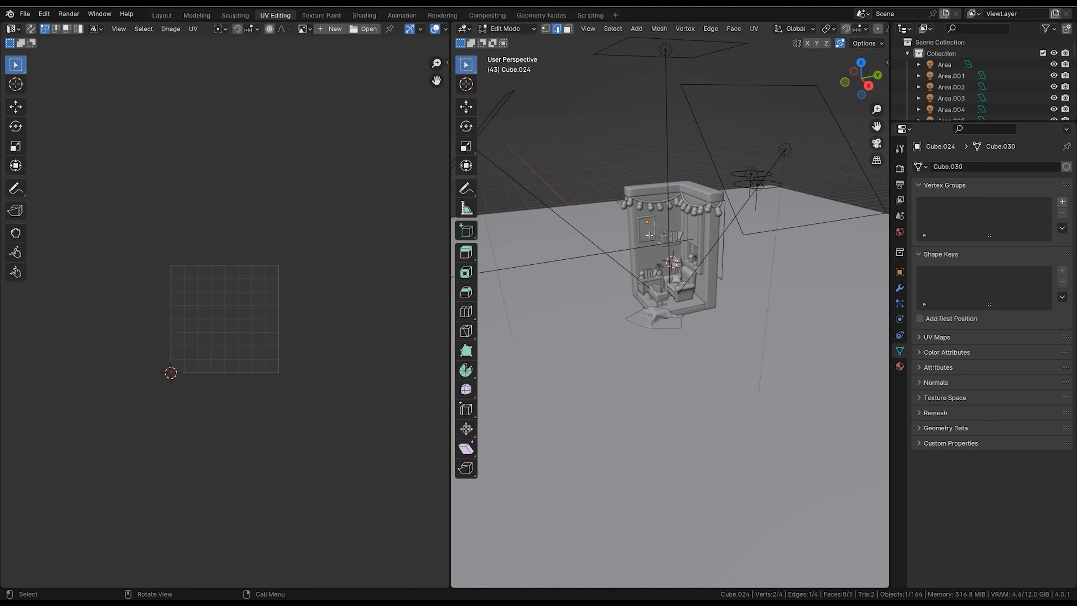
pyautogui.press('Tab')
pyautogui.scroll(8, 654, 176)
pyautogui.keyDown('shift'); pyautogui.moveTo(653, 175); pyautogui.dragTo(664, 229, button='middle'); pyautogui.keyUp('shift')
pyautogui.press('z')
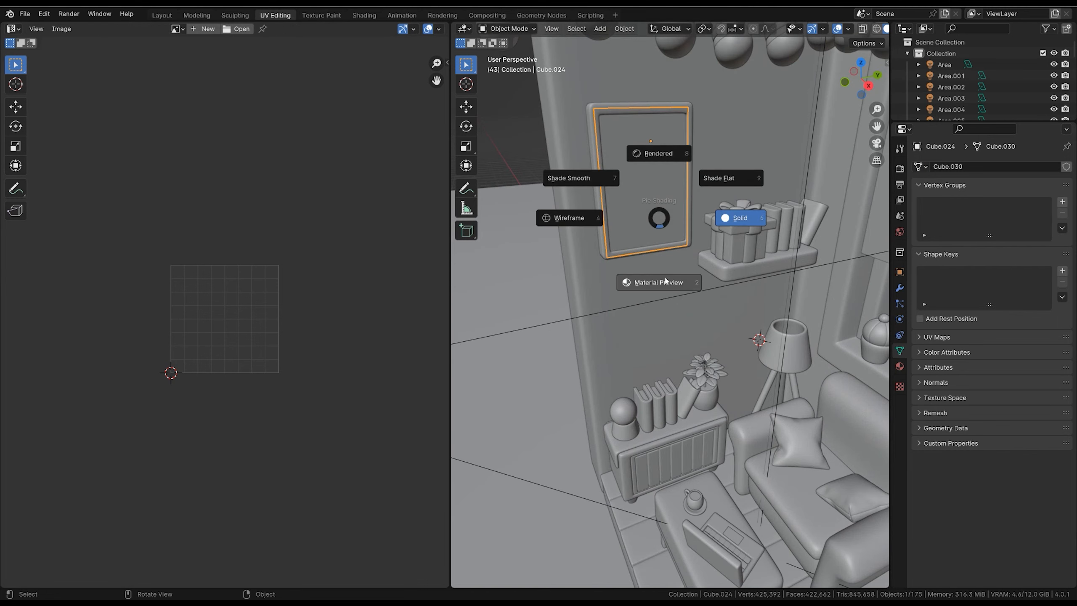
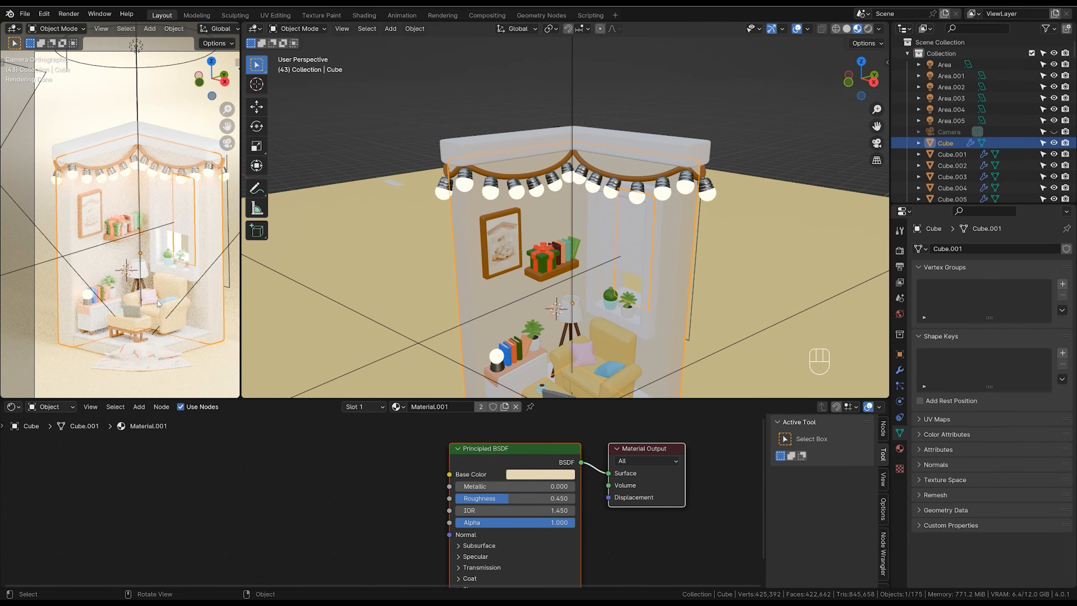
# Sketch annotation strokes across the floor lamp's shade and along its side.
pyautogui.keyDown('ctrl'); pyautogui.moveTo(616, 270); pyautogui.dragTo(644, 242, button='middle'); pyautogui.keyUp('ctrl')
pyautogui.click(619, 265)
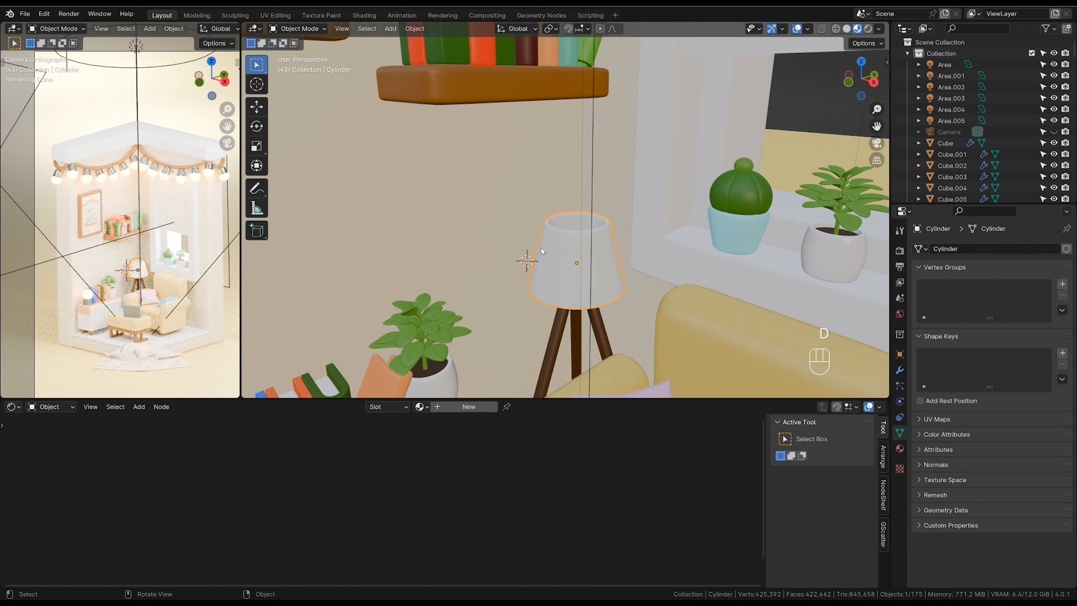
pyautogui.moveTo(530, 257); pyautogui.dragTo(634, 256)
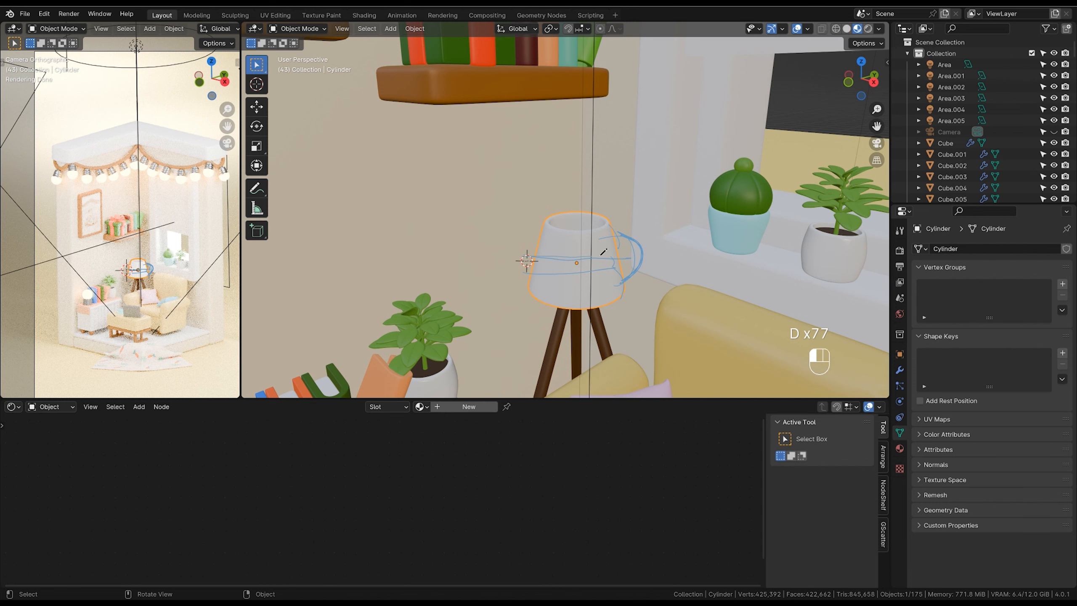
pyautogui.moveTo(633, 250)
pyautogui.mouseDown(button='middle')
pyautogui.moveTo(644, 314)
pyautogui.moveTo(622, 261)
pyautogui.mouseUp(button='middle')
pyautogui.click(622, 271)
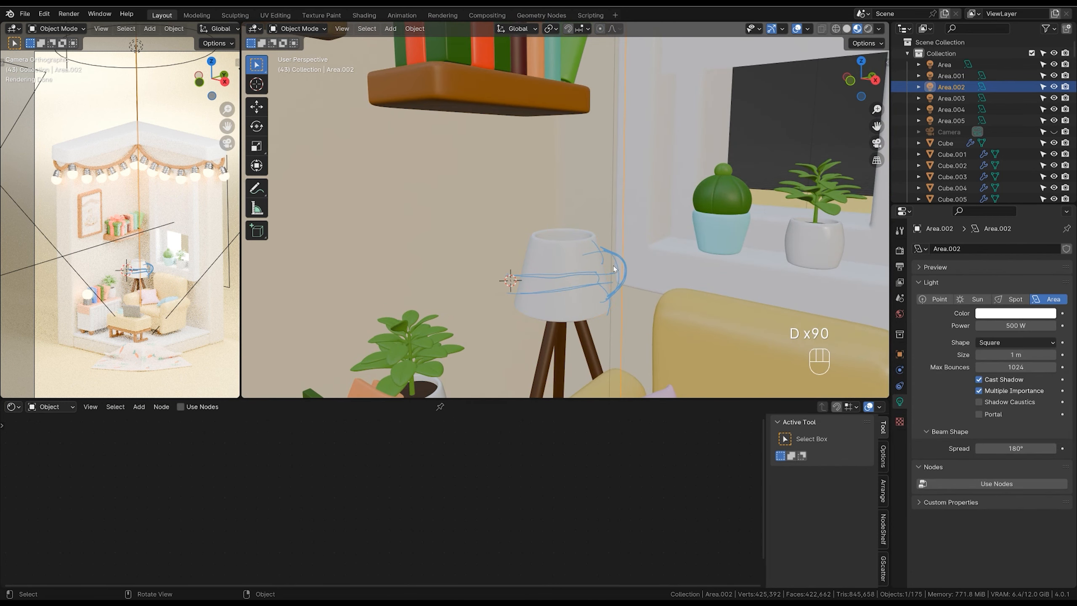
# Give the lampshade a new material and connect a Color Ramp to its base color.
pyautogui.click(606, 271)
pyautogui.click(604, 271)
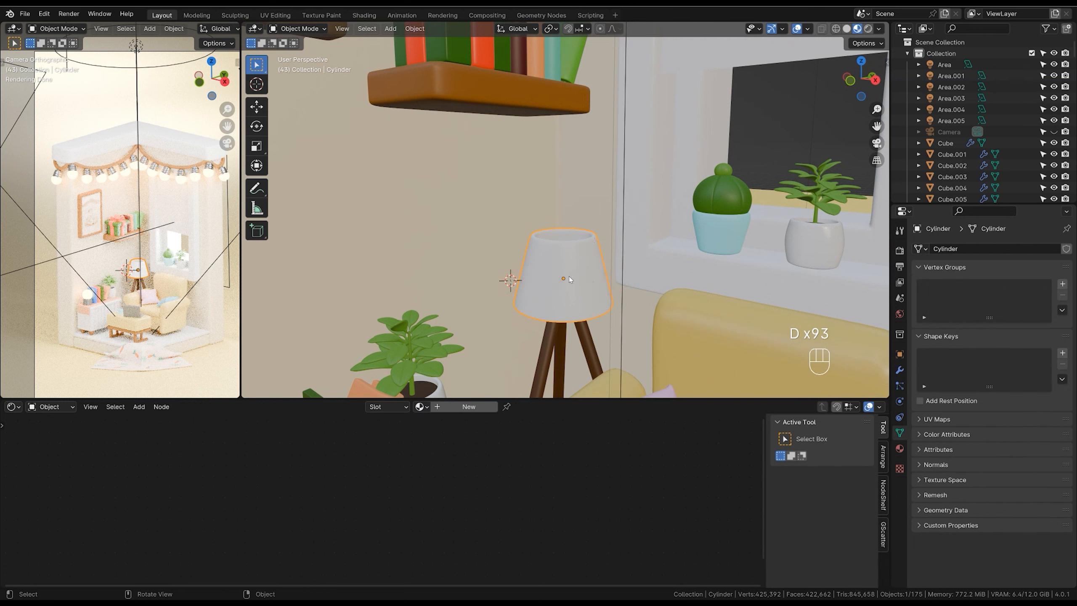
pyautogui.click(477, 407)
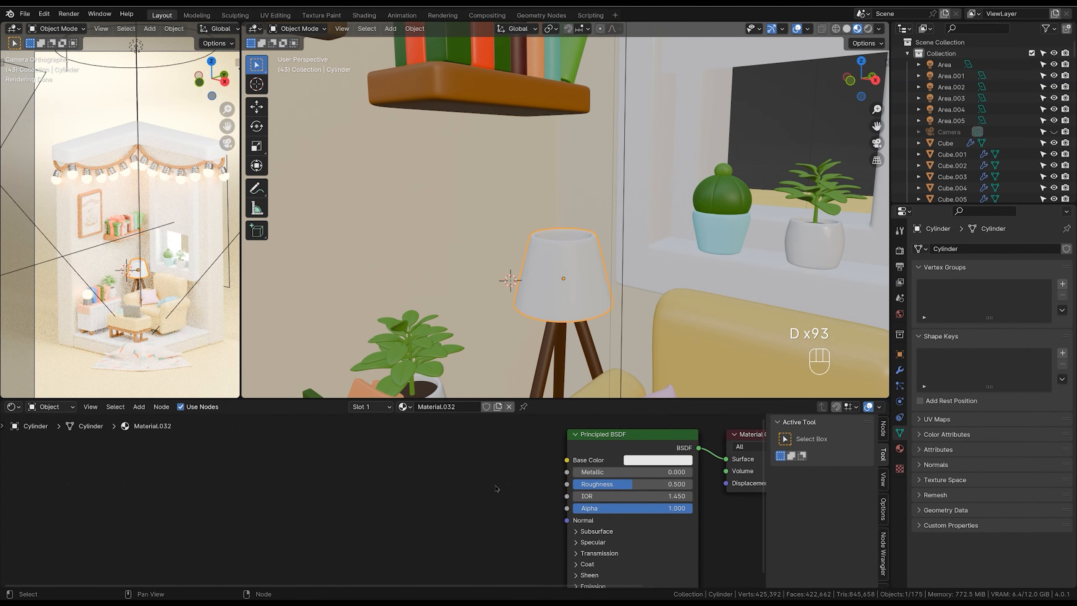
pyautogui.hotkey('shift', 'a')
pyautogui.write('c')
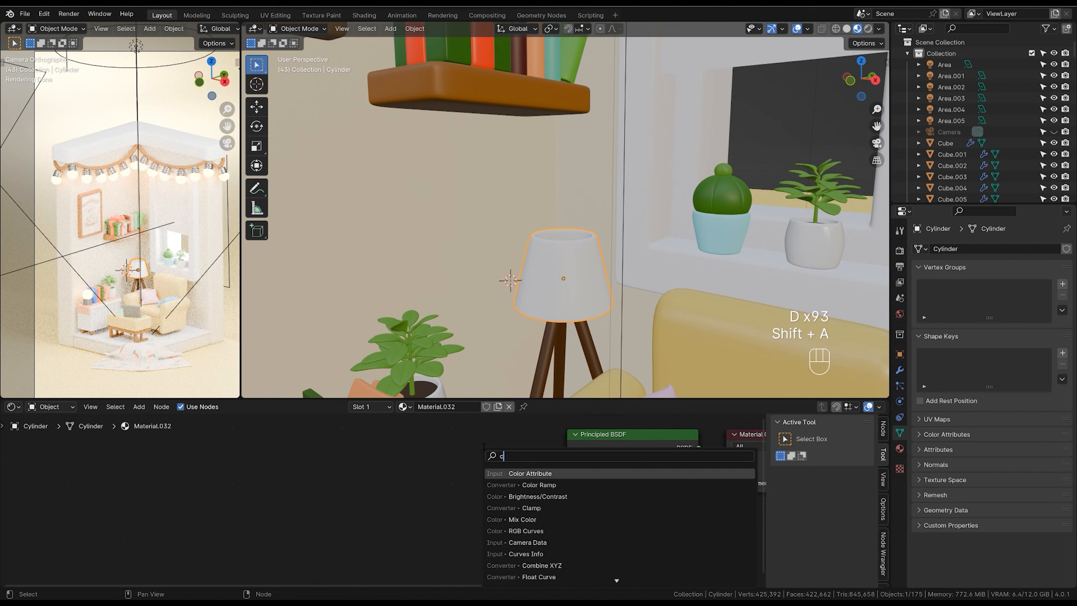
pyautogui.write('olor')
pyautogui.click(551, 484)
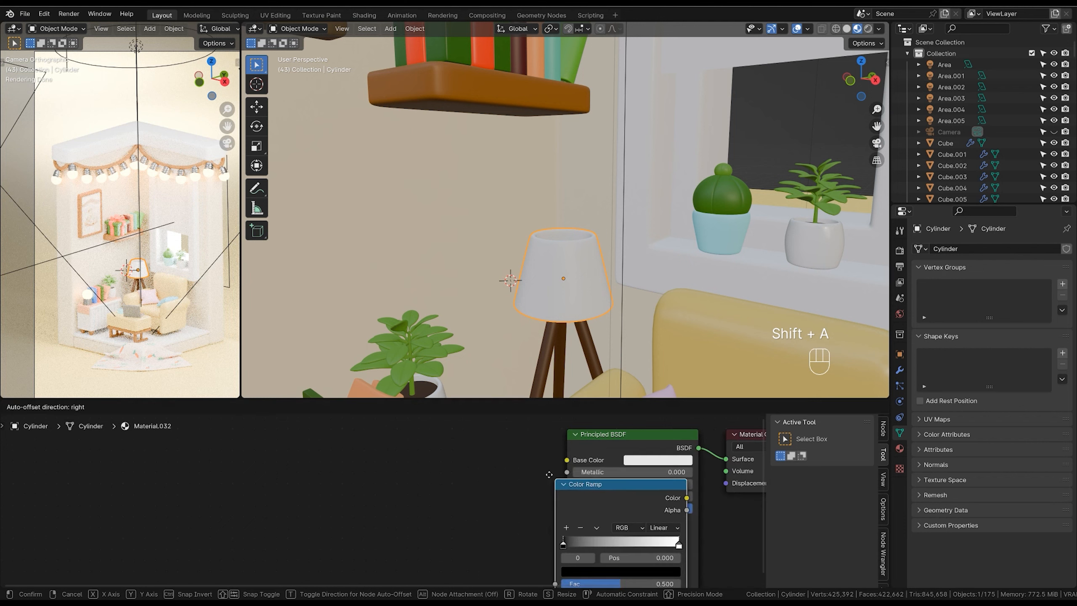
pyautogui.click(372, 444)
pyautogui.moveTo(504, 464); pyautogui.dragTo(566, 460)
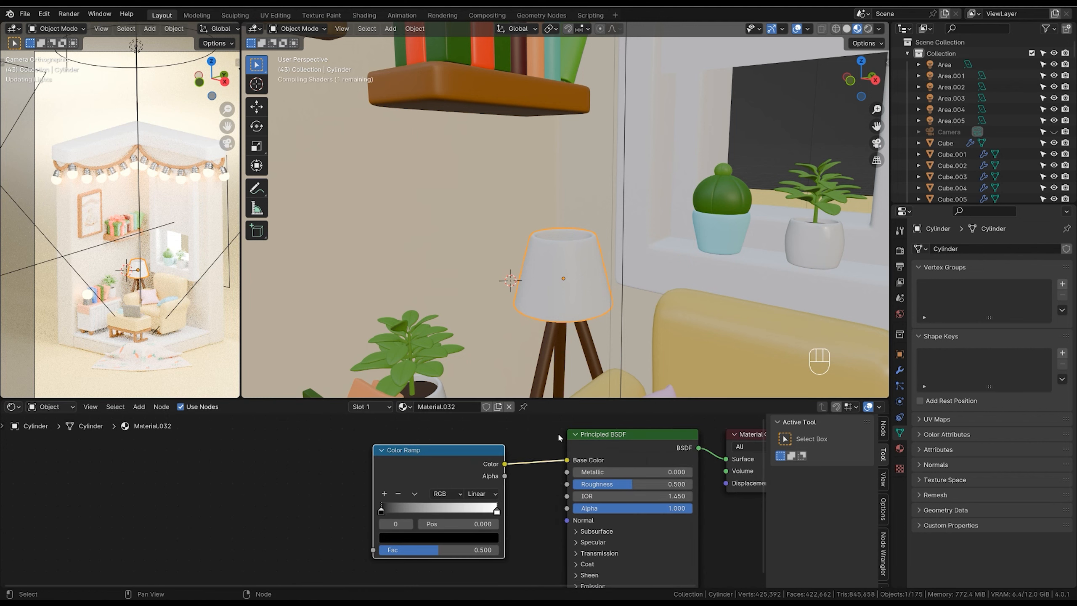
pyautogui.hotkey('ctrl', 't')
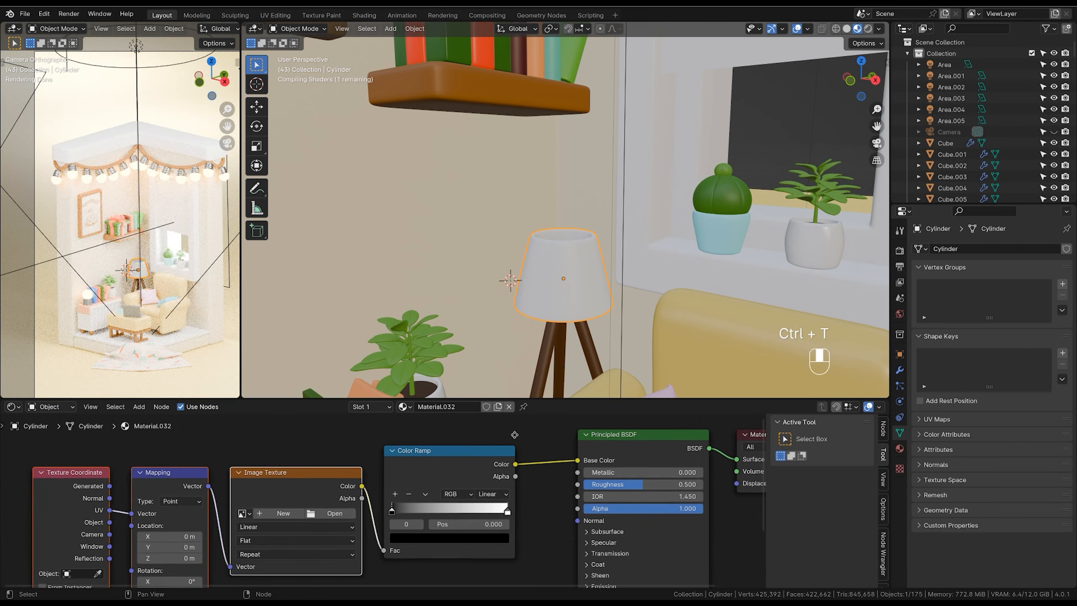
pyautogui.press('x')
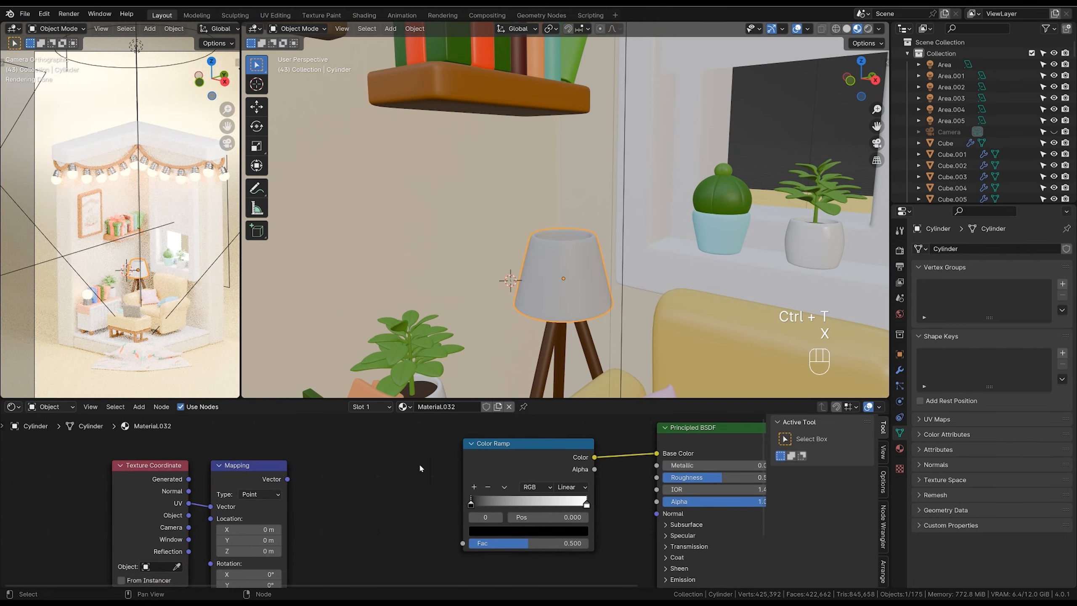
pyautogui.hotkey('ctrl', 'z')
pyautogui.hotkey('ctrl', 'z')
pyautogui.hotkey('ctrl', 'z')
pyautogui.hotkey('ctrl', 'z')
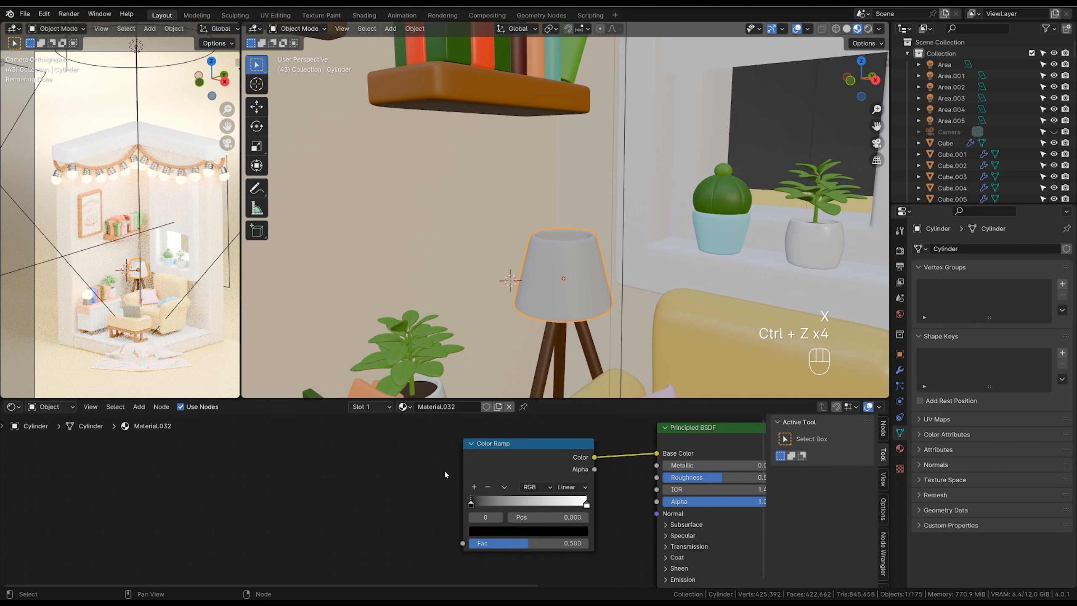
# Add a Gradient Texture to the lampshade's material and connect its Fac output to the Color Ramp's Fac.
pyautogui.hotkey('shift', 'a')
pyautogui.click(401, 449)
pyautogui.write('grid')
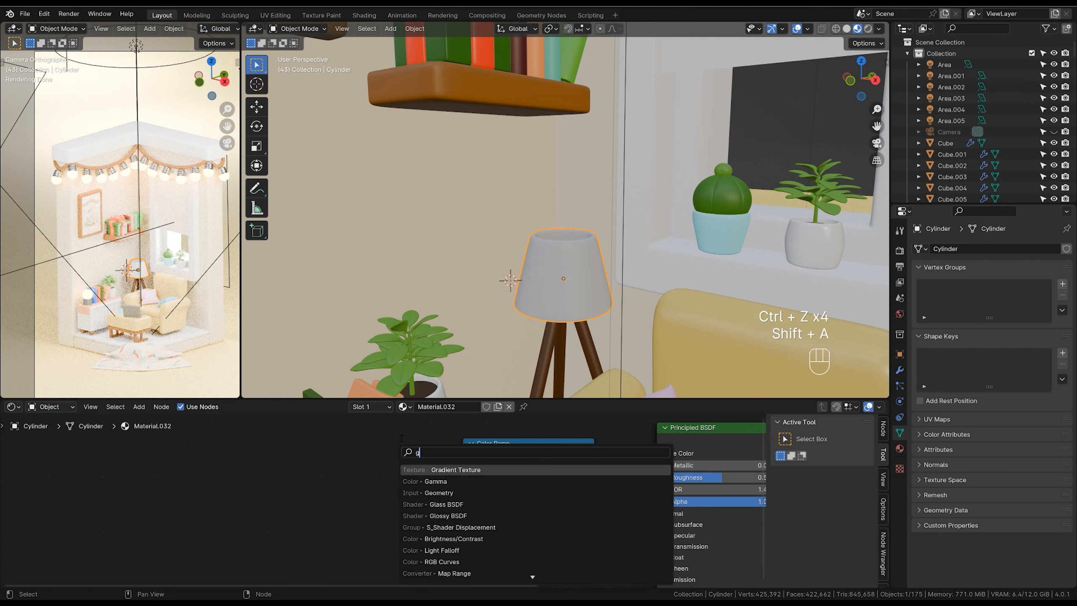
pyautogui.click(456, 471)
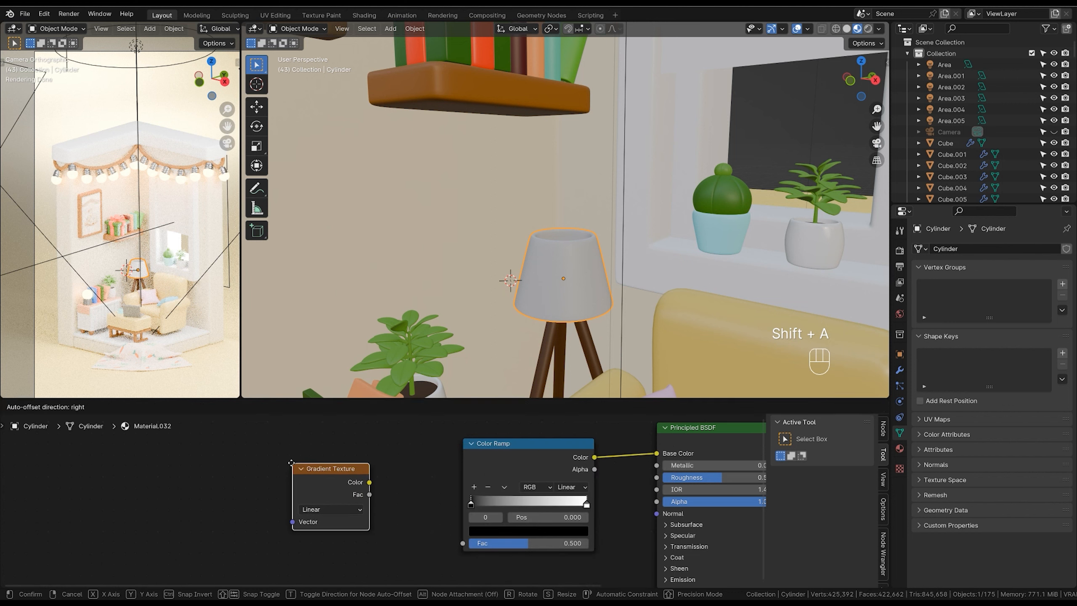
pyautogui.click(337, 469)
pyautogui.moveTo(369, 481); pyautogui.dragTo(437, 467)
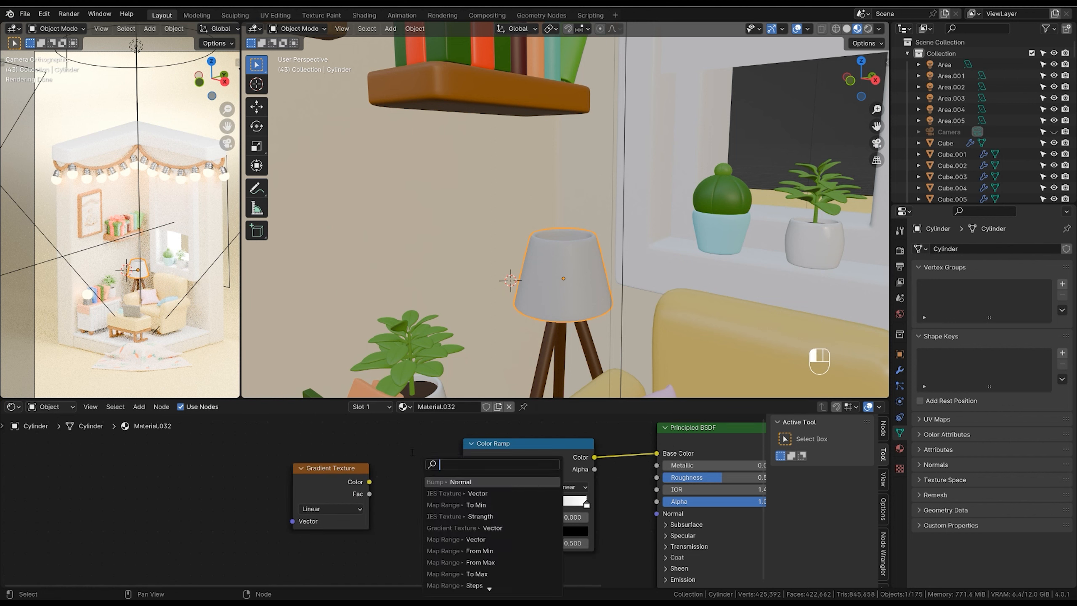
pyautogui.press('Escape')
pyautogui.moveTo(370, 493); pyautogui.dragTo(464, 543)
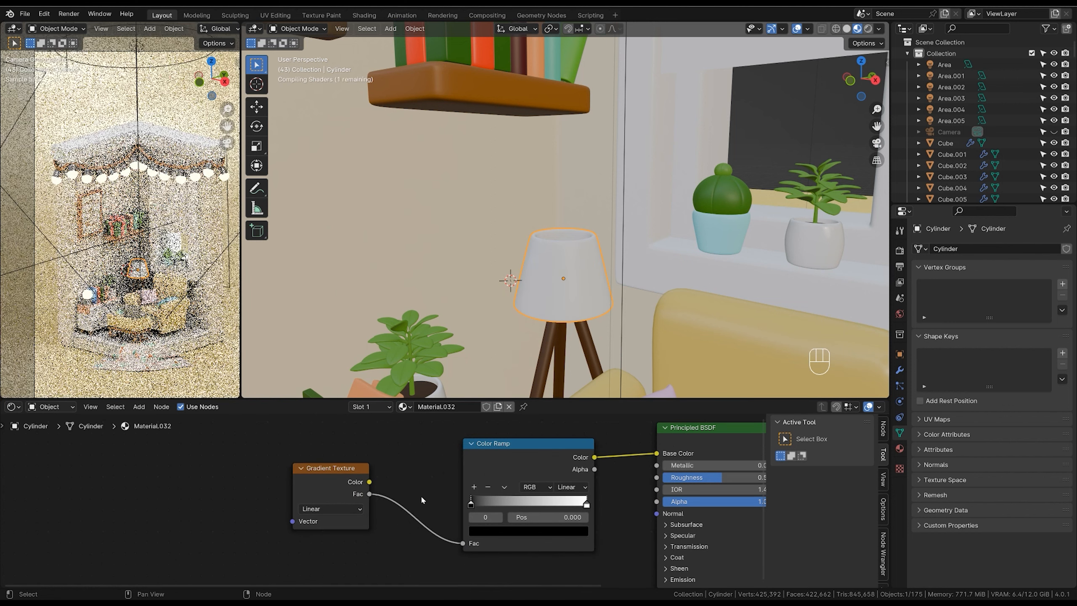
pyautogui.moveTo(330, 478); pyautogui.dragTo(372, 471)
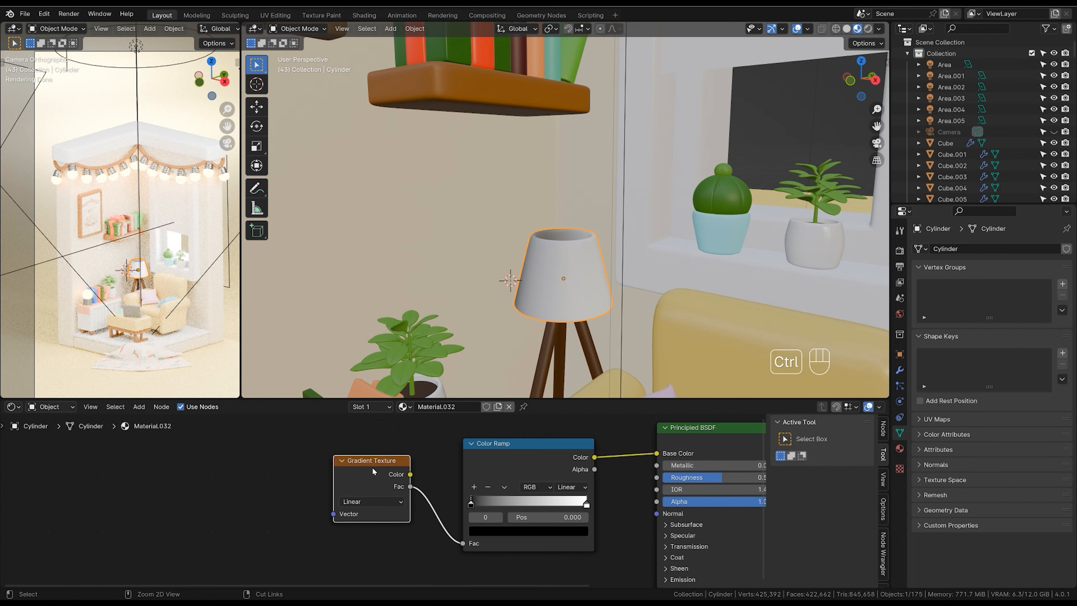
# Drive the Gradient Texture with Mapping and Texture Coordinate nodes, using Generated coordinates.
pyautogui.hotkey('ctrl', 't')
pyautogui.moveTo(278, 475); pyautogui.dragTo(281, 463)
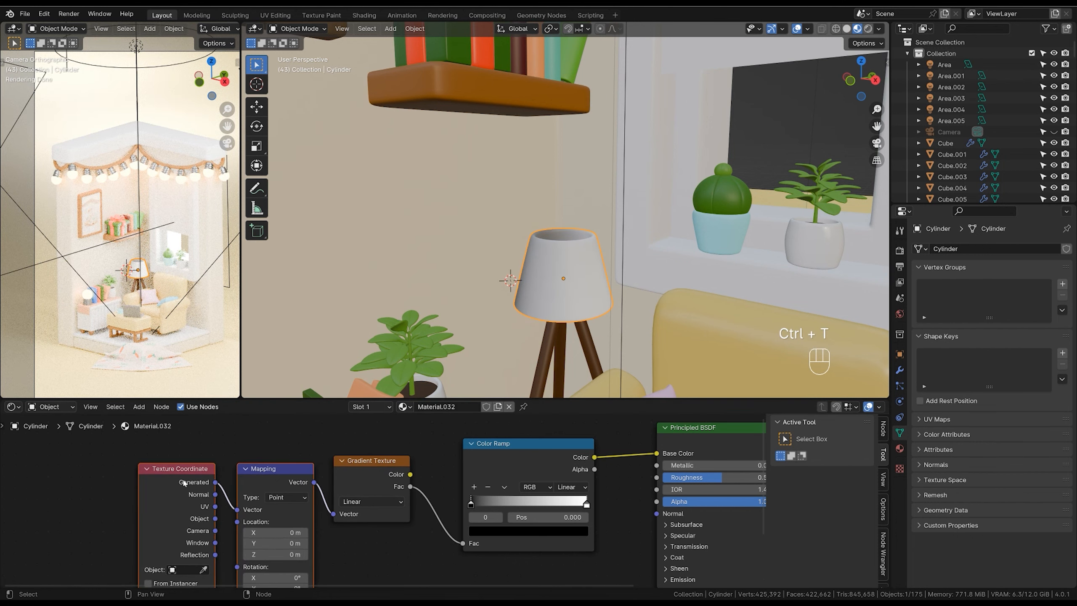
pyautogui.moveTo(155, 488); pyautogui.dragTo(154, 489)
pyautogui.moveTo(399, 542); pyautogui.dragTo(401, 540, button='middle')
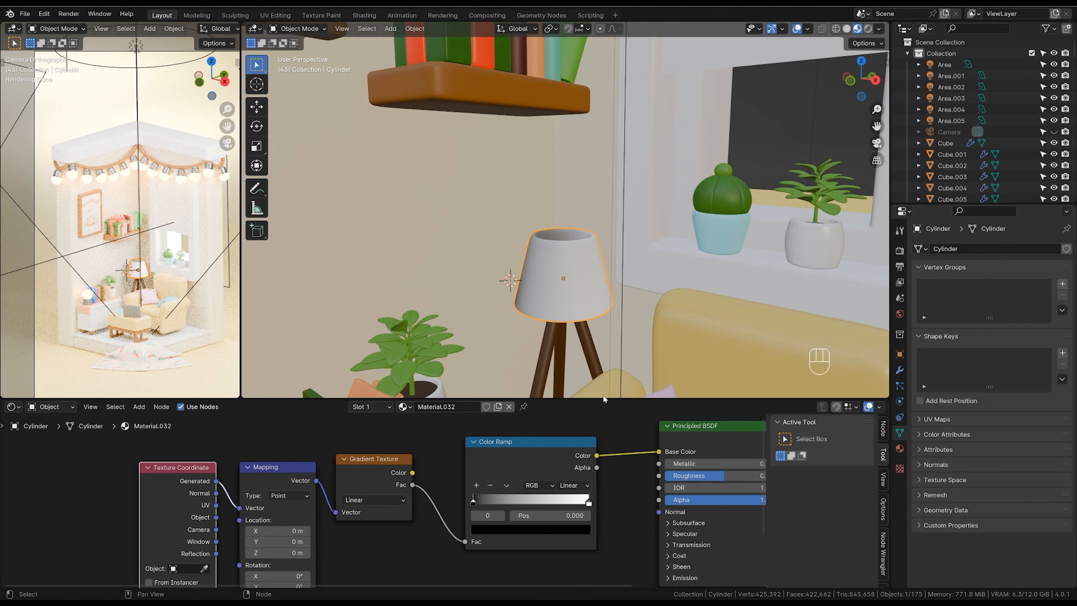
# Move the Color Ramp's black and white stops together near the middle and set the Mapping node's Y rotation to 90°.
pyautogui.moveTo(490, 504); pyautogui.dragTo(542, 505)
pyautogui.keyDown('ctrl'); pyautogui.moveTo(589, 398); pyautogui.dragTo(590, 294, button='middle'); pyautogui.keyUp('ctrl')
pyautogui.moveTo(395, 527); pyautogui.dragTo(425, 448, button='middle')
pyautogui.click(322, 507)
pyautogui.write('90')
pyautogui.press('Return')
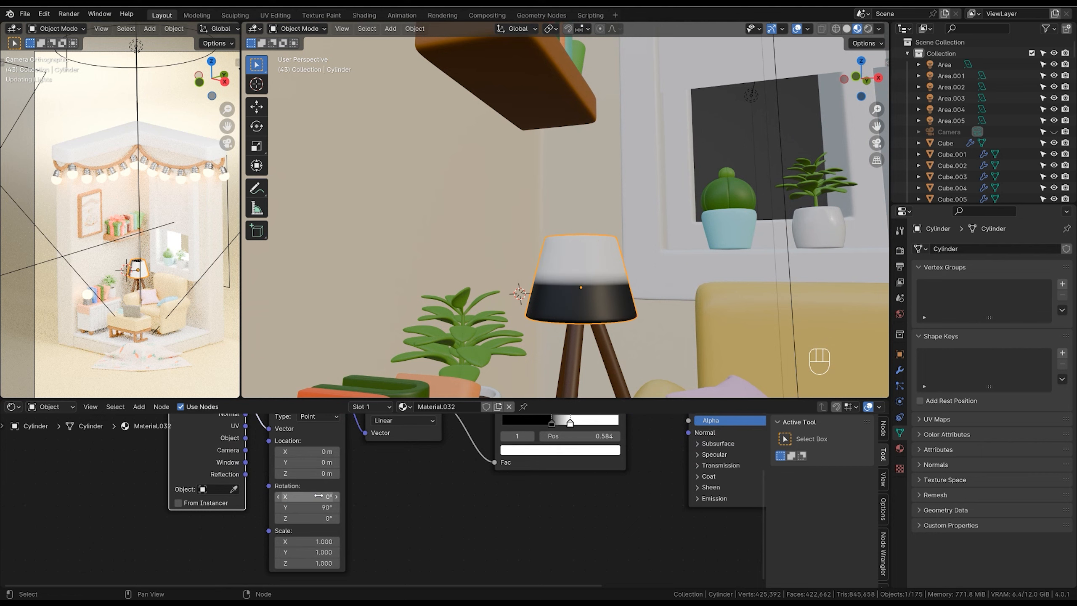
# Move the Color Ramp's white stop to about 0.77 and add another stop between the black and white ones.
pyautogui.keyDown('shift'); pyautogui.moveTo(617, 301); pyautogui.dragTo(561, 348, button='middle'); pyautogui.keyUp('shift')
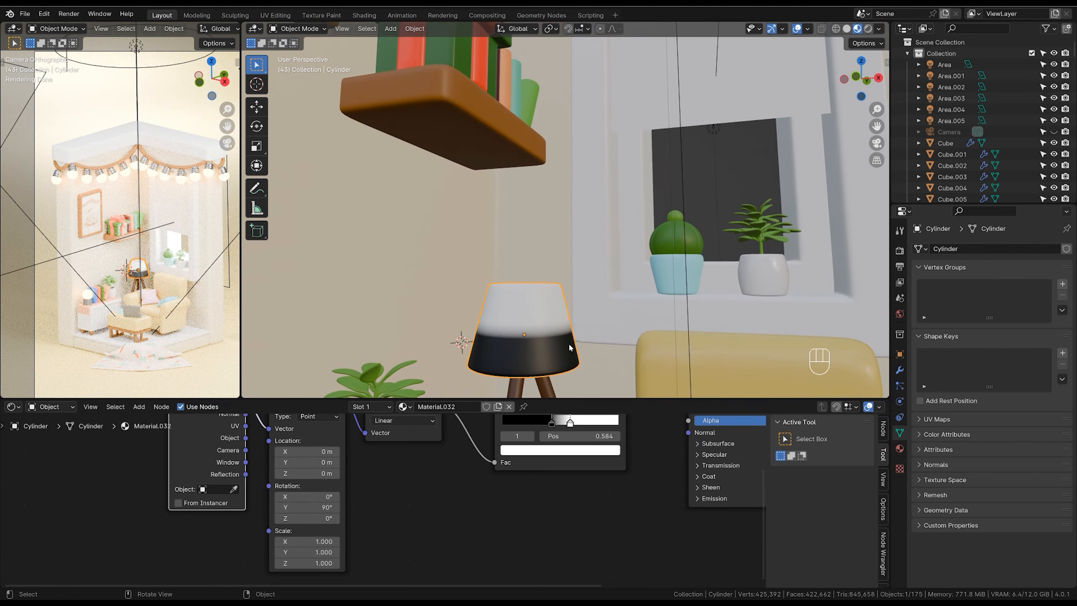
pyautogui.moveTo(553, 488); pyautogui.dragTo(612, 453, button='middle')
pyautogui.moveTo(613, 475); pyautogui.dragTo(547, 505, button='middle')
pyautogui.moveTo(546, 510); pyautogui.dragTo(587, 511)
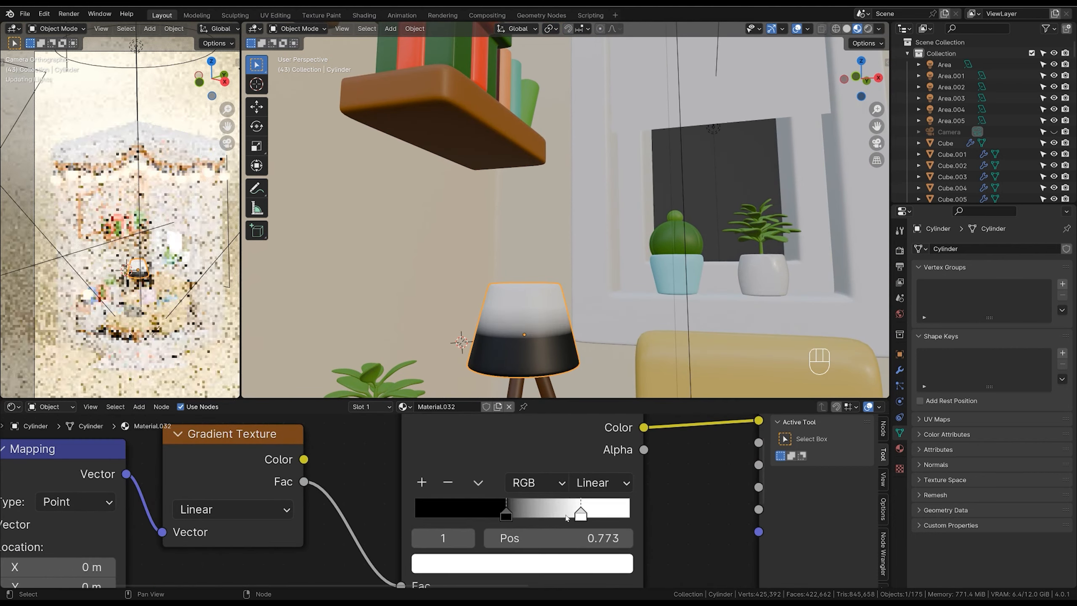
pyautogui.moveTo(505, 514); pyautogui.dragTo(536, 515)
pyautogui.click(428, 484)
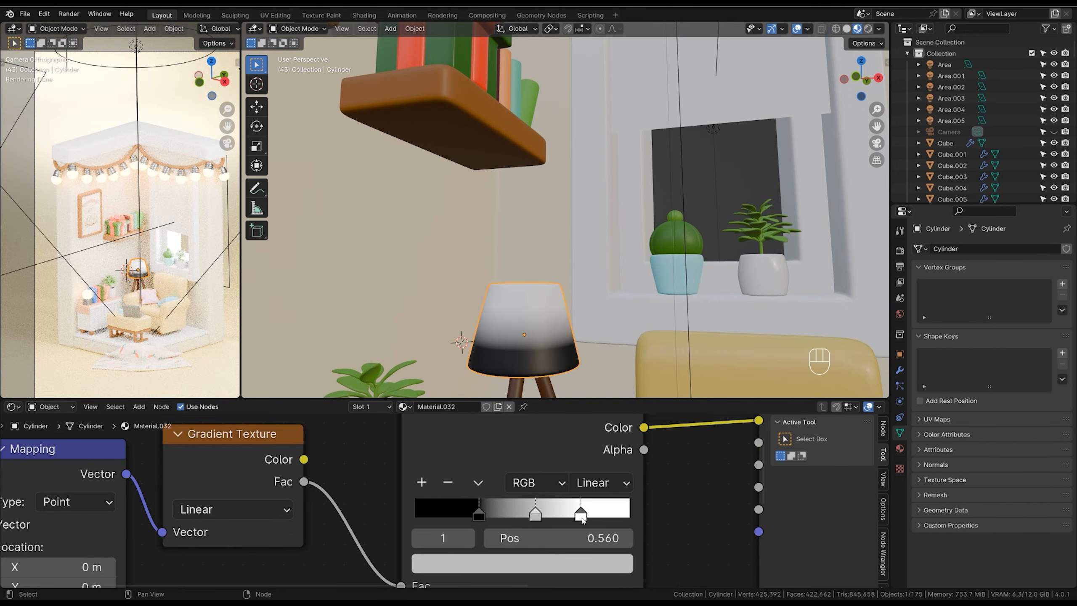
# Turn the Color Ramp's end stop black, shift the middle stop toward it and add a fourth stop.
pyautogui.click(582, 517)
pyautogui.click(564, 565)
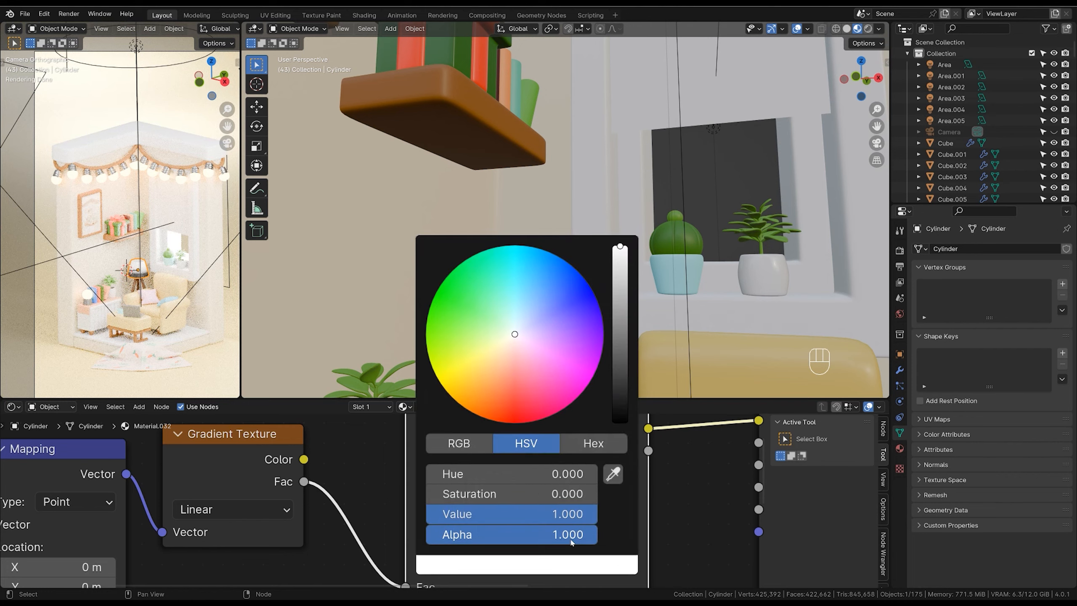
pyautogui.moveTo(620, 413); pyautogui.dragTo(622, 429)
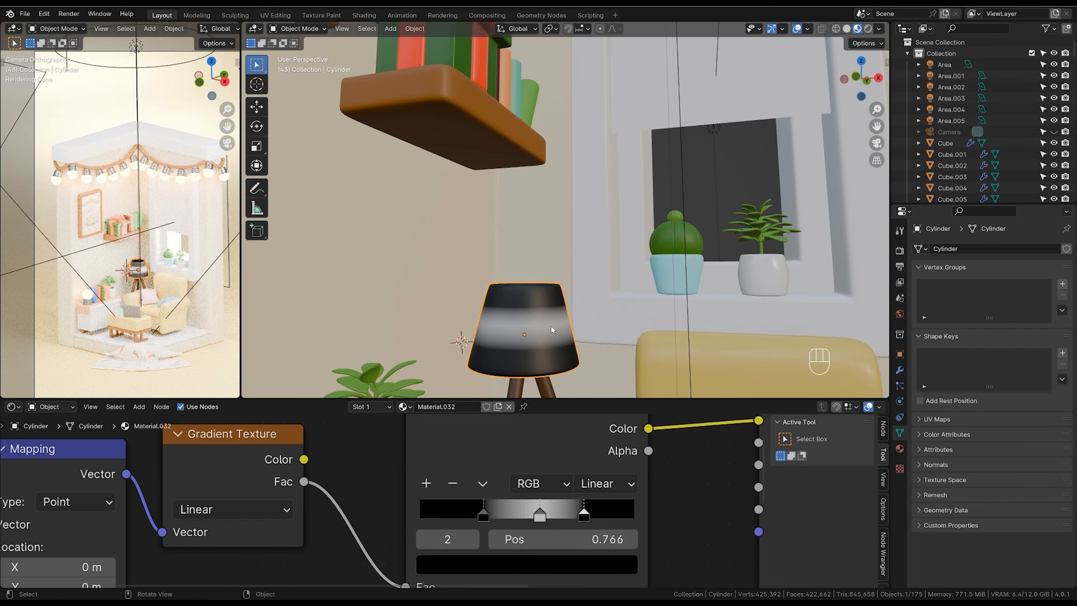
pyautogui.moveTo(544, 519)
pyautogui.mouseDown()
pyautogui.moveTo(499, 518)
pyautogui.moveTo(564, 520)
pyautogui.mouseUp()
pyautogui.click(426, 483)
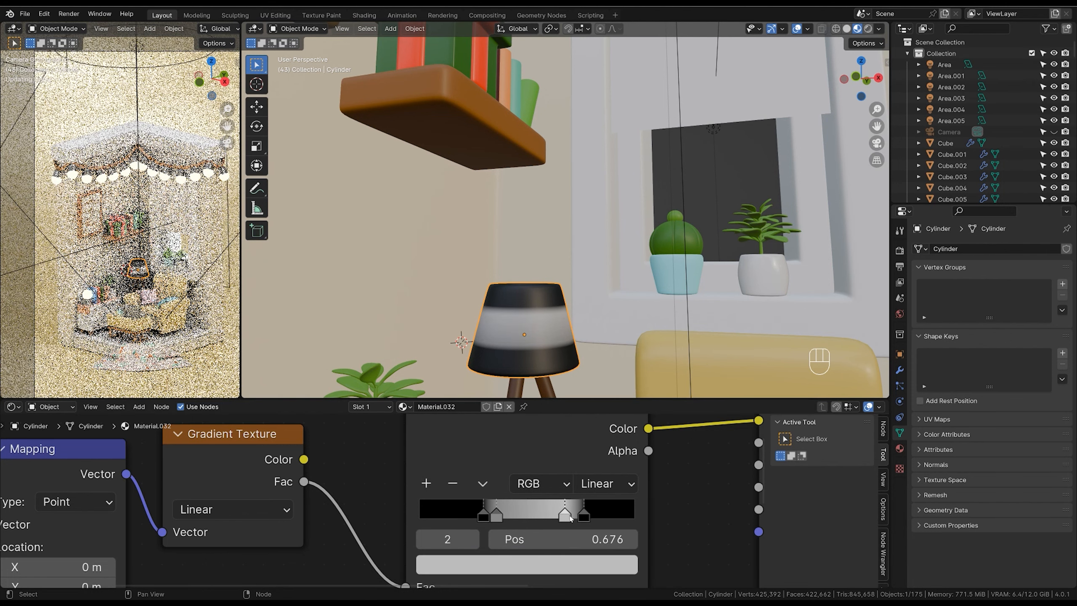
# Squeeze the four Color Ramp stops together into a narrow light band, with the first stop at 0.470.
pyautogui.moveTo(496, 516); pyautogui.dragTo(547, 519)
pyautogui.moveTo(583, 518); pyautogui.dragTo(564, 518)
pyautogui.moveTo(486, 519); pyautogui.dragTo(524, 522)
pyautogui.keyDown('ctrl'); pyautogui.moveTo(591, 341); pyautogui.dragTo(606, 239, button='middle'); pyautogui.keyUp('ctrl')
pyautogui.keyDown('ctrl'); pyautogui.moveTo(596, 291); pyautogui.dragTo(611, 265, button='middle'); pyautogui.keyUp('ctrl')
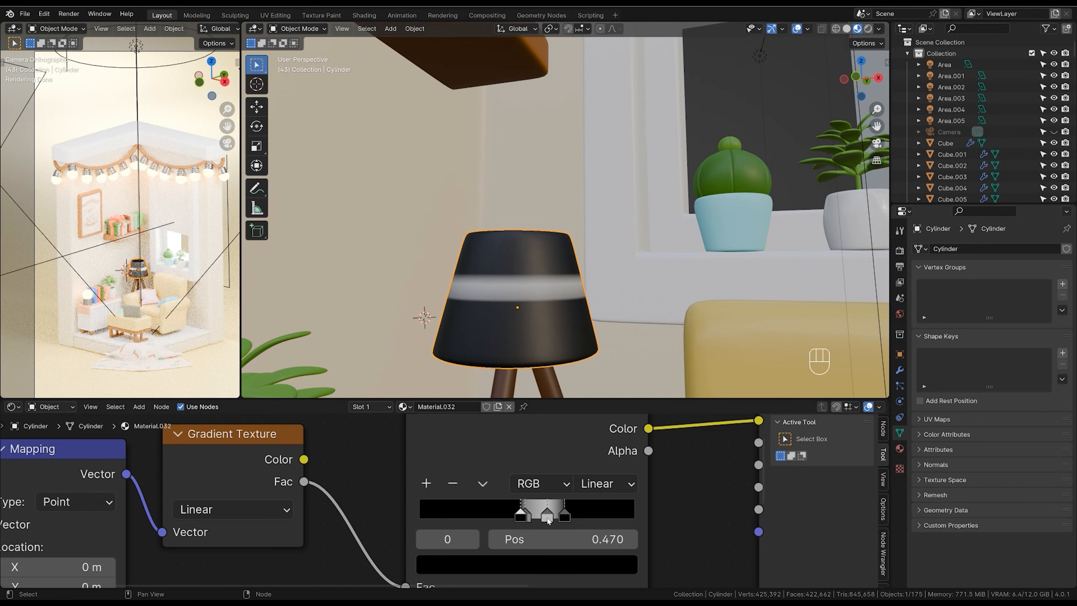
# Space the Color Ramp's two middle stops within the band and set both of their colors to white.
pyautogui.moveTo(547, 518); pyautogui.dragTo(533, 519)
pyautogui.click(531, 563)
pyautogui.moveTo(622, 324); pyautogui.dragTo(628, 243)
pyautogui.click(560, 552)
pyautogui.click(559, 563)
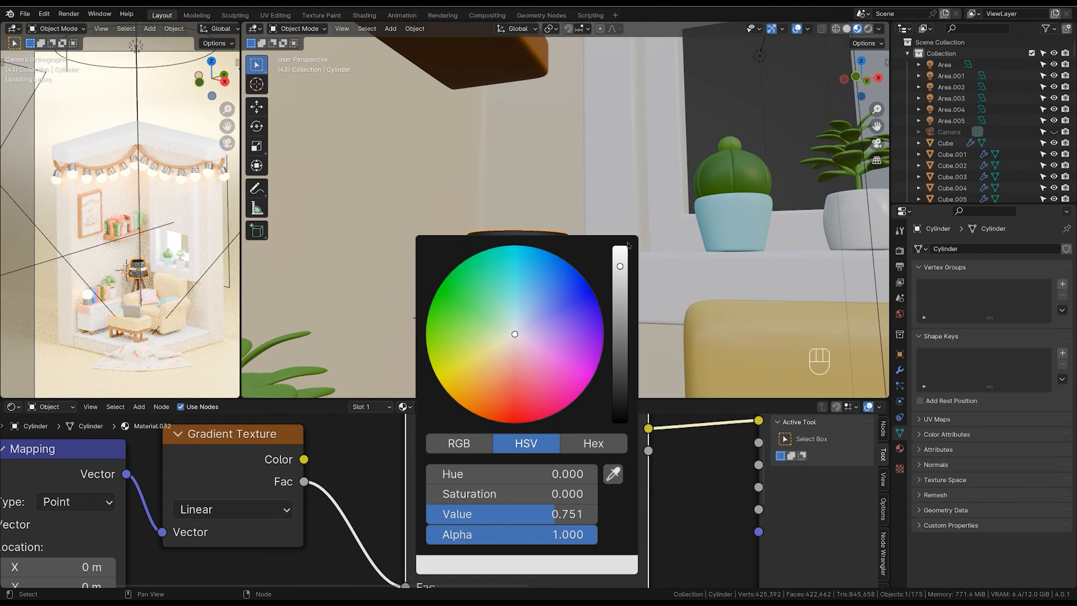
pyautogui.click(549, 517)
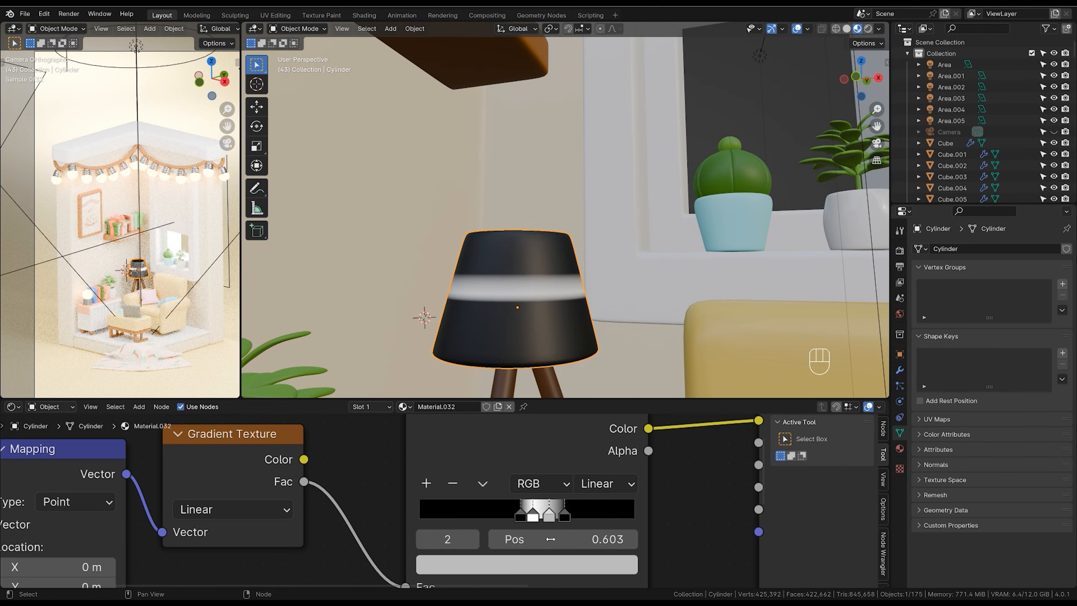
pyautogui.click(527, 564)
# Color the Color Ramp's last stop tan with hue 0.115 and saturation 0.722.
pyautogui.click(564, 514)
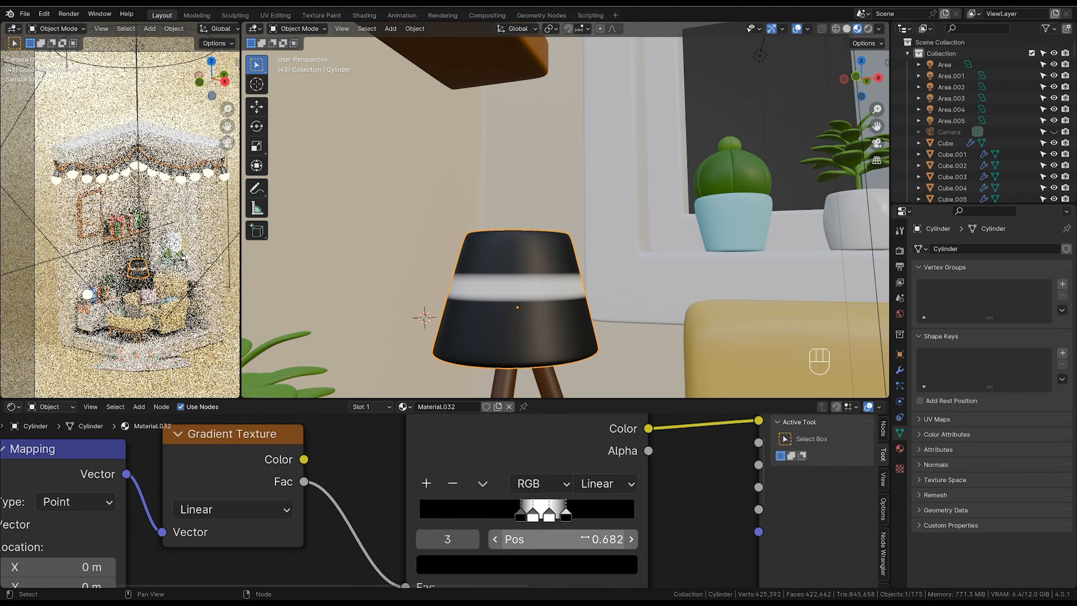
pyautogui.click(570, 563)
pyautogui.click(613, 344)
pyautogui.moveTo(494, 359); pyautogui.dragTo(486, 364)
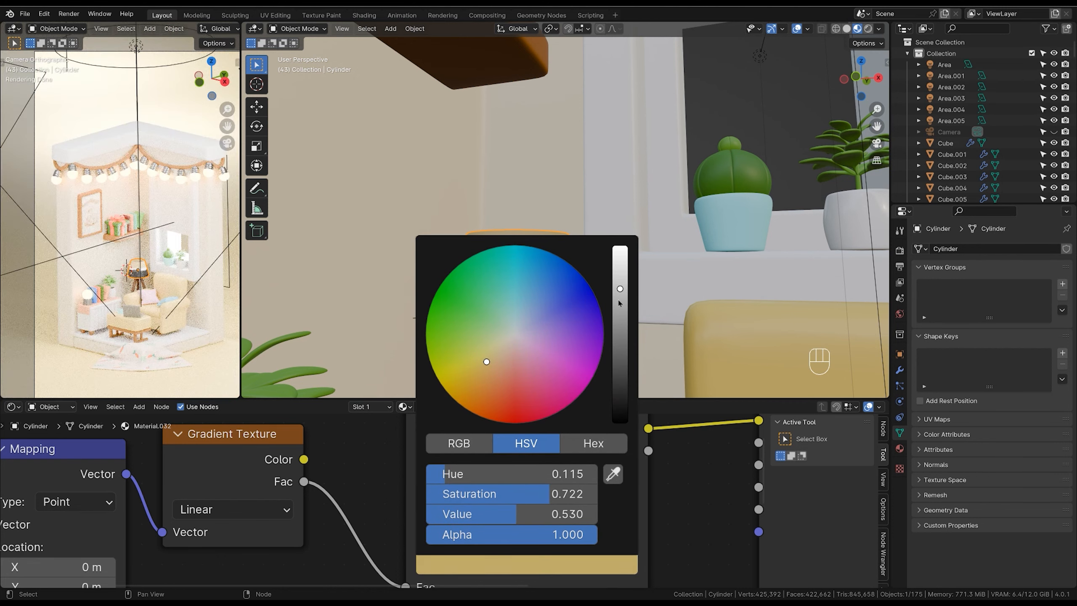
# Copy the last stop's tan color onto the Color Ramp's first stop.
pyautogui.click(521, 515)
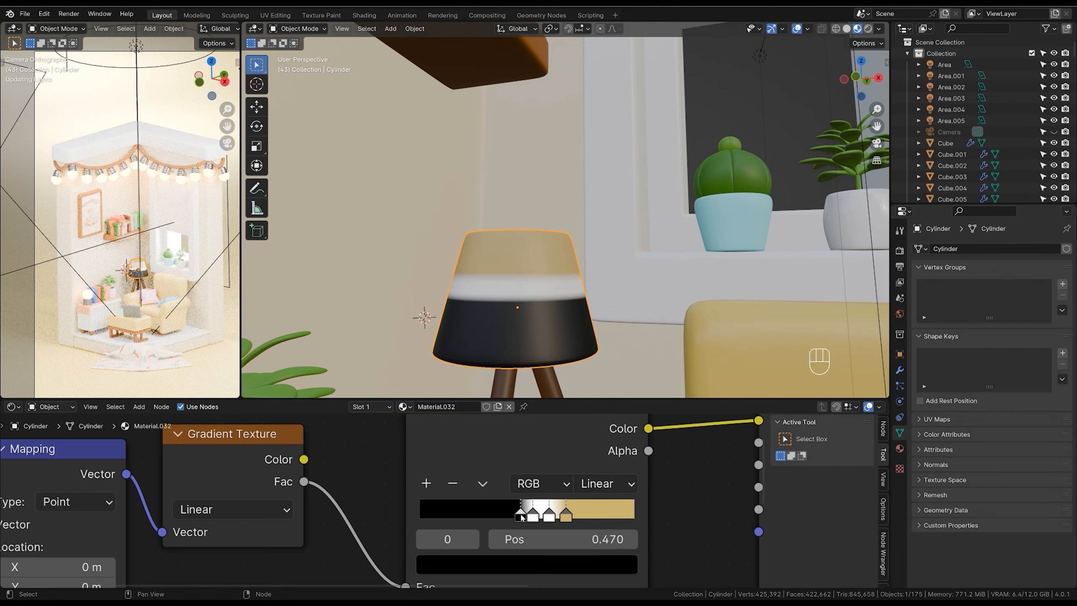
pyautogui.click(566, 516)
pyautogui.hotkey('ctrl', 'c')
pyautogui.click(521, 516)
pyautogui.hotkey('ctrl', 'v')
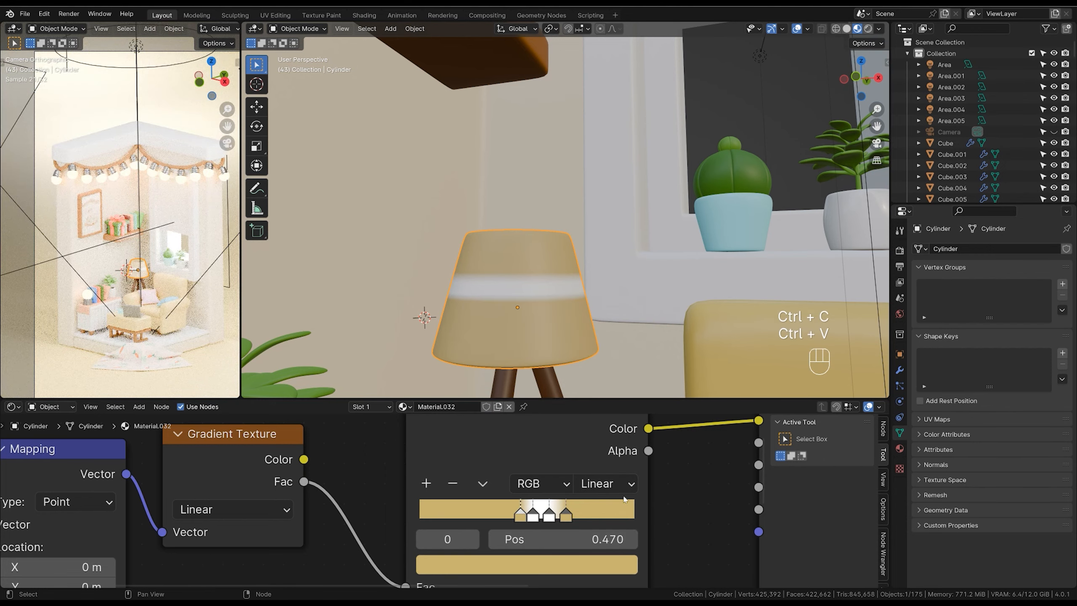
# Set the lampshade material's alpha to 0.8.
pyautogui.keyDown('ctrl'); pyautogui.moveTo(587, 294); pyautogui.dragTo(556, 387, button='middle'); pyautogui.keyUp('ctrl')
pyautogui.keyDown('ctrl'); pyautogui.moveTo(614, 267); pyautogui.dragTo(584, 291, button='middle'); pyautogui.keyUp('ctrl')
pyautogui.moveTo(584, 291)
pyautogui.keyDown('ctrl'); pyautogui.mouseDown(button='middle')
pyautogui.moveTo(580, 313)
pyautogui.moveTo(590, 272)
pyautogui.mouseUp(button='middle'); pyautogui.keyUp('ctrl')
pyautogui.scroll(-3, 535, 468)
pyautogui.scroll(1, 535, 467)
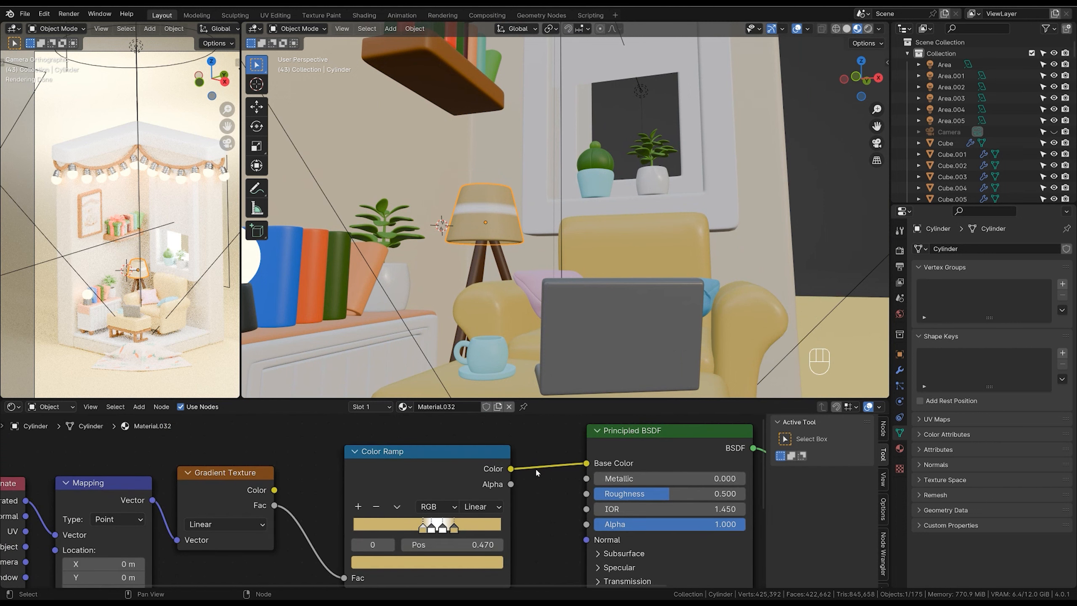
pyautogui.keyDown('ctrl'); pyautogui.moveTo(650, 444); pyautogui.dragTo(676, 503, button='middle'); pyautogui.keyUp('ctrl')
pyautogui.keyDown('shift'); pyautogui.moveTo(682, 503); pyautogui.dragTo(613, 471, button='middle'); pyautogui.keyUp('shift')
pyautogui.moveTo(623, 506)
pyautogui.keyDown('ctrl'); pyautogui.mouseDown(button='middle')
pyautogui.moveTo(627, 491)
pyautogui.moveTo(656, 492)
pyautogui.moveTo(643, 508)
pyautogui.mouseUp(button='middle'); pyautogui.keyUp('ctrl')
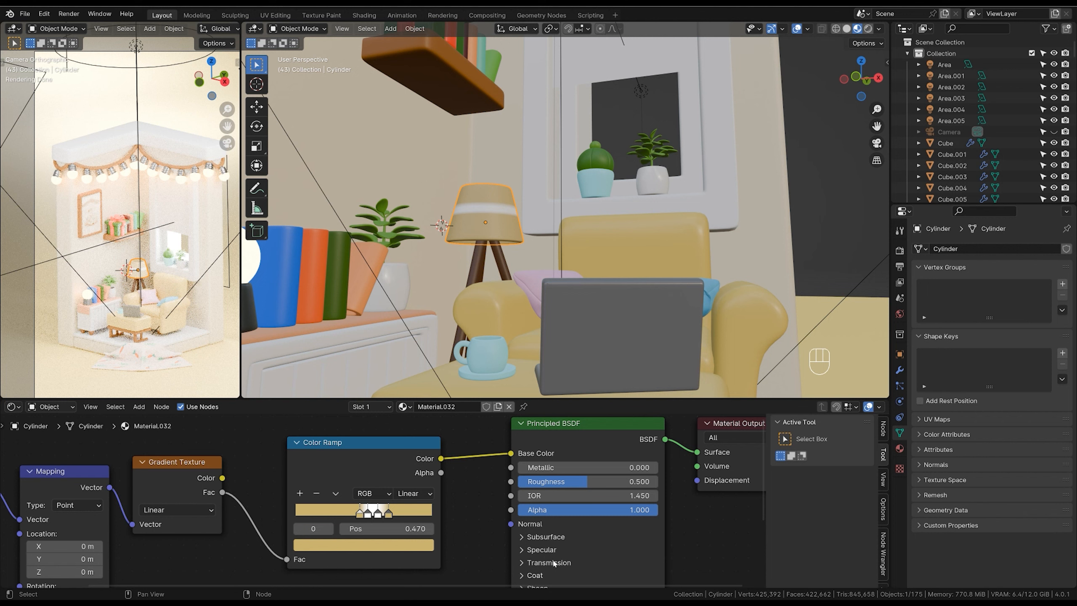
pyautogui.click(598, 511)
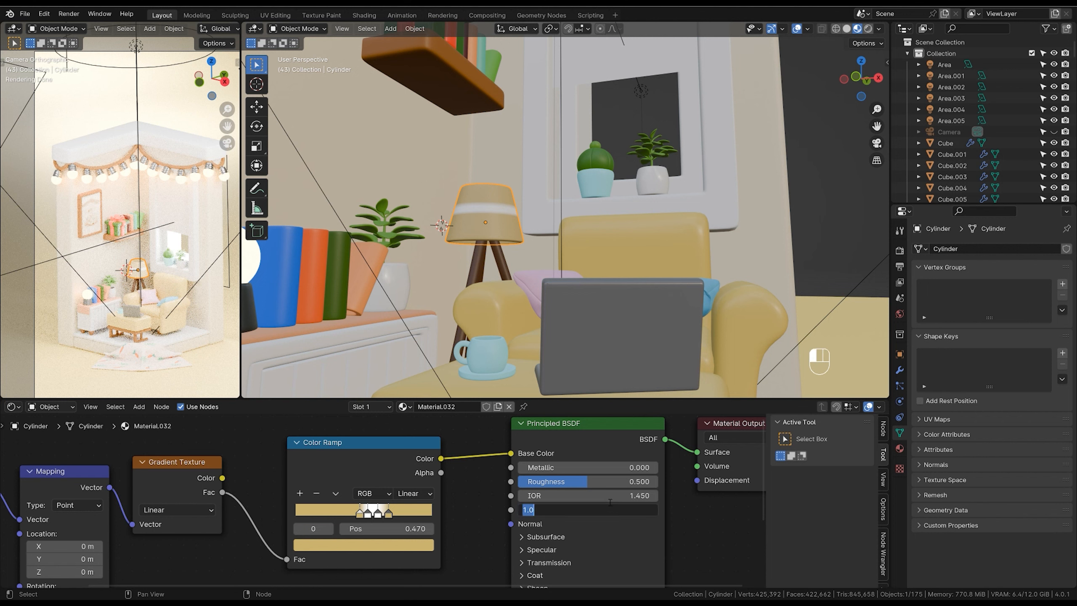
pyautogui.write('0.8')
pyautogui.press('Return')
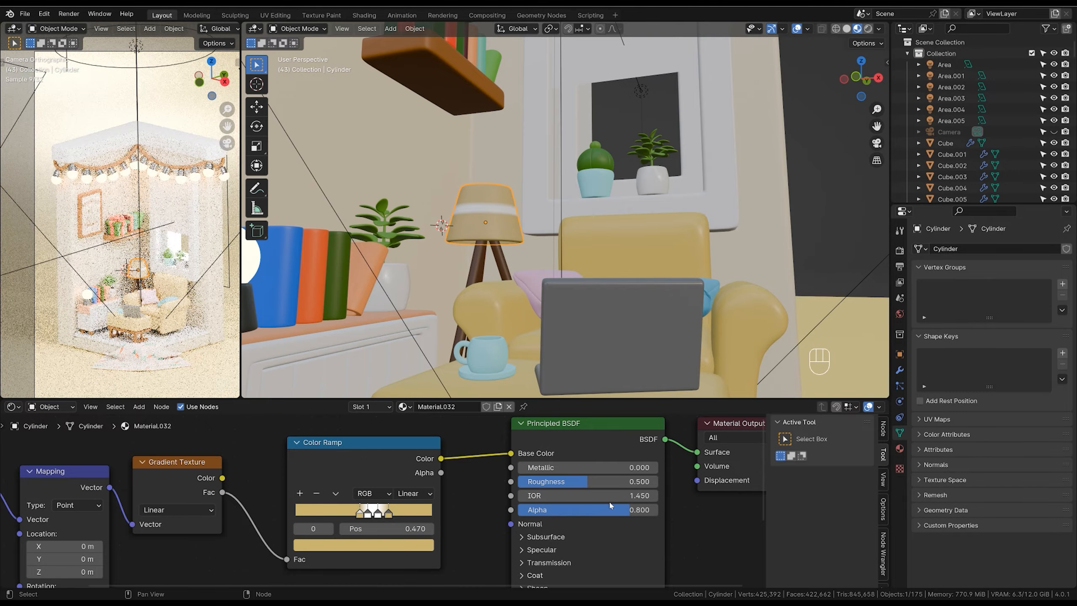
# Show the lampshade in rendered shading and lower its material's alpha to about 0.56.
pyautogui.click(541, 188)
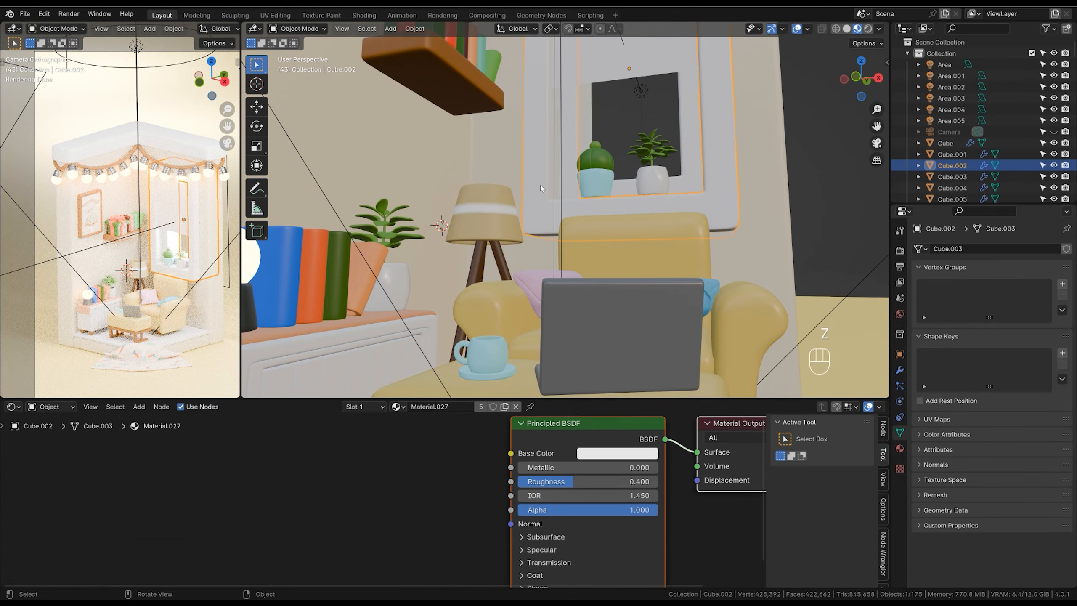
pyautogui.click(514, 238)
pyautogui.press('z')
pyautogui.click(523, 212)
pyautogui.moveTo(533, 234)
pyautogui.keyDown('ctrl'); pyautogui.mouseDown(button='middle')
pyautogui.moveTo(533, 191)
pyautogui.moveTo(577, 212)
pyautogui.moveTo(569, 204)
pyautogui.mouseUp(button='middle'); pyautogui.keyUp('ctrl')
pyautogui.click(643, 509)
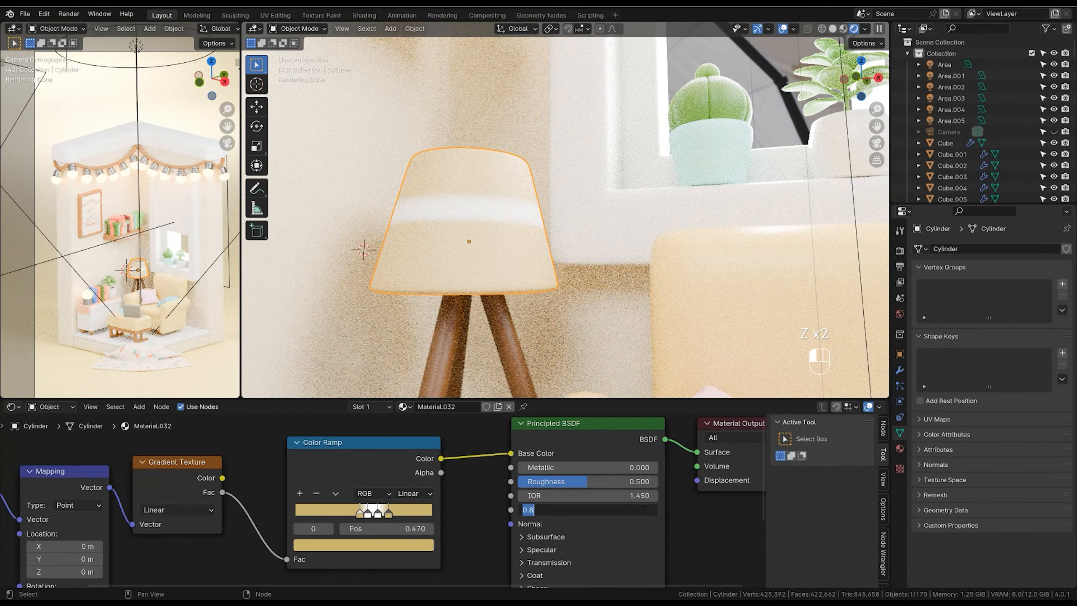
pyautogui.press('Return')
pyautogui.moveTo(644, 510); pyautogui.dragTo(575, 520)
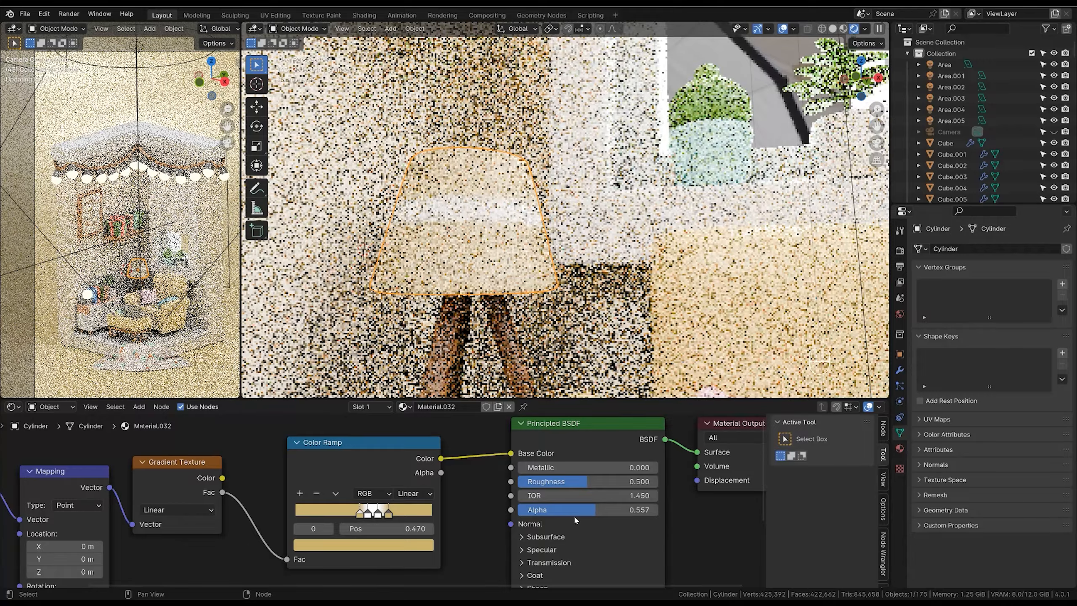
# Add a point light to the room scene.
pyautogui.scroll(-2, 594, 238)
pyautogui.moveTo(618, 169); pyautogui.dragTo(586, 318, button='middle')
pyautogui.scroll(-2, 582, 226)
pyautogui.scroll(1, 581, 268)
pyautogui.scroll(-3, 580, 266)
pyautogui.scroll(1, 580, 267)
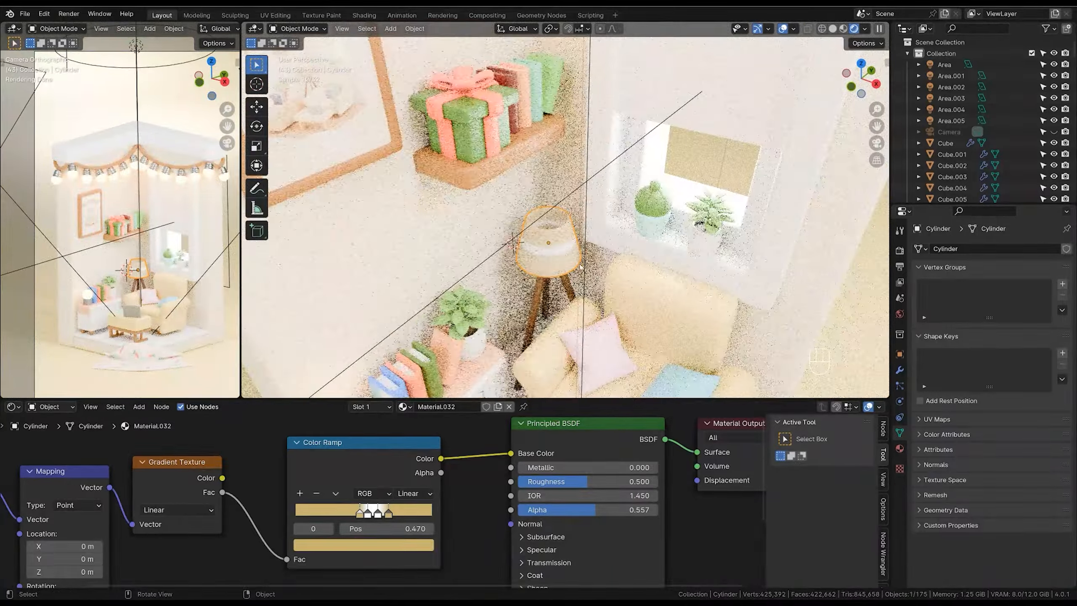
pyautogui.scroll(-4, 580, 267)
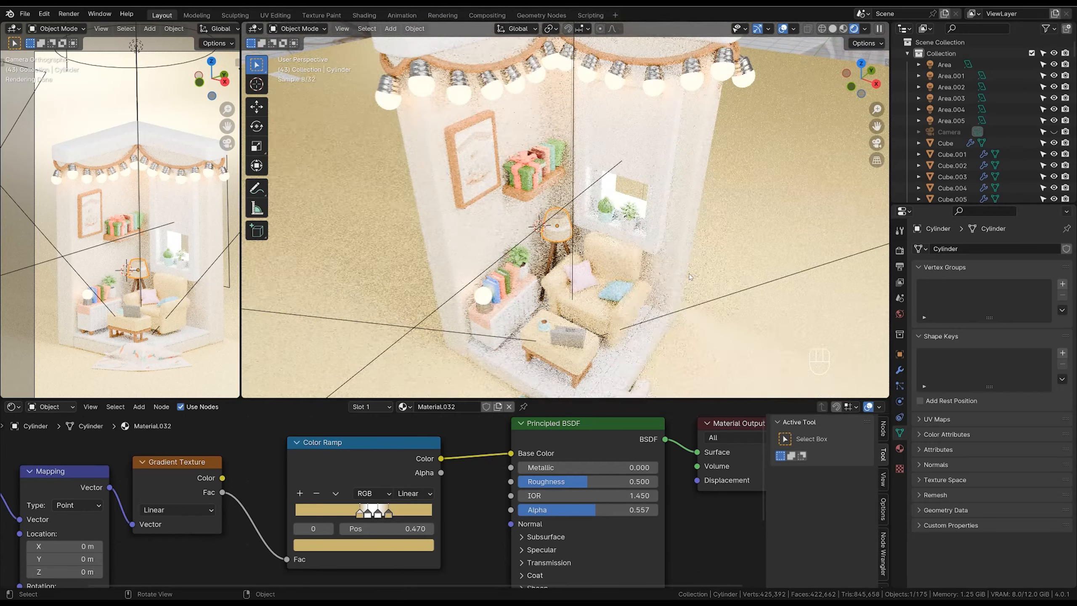
pyautogui.hotkey('shift', 'a')
pyautogui.moveTo(676, 430)
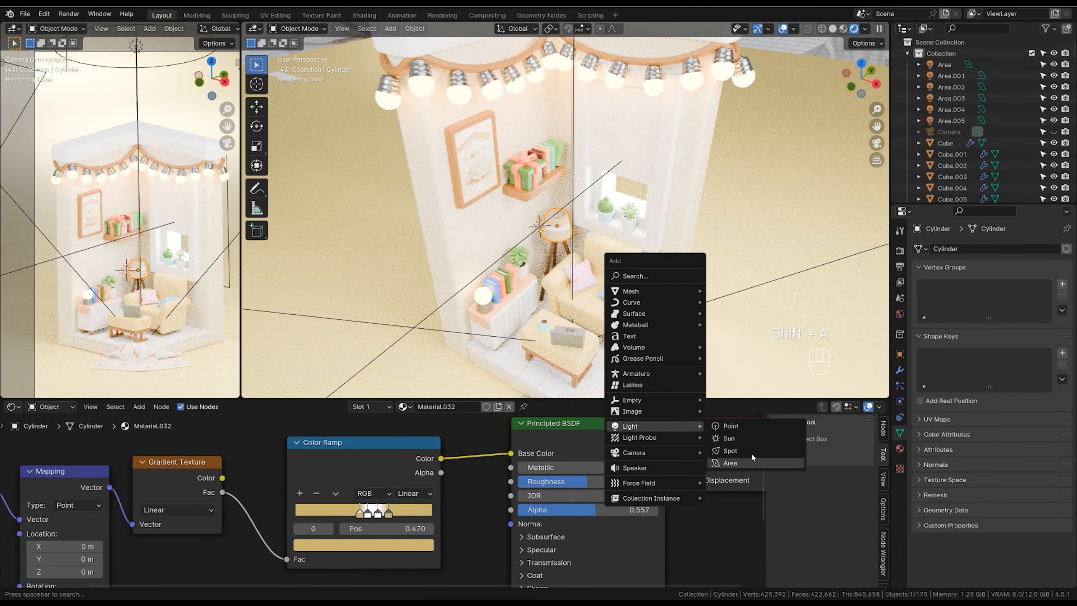
pyautogui.click(752, 427)
# Switch the viewport to solid shading and move the new point light toward the floor lamp.
pyautogui.moveTo(636, 255)
pyautogui.mouseDown(button='middle')
pyautogui.moveTo(637, 308)
pyautogui.moveTo(668, 286)
pyautogui.mouseUp(button='middle')
pyautogui.hotkey('alt', 'z')
pyautogui.press('z')
pyautogui.click(764, 294)
pyautogui.hotkey('alt', 'z')
pyautogui.press('g')
pyautogui.click(684, 276)
# Move and scale the point light so that it sits inside the lampshade.
pyautogui.scroll(3, 650, 246)
pyautogui.moveTo(646, 241); pyautogui.dragTo(650, 282, button='middle')
pyautogui.press('g')
pyautogui.click(643, 275)
pyautogui.press('g')
pyautogui.click(637, 251)
pyautogui.press('s')
pyautogui.click(644, 292)
pyautogui.press('g')
pyautogui.click(648, 311)
# Set the point light's radius to 0.075 m, its power to 50 W and its color to a light warm orange.
pyautogui.moveTo(1017, 341); pyautogui.dragTo(1038, 340)
pyautogui.click(1020, 313)
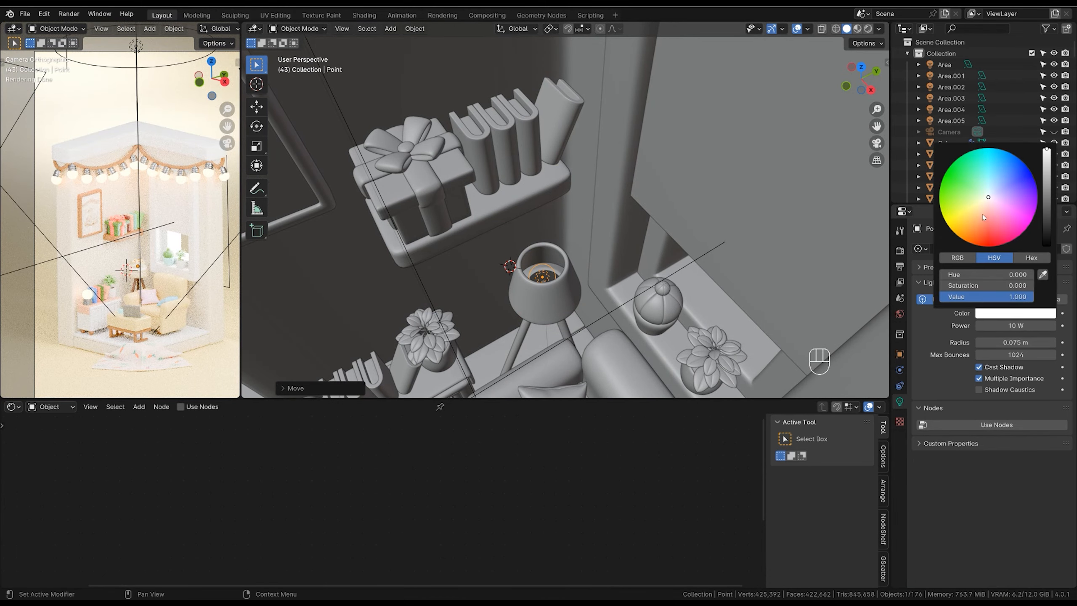
pyautogui.moveTo(983, 214); pyautogui.dragTo(971, 234)
pyautogui.click(1019, 325)
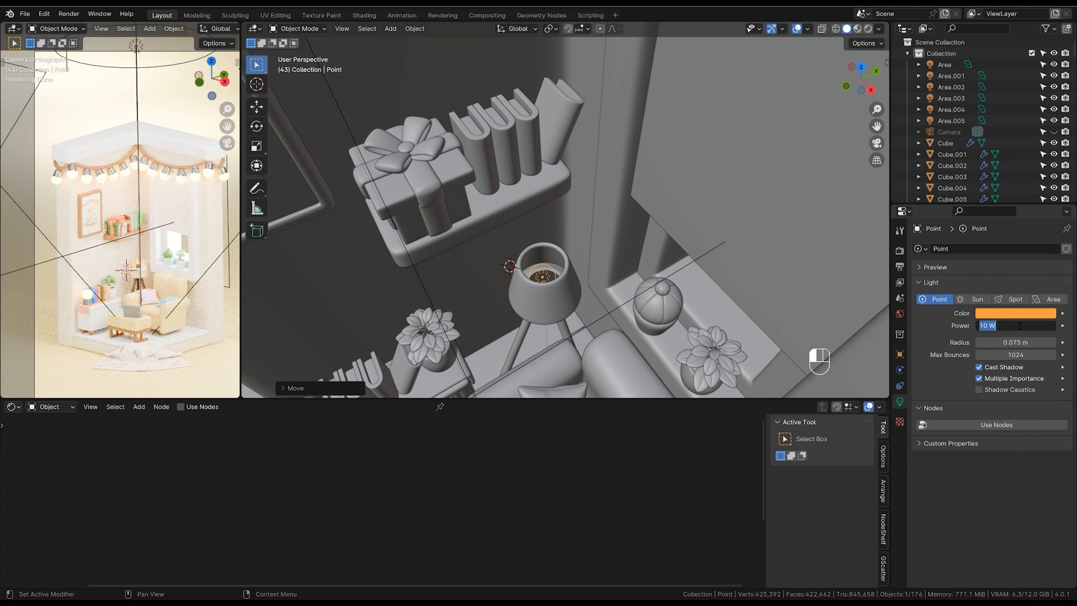
pyautogui.write('50')
pyautogui.press('Return')
pyautogui.keyDown('ctrl'); pyautogui.moveTo(595, 237); pyautogui.dragTo(595, 275, button='middle'); pyautogui.keyUp('ctrl')
pyautogui.click(1025, 313)
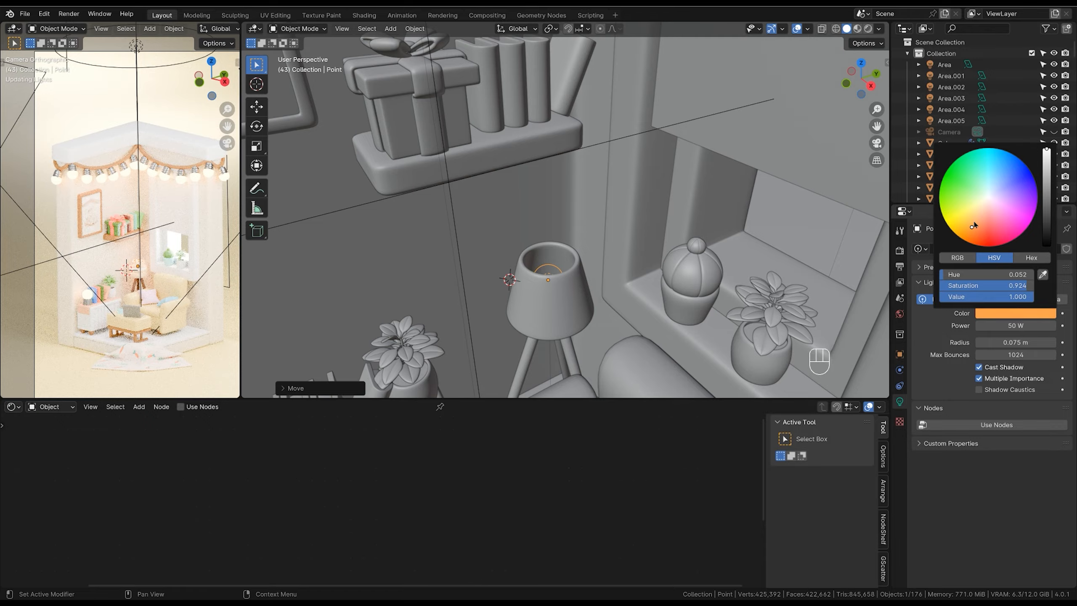
pyautogui.moveTo(973, 225); pyautogui.dragTo(975, 217)
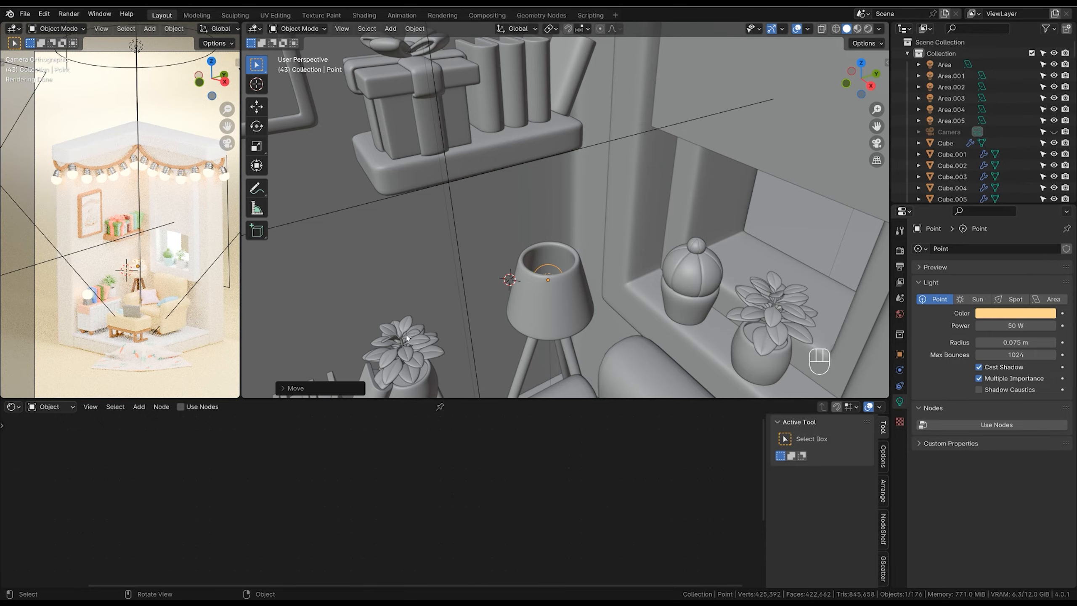
# Set the lampshade material's alpha to 0.72 while checking the lamp up close in the camera render.
pyautogui.keyDown('ctrl'); pyautogui.moveTo(161, 279); pyautogui.dragTo(161, 314, button='middle'); pyautogui.keyUp('ctrl')
pyautogui.keyDown('shift'); pyautogui.moveTo(161, 314); pyautogui.dragTo(159, 234, button='middle'); pyautogui.keyUp('shift')
pyautogui.keyDown('ctrl'); pyautogui.moveTo(159, 234); pyautogui.dragTo(148, 264, button='middle'); pyautogui.keyUp('ctrl')
pyautogui.keyDown('ctrl'); pyautogui.moveTo(148, 264); pyautogui.dragTo(148, 297, button='middle'); pyautogui.keyUp('ctrl')
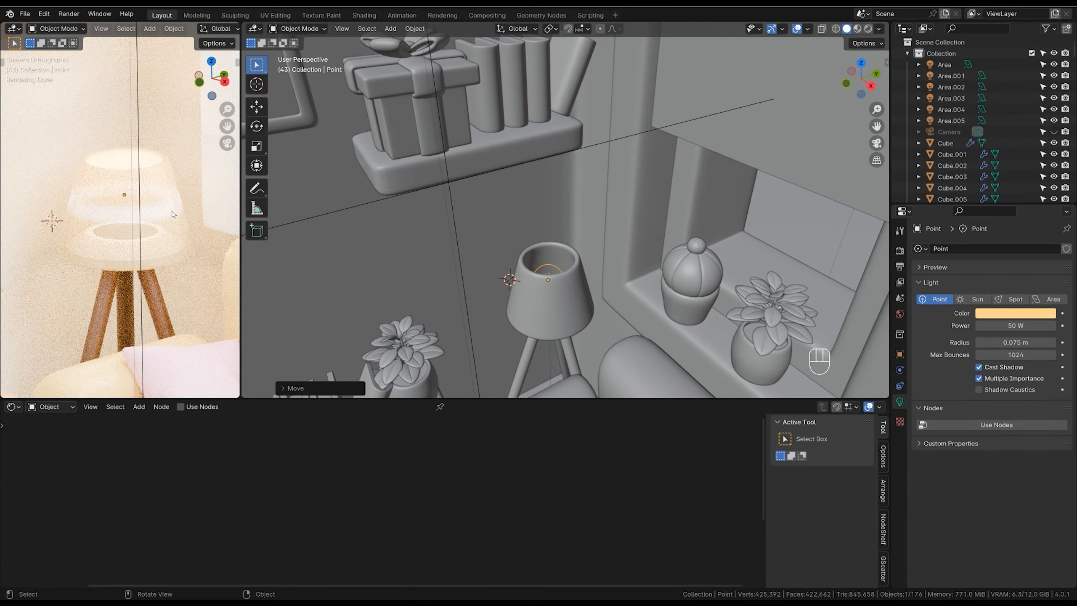
pyautogui.click(579, 312)
pyautogui.moveTo(602, 510)
pyautogui.mouseDown()
pyautogui.moveTo(645, 516)
pyautogui.moveTo(617, 518)
pyautogui.mouseUp()
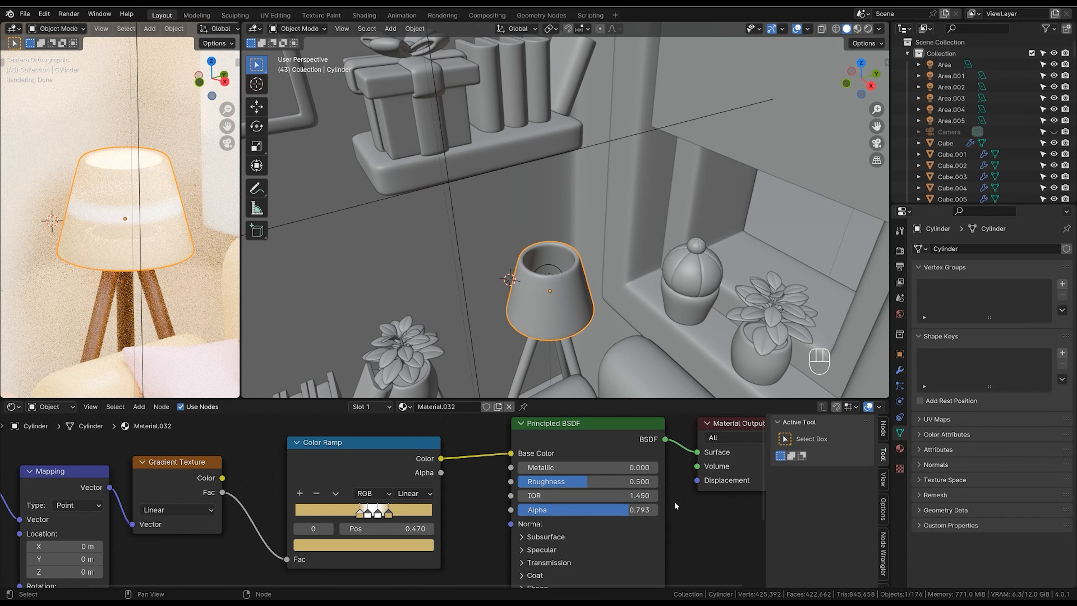
pyautogui.click(641, 514)
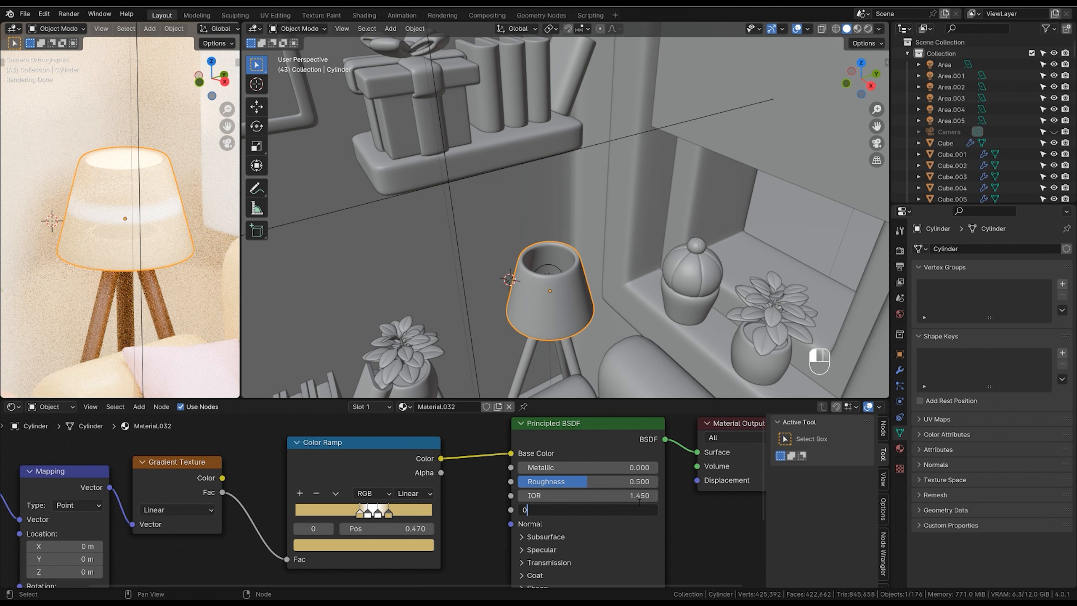
pyautogui.press('Return')
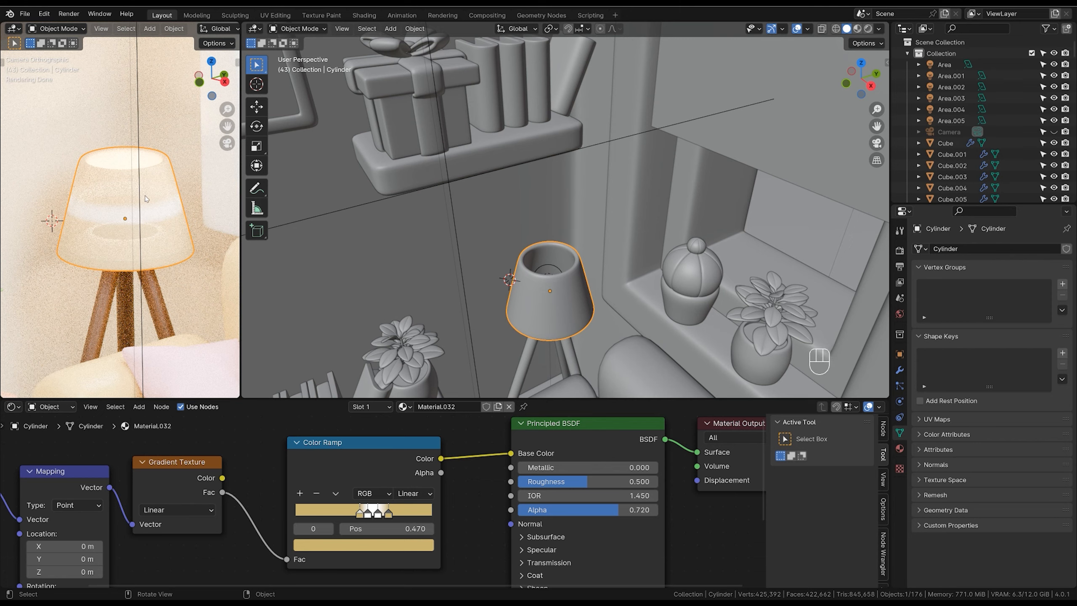
# Shift the Color Ramp stops to raise the white band on the lampshade, placing the first white stop at 0.726.
pyautogui.press('ctrl')
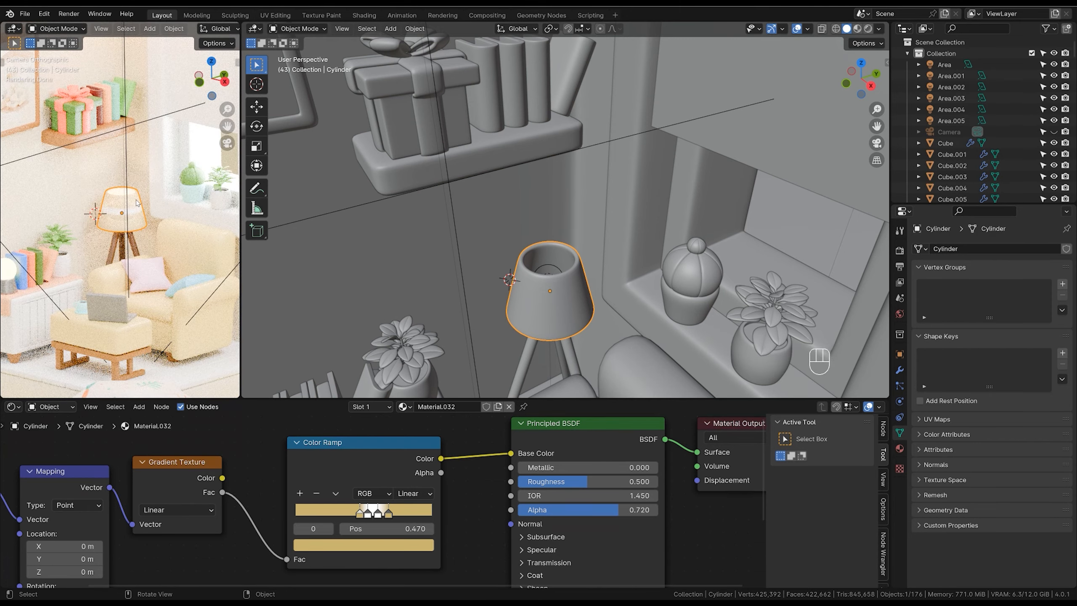
pyautogui.keyDown('ctrl'); pyautogui.moveTo(624, 275); pyautogui.dragTo(623, 244, button='middle'); pyautogui.keyUp('ctrl')
pyautogui.moveTo(598, 323); pyautogui.dragTo(604, 294, button='middle')
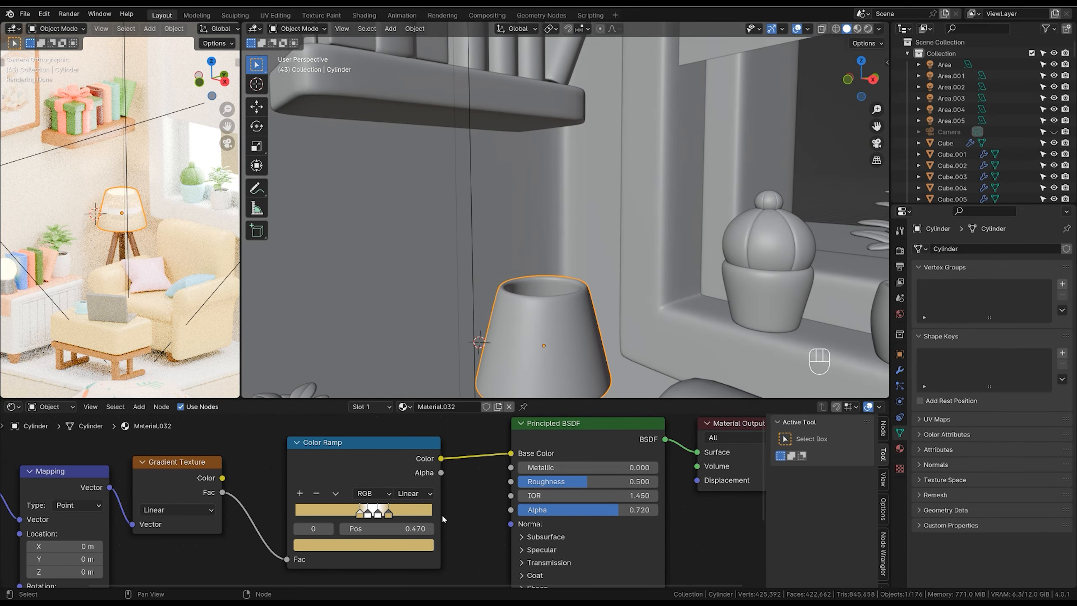
pyautogui.moveTo(392, 516)
pyautogui.mouseDown()
pyautogui.moveTo(419, 521)
pyautogui.moveTo(374, 517)
pyautogui.moveTo(400, 519)
pyautogui.moveTo(389, 516)
pyautogui.mouseUp()
pyautogui.moveTo(400, 515); pyautogui.dragTo(394, 514)
pyautogui.keyDown('ctrl'); pyautogui.moveTo(159, 238); pyautogui.dragTo(164, 191, button='middle'); pyautogui.keyUp('ctrl')
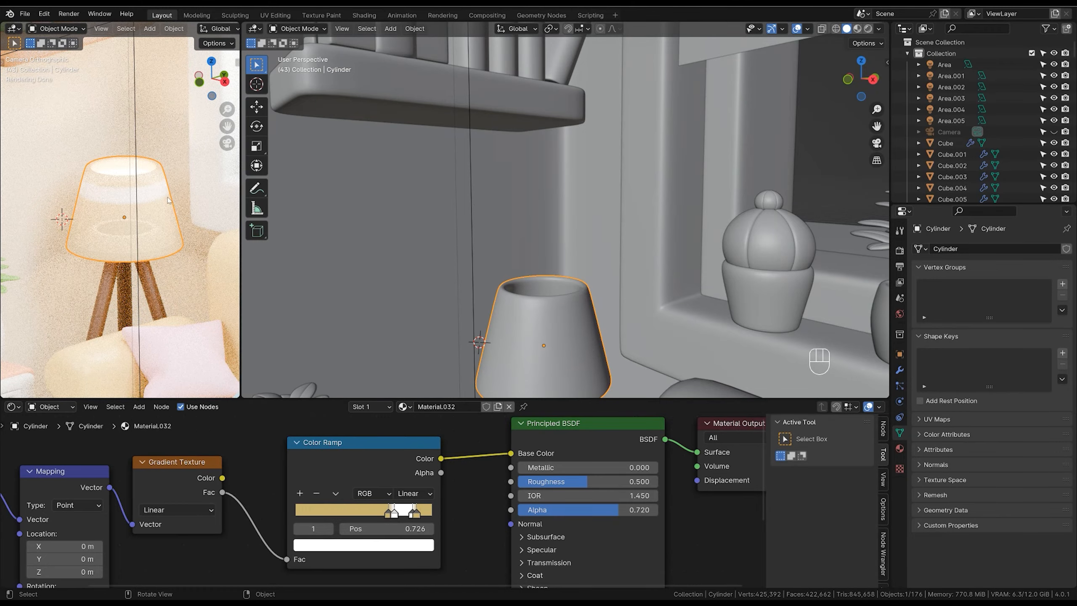
# Link the lampshade's material to the window blind plane.
pyautogui.keyDown('ctrl'); pyautogui.moveTo(548, 240); pyautogui.dragTo(613, 297, button='middle'); pyautogui.keyUp('ctrl')
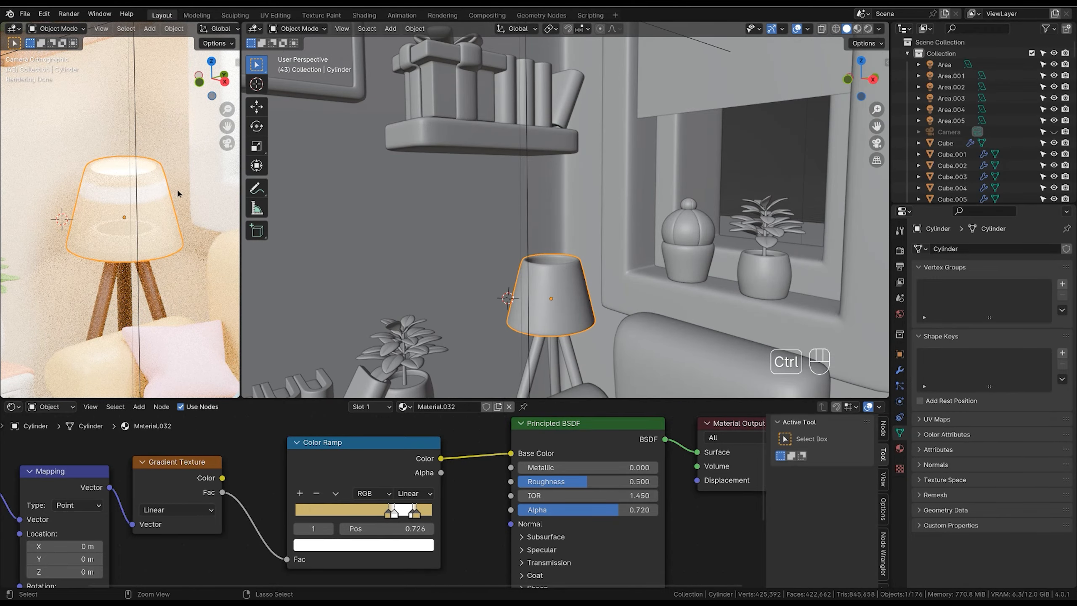
pyautogui.moveTo(180, 195)
pyautogui.keyDown('ctrl'); pyautogui.mouseDown(button='middle')
pyautogui.moveTo(184, 251)
pyautogui.moveTo(187, 212)
pyautogui.mouseUp(button='middle'); pyautogui.keyUp('ctrl')
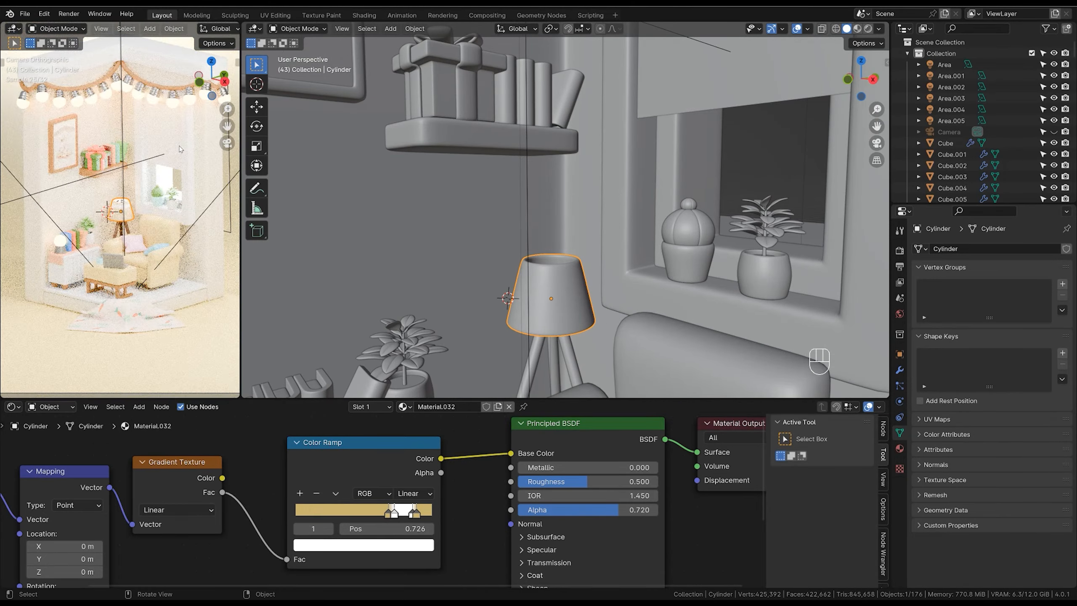
pyautogui.keyDown('ctrl'); pyautogui.moveTo(648, 261); pyautogui.dragTo(632, 288, button='middle'); pyautogui.keyUp('ctrl')
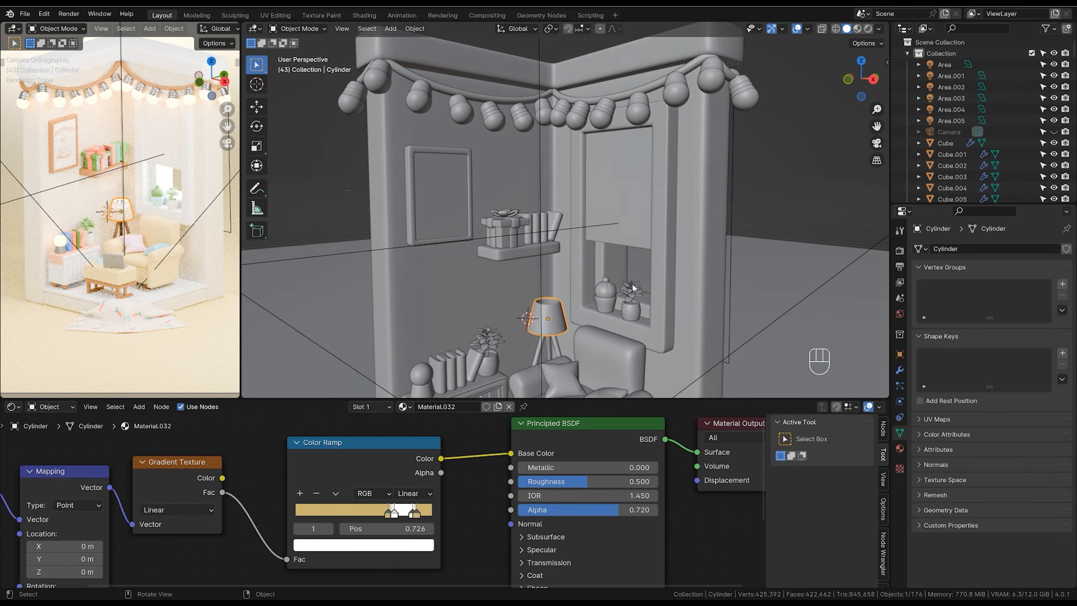
pyautogui.click(630, 204)
pyautogui.press('g')
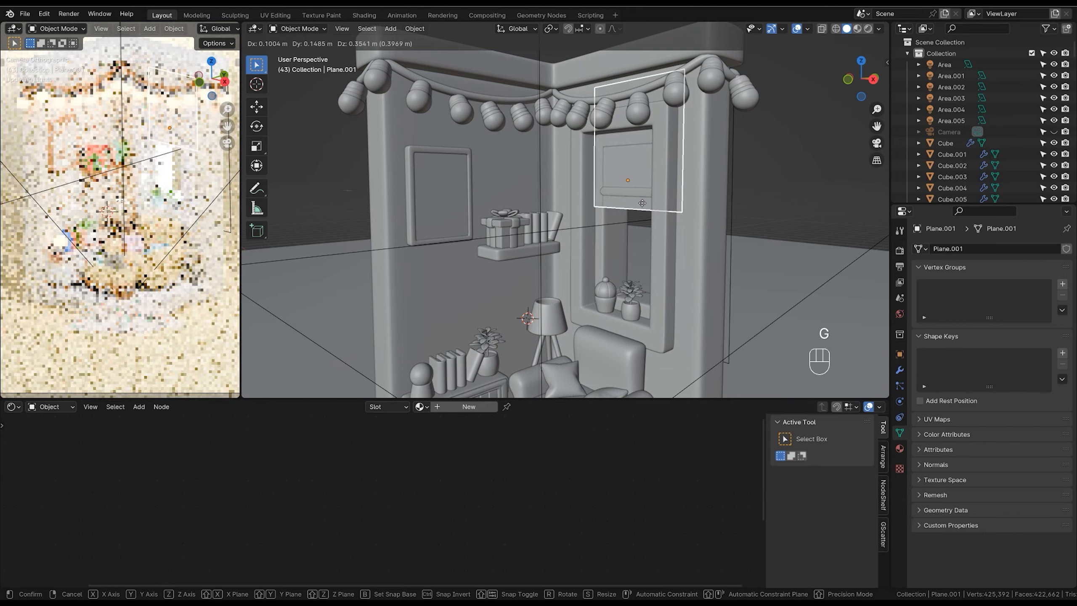
pyautogui.click(638, 234)
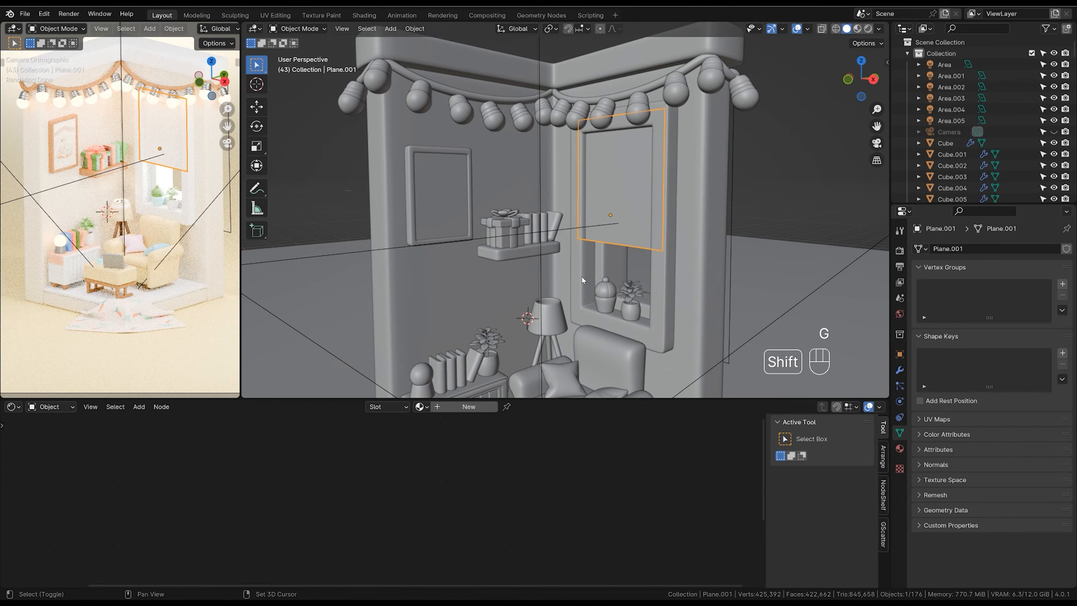
pyautogui.keyDown('shift'); pyautogui.click(557, 317); pyautogui.keyUp('shift')
pyautogui.hotkey('ctrl', 'l')
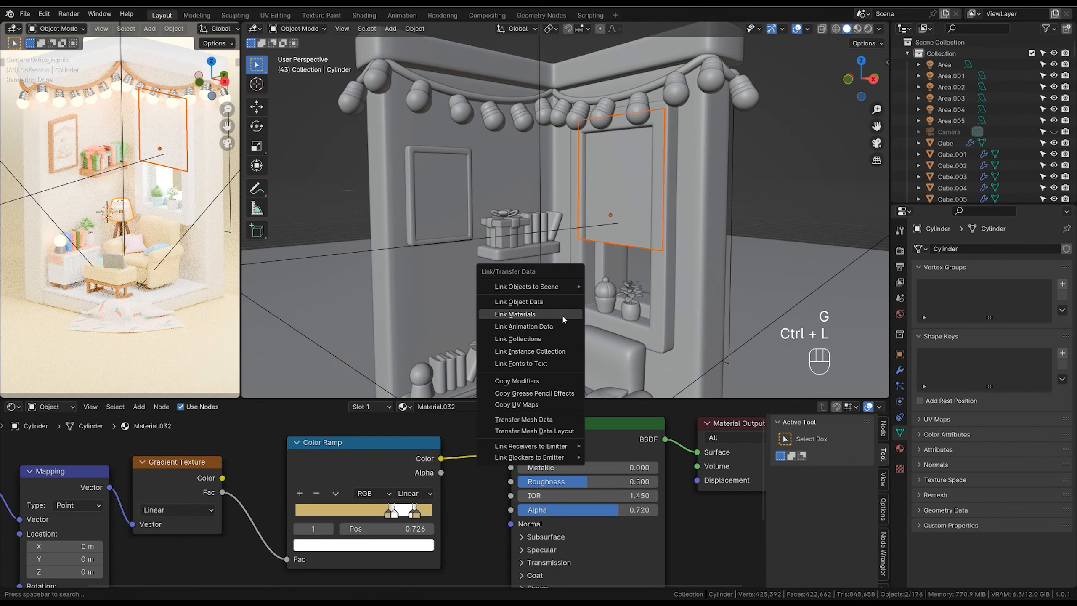
pyautogui.click(616, 304)
# Undo the last node edits on the material shared by the lampshade and the blind.
pyautogui.keyDown('shift'); pyautogui.moveTo(616, 304); pyautogui.dragTo(479, 246, button='middle'); pyautogui.keyUp('shift')
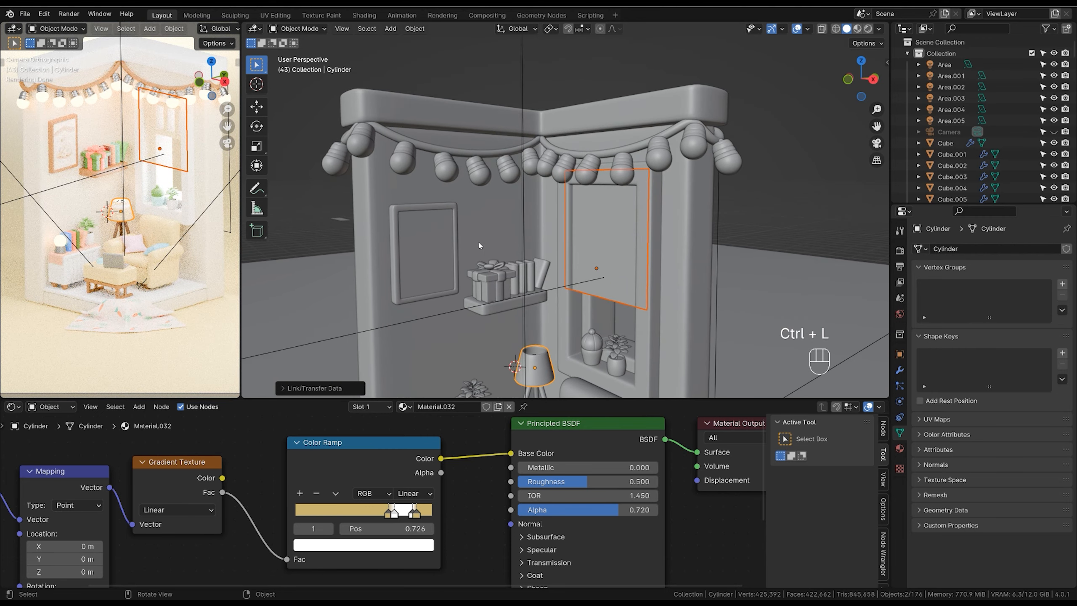
pyautogui.moveTo(260, 489); pyautogui.dragTo(436, 484, button='middle')
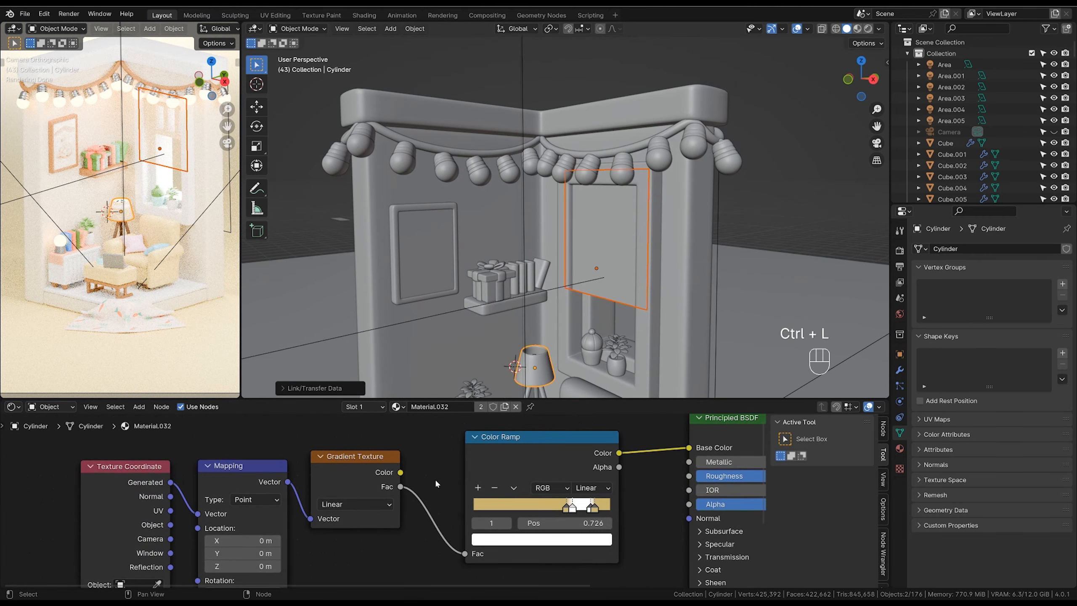
pyautogui.hotkey('ctrl', 'z')
pyautogui.hotkey('ctrl', 'z')
pyautogui.hotkey('ctrl', 'z')
pyautogui.hotkey('ctrl', 'z')
pyautogui.hotkey('ctrl', 'z')
pyautogui.hotkey('ctrl', 'z')
pyautogui.hotkey('ctrl', 'z')
pyautogui.hotkey('ctrl', 'z')
pyautogui.hotkey('ctrl', 'z')
pyautogui.hotkey('ctrl', 'z')
pyautogui.hotkey('ctrl', 'z')
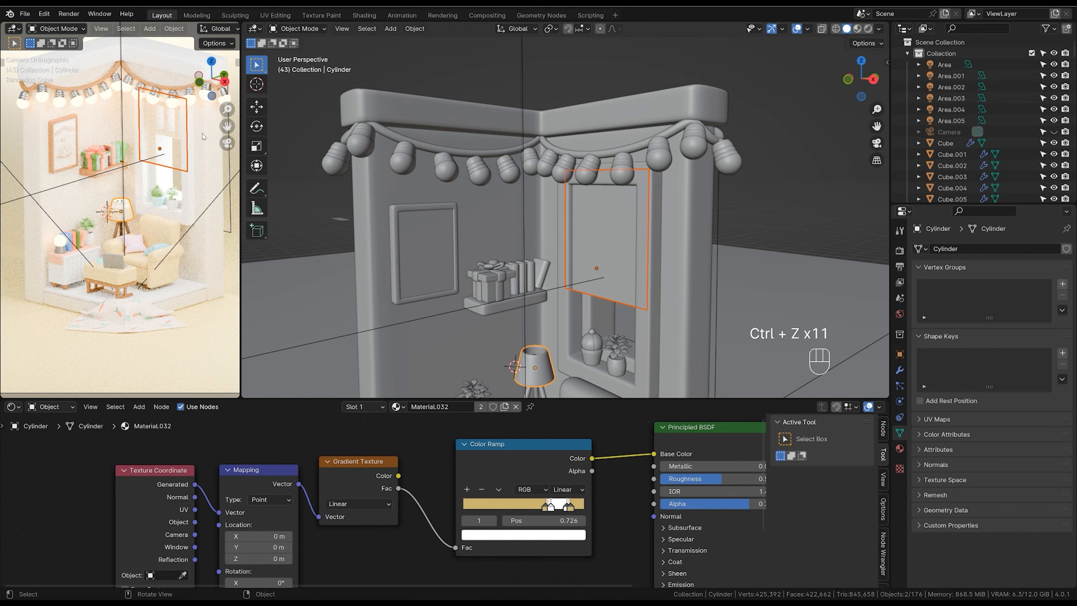
# Delete the Texture Coordinate, Mapping, Gradient Texture and Color Ramp nodes from the shared lampshade and blind material.
pyautogui.moveTo(54, 475); pyautogui.dragTo(599, 560)
pyautogui.press('x')
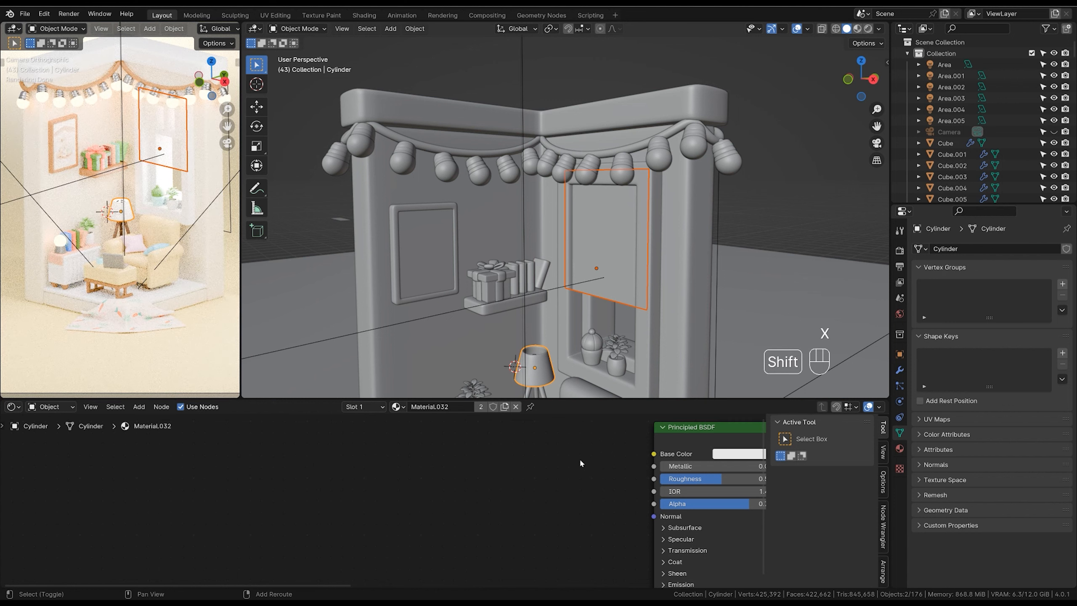
pyautogui.moveTo(546, 488); pyautogui.dragTo(360, 515, button='middle')
# Set the shared material's base color to a saturated orange with hue 0.090 and saturation 0.989.
pyautogui.click(578, 483)
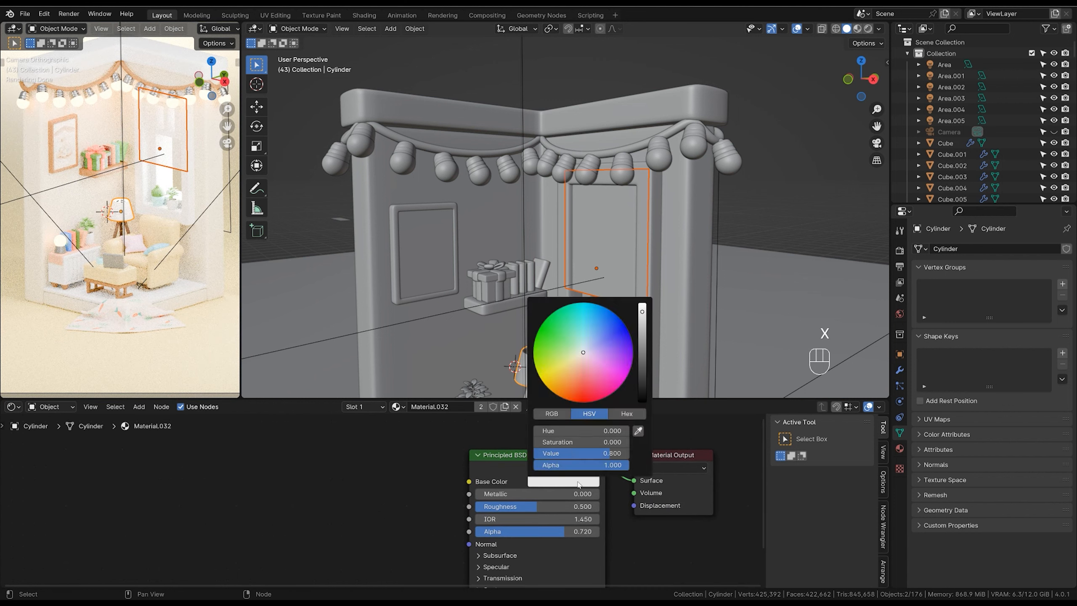
pyautogui.moveTo(576, 368); pyautogui.dragTo(565, 387)
pyautogui.click(642, 325)
pyautogui.moveTo(642, 330); pyautogui.dragTo(643, 340)
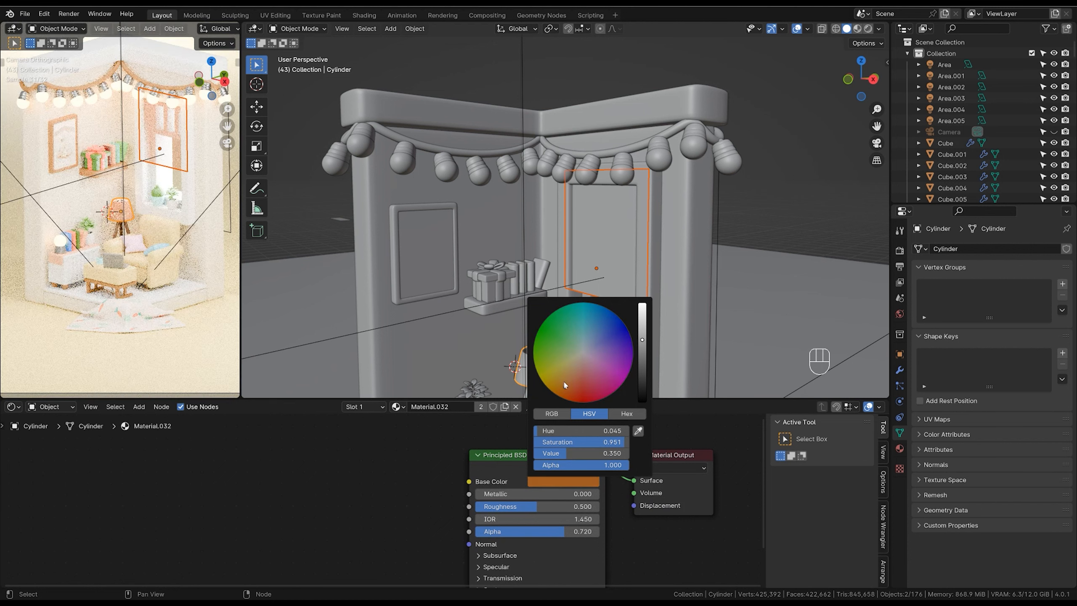
pyautogui.click(555, 383)
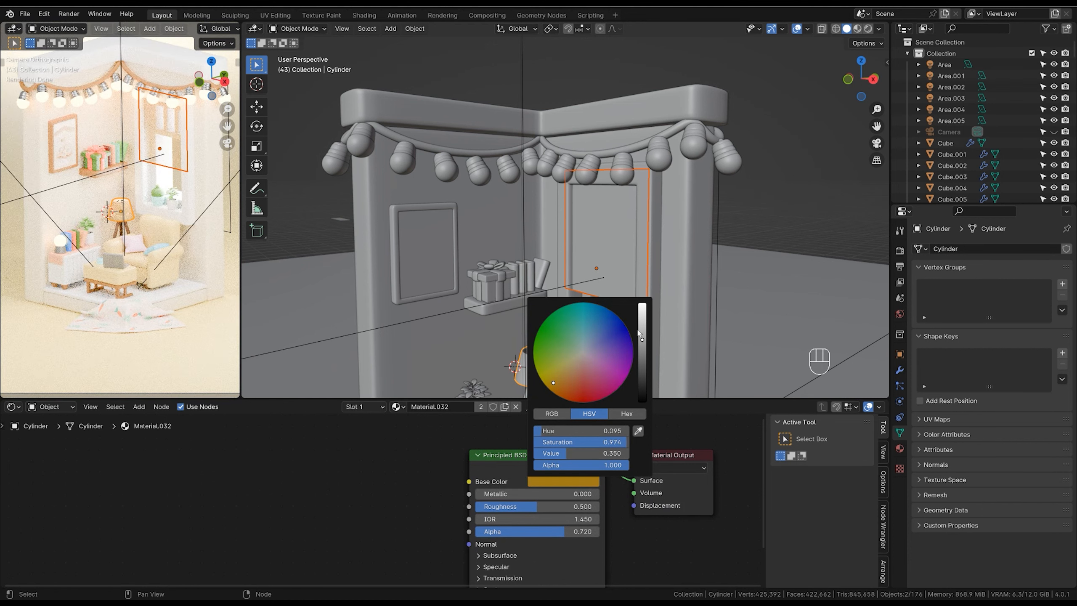
pyautogui.click(642, 339)
pyautogui.click(551, 384)
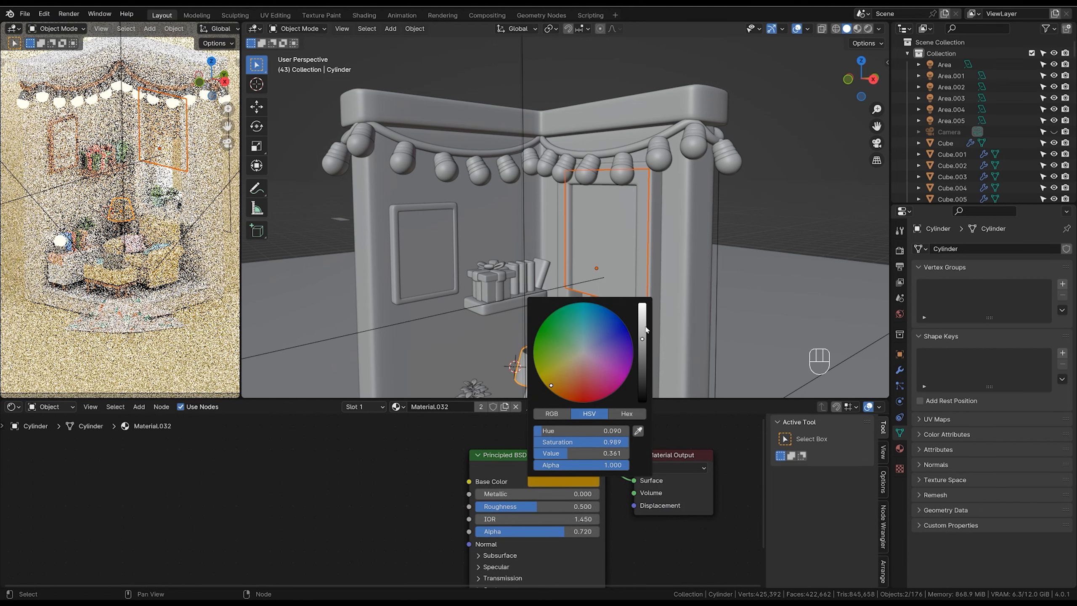
pyautogui.click(644, 326)
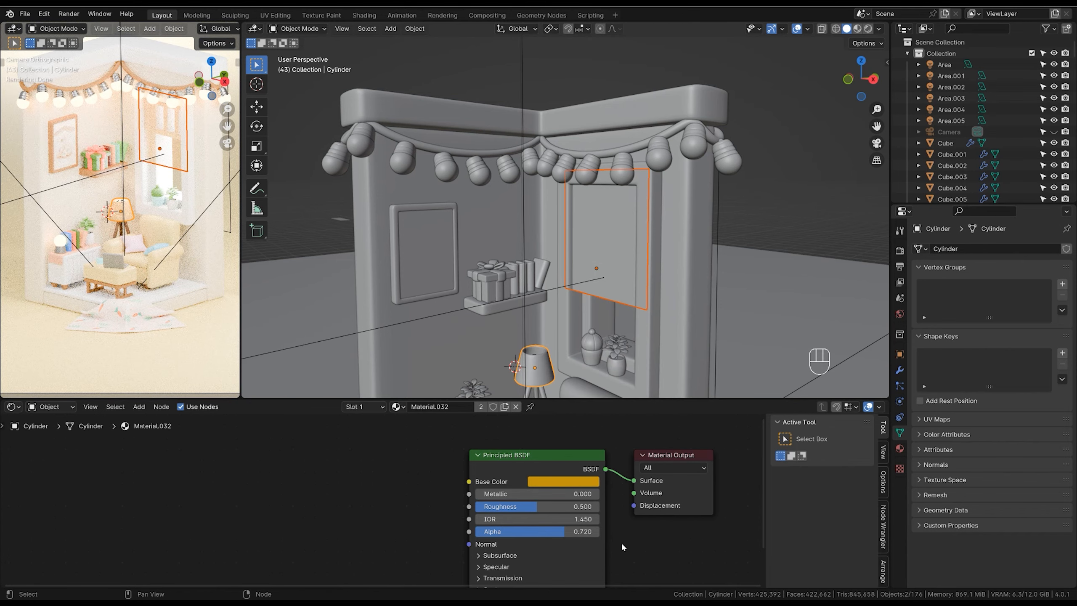
# Try alpha values of 0.85 and 0.9 on the shared lampshade and blind material.
pyautogui.click(579, 530)
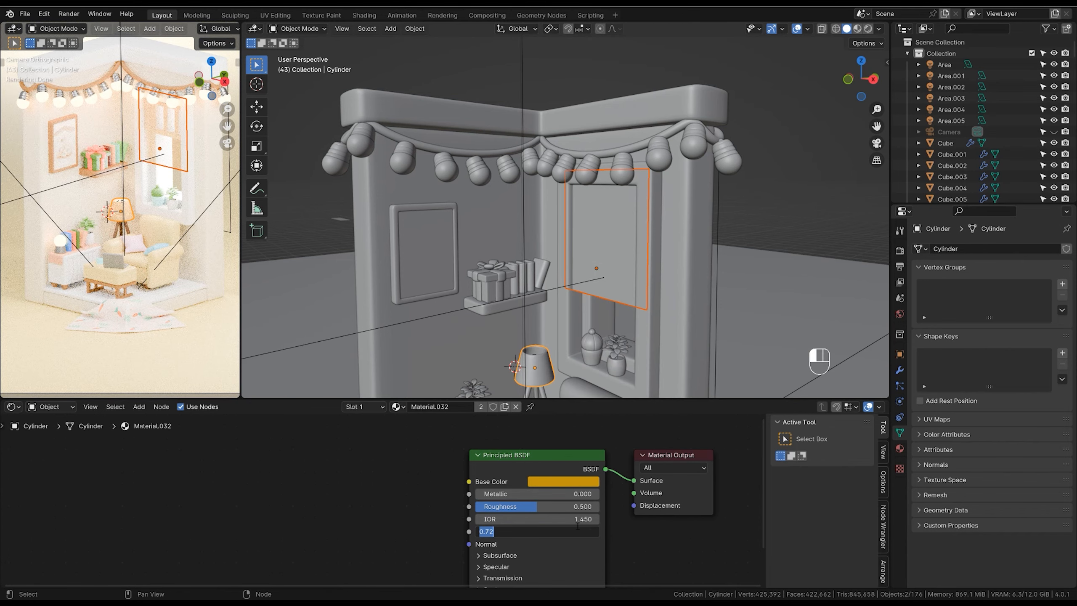
pyautogui.write('0.85')
pyautogui.press('Return')
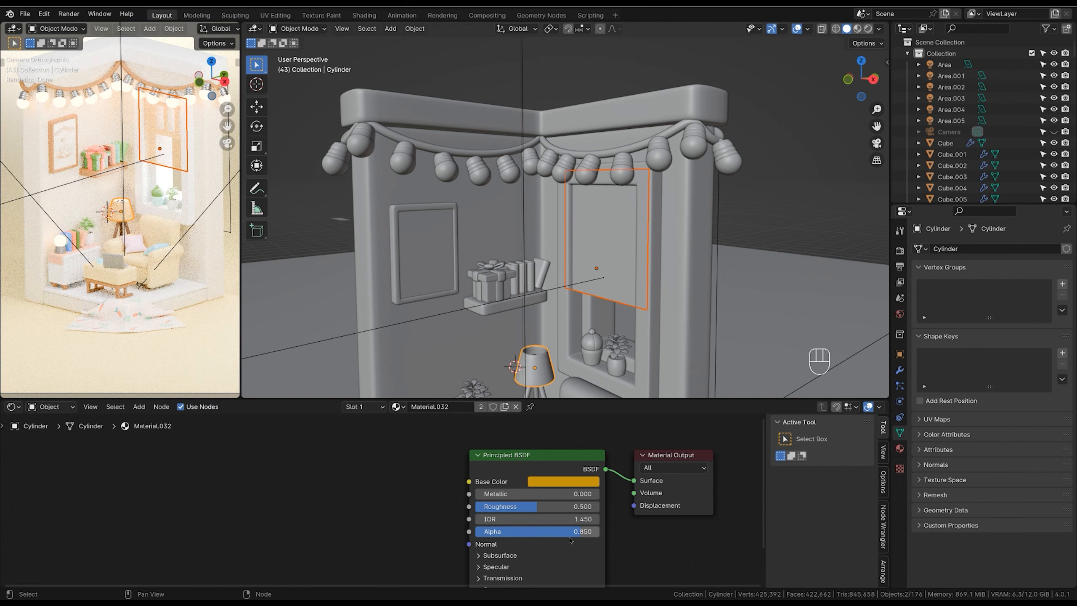
pyautogui.click(568, 531)
pyautogui.write('0.9')
pyautogui.press('Return')
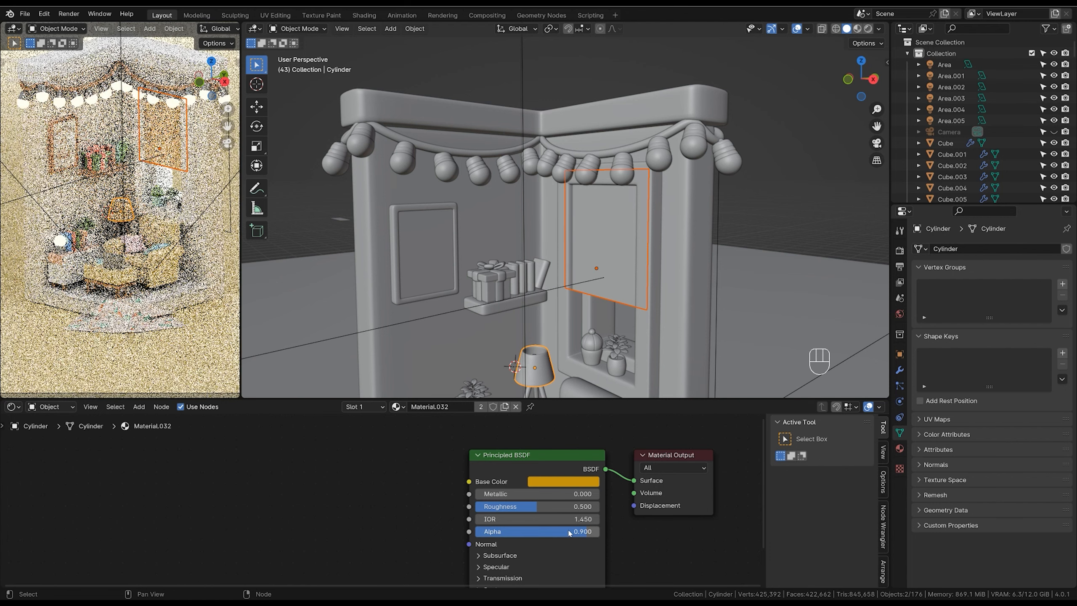
# Set the shared material's base color to bright yellow with hue 0.131, saturation 0.994 and value 0.863, and its alpha to 0.95.
pyautogui.click(564, 486)
pyautogui.moveTo(556, 374); pyautogui.dragTo(546, 379)
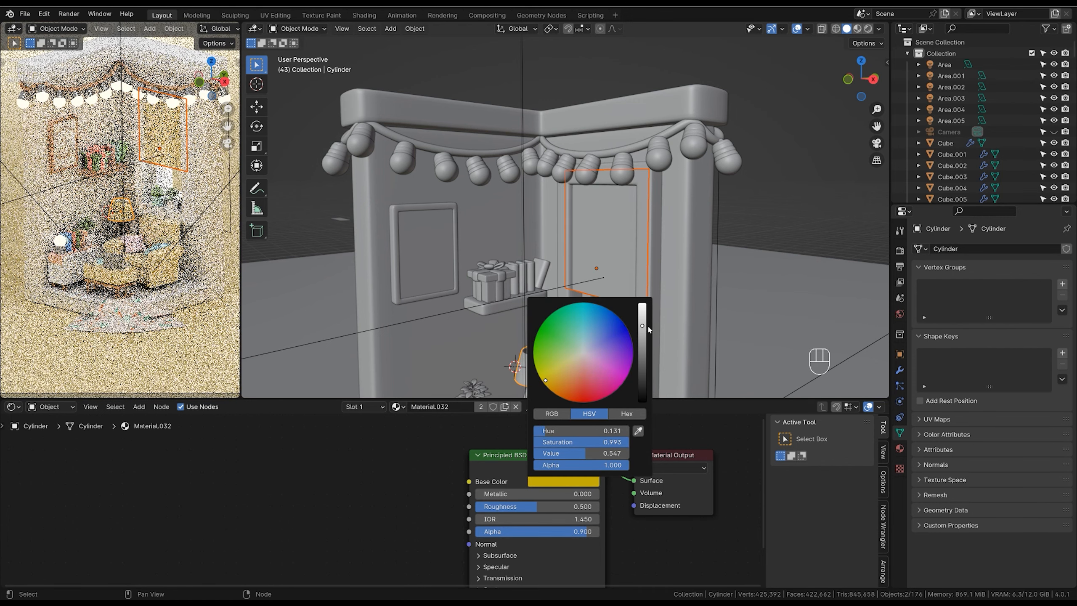
pyautogui.moveTo(648, 330); pyautogui.dragTo(653, 308)
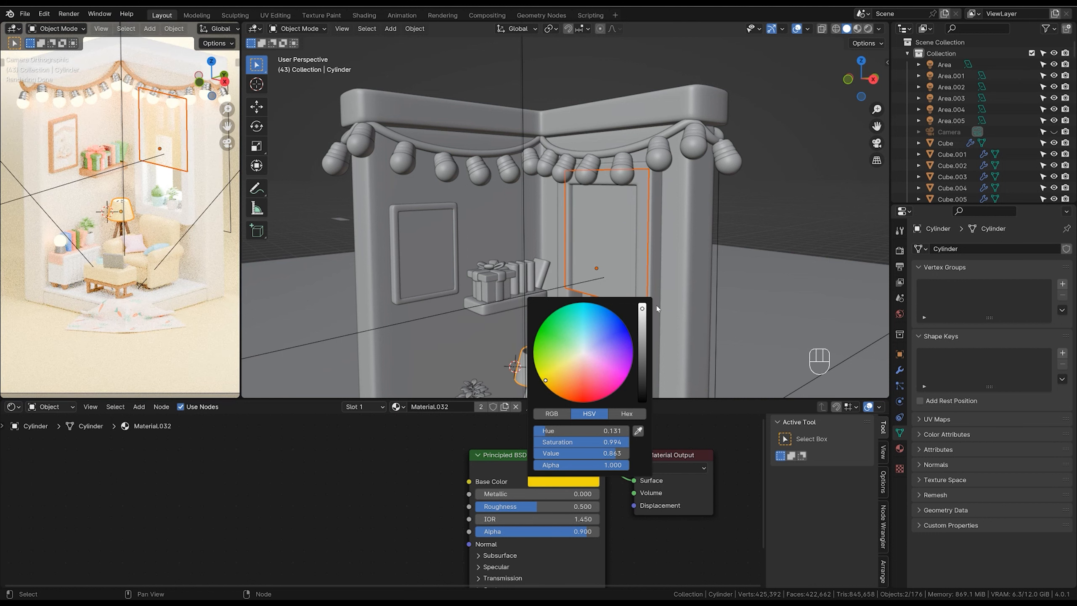
pyautogui.click(575, 533)
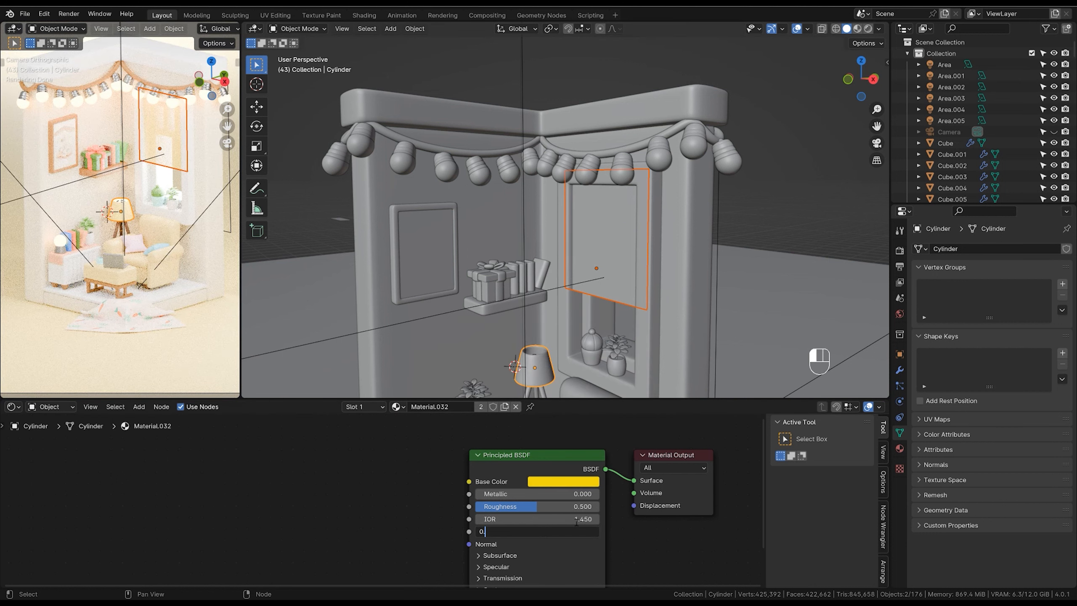
pyautogui.write('5')
pyautogui.press('Return')
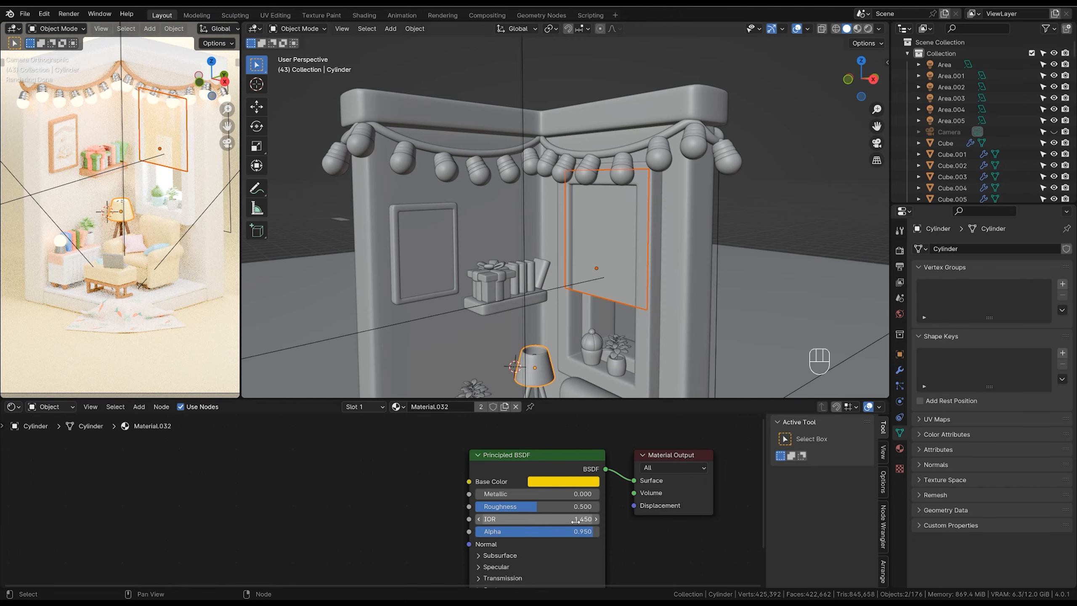
pyautogui.click(319, 193)
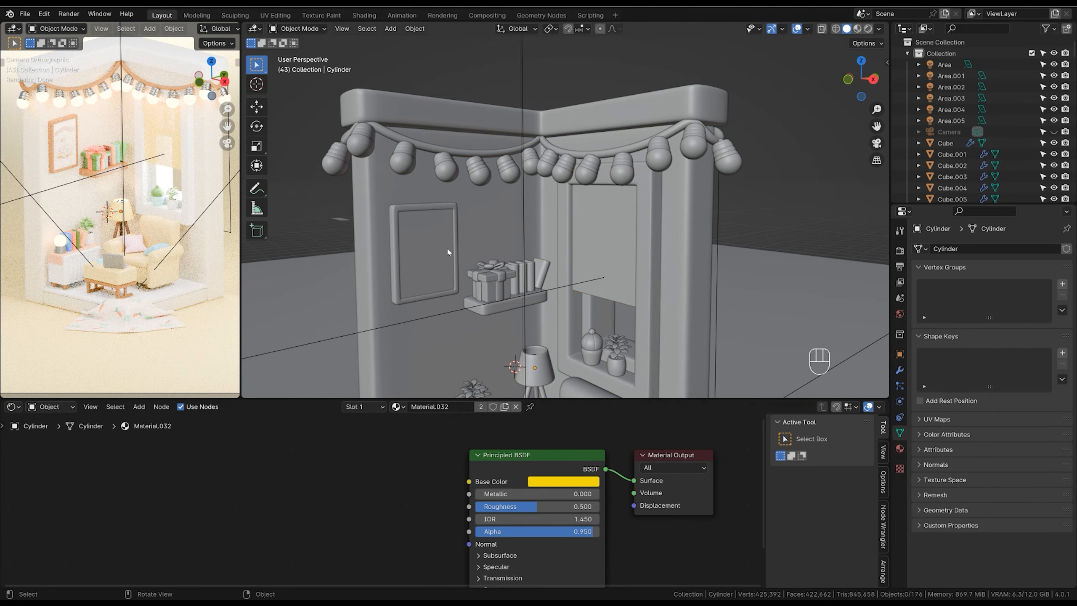
# Change the string light bulbs' emission color to golden yellow with hue 0.115 and saturation 0.992.
pyautogui.keyDown('ctrl'); pyautogui.moveTo(665, 214); pyautogui.dragTo(658, 265, button='middle'); pyautogui.keyUp('ctrl')
pyautogui.keyDown('shift'); pyautogui.moveTo(182, 204); pyautogui.dragTo(186, 243, button='middle'); pyautogui.keyUp('shift')
pyautogui.moveTo(193, 220)
pyautogui.keyDown('ctrl'); pyautogui.mouseDown(button='middle')
pyautogui.moveTo(207, 241)
pyautogui.moveTo(207, 226)
pyautogui.mouseUp(button='middle'); pyautogui.keyUp('ctrl')
pyautogui.keyDown('ctrl'); pyautogui.moveTo(644, 195); pyautogui.dragTo(640, 232, button='middle'); pyautogui.keyUp('ctrl')
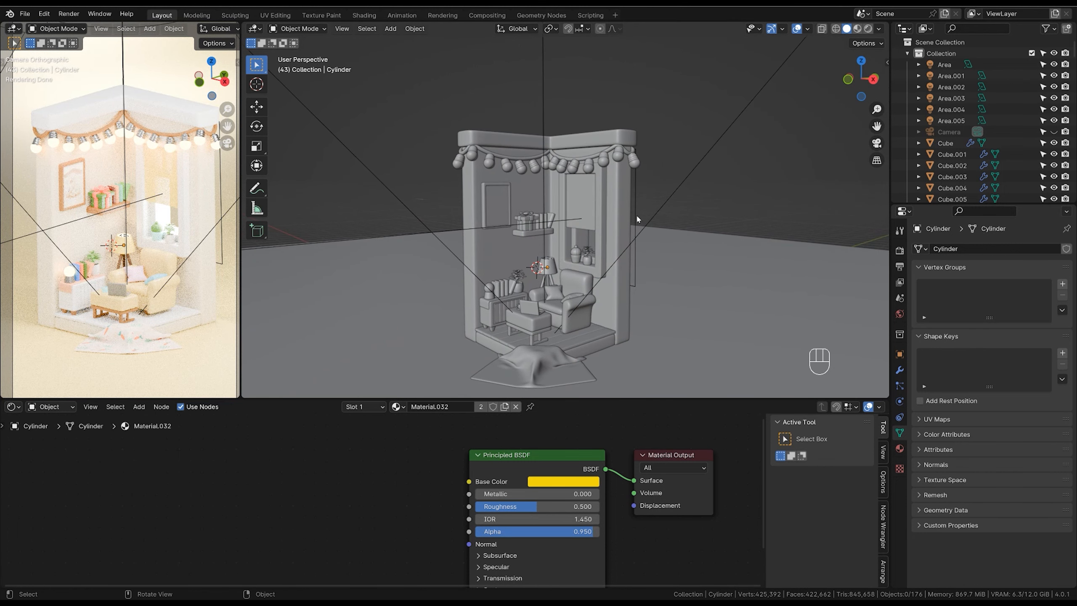
pyautogui.press('shift')
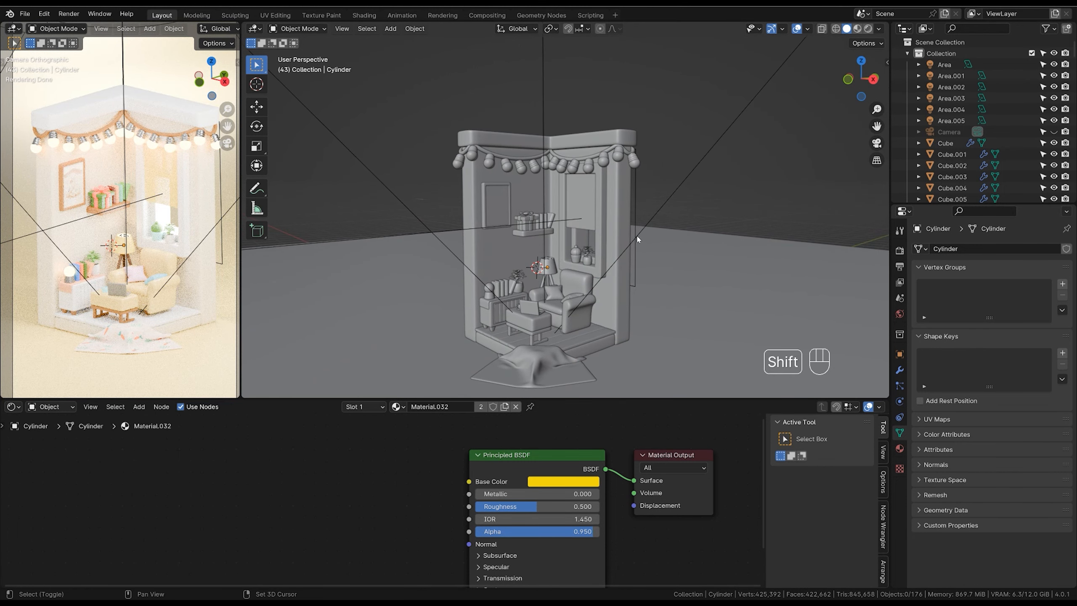
pyautogui.click(456, 167)
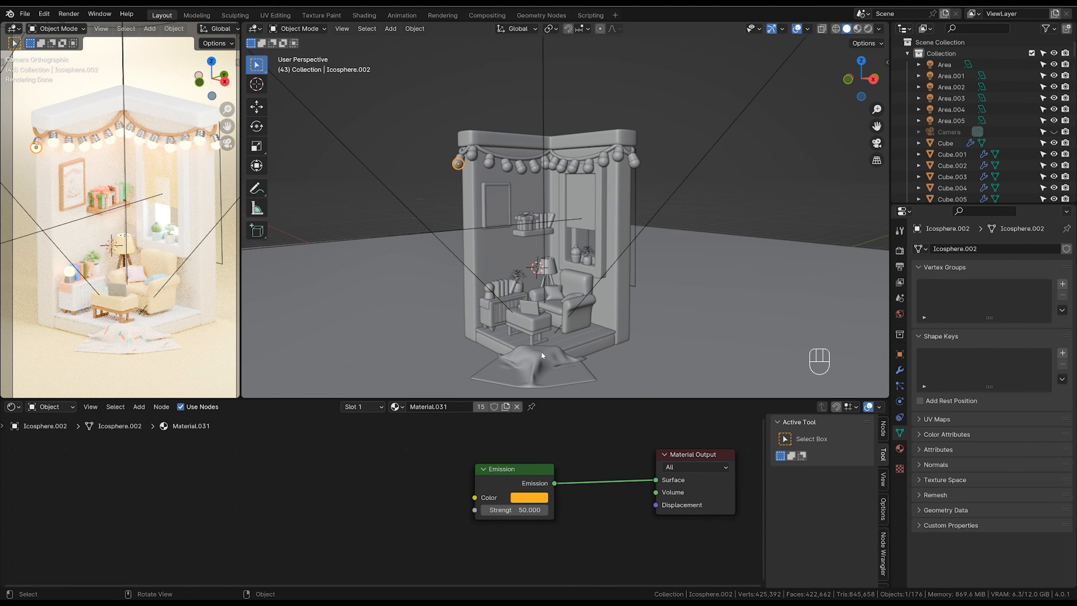
pyautogui.click(535, 496)
pyautogui.click(534, 400)
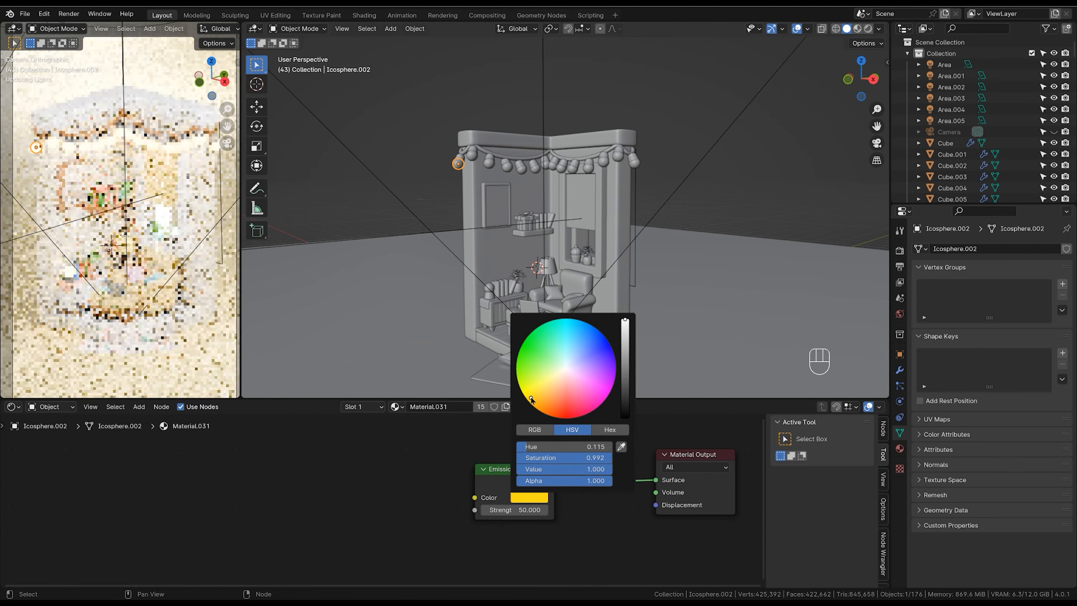
pyautogui.click(672, 247)
pyautogui.keyDown('ctrl'); pyautogui.moveTo(672, 248); pyautogui.dragTo(668, 297, button='middle'); pyautogui.keyUp('ctrl')
pyautogui.keyDown('ctrl'); pyautogui.moveTo(197, 229); pyautogui.dragTo(189, 196, button='middle'); pyautogui.keyUp('ctrl')
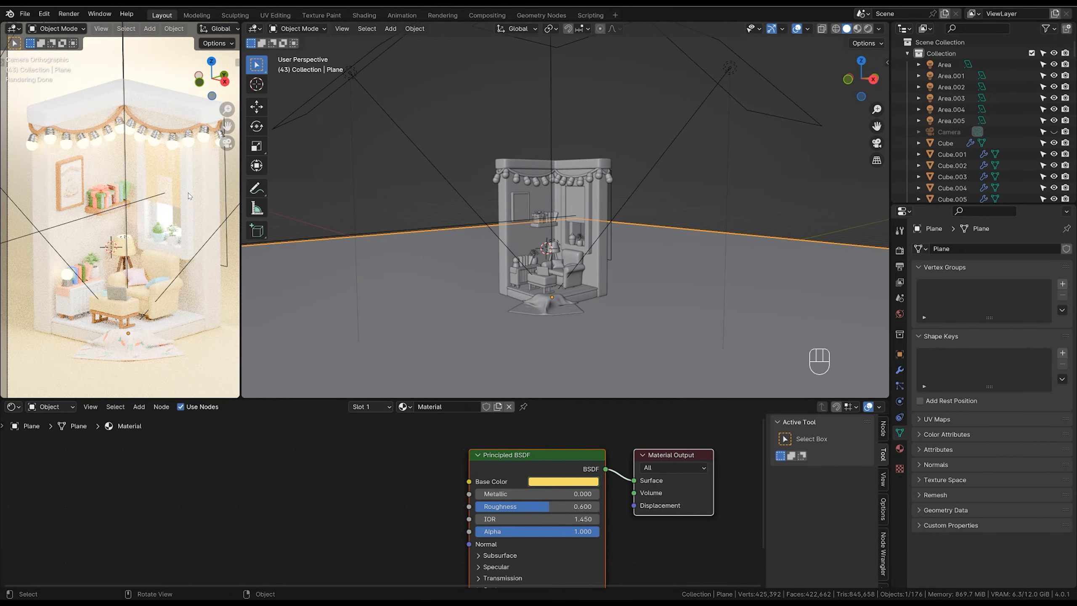
pyautogui.click(187, 318)
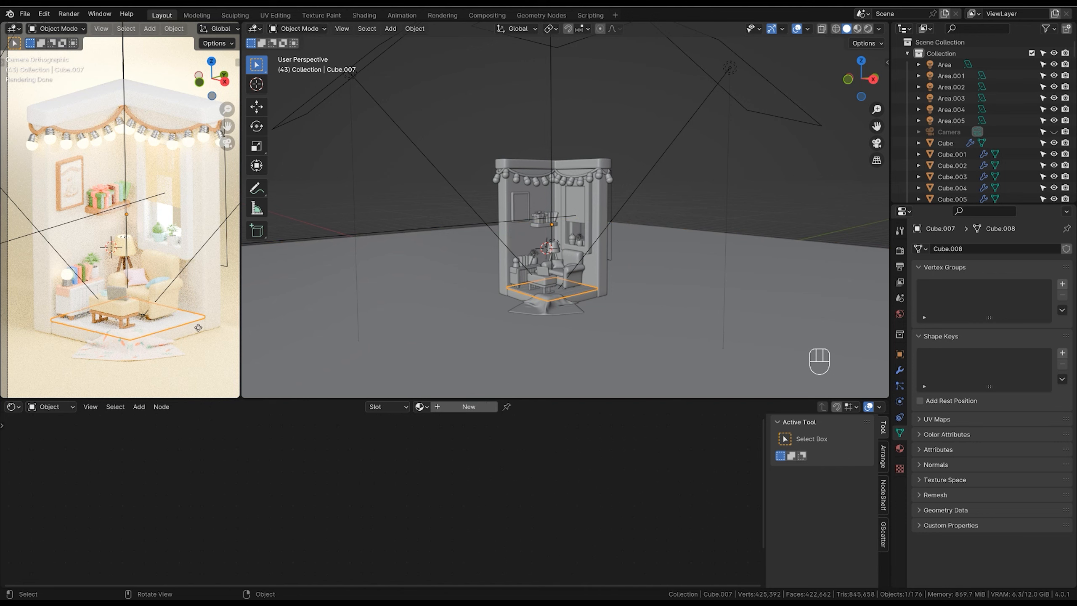
pyautogui.click(83, 298)
pyautogui.press('g')
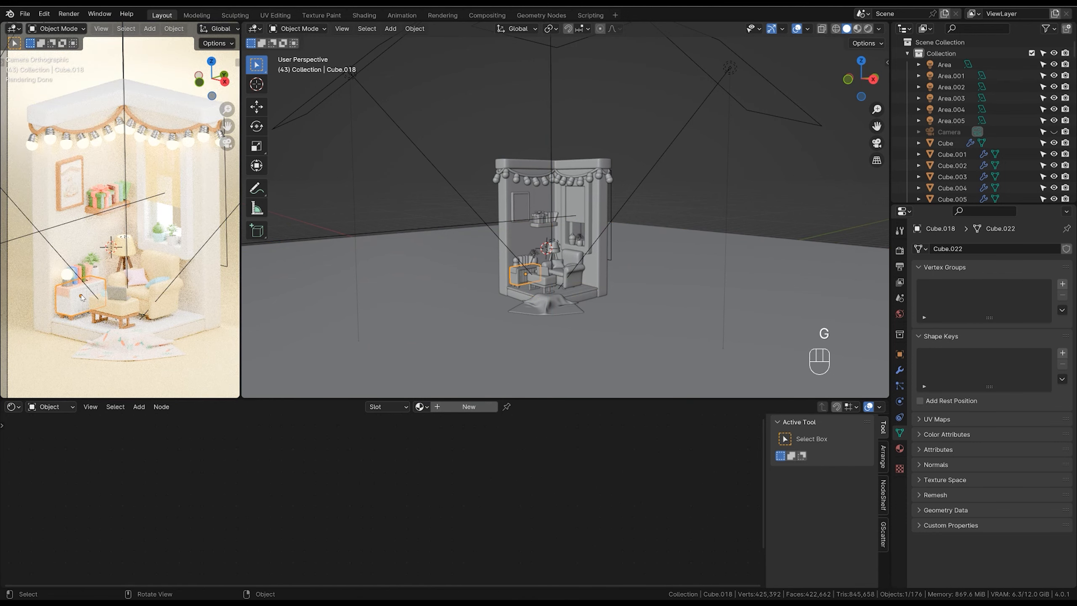
# Create a new material for the L-shaped trim on top of the room walls.
pyautogui.click(101, 100)
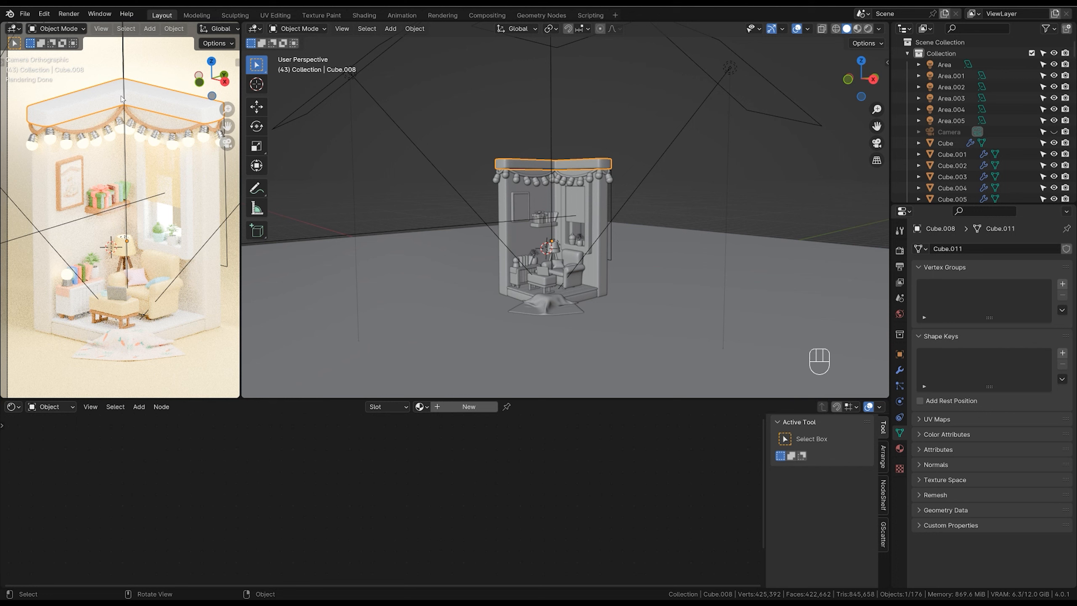
pyautogui.keyDown('shift'); pyautogui.moveTo(594, 188); pyautogui.dragTo(609, 255, button='middle'); pyautogui.keyUp('shift')
pyautogui.keyDown('ctrl'); pyautogui.moveTo(608, 255); pyautogui.dragTo(610, 195, button='middle'); pyautogui.keyUp('ctrl')
pyautogui.keyDown('shift'); pyautogui.moveTo(610, 195); pyautogui.dragTo(622, 160, button='middle'); pyautogui.keyUp('shift')
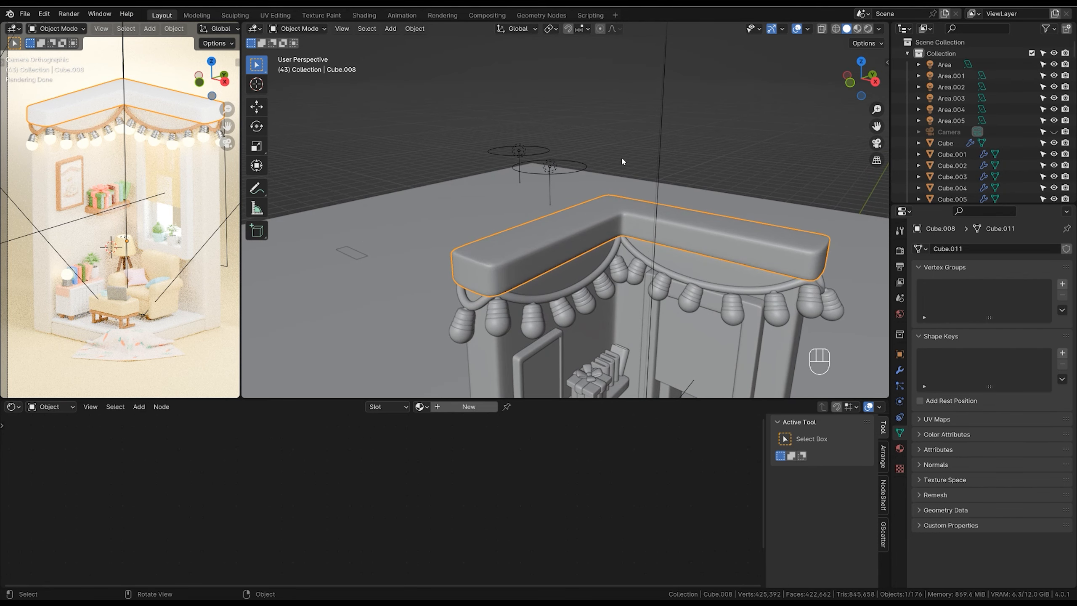
pyautogui.click(470, 407)
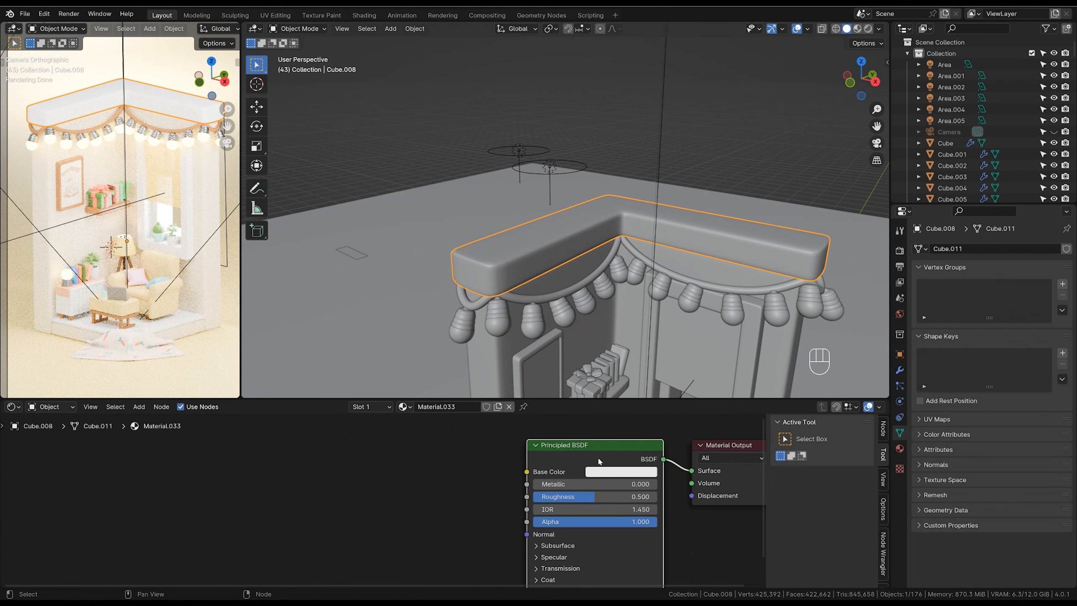
# Add a Color Ramp node to the trim's material and connect its Color output to the Principled BSDF's Base Color.
pyautogui.hotkey('shift', 'a')
pyautogui.click(411, 452)
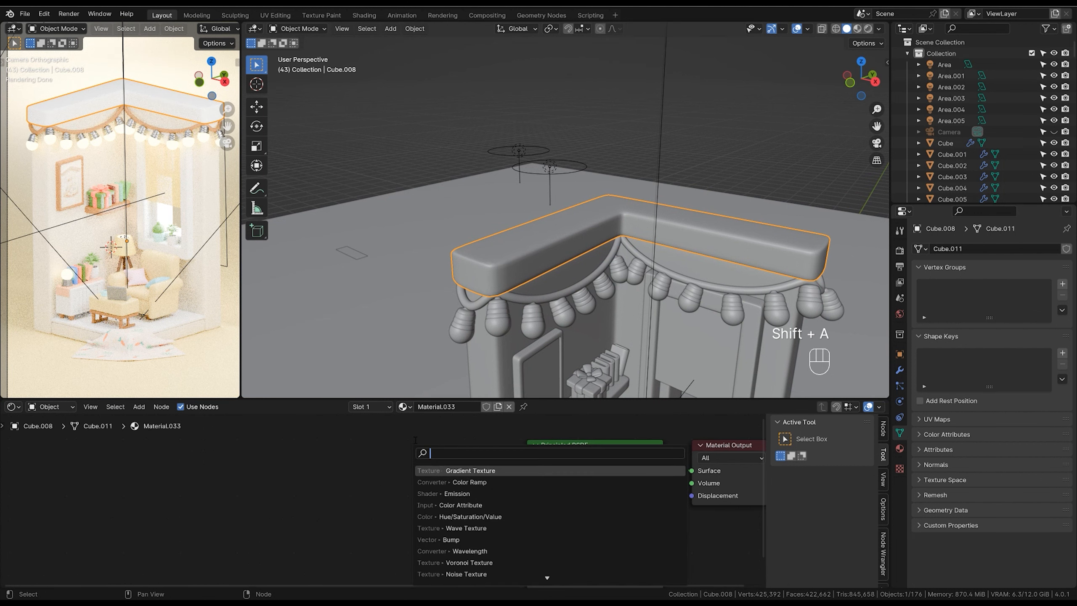
pyautogui.write('color')
pyautogui.click(471, 482)
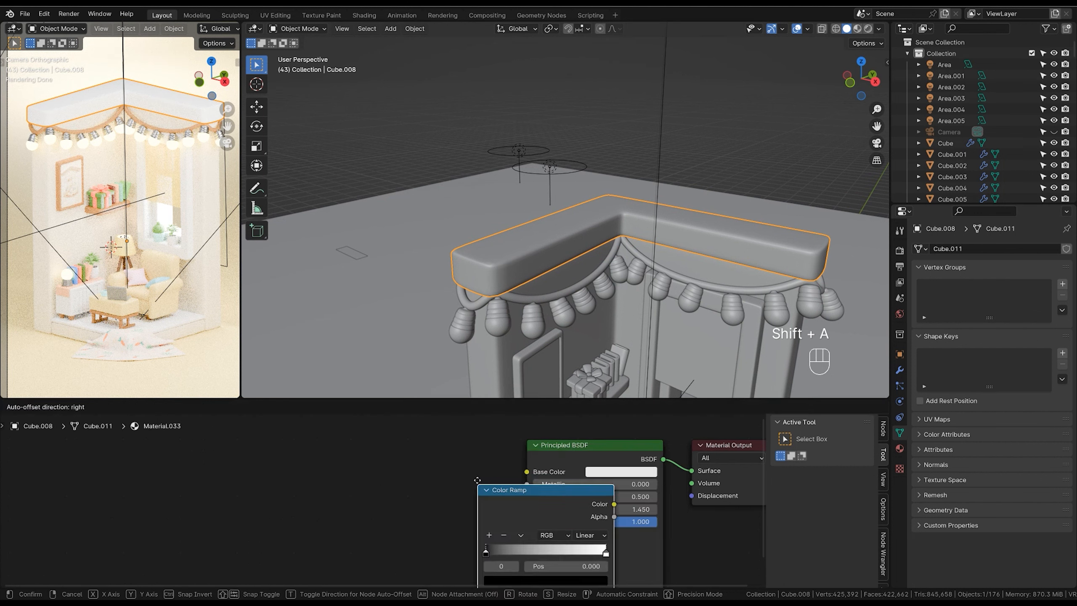
pyautogui.moveTo(490, 469); pyautogui.dragTo(526, 471)
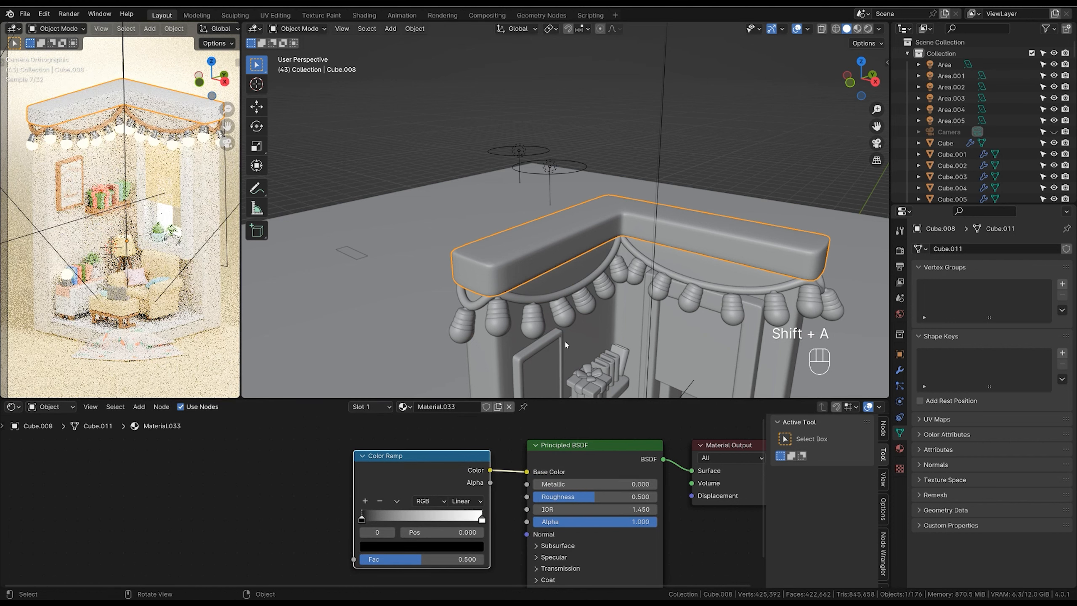
# Switch the camera view to Solid shading and the main 3D view to Material Preview, framing the trim closely.
pyautogui.moveTo(506, 284); pyautogui.dragTo(537, 271, button='middle')
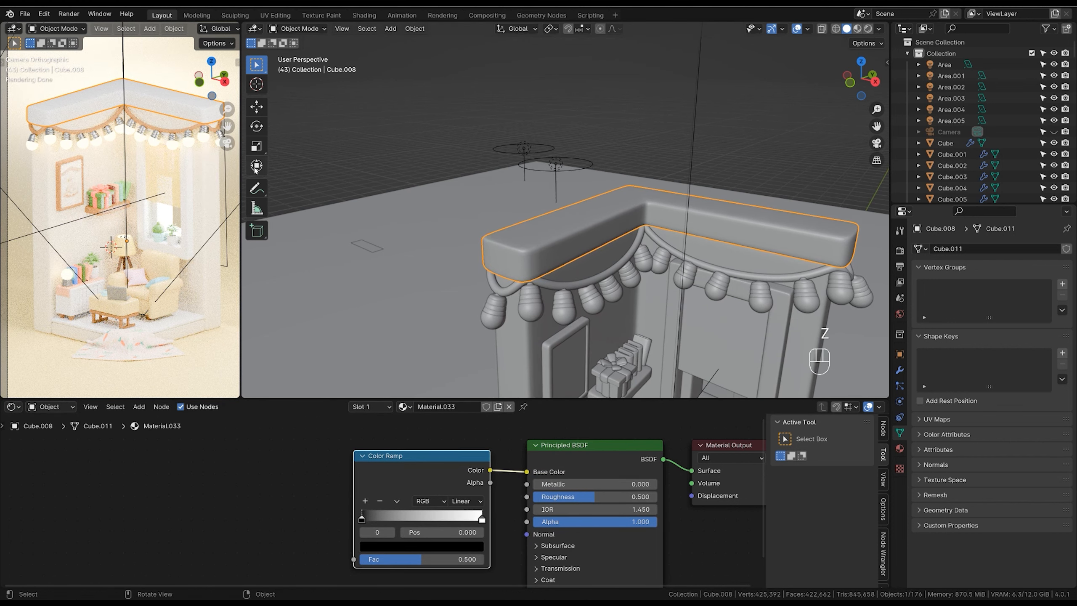
pyautogui.press('z')
pyautogui.click(216, 151)
pyautogui.press('z')
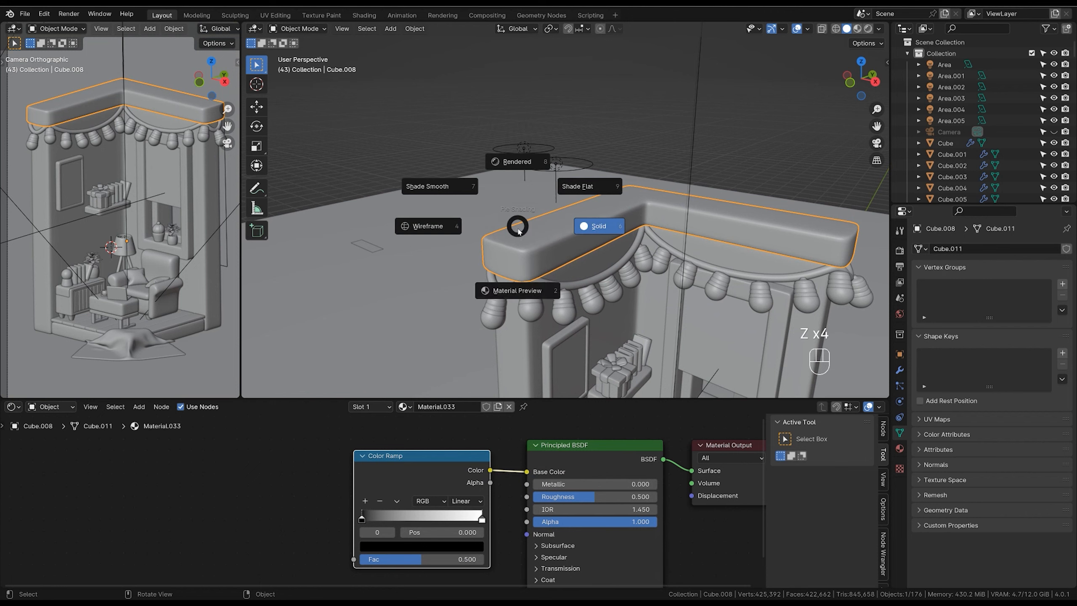
pyautogui.click(518, 289)
pyautogui.keyDown('shift'); pyautogui.moveTo(647, 280); pyautogui.dragTo(627, 253, button='middle'); pyautogui.keyUp('shift')
pyautogui.scroll(3, 626, 254)
# Add a Noise Texture node before the Color Ramp and connect its Fac output to the ramp's Fac input.
pyautogui.hotkey('ctrl', 't')
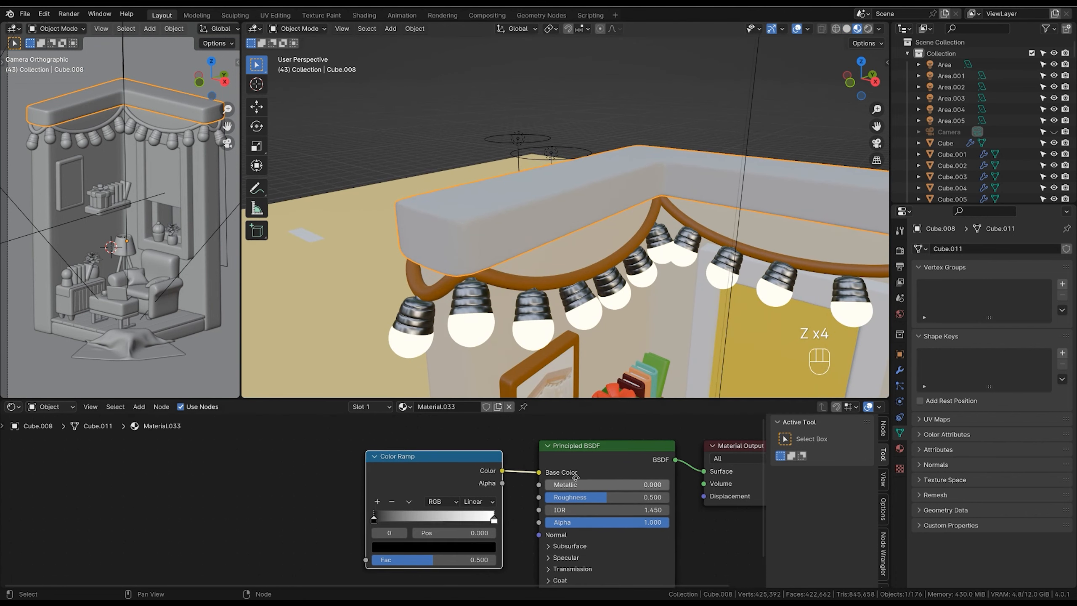
pyautogui.hotkey('shift', 'a')
pyautogui.click(374, 449)
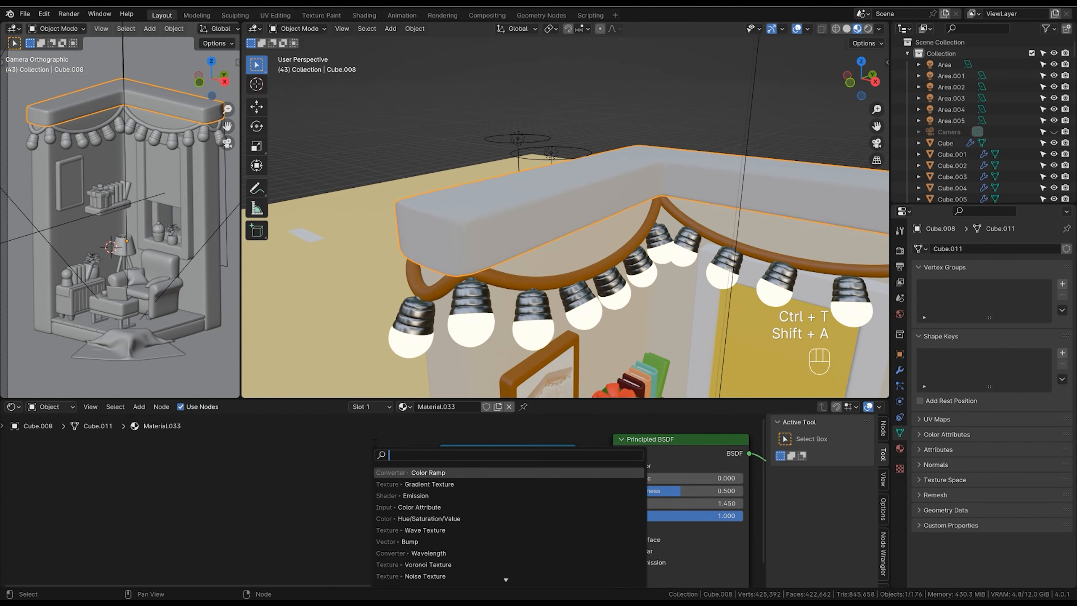
pyautogui.write('noise')
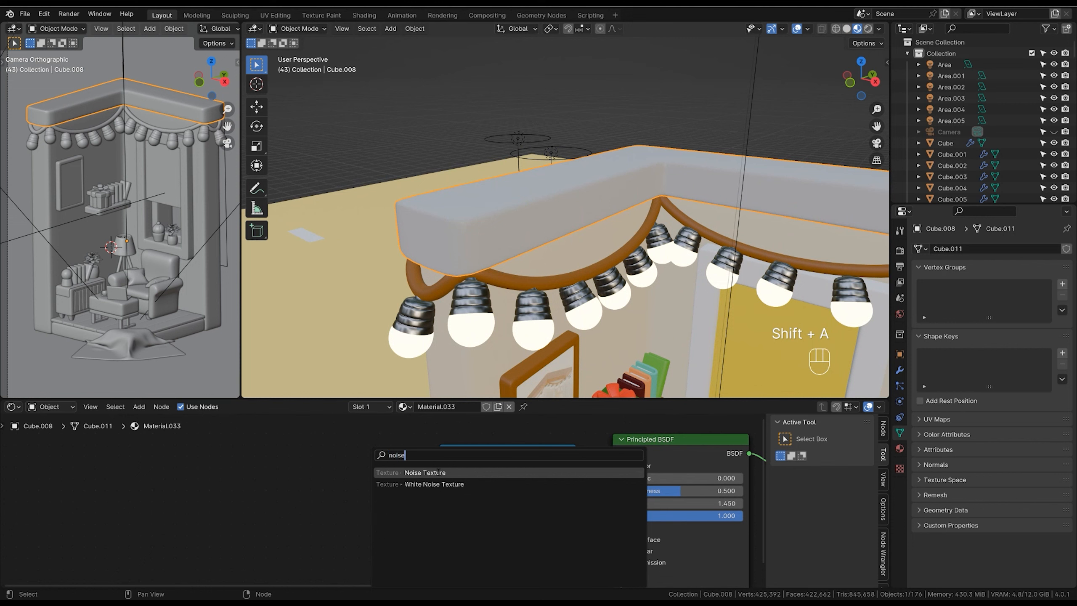
pyautogui.click(438, 471)
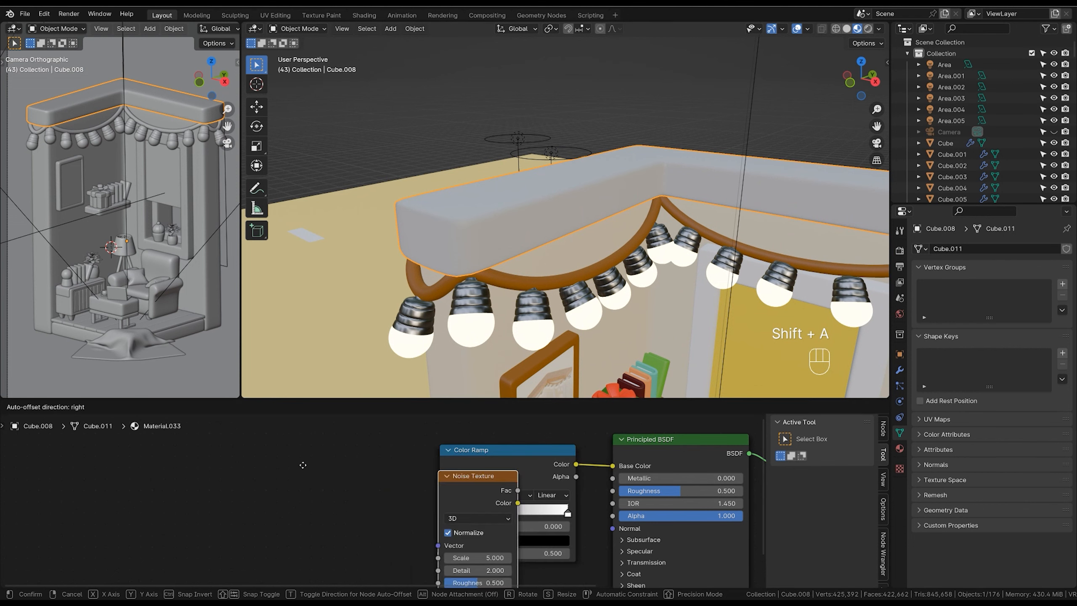
pyautogui.click(322, 483)
pyautogui.moveTo(327, 487); pyautogui.dragTo(439, 553)
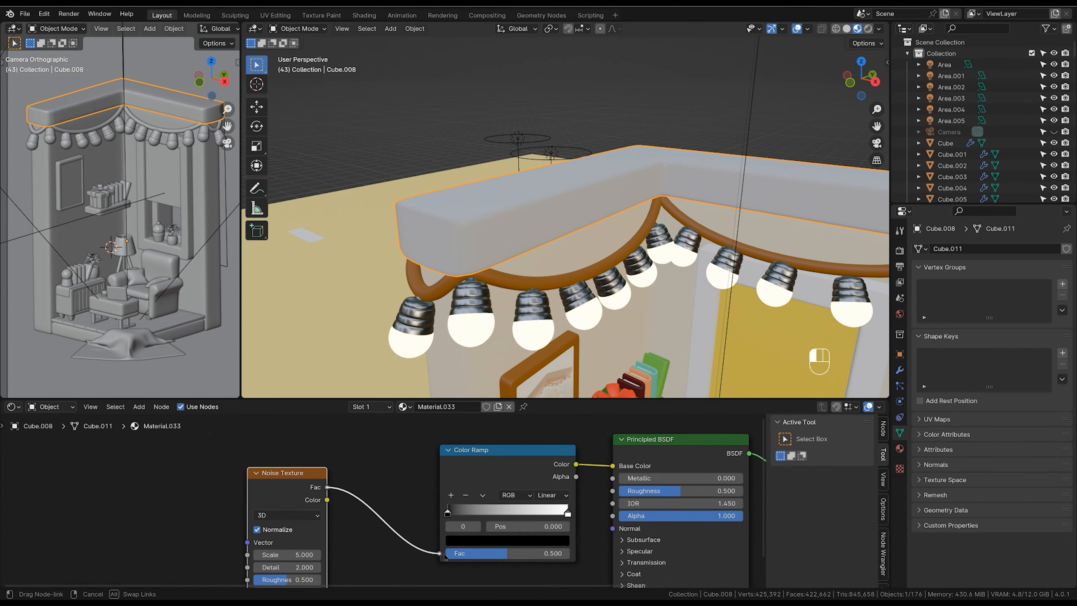
pyautogui.moveTo(292, 482); pyautogui.dragTo(336, 469)
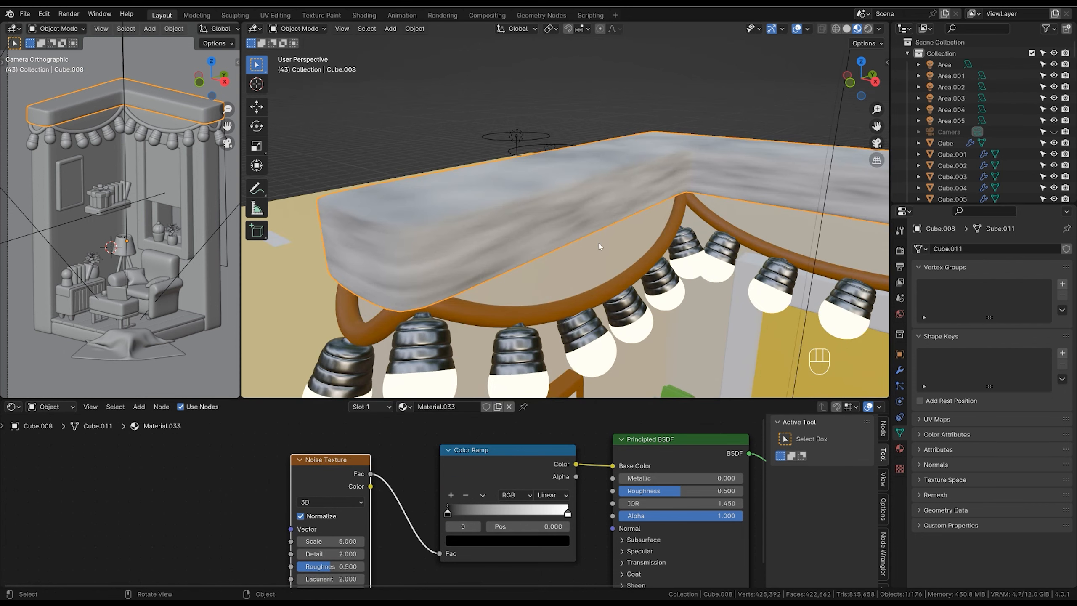
# Add a Musgrave Texture node before the Noise Texture and connect its Height output to the noise's Vector input.
pyautogui.scroll(3, 601, 247)
pyautogui.keyDown('ctrl'); pyautogui.moveTo(481, 319); pyautogui.dragTo(475, 365, button='middle'); pyautogui.keyUp('ctrl')
pyautogui.moveTo(410, 455); pyautogui.dragTo(487, 425, button='middle')
pyautogui.moveTo(336, 457); pyautogui.dragTo(352, 471, button='middle')
pyautogui.click(310, 491)
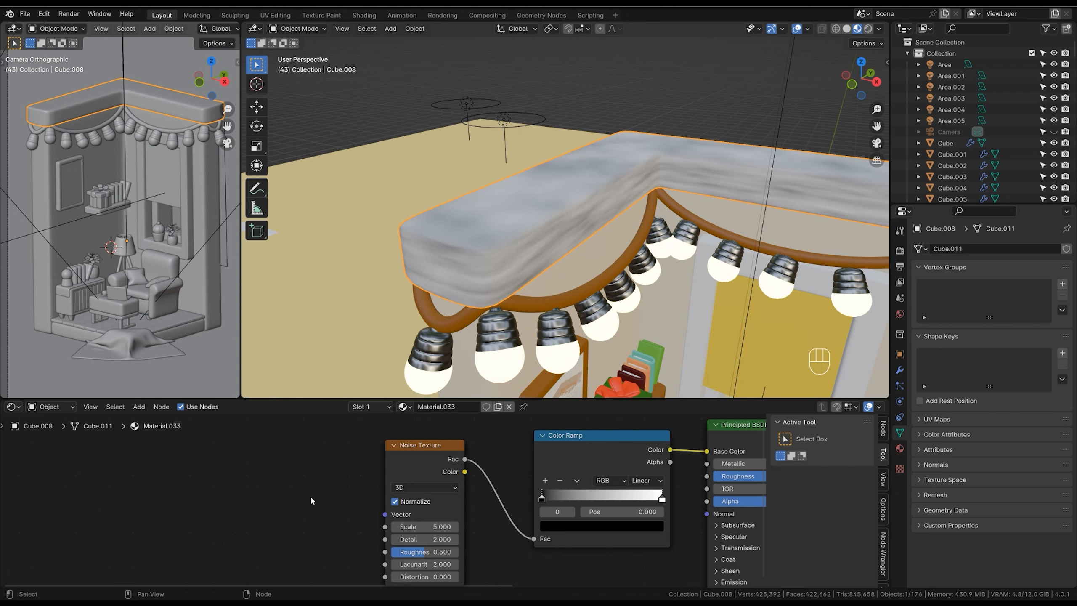
pyautogui.hotkey('shift', 'a')
pyautogui.click(299, 449)
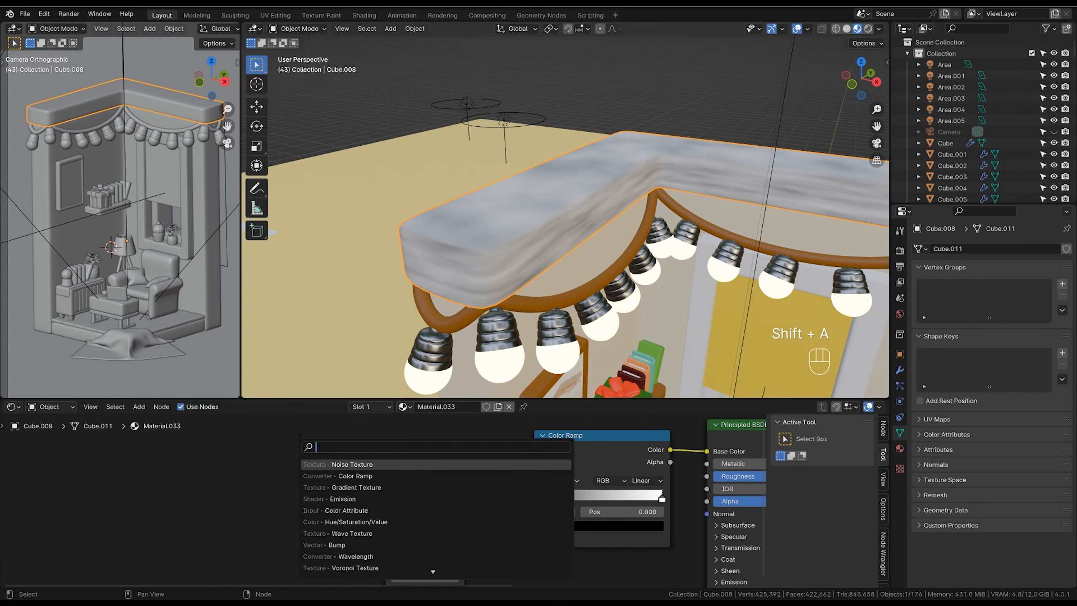
pyautogui.write('mus')
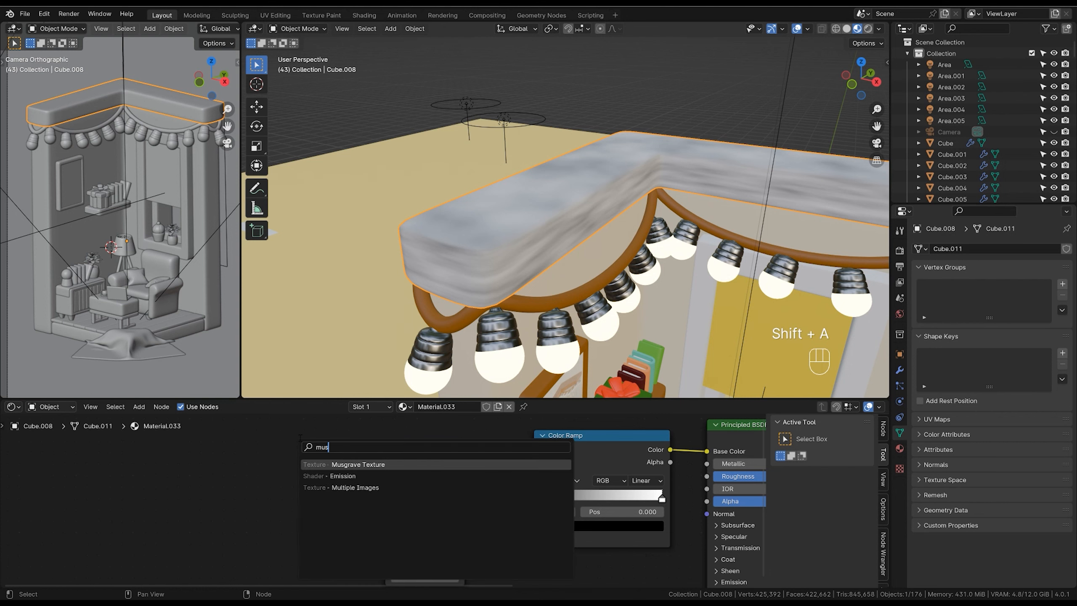
pyautogui.click(360, 463)
pyautogui.click(307, 476)
pyautogui.moveTo(304, 483); pyautogui.dragTo(385, 514)
pyautogui.scroll(-1, 484, 530)
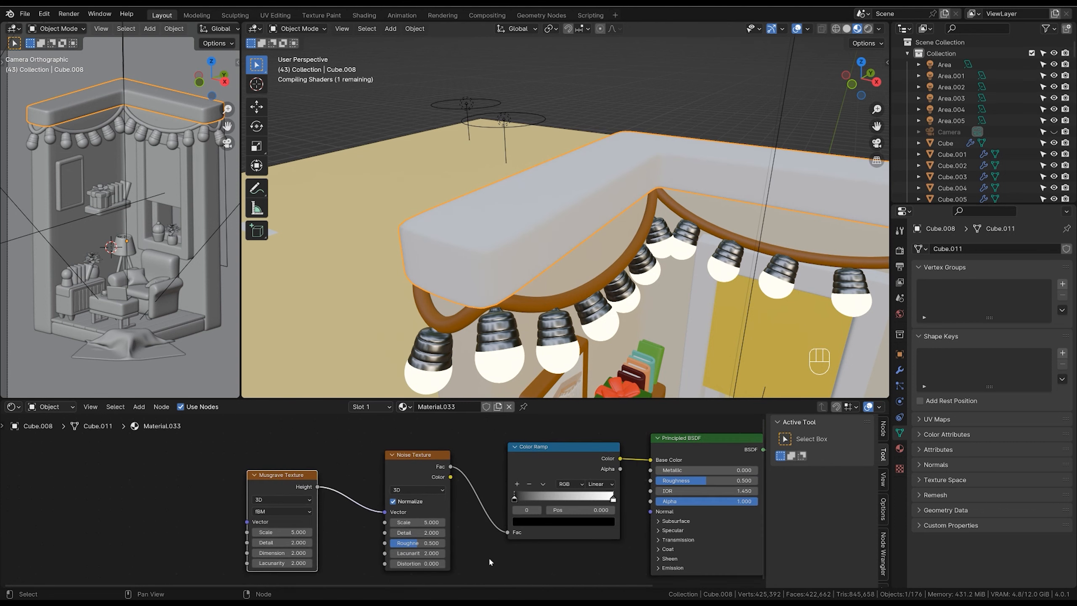
# Add Texture Coordinate and Mapping nodes feeding the Musgrave Texture, and move the three nodes closer to the Noise Texture.
pyautogui.moveTo(506, 537); pyautogui.dragTo(520, 535, button='middle')
pyautogui.hotkey('ctrl', 't')
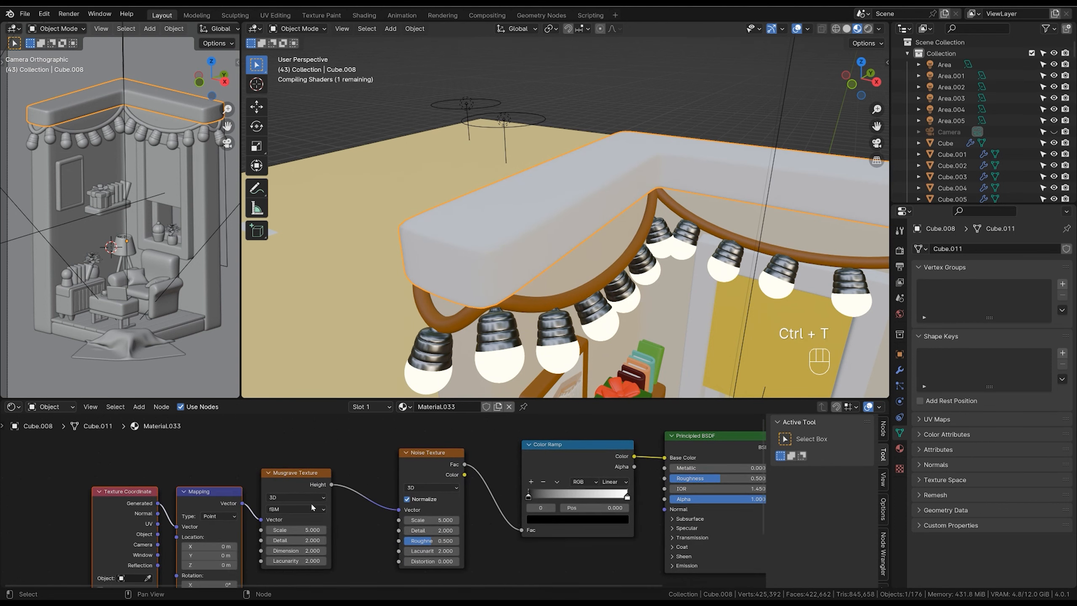
pyautogui.moveTo(190, 518); pyautogui.dragTo(283, 487, button='middle')
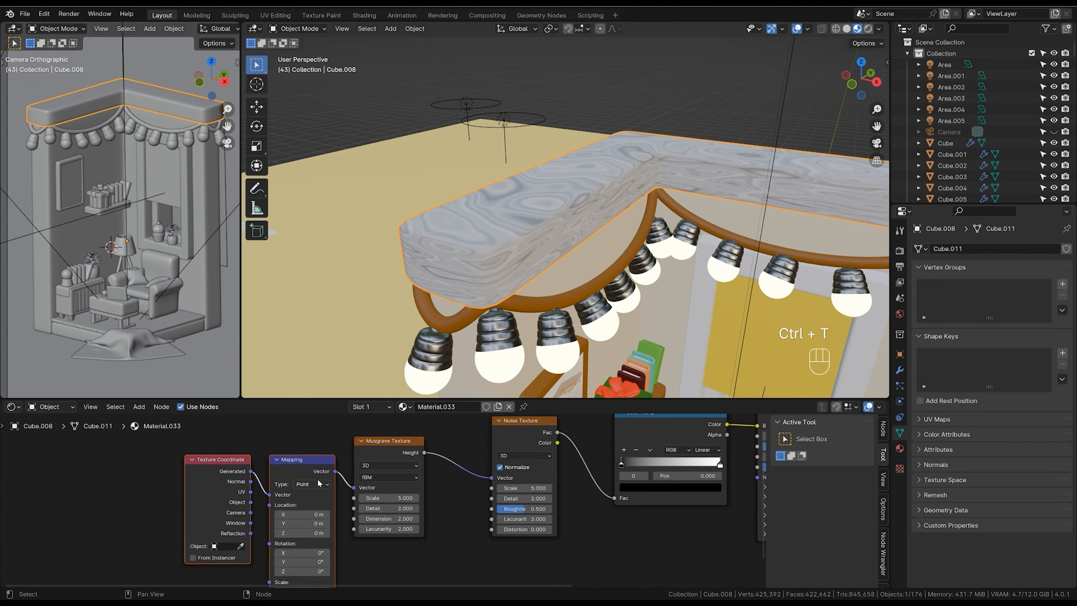
pyautogui.moveTo(415, 426); pyautogui.dragTo(206, 536)
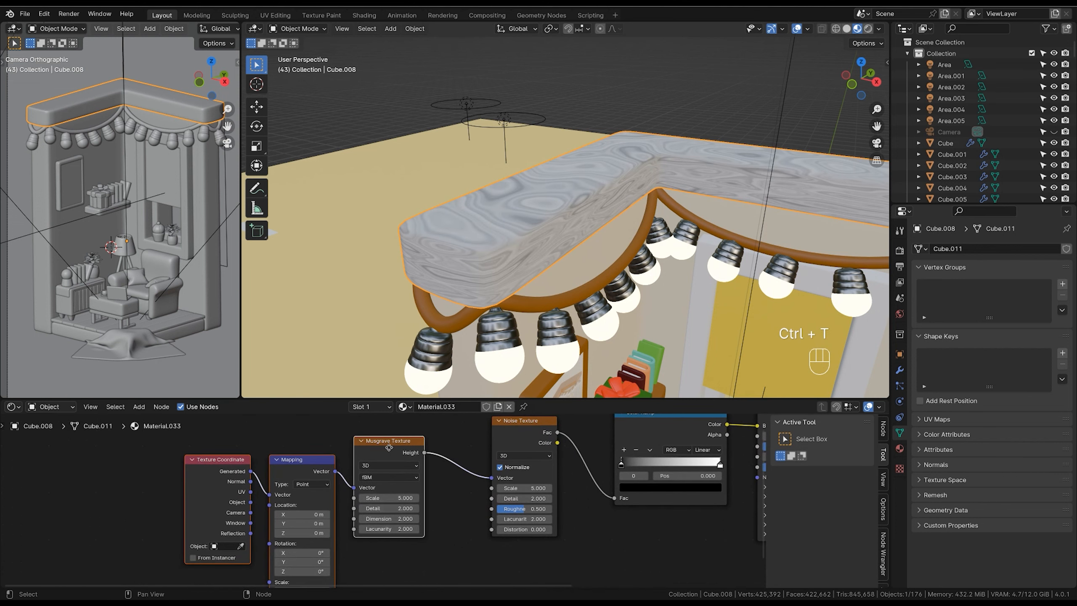
pyautogui.moveTo(387, 441); pyautogui.dragTo(419, 436)
pyautogui.keyDown('ctrl'); pyautogui.moveTo(567, 210); pyautogui.dragTo(596, 278, button='middle'); pyautogui.keyUp('ctrl')
pyautogui.moveTo(414, 447)
pyautogui.mouseDown()
pyautogui.moveTo(428, 448)
pyautogui.moveTo(420, 457)
pyautogui.mouseUp()
pyautogui.click(431, 450)
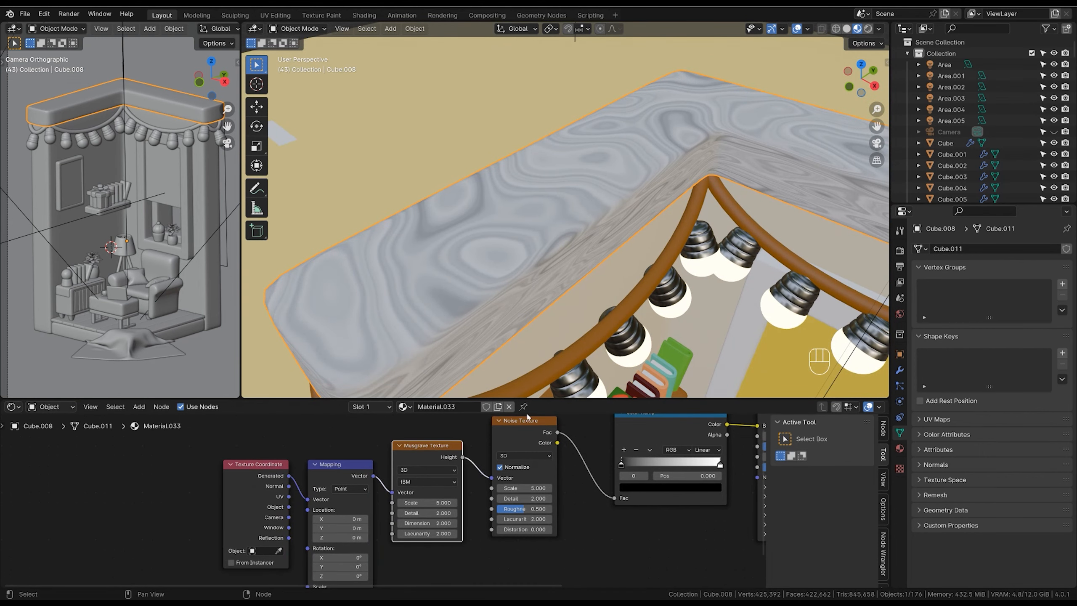
pyautogui.moveTo(516, 439)
pyautogui.mouseDown()
pyautogui.moveTo(512, 450)
pyautogui.moveTo(525, 423)
pyautogui.mouseUp()
# Set the Noise Texture's scale to 12.2 and detail to 14.2, and the Musgrave Texture's scale to 2.94.
pyautogui.moveTo(590, 240); pyautogui.dragTo(553, 214, button='middle')
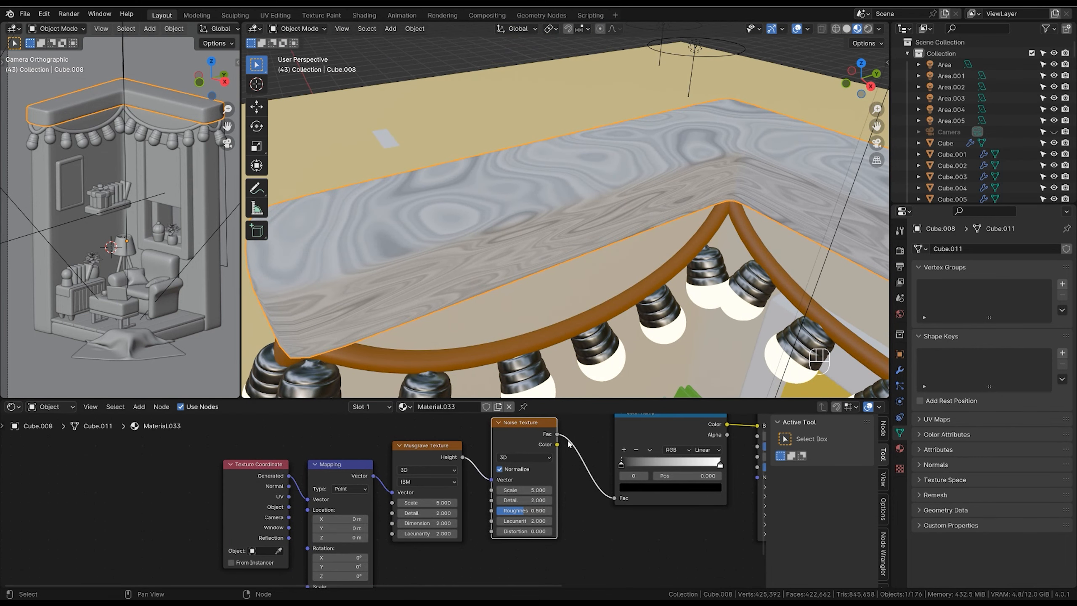
pyautogui.moveTo(524, 500); pyautogui.dragTo(529, 500)
pyautogui.moveTo(559, 501); pyautogui.dragTo(568, 501)
pyautogui.moveTo(585, 389); pyautogui.dragTo(523, 322, button='middle')
pyautogui.moveTo(532, 490); pyautogui.dragTo(550, 490)
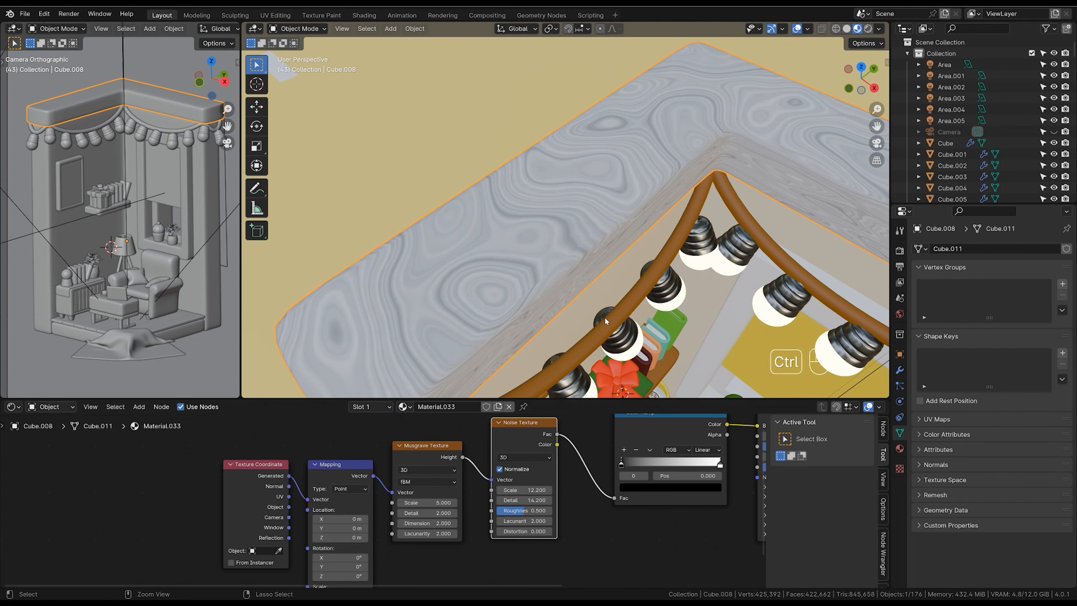
pyautogui.keyDown('shift'); pyautogui.moveTo(468, 518); pyautogui.dragTo(536, 472, button='middle'); pyautogui.keyUp('shift')
pyautogui.moveTo(492, 456); pyautogui.dragTo(435, 454)
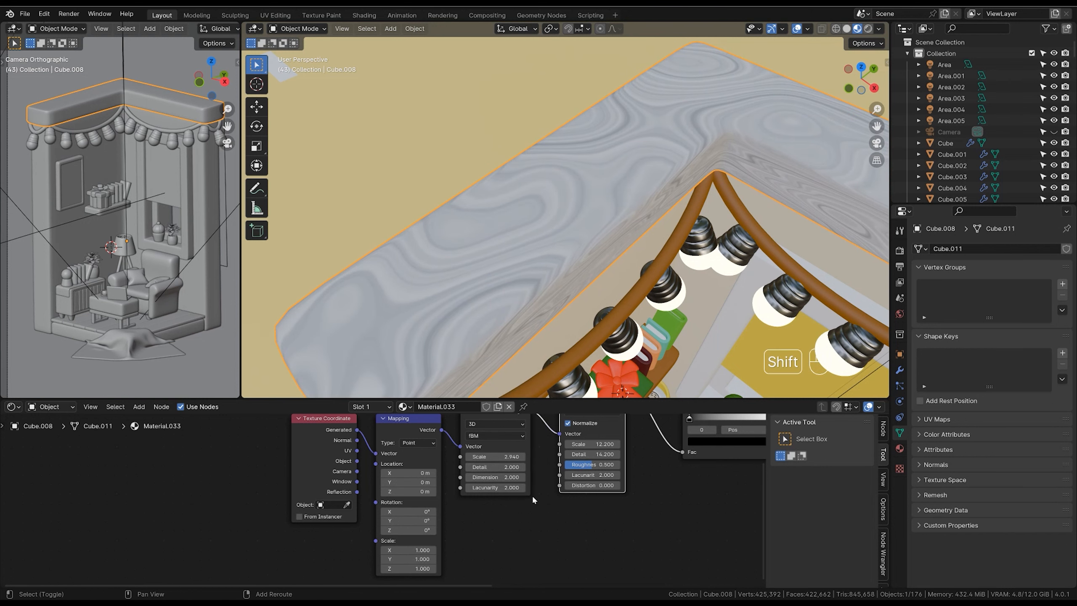
# Increase the Mapping node's X and Z scale and set its Y scale to 0.9 to refine the trim's grain.
pyautogui.keyDown('shift'); pyautogui.moveTo(532, 497); pyautogui.dragTo(521, 448, button='middle'); pyautogui.keyUp('shift')
pyautogui.keyDown('ctrl'); pyautogui.moveTo(616, 375); pyautogui.dragTo(634, 357, button='middle'); pyautogui.keyUp('ctrl')
pyautogui.moveTo(634, 357); pyautogui.dragTo(640, 333, button='middle')
pyautogui.keyDown('shift'); pyautogui.moveTo(480, 520); pyautogui.dragTo(533, 519, button='middle'); pyautogui.keyUp('shift')
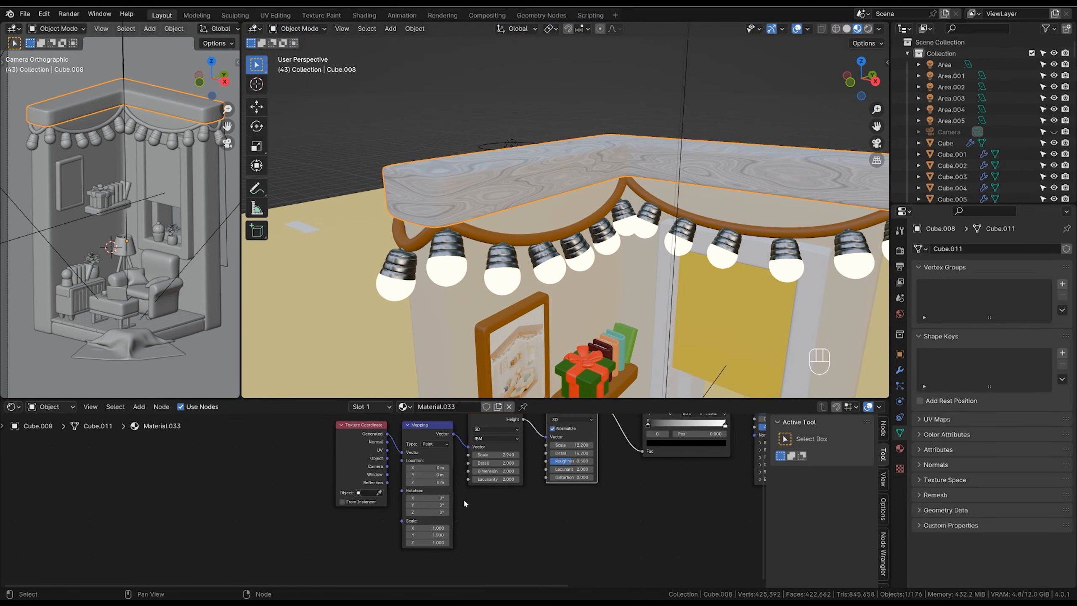
pyautogui.moveTo(441, 528)
pyautogui.mouseDown()
pyautogui.moveTo(470, 529)
pyautogui.moveTo(456, 527)
pyautogui.mouseUp()
pyautogui.moveTo(636, 335); pyautogui.dragTo(640, 361, button='middle')
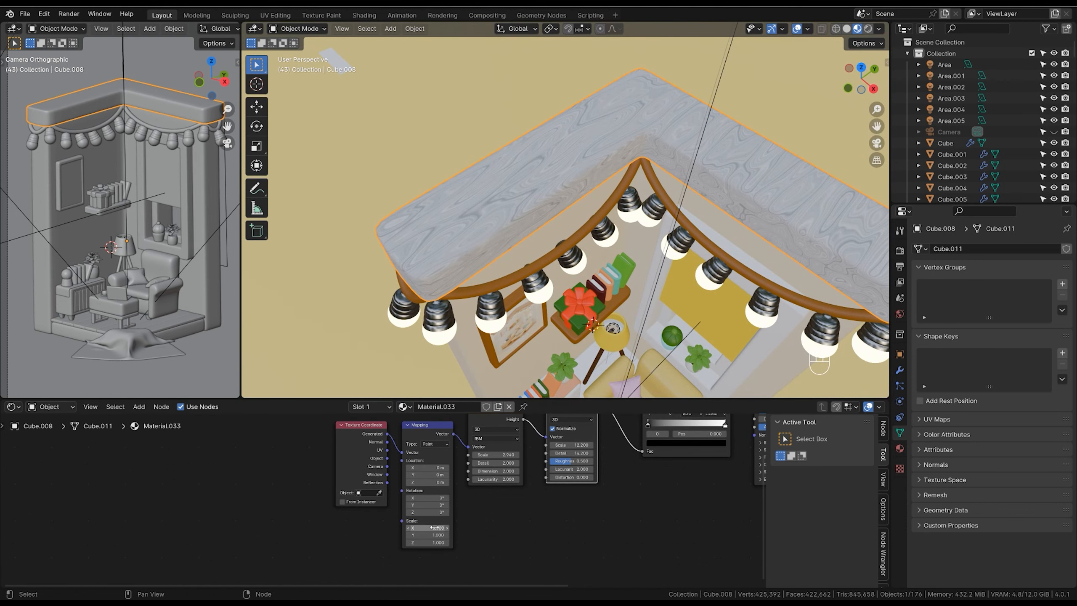
pyautogui.moveTo(436, 535); pyautogui.dragTo(436, 534)
pyautogui.moveTo(437, 542); pyautogui.dragTo(433, 542)
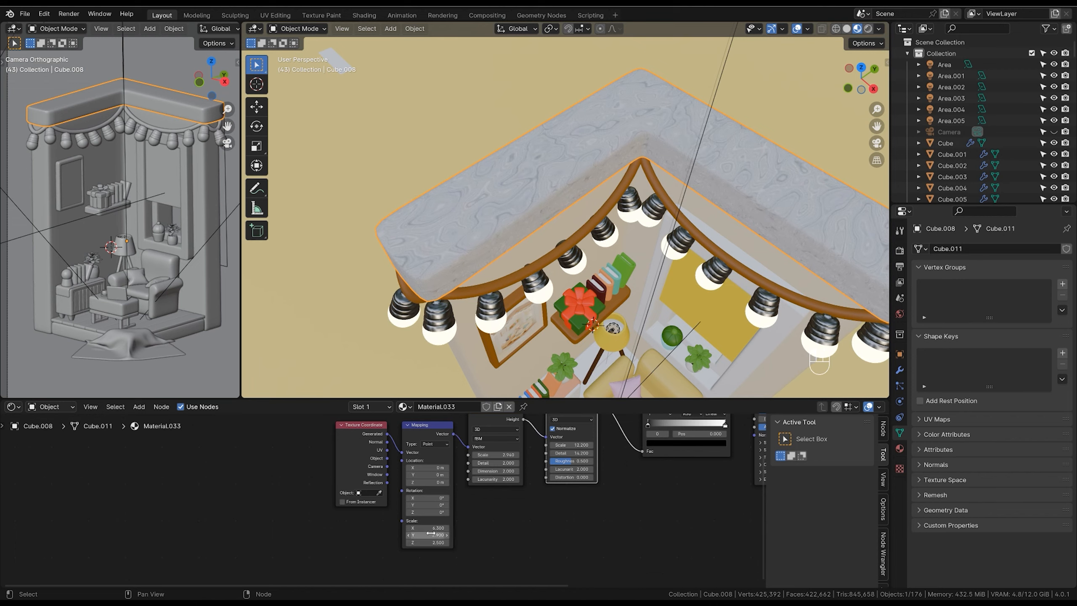
# Change the Color Ramp's white end stop at position 1.0 to a dark brown.
pyautogui.moveTo(594, 386); pyautogui.dragTo(614, 348, button='middle')
pyautogui.keyDown('shift'); pyautogui.moveTo(614, 348); pyautogui.dragTo(642, 370, button='middle'); pyautogui.keyUp('shift')
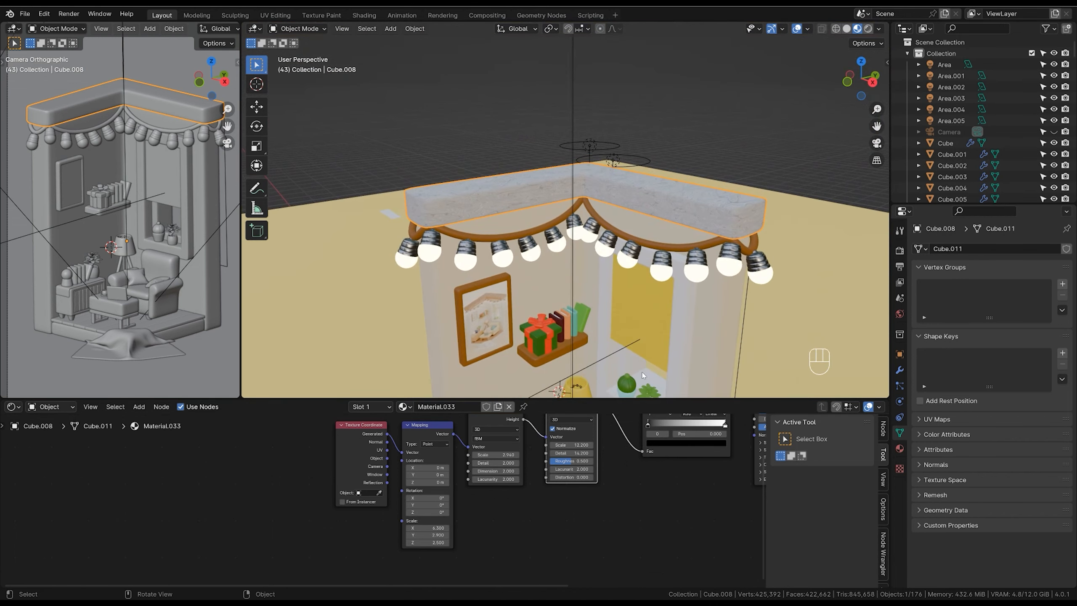
pyautogui.keyDown('shift'); pyautogui.moveTo(670, 424); pyautogui.dragTo(547, 467, button='middle'); pyautogui.keyUp('shift')
pyautogui.keyDown('shift'); pyautogui.moveTo(593, 492); pyautogui.dragTo(559, 502, button='middle'); pyautogui.keyUp('shift')
pyautogui.keyDown('ctrl'); pyautogui.moveTo(559, 502); pyautogui.dragTo(533, 446, button='middle'); pyautogui.keyUp('ctrl')
pyautogui.keyDown('ctrl'); pyautogui.moveTo(533, 446); pyautogui.dragTo(541, 434, button='middle'); pyautogui.keyUp('ctrl')
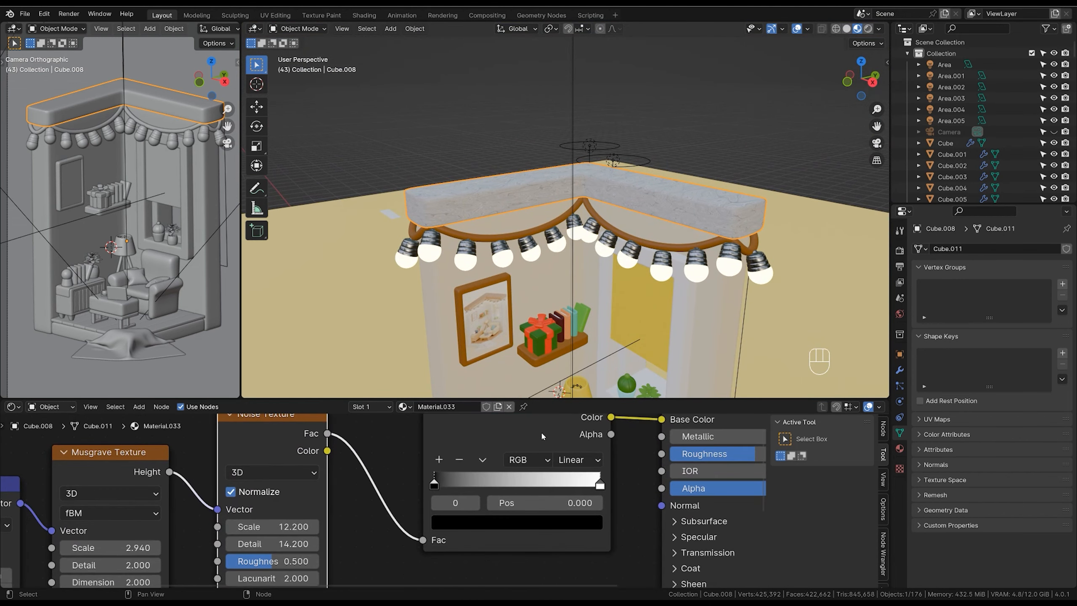
pyautogui.click(600, 485)
pyautogui.click(583, 522)
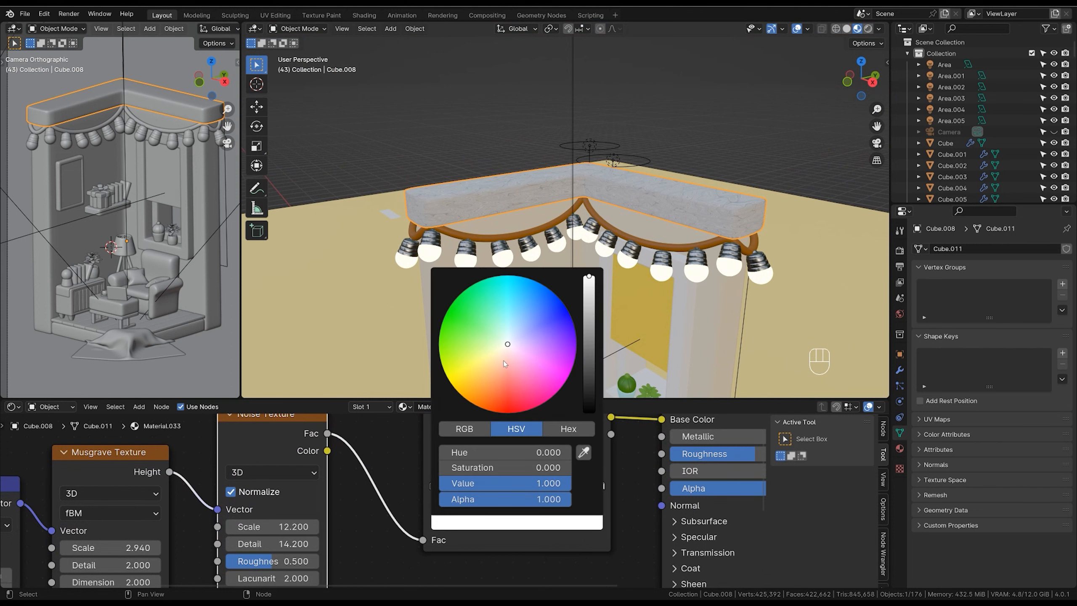
pyautogui.click(494, 395)
pyautogui.moveTo(589, 278); pyautogui.dragTo(580, 345)
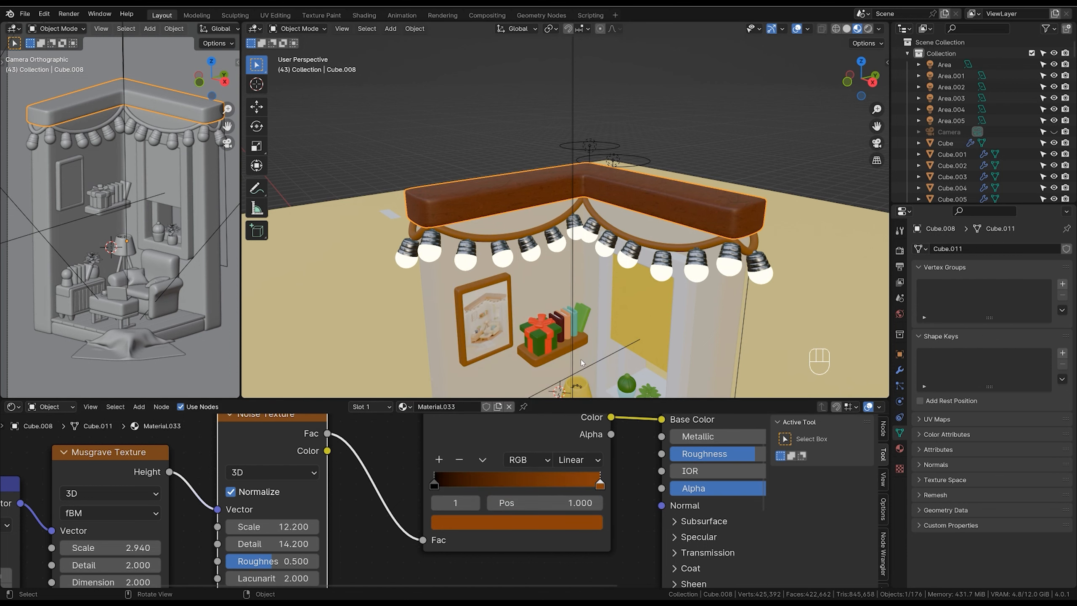
pyautogui.click(594, 524)
pyautogui.moveTo(587, 351); pyautogui.dragTo(589, 358)
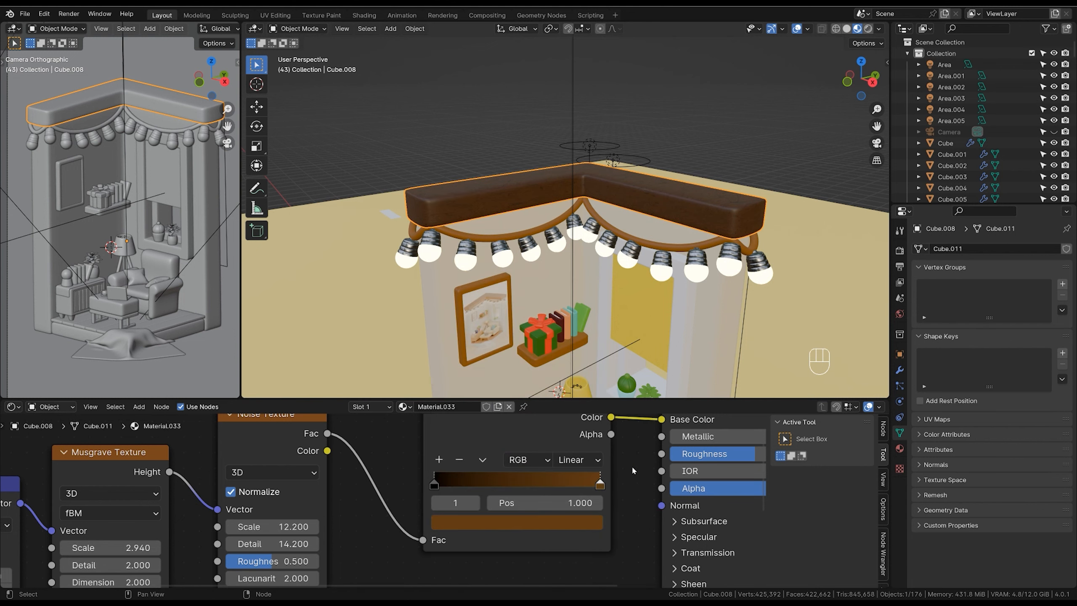
# Add a middle Color Ramp stop at position 0.52 and color it brown with hue 0.051, saturation 0.962 and value 0.186.
pyautogui.click(438, 461)
pyautogui.moveTo(516, 488); pyautogui.dragTo(521, 490)
pyautogui.moveTo(560, 241); pyautogui.dragTo(587, 314, button='middle')
pyautogui.keyDown('ctrl'); pyautogui.moveTo(587, 297); pyautogui.dragTo(584, 210, button='middle'); pyautogui.keyUp('ctrl')
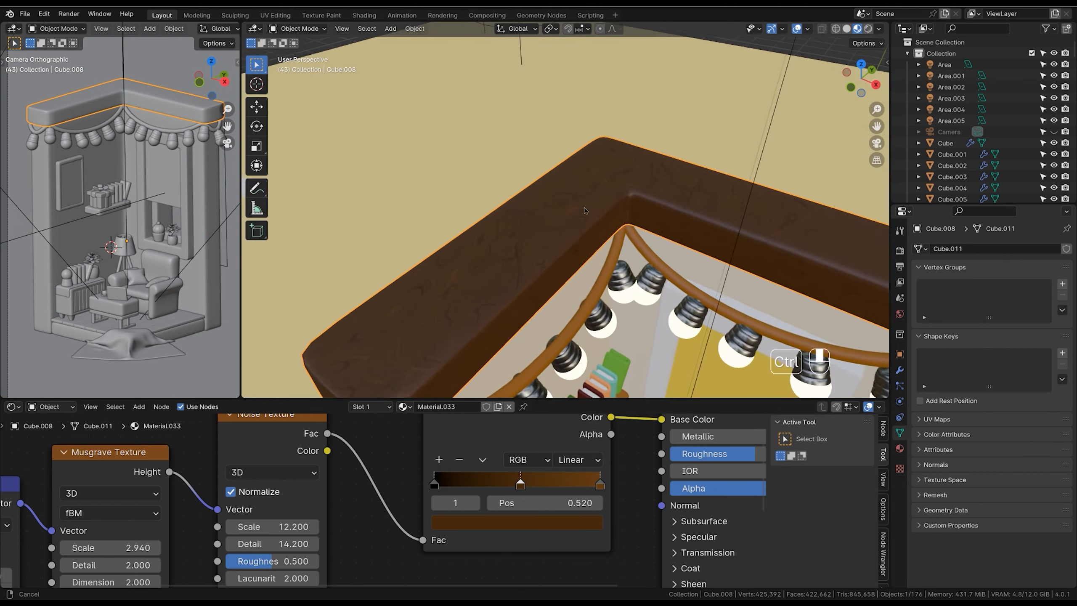
pyautogui.keyDown('shift'); pyautogui.moveTo(484, 360); pyautogui.dragTo(518, 264, button='middle'); pyautogui.keyUp('shift')
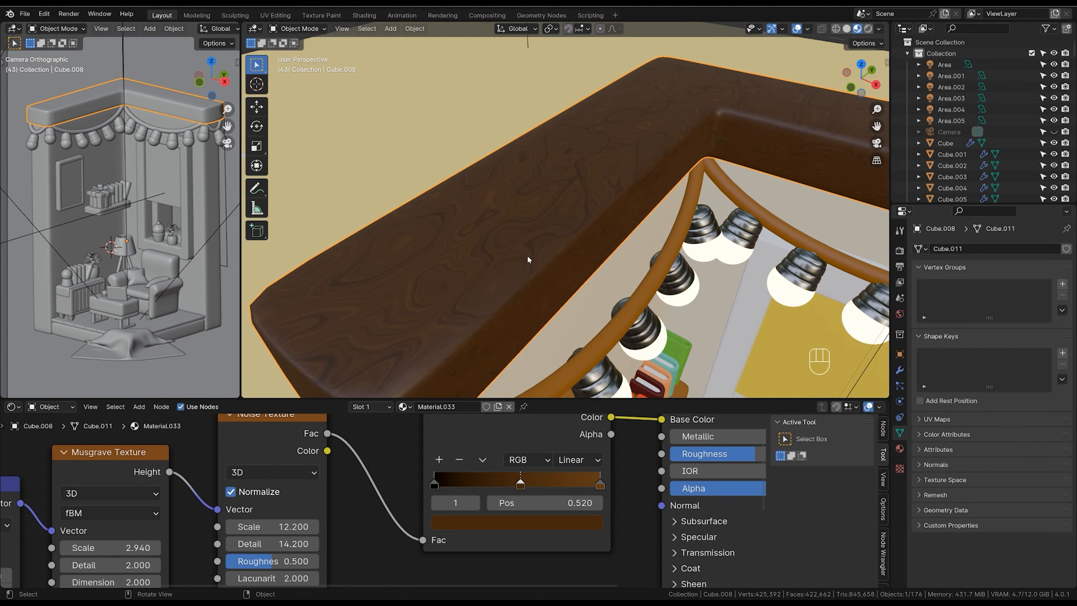
pyautogui.click(529, 521)
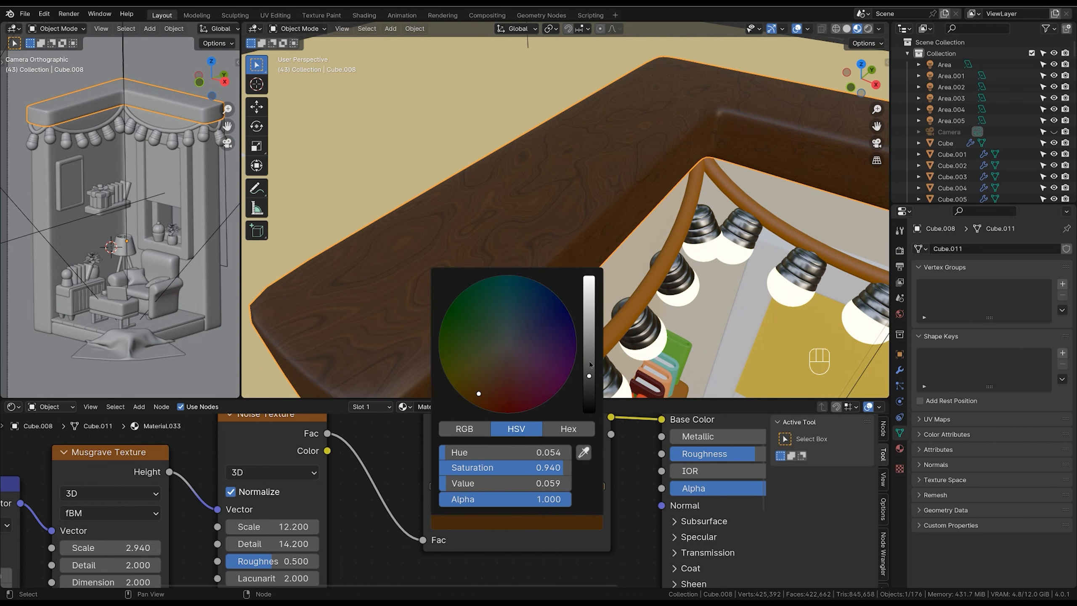
pyautogui.moveTo(589, 375); pyautogui.dragTo(592, 347)
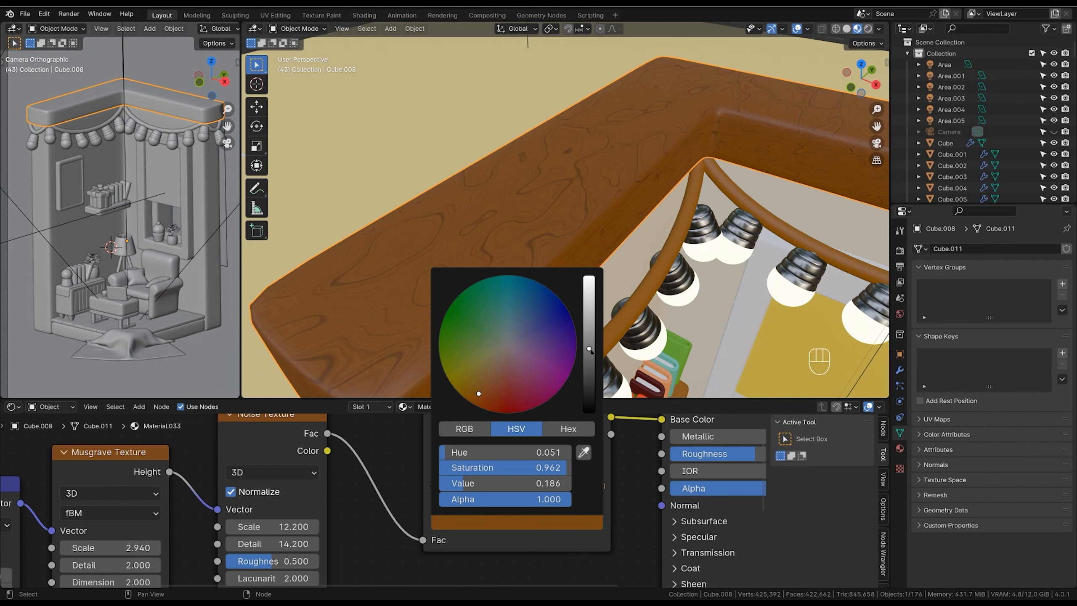
# Change the Color Ramp's black first stop to brown with hue 0.047, saturation 0.898 and value 0.331.
pyautogui.click(437, 492)
pyautogui.click(458, 518)
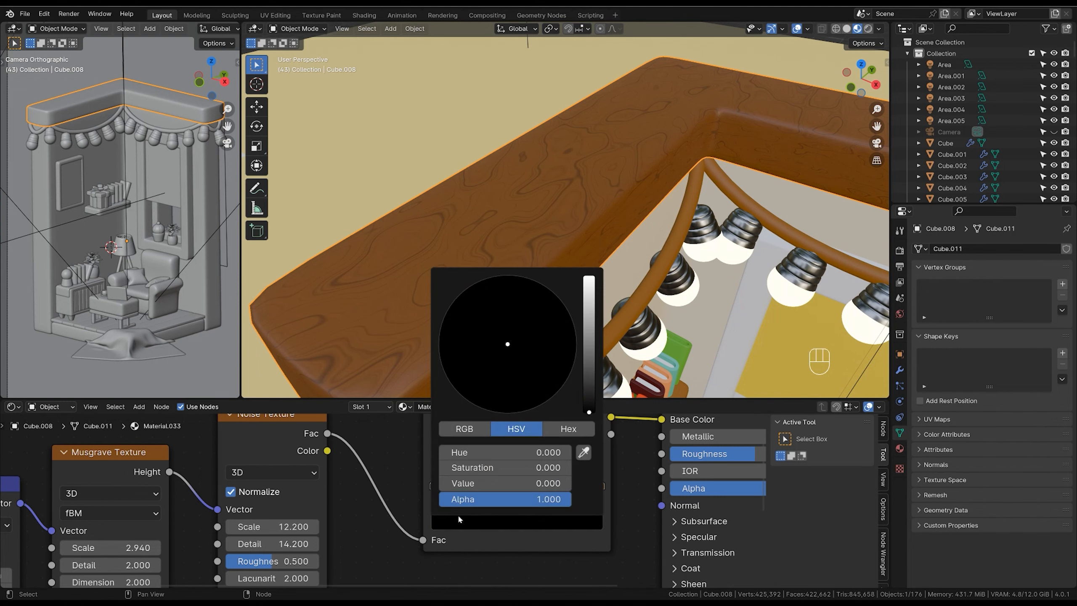
pyautogui.click(587, 316)
pyautogui.moveTo(501, 355); pyautogui.dragTo(492, 383)
pyautogui.moveTo(594, 311)
pyautogui.mouseDown()
pyautogui.moveTo(591, 293)
pyautogui.moveTo(592, 319)
pyautogui.mouseUp()
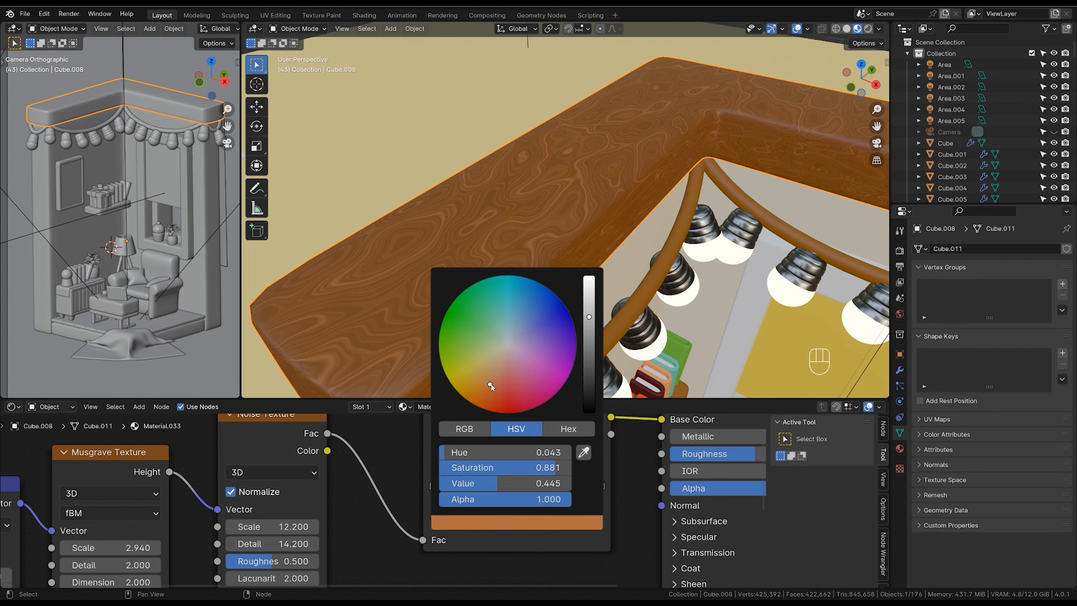
pyautogui.moveTo(497, 387); pyautogui.dragTo(487, 384)
pyautogui.moveTo(590, 323); pyautogui.dragTo(590, 328)
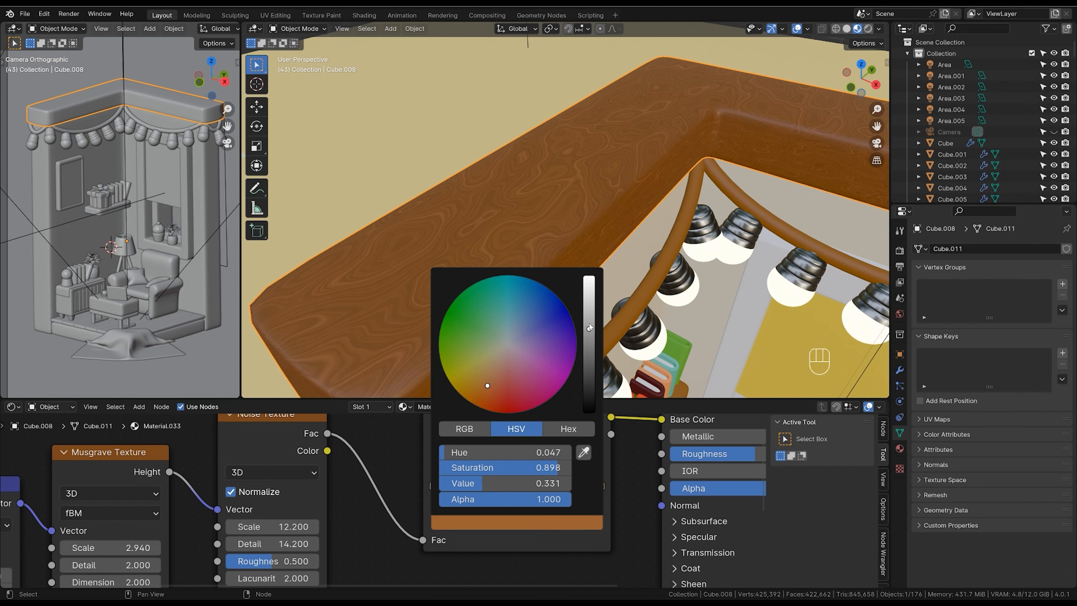
# Adjust the Color Ramp's end stop at position 1.0 to a brown with hue 0.053 and saturation 0.946.
pyautogui.keyDown('ctrl'); pyautogui.moveTo(614, 194); pyautogui.dragTo(619, 242, button='middle'); pyautogui.keyUp('ctrl')
pyautogui.moveTo(619, 242)
pyautogui.keyDown('shift'); pyautogui.mouseDown(button='middle')
pyautogui.moveTo(623, 284)
pyautogui.moveTo(632, 251)
pyautogui.mouseUp(button='middle'); pyautogui.keyUp('shift')
pyautogui.moveTo(632, 250); pyautogui.dragTo(636, 218, button='middle')
pyautogui.click(600, 484)
pyautogui.click(591, 522)
pyautogui.click(589, 355)
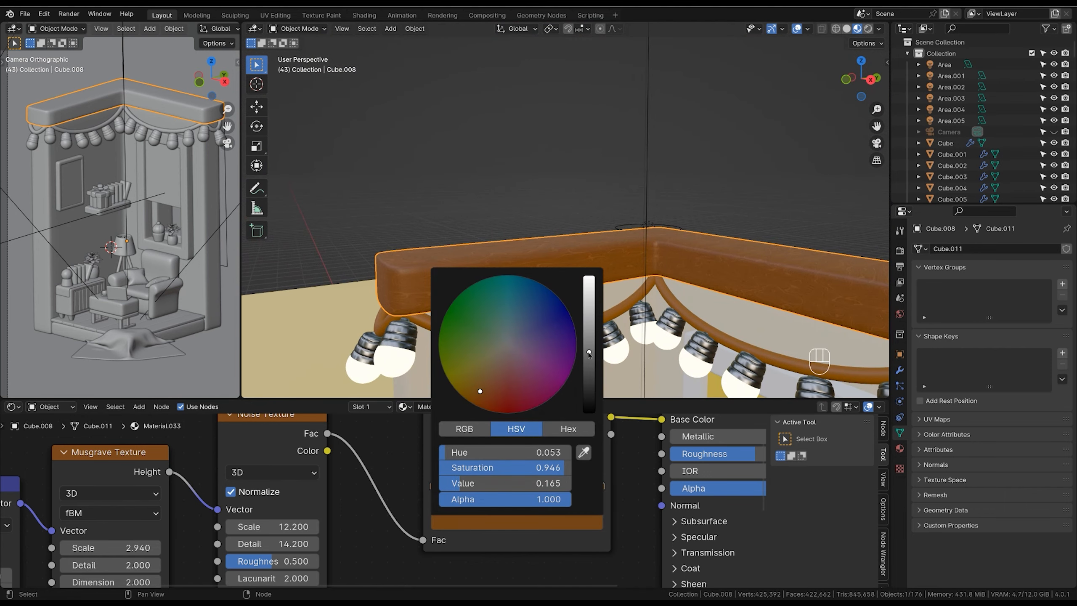
pyautogui.click(540, 520)
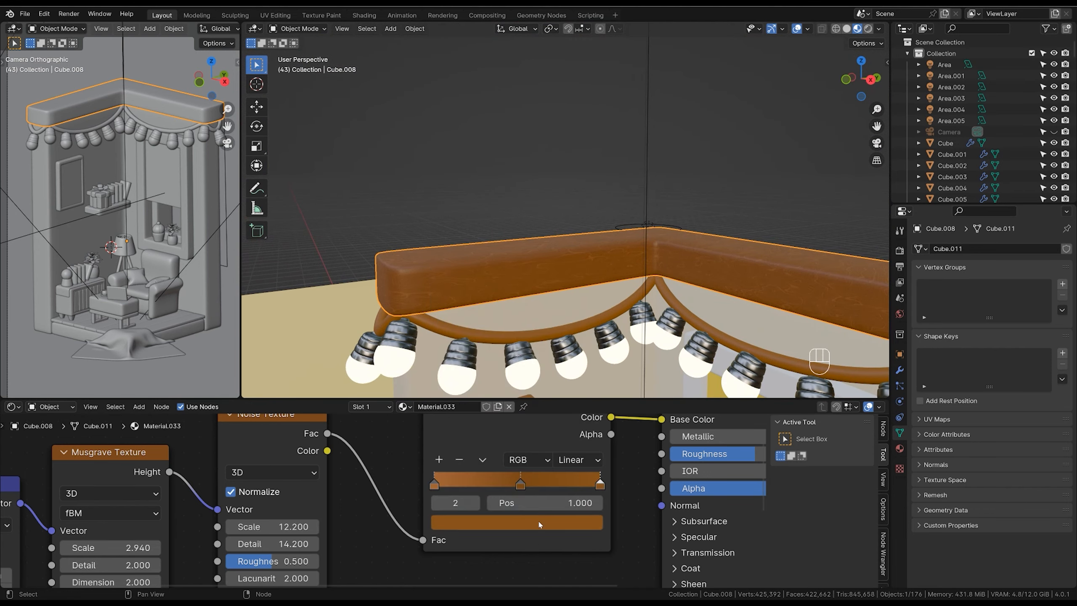
pyautogui.click(534, 515)
pyautogui.click(536, 518)
pyautogui.click(536, 519)
# Recolor the Color Ramp's middle stop at position 0.52 to a brighter brown with hue 0.063 and saturation 0.902.
pyautogui.click(522, 486)
pyautogui.click(538, 522)
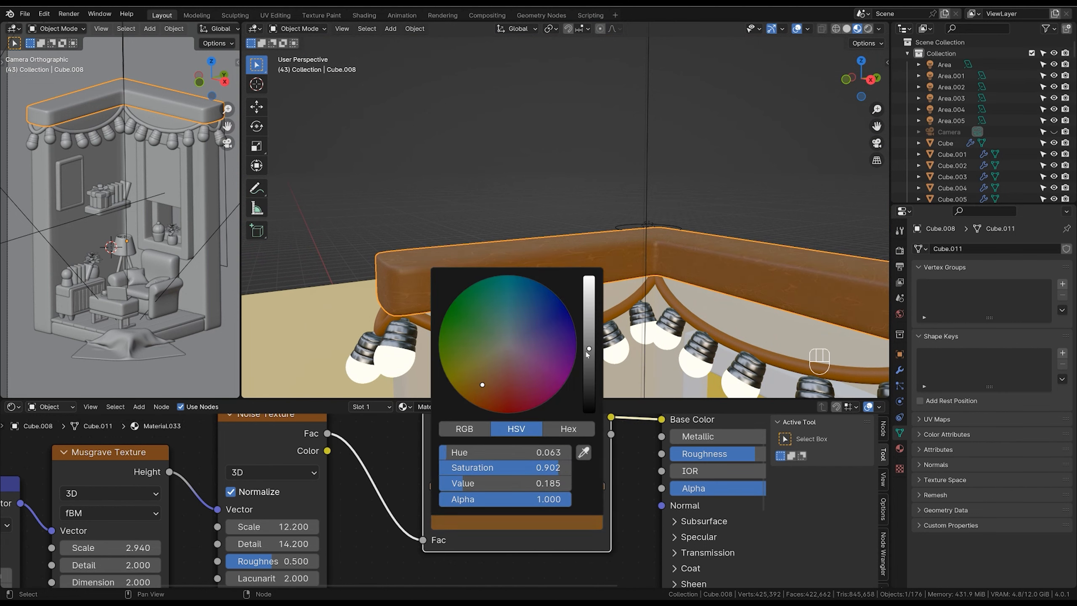
pyautogui.moveTo(587, 354); pyautogui.dragTo(590, 338)
pyautogui.hotkey('alt', 'a')
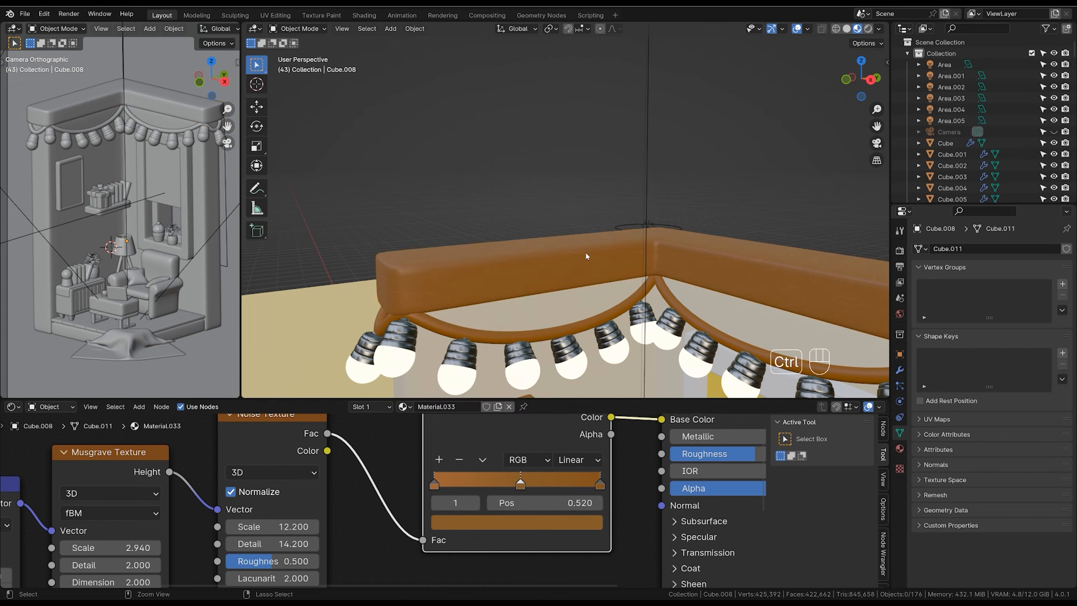
pyautogui.moveTo(586, 255); pyautogui.dragTo(597, 290, button='middle')
pyautogui.click(596, 289)
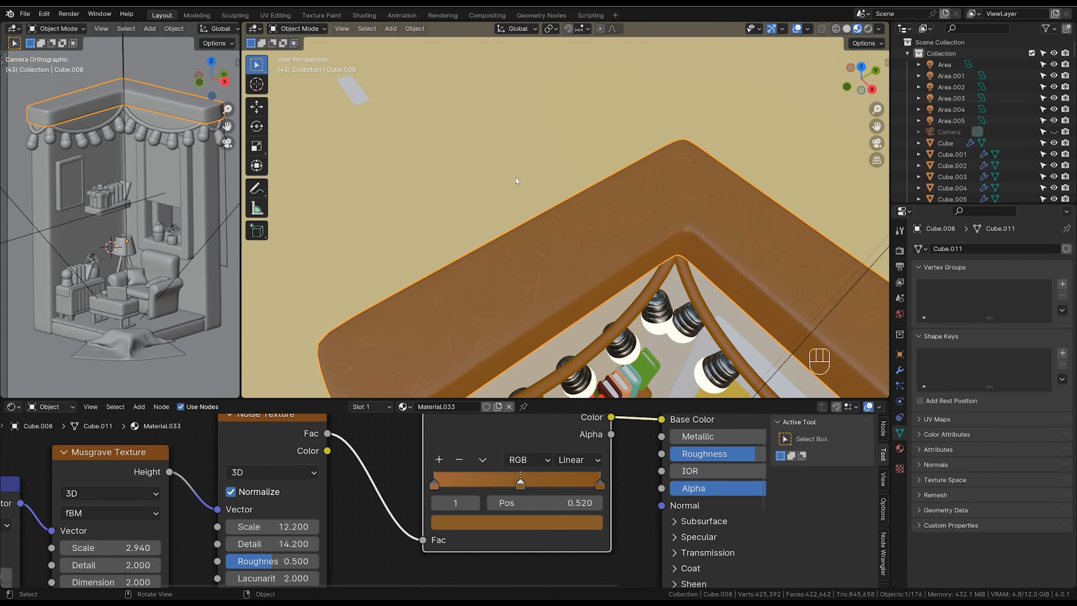
# Set the Noise Texture's scale to 17.6 and the Mapping node's scale to X 5.4, Y 2.0 and Z 1.6.
pyautogui.press('Home')
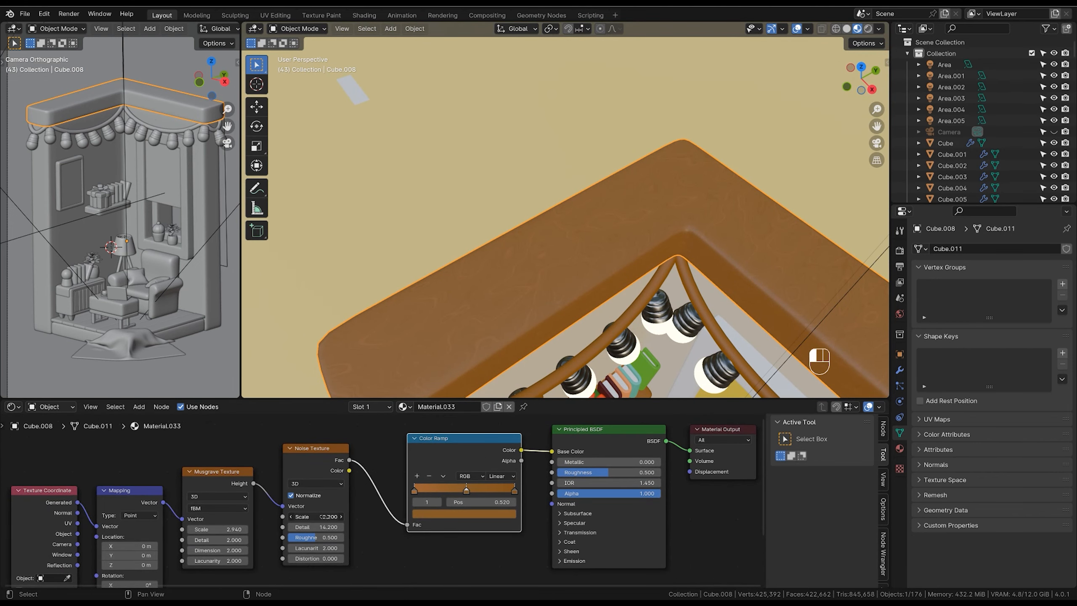
pyautogui.moveTo(341, 516); pyautogui.dragTo(507, 445, button='middle')
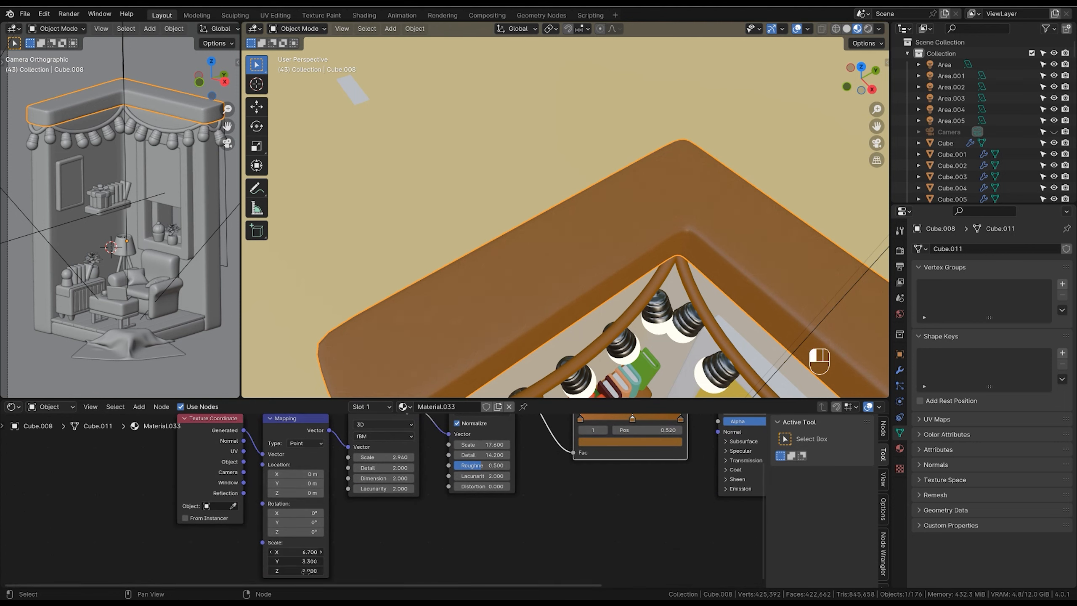
pyautogui.keyDown('shift'); pyautogui.moveTo(306, 571); pyautogui.dragTo(278, 573); pyautogui.keyUp('shift')
pyautogui.scroll(-4, 678, 270)
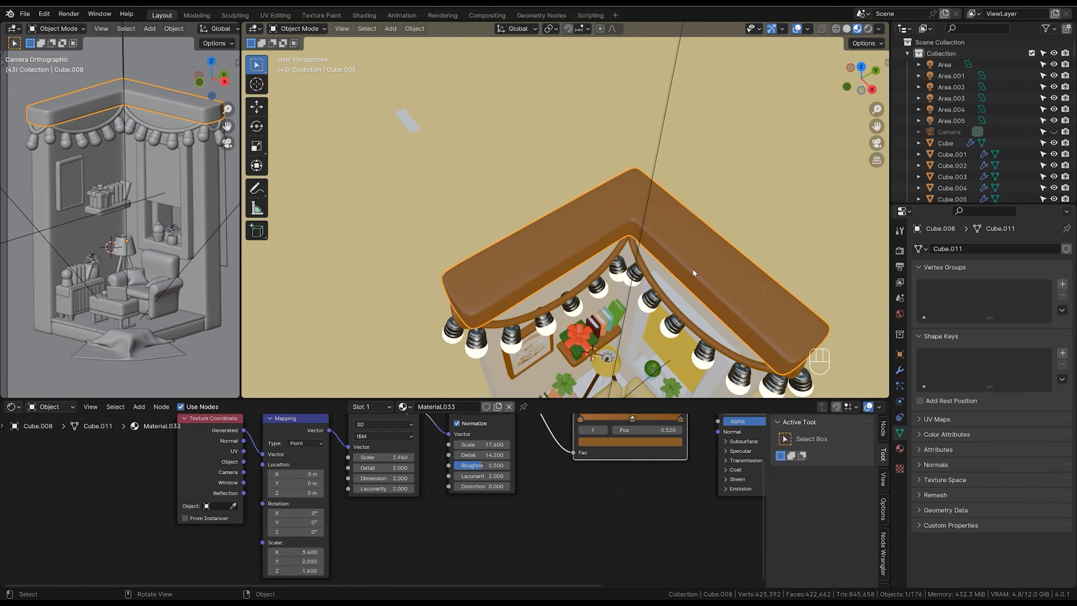
pyautogui.moveTo(694, 271); pyautogui.dragTo(663, 268, button='middle')
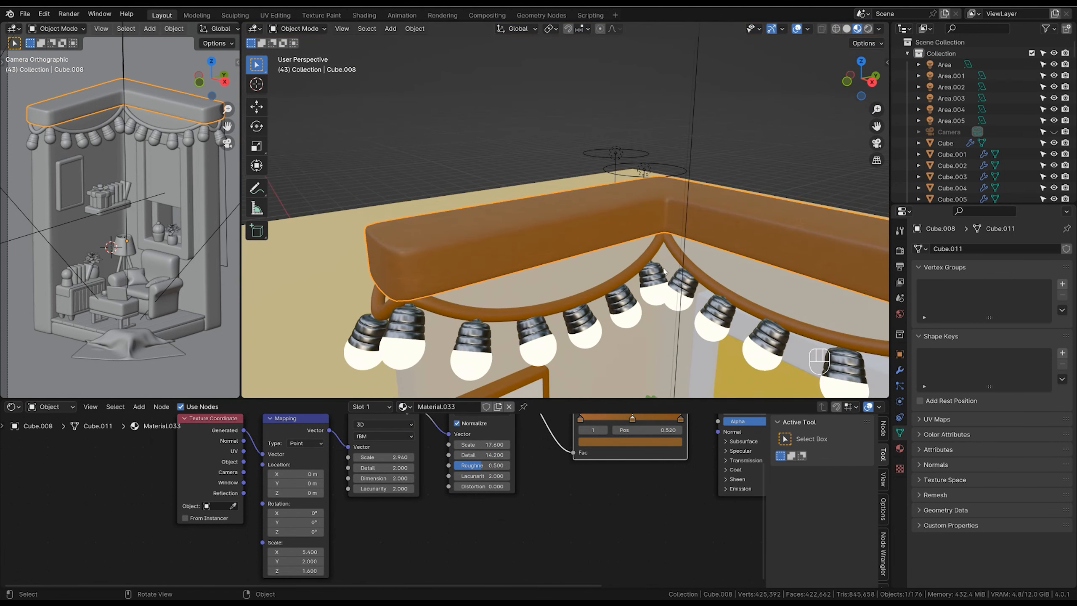
pyautogui.keyDown('ctrl'); pyautogui.moveTo(568, 382); pyautogui.dragTo(545, 250, button='middle'); pyautogui.keyUp('ctrl')
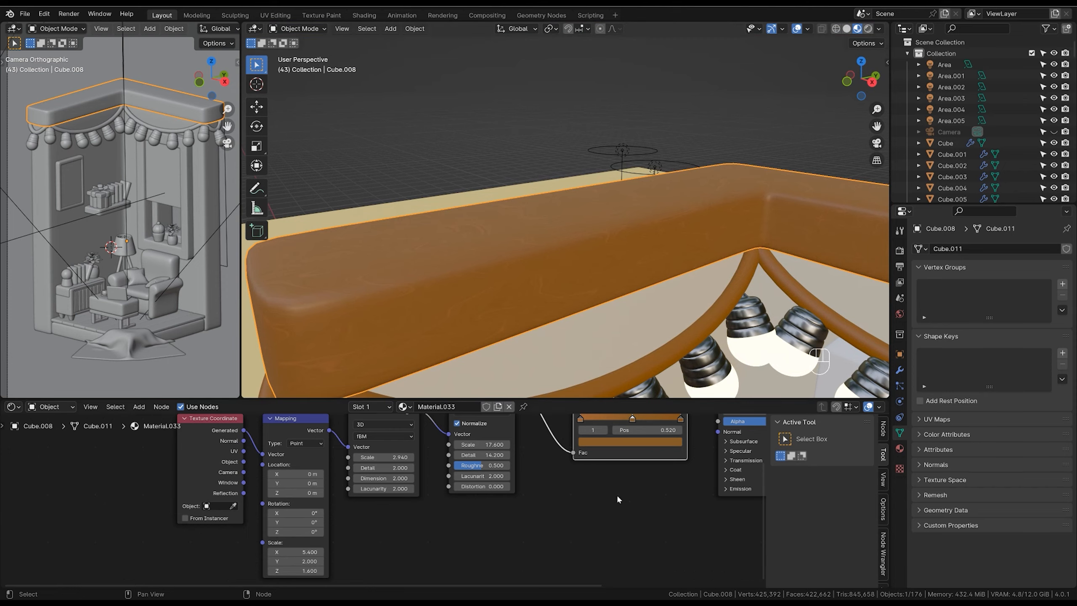
# Move the coordinate, mapping, texture and Color Ramp nodes together, farther away from the Principled BSDF.
pyautogui.press('Home')
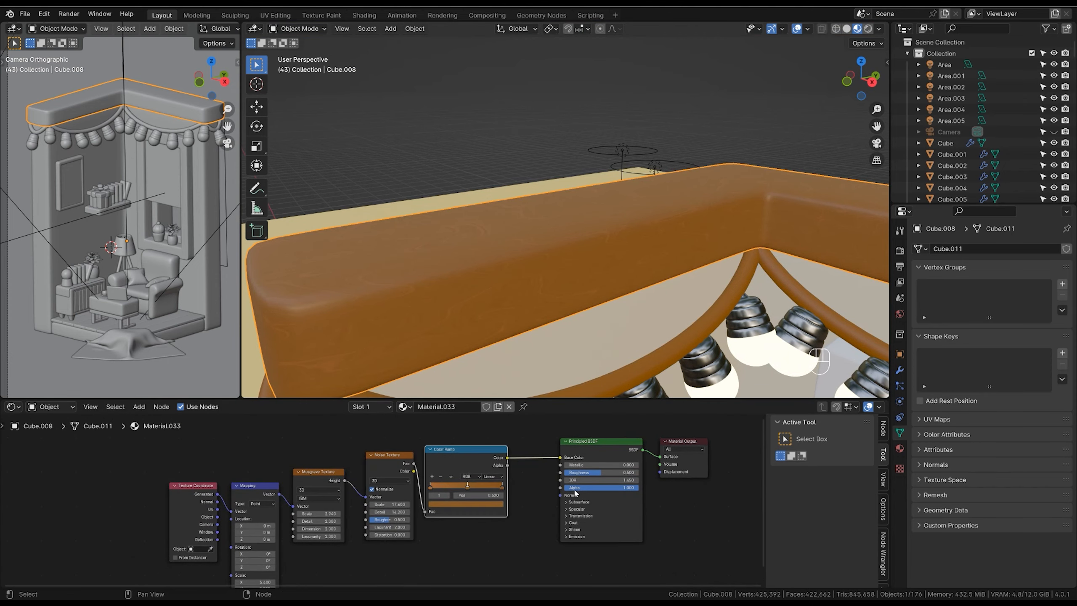
pyautogui.moveTo(496, 432); pyautogui.dragTo(169, 585)
pyautogui.moveTo(462, 447); pyautogui.dragTo(445, 442)
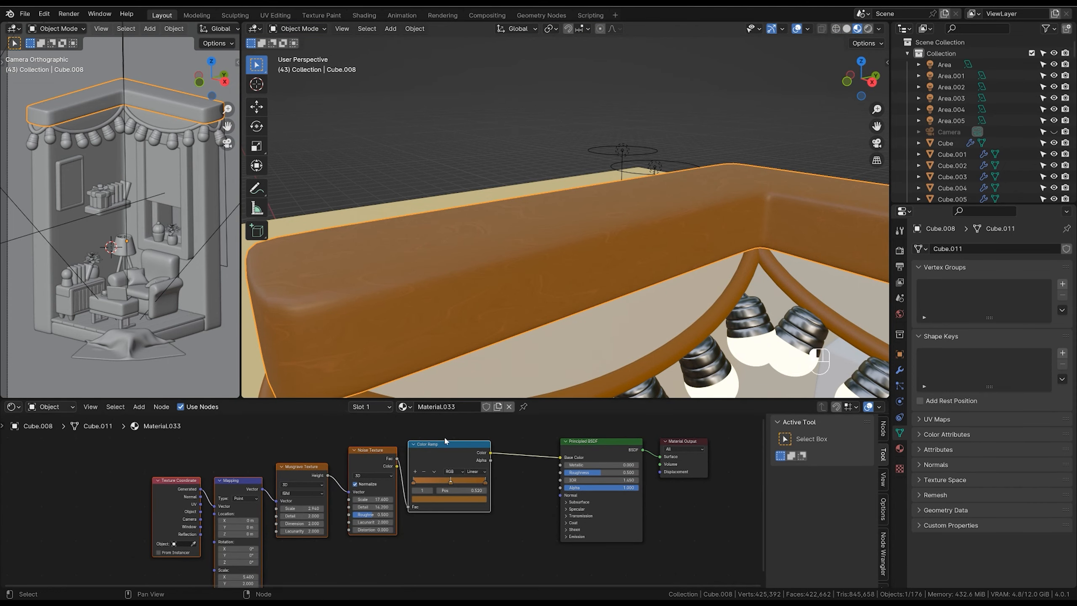
# Add a second Color Ramp node below the brown Color Ramp.
pyautogui.keyDown('shift'); pyautogui.moveTo(536, 343); pyautogui.dragTo(606, 309, button='middle'); pyautogui.keyUp('shift')
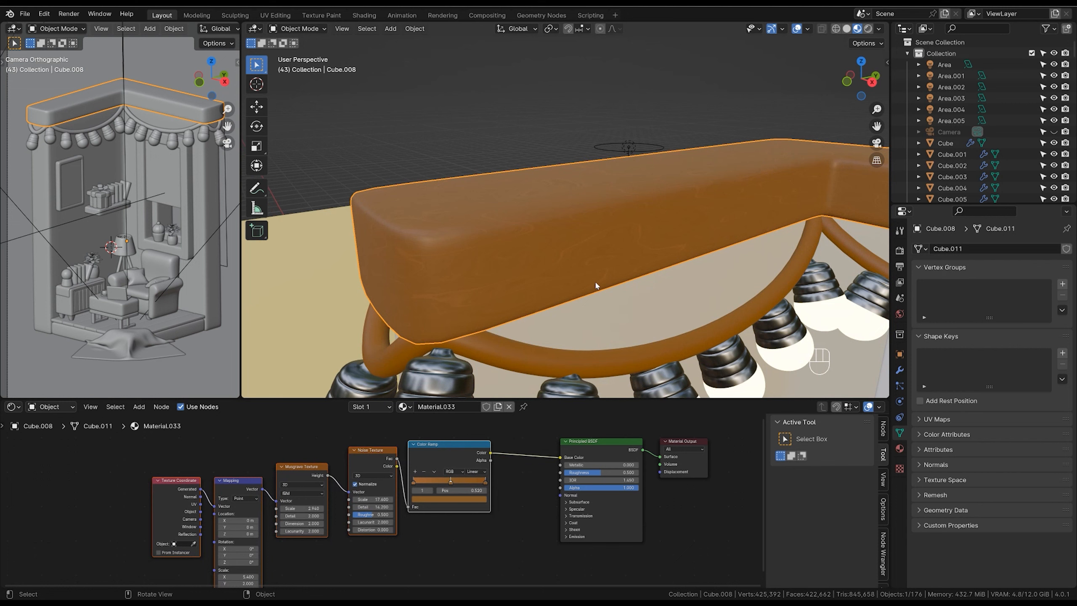
pyautogui.keyDown('shift'); pyautogui.moveTo(582, 250); pyautogui.dragTo(593, 247, button='middle'); pyautogui.keyUp('shift')
pyautogui.scroll(1, 592, 248)
pyautogui.click(511, 434)
pyautogui.keyDown('shift'); pyautogui.moveTo(522, 445); pyautogui.dragTo(551, 403, button='middle'); pyautogui.keyUp('shift')
pyautogui.hotkey('shift', 'a')
pyautogui.click(478, 448)
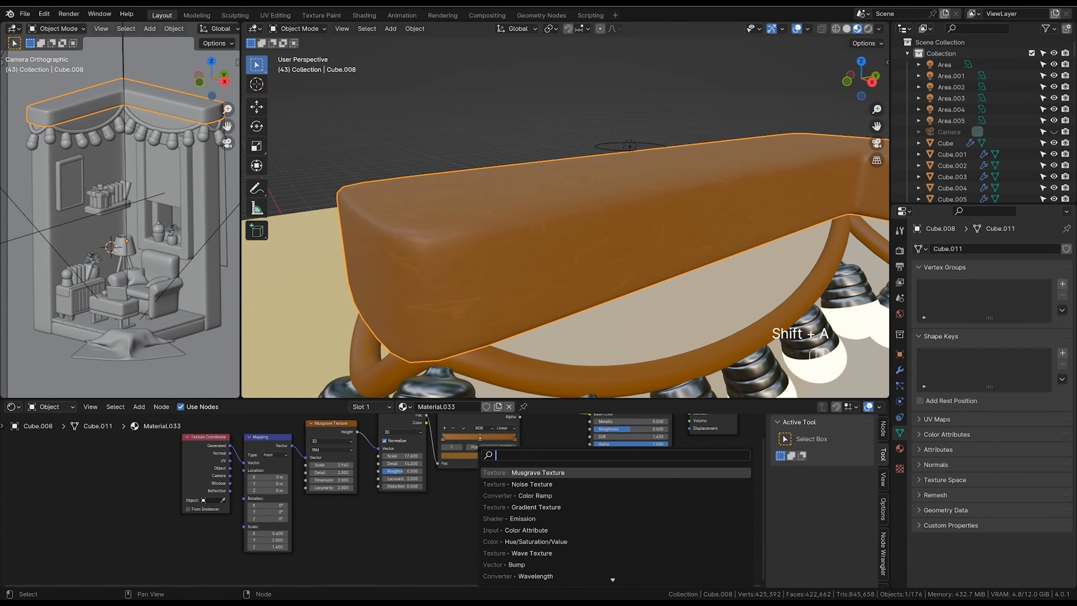
pyautogui.write('colo')
pyautogui.press('Down')
pyautogui.press('Return')
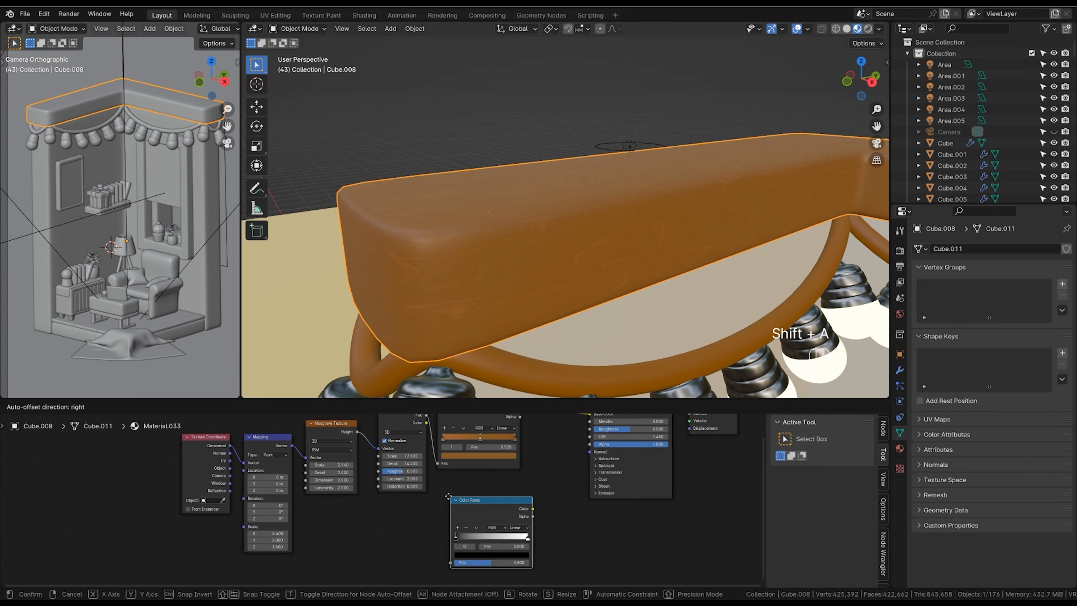
pyautogui.moveTo(395, 521); pyautogui.dragTo(377, 521, button='middle')
# Connect the Noise Texture's Fac through the new Color Ramp to the Principled BSDF's Roughness, and arrange both ramps between them.
pyautogui.moveTo(401, 425); pyautogui.dragTo(421, 545)
pyautogui.moveTo(542, 456); pyautogui.dragTo(497, 506, button='middle')
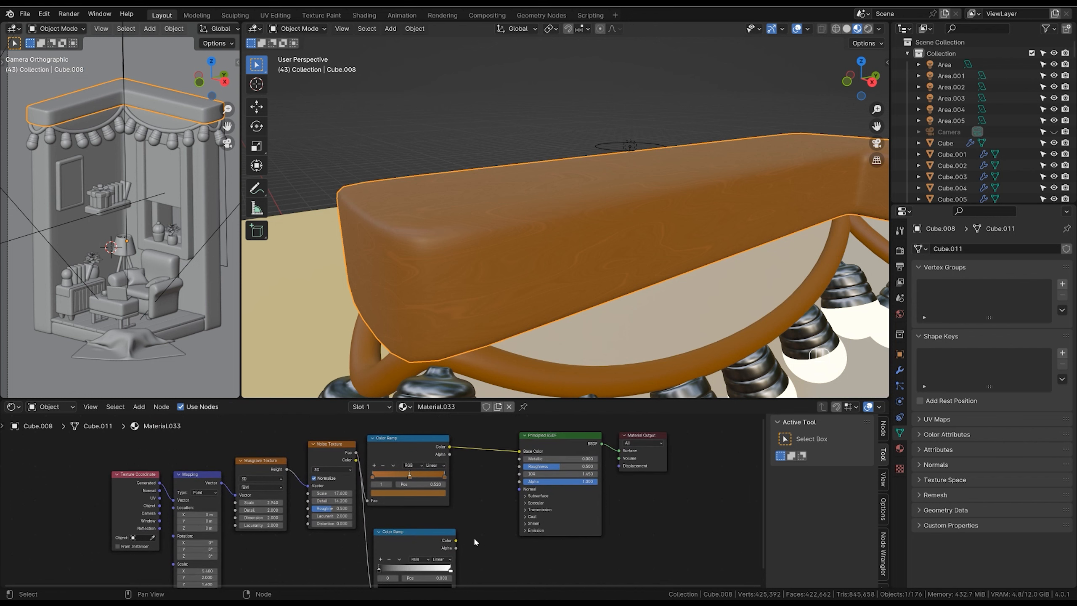
pyautogui.moveTo(456, 540); pyautogui.dragTo(519, 466)
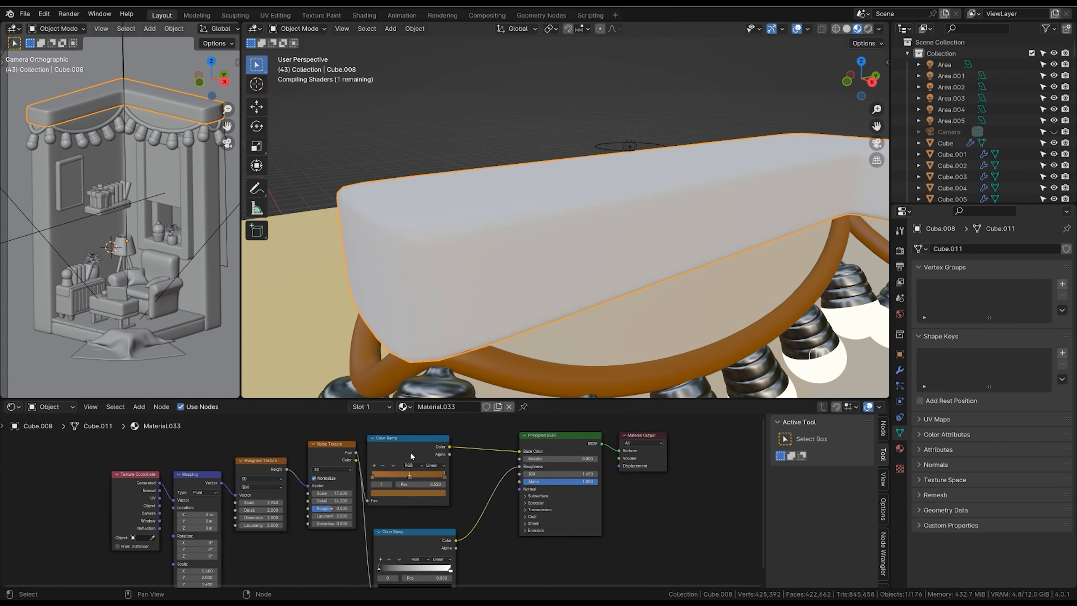
pyautogui.moveTo(409, 452); pyautogui.dragTo(427, 415)
pyautogui.moveTo(410, 542); pyautogui.dragTo(423, 487)
pyautogui.moveTo(486, 515); pyautogui.dragTo(486, 515)
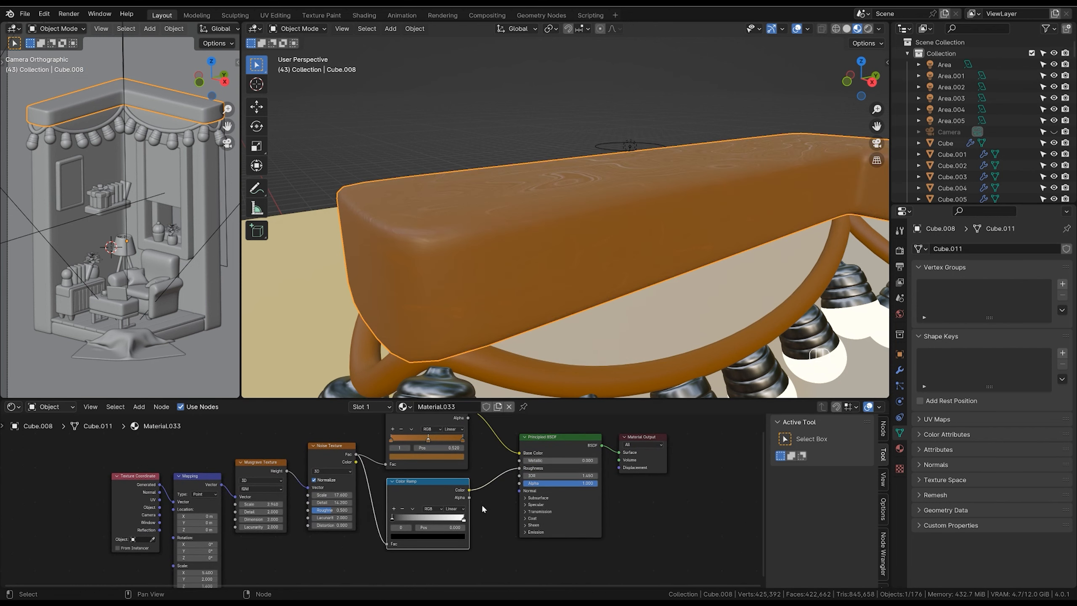
# Change the roughness Color Ramp's black stop to dark grey and move it to position 0.257.
pyautogui.moveTo(613, 324); pyautogui.dragTo(633, 298, button='middle')
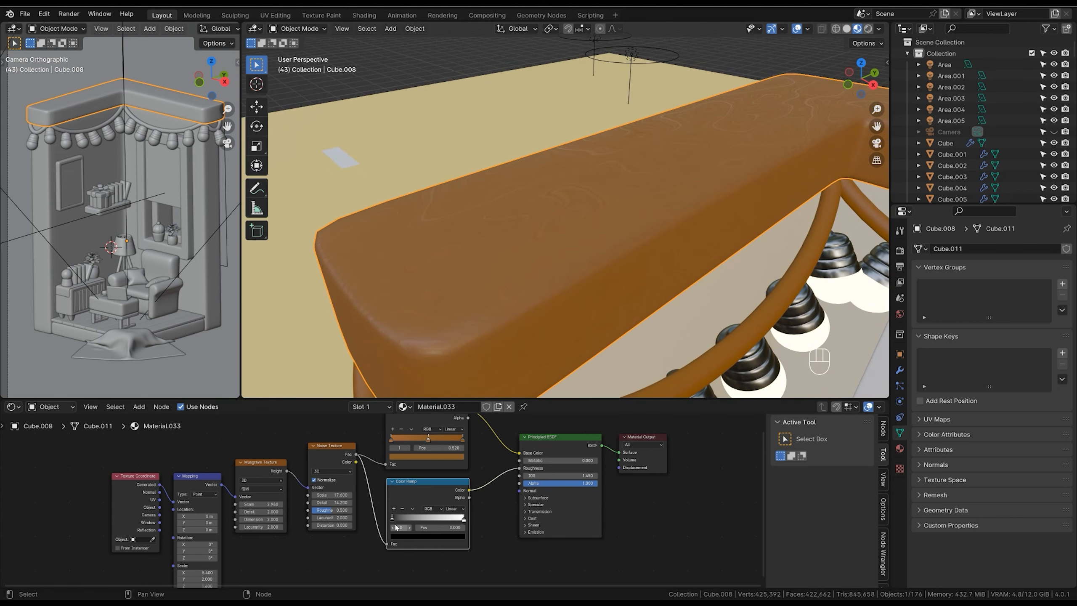
pyautogui.click(403, 537)
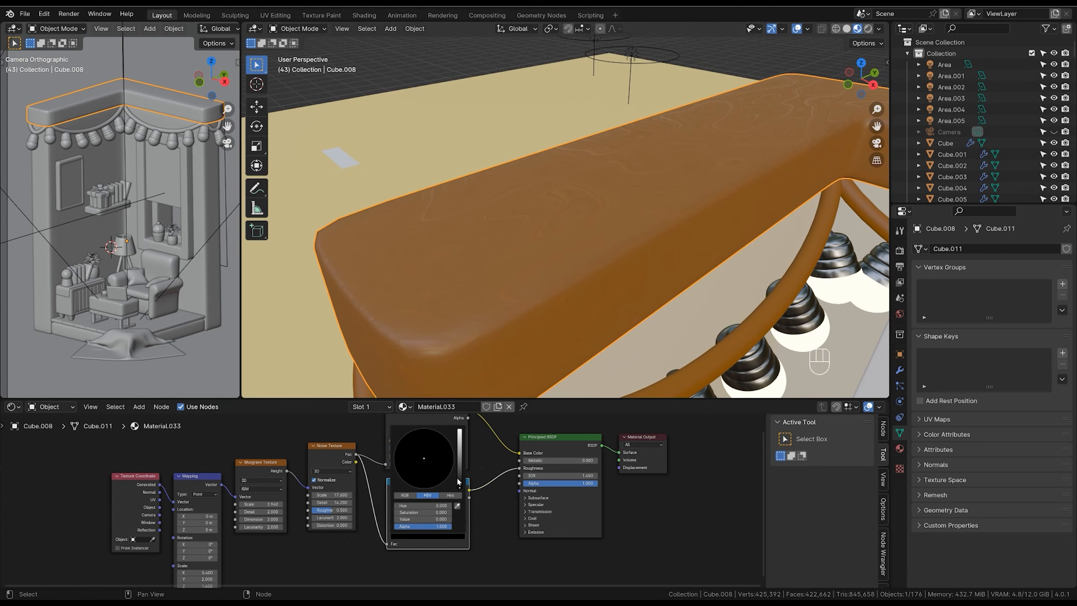
pyautogui.click(437, 536)
pyautogui.moveTo(459, 486); pyautogui.dragTo(464, 425)
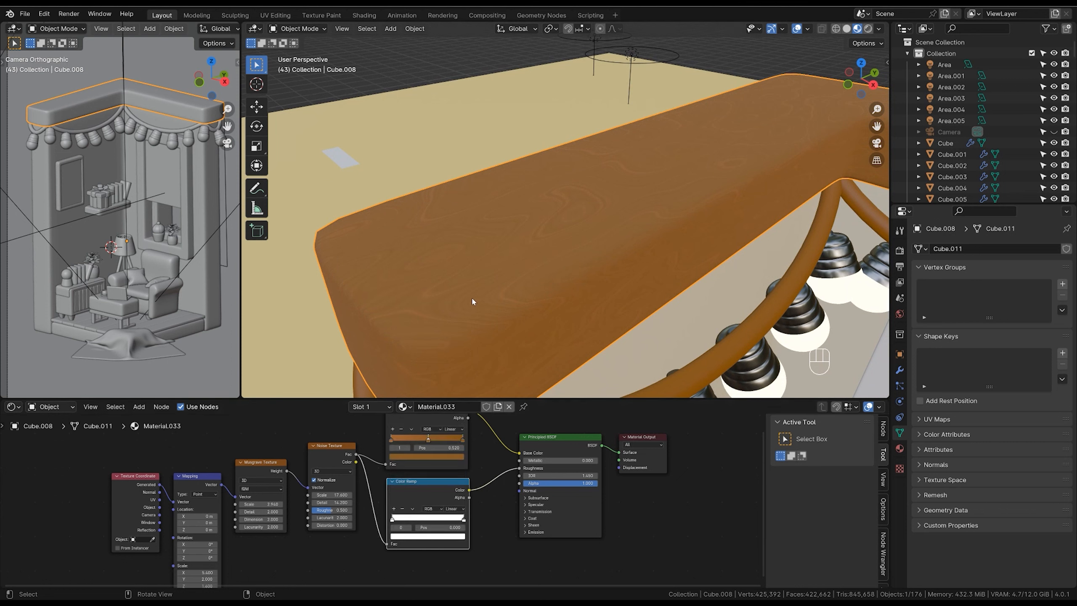
pyautogui.click(451, 538)
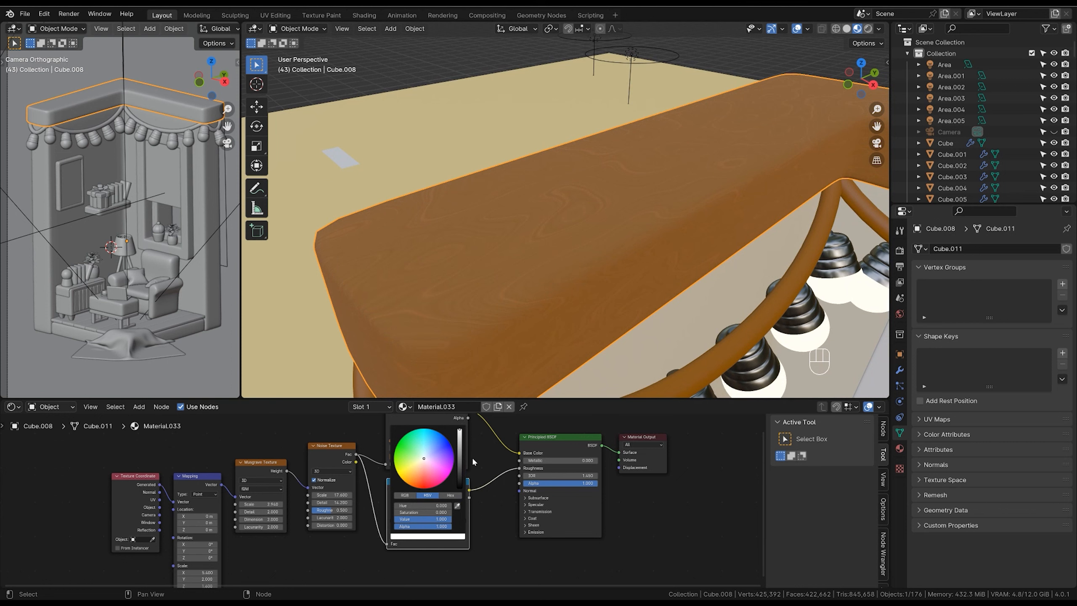
pyautogui.moveTo(461, 430); pyautogui.dragTo(461, 466)
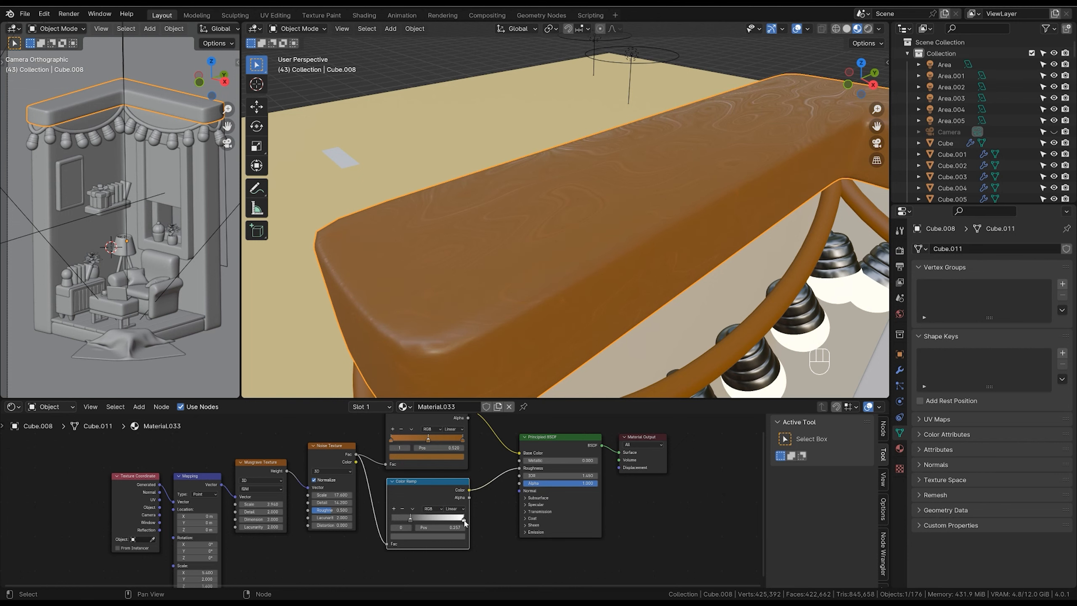
# Move the roughness Color Ramp's white stop to a position of about 0.61.
pyautogui.moveTo(465, 521); pyautogui.dragTo(445, 521)
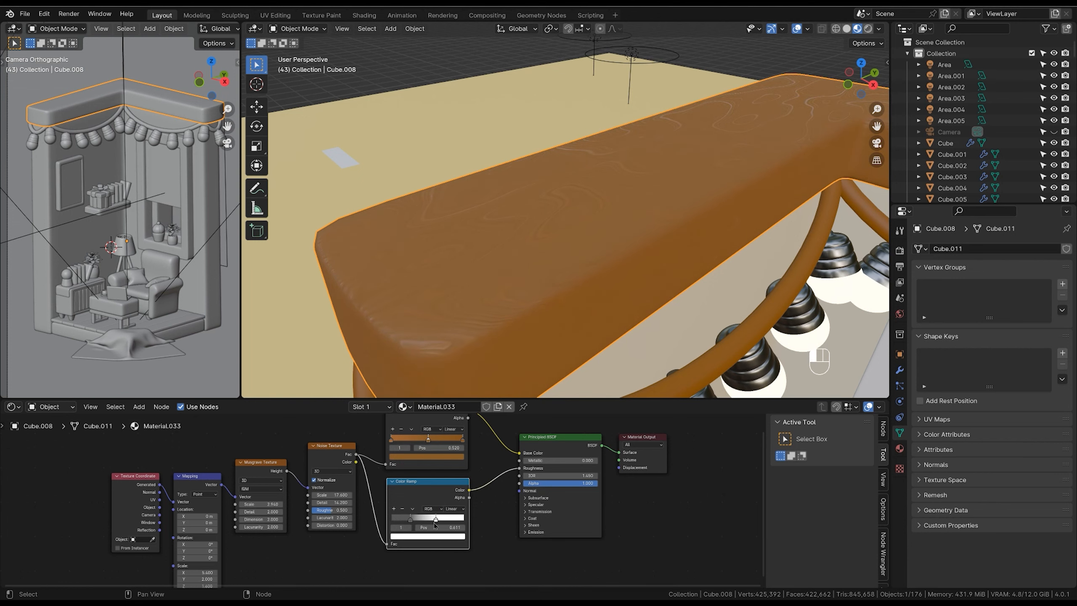
pyautogui.moveTo(559, 340); pyautogui.dragTo(587, 297, button='middle')
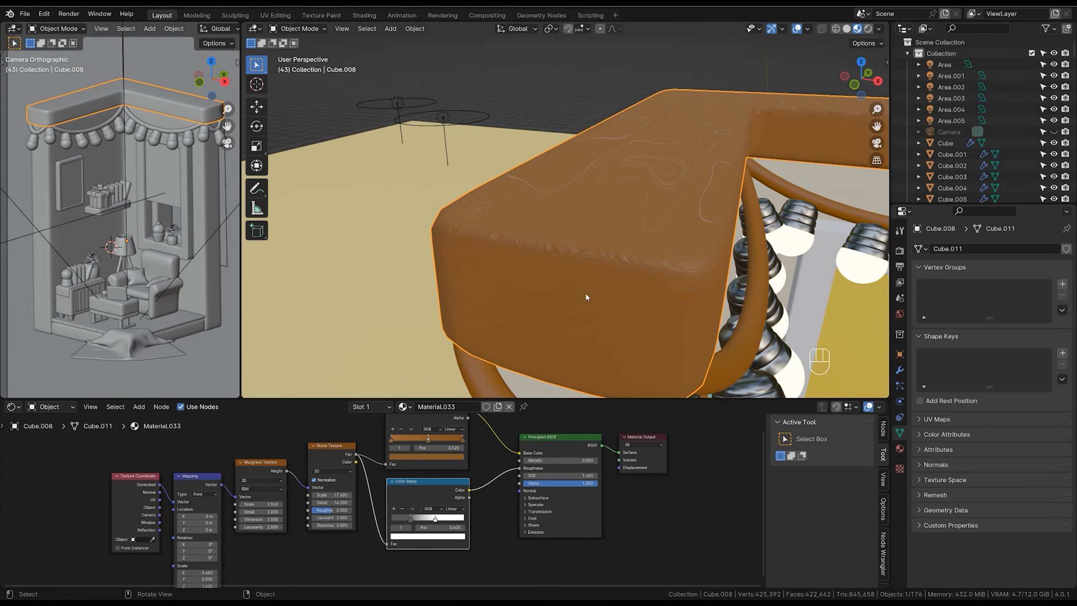
pyautogui.moveTo(651, 208); pyautogui.dragTo(627, 250, button='middle')
# Add a Bump node below the roughness Color Ramp.
pyautogui.keyDown('shift'); pyautogui.moveTo(482, 506); pyautogui.dragTo(518, 455, button='middle'); pyautogui.keyUp('shift')
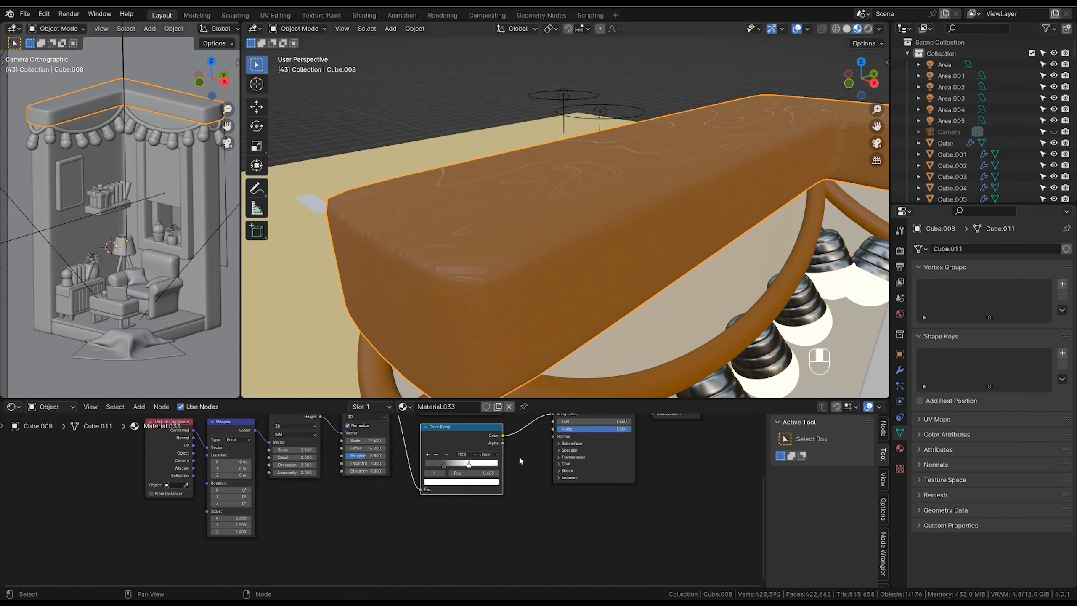
pyautogui.hotkey('shift', 'a')
pyautogui.click(462, 441)
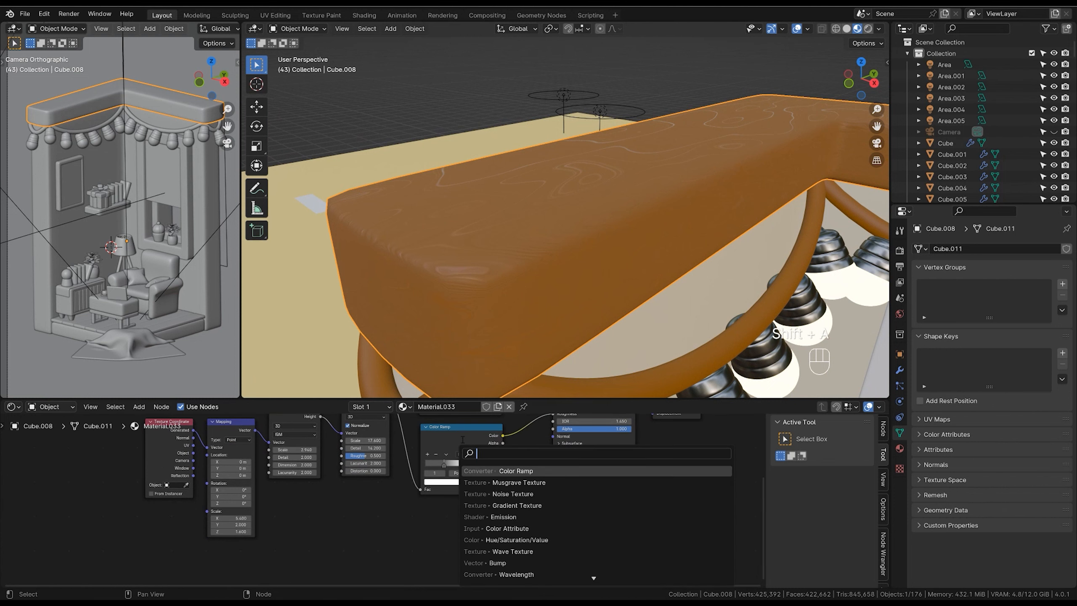
pyautogui.write('bump')
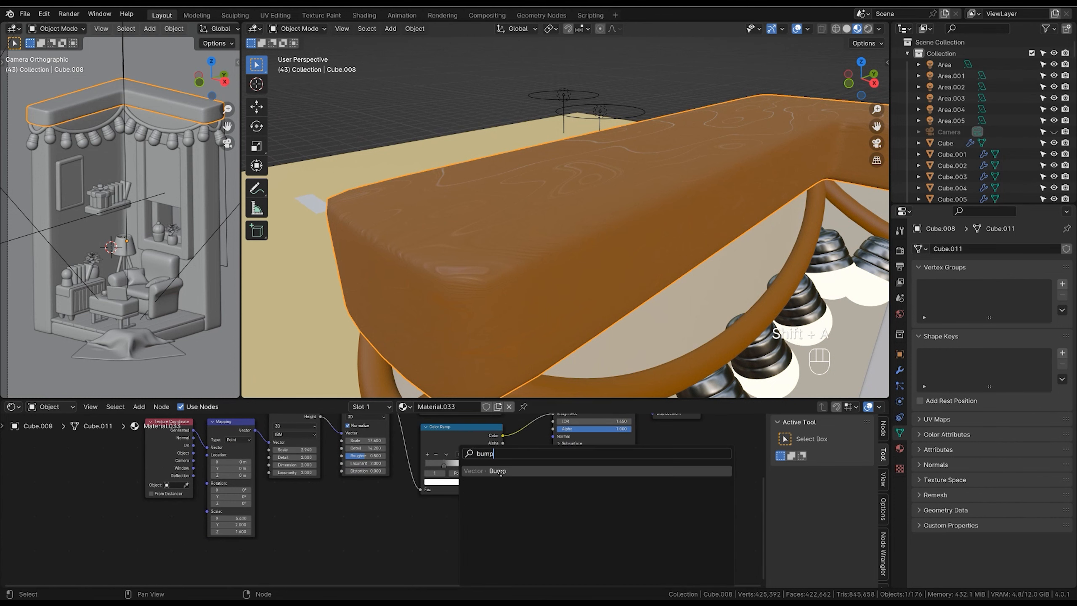
pyautogui.click(499, 470)
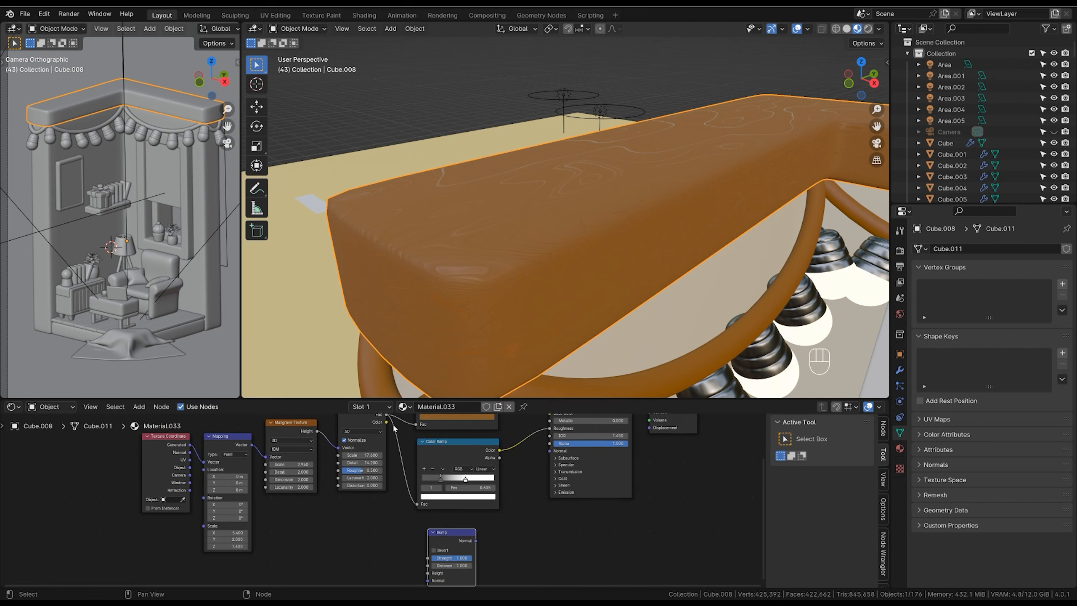
# Connect the Noise Texture's Fac to the Bump node's Height and the Bump's Normal output to the Principled BSDF's Normal.
pyautogui.moveTo(387, 414)
pyautogui.mouseDown()
pyautogui.moveTo(424, 577)
pyautogui.moveTo(427, 527)
pyautogui.mouseUp()
pyautogui.moveTo(427, 528); pyautogui.dragTo(416, 558, button='middle')
pyautogui.moveTo(465, 527); pyautogui.dragTo(539, 438)
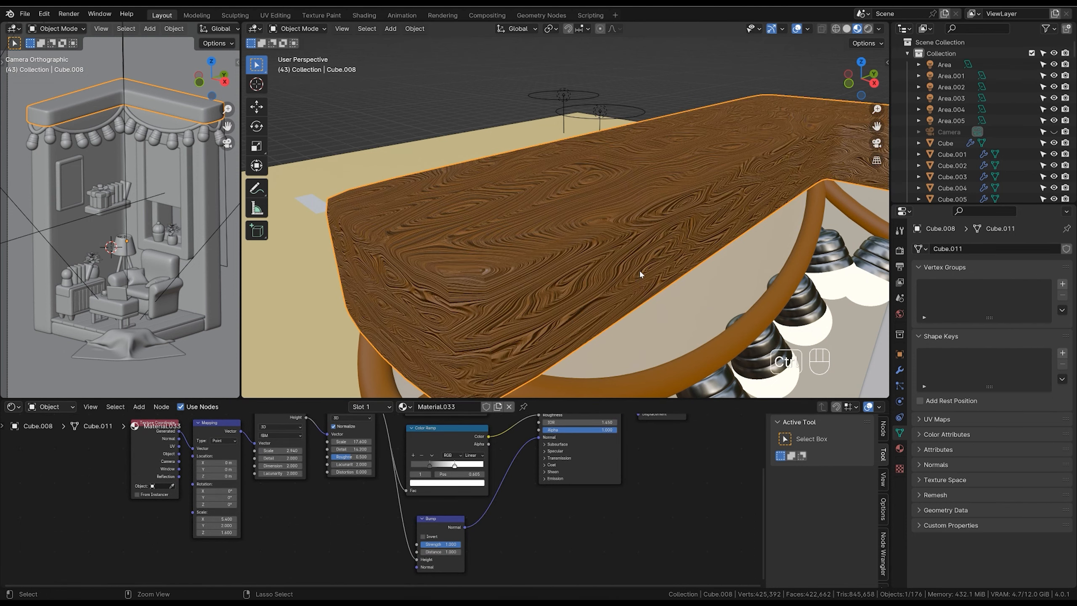
# Set the Bump node's strength to 0.15.
pyautogui.moveTo(640, 271); pyautogui.dragTo(640, 298, button='middle')
pyautogui.moveTo(652, 258); pyautogui.dragTo(639, 286, button='middle')
pyautogui.keyDown('ctrl'); pyautogui.moveTo(493, 539); pyautogui.dragTo(489, 500, button='middle'); pyautogui.keyUp('ctrl')
pyautogui.moveTo(515, 556); pyautogui.dragTo(506, 471, button='middle')
pyautogui.keyDown('ctrl'); pyautogui.moveTo(507, 473); pyautogui.dragTo(509, 463, button='middle'); pyautogui.keyUp('ctrl')
pyautogui.click(505, 499)
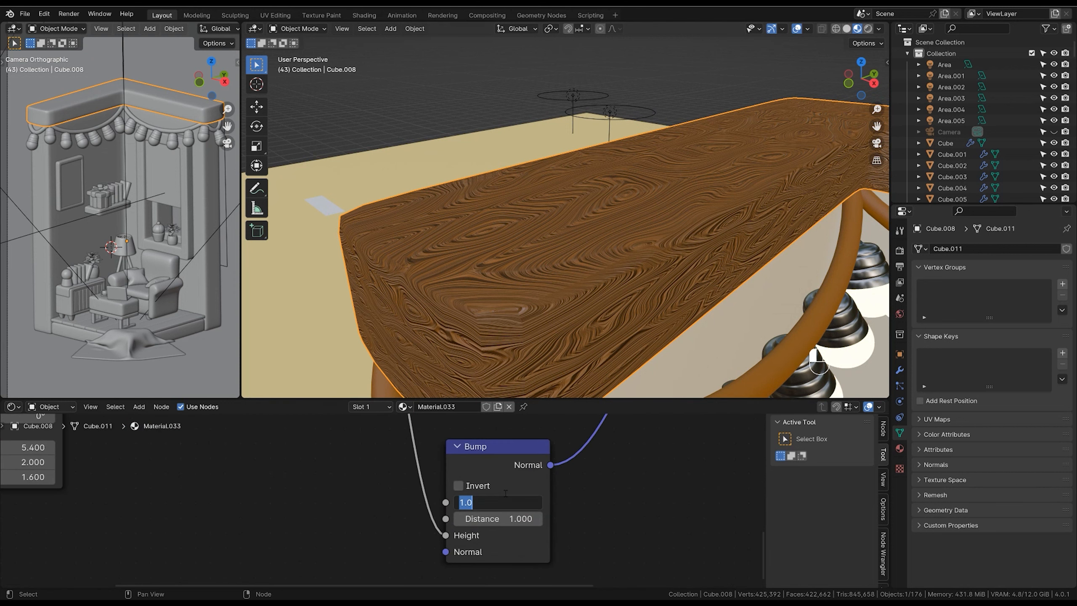
pyautogui.write('0.15')
pyautogui.press('Return')
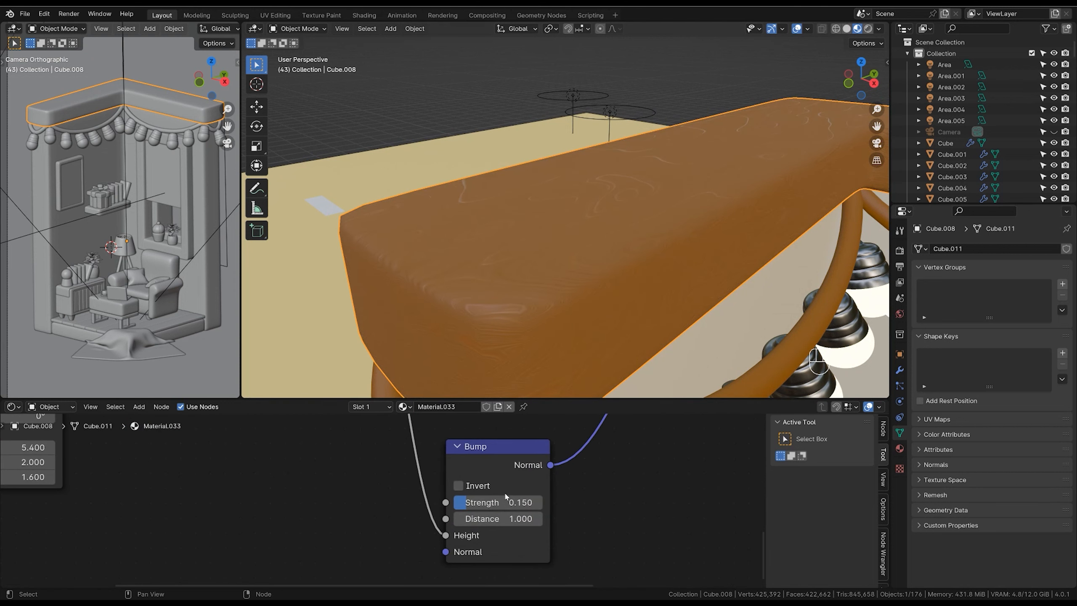
# Set the Bump node's strength to 0.25.
pyautogui.click(506, 501)
pyautogui.write('0.')
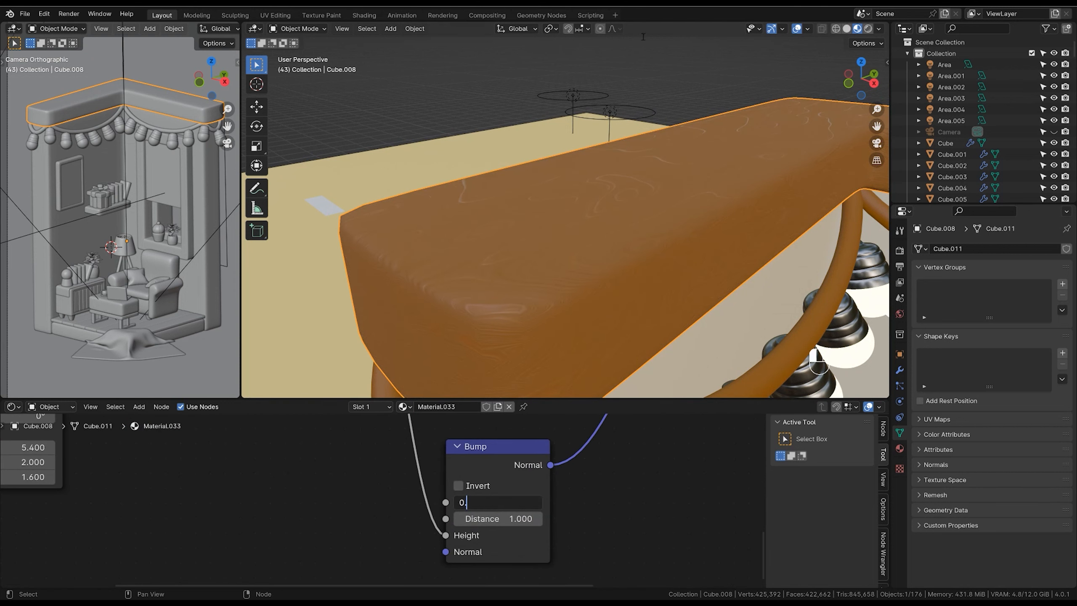
pyautogui.write('3')
pyautogui.press('Return')
pyautogui.click(517, 498)
pyautogui.press('Return')
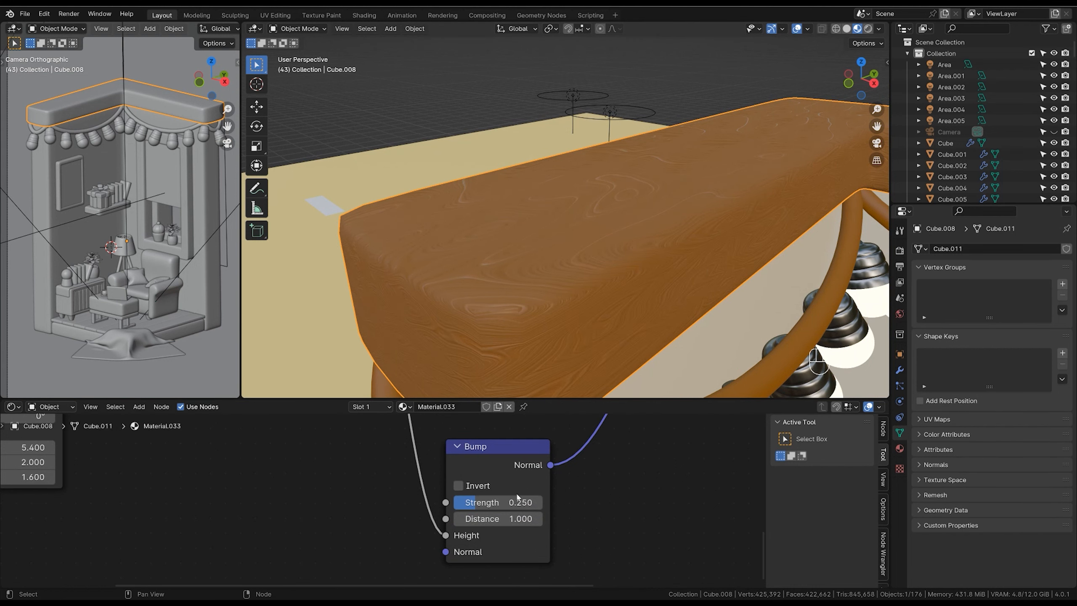
# Switch the main viewport to rendered shading and examine the top trim's wood from above and the front.
pyautogui.moveTo(656, 246)
pyautogui.keyDown('ctrl'); pyautogui.mouseDown(button='middle')
pyautogui.moveTo(678, 254)
pyautogui.moveTo(607, 269)
pyautogui.moveTo(636, 288)
pyautogui.moveTo(635, 245)
pyautogui.moveTo(699, 242)
pyautogui.moveTo(729, 195)
pyautogui.mouseUp(button='middle'); pyautogui.keyUp('ctrl')
pyautogui.press('z')
pyautogui.click(602, 261)
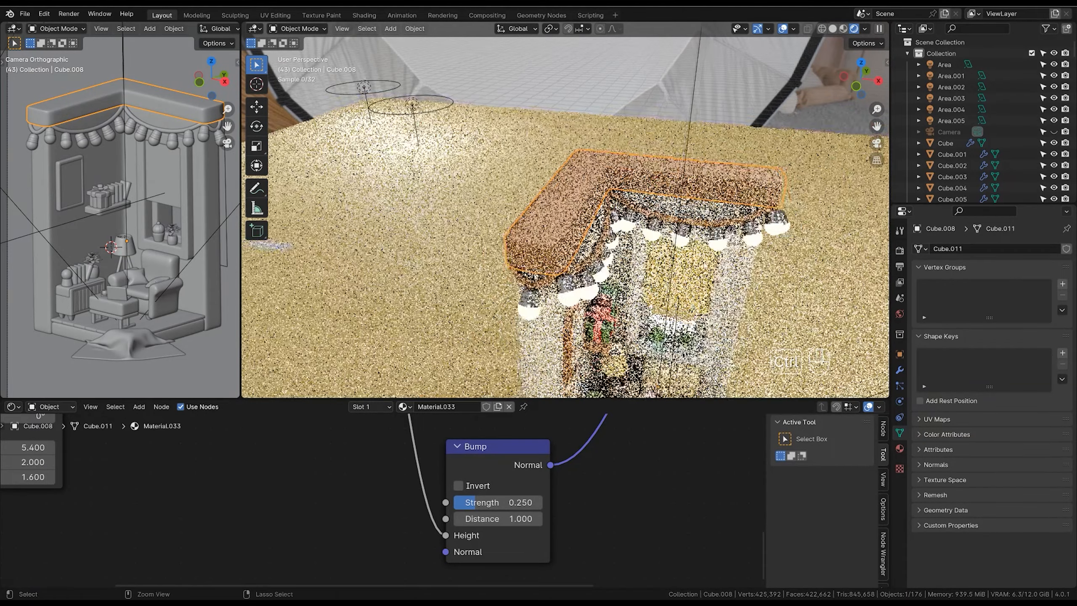
pyautogui.keyDown('ctrl'); pyautogui.moveTo(699, 326); pyautogui.dragTo(699, 348, button='middle'); pyautogui.keyUp('ctrl')
pyautogui.moveTo(699, 347); pyautogui.dragTo(669, 305, button='middle')
pyautogui.keyDown('shift'); pyautogui.moveTo(703, 318); pyautogui.dragTo(661, 305, button='middle'); pyautogui.keyUp('shift')
pyautogui.moveTo(661, 305)
pyautogui.keyDown('ctrl'); pyautogui.mouseDown(button='middle')
pyautogui.moveTo(661, 268)
pyautogui.moveTo(651, 292)
pyautogui.moveTo(665, 278)
pyautogui.moveTo(663, 292)
pyautogui.mouseUp(button='middle'); pyautogui.keyUp('ctrl')
pyautogui.keyDown('ctrl'); pyautogui.moveTo(649, 303); pyautogui.dragTo(643, 276, button='middle'); pyautogui.keyUp('ctrl')
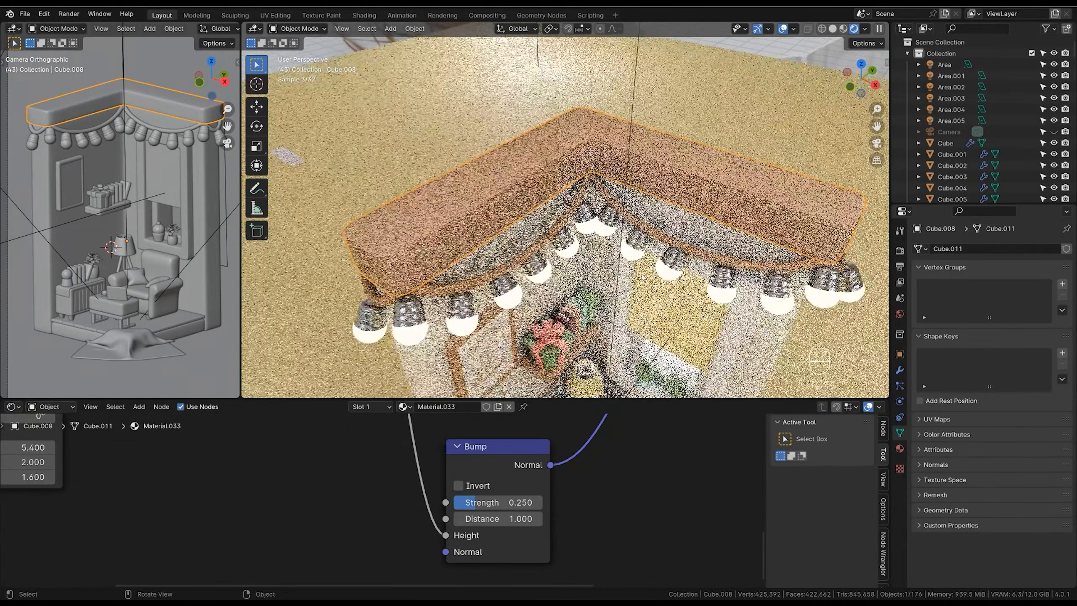
# Set the base-color Color Ramp's last stop to a dark brown with hue 0.057, saturation 0.969 and value 0.176.
pyautogui.keyDown('ctrl'); pyautogui.moveTo(587, 453); pyautogui.dragTo(568, 559, button='middle'); pyautogui.keyUp('ctrl')
pyautogui.keyDown('ctrl'); pyautogui.moveTo(550, 502); pyautogui.dragTo(534, 545, button='middle'); pyautogui.keyUp('ctrl')
pyautogui.moveTo(488, 450); pyautogui.dragTo(531, 407, button='middle')
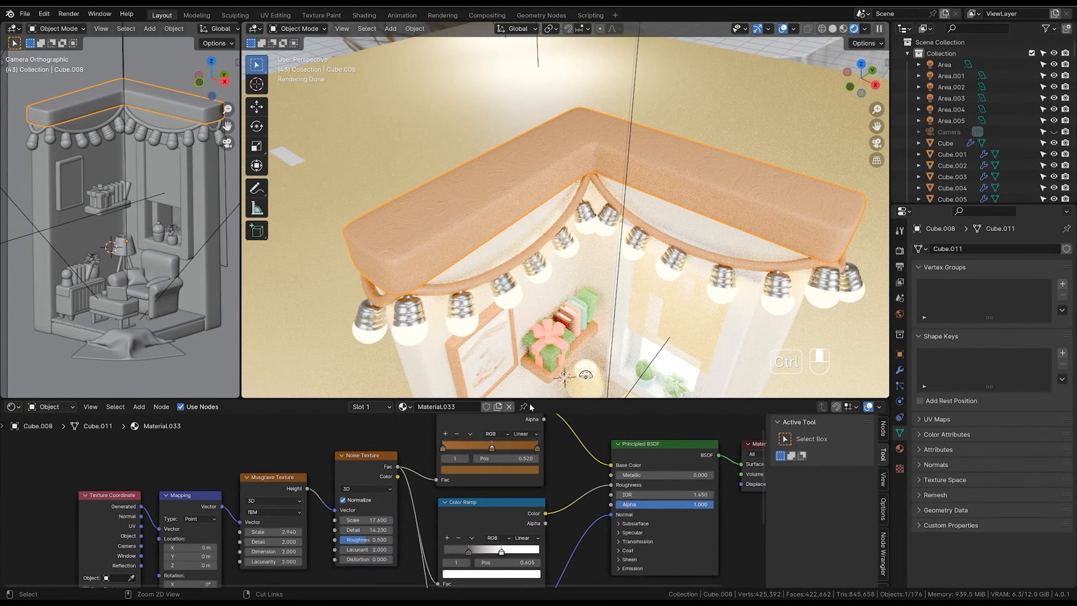
pyautogui.moveTo(531, 459); pyautogui.dragTo(551, 488, button='middle')
pyautogui.keyDown('ctrl'); pyautogui.moveTo(551, 488); pyautogui.dragTo(562, 426, button='middle'); pyautogui.keyUp('ctrl')
pyautogui.click(561, 471)
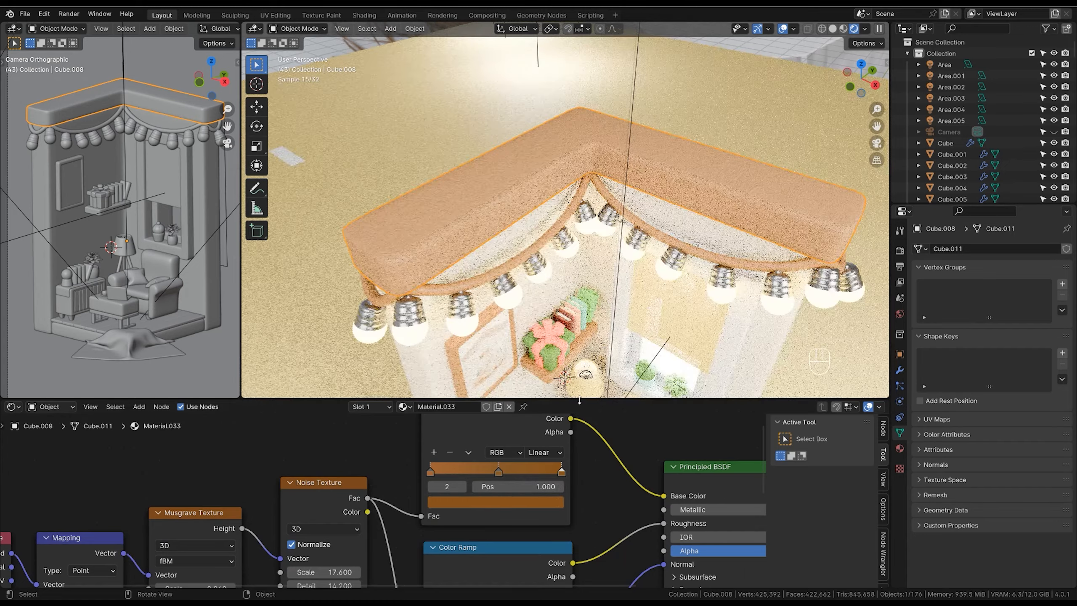
pyautogui.click(553, 501)
pyautogui.moveTo(554, 364); pyautogui.dragTo(553, 360)
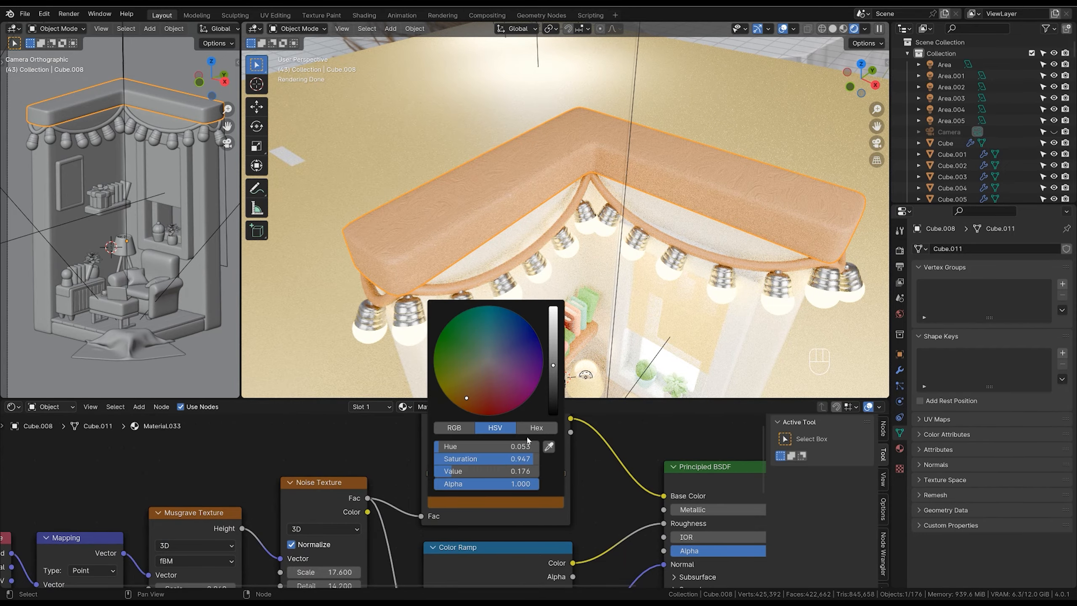
pyautogui.click(466, 399)
# Set the base-color Color Ramp's middle stop to a brown with hue 0.056, saturation 0.944 and value 0.194.
pyautogui.click(498, 472)
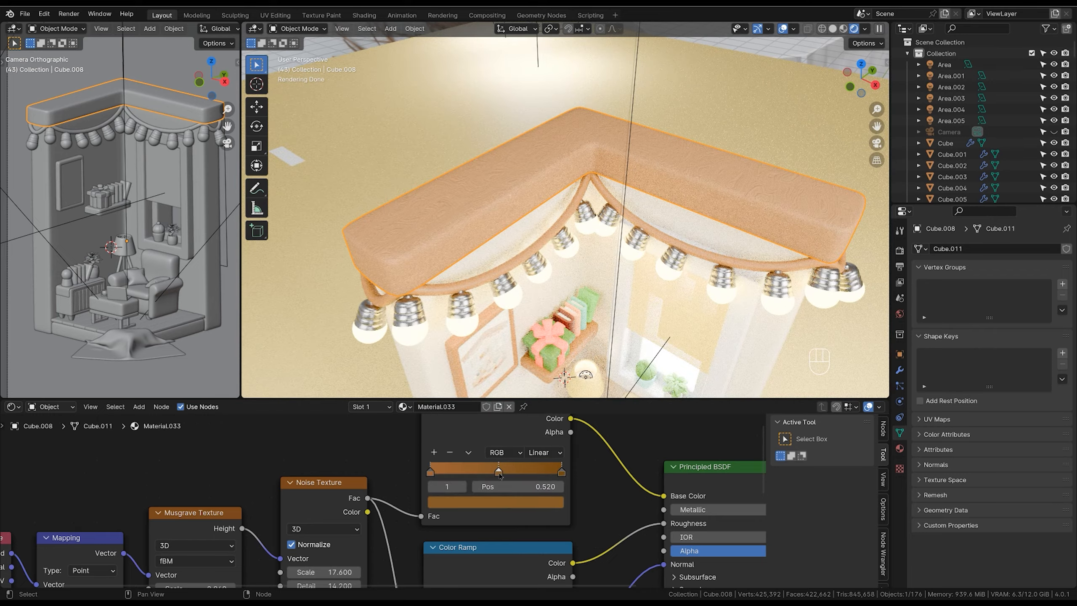
pyautogui.click(503, 502)
pyautogui.moveTo(468, 393); pyautogui.dragTo(466, 396)
pyautogui.moveTo(553, 358); pyautogui.dragTo(553, 363)
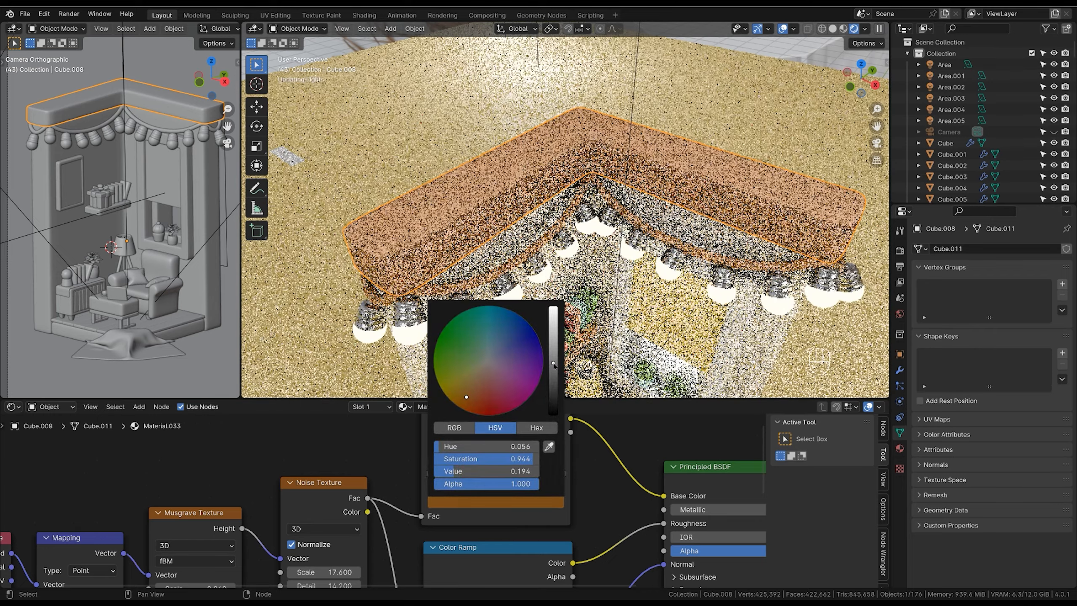
# Recolor the base-color Color Ramp's first stop to a lighter, yellower tan.
pyautogui.click(433, 472)
pyautogui.click(450, 502)
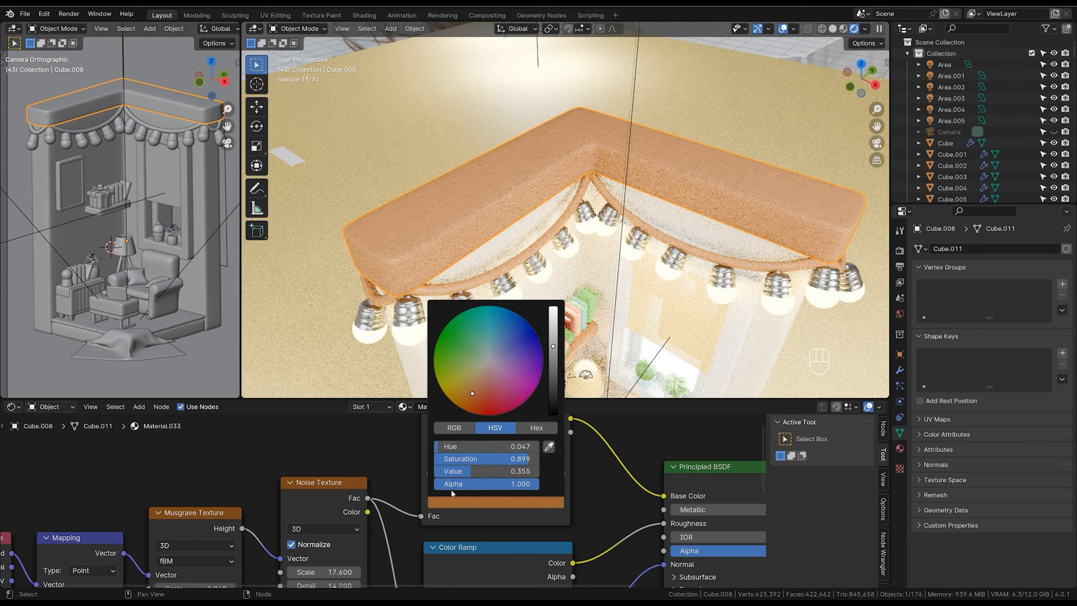
pyautogui.click(472, 389)
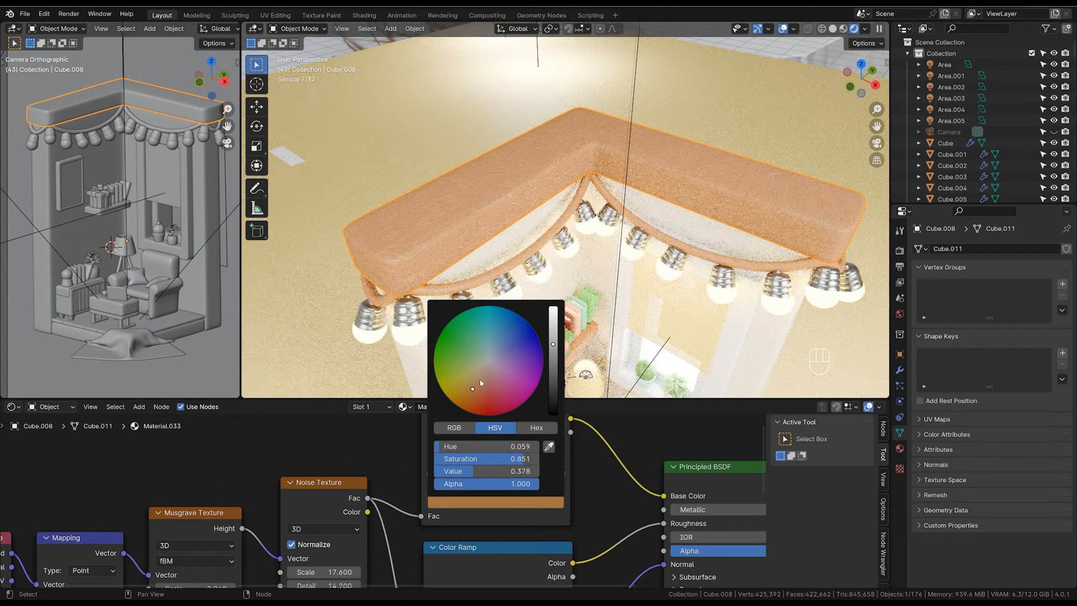
pyautogui.click(471, 386)
pyautogui.click(552, 336)
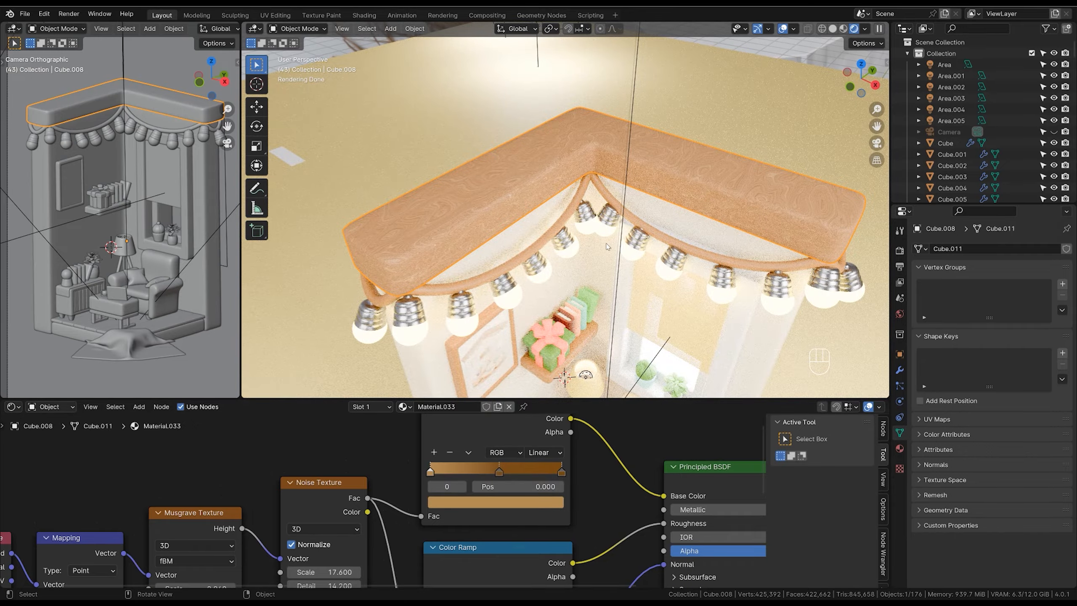
pyautogui.scroll(-4, 606, 246)
pyautogui.moveTo(606, 254); pyautogui.dragTo(600, 212, button='middle')
pyautogui.keyDown('shift'); pyautogui.moveTo(590, 361); pyautogui.dragTo(580, 328, button='middle'); pyautogui.keyUp('shift')
pyautogui.scroll(-1, 580, 329)
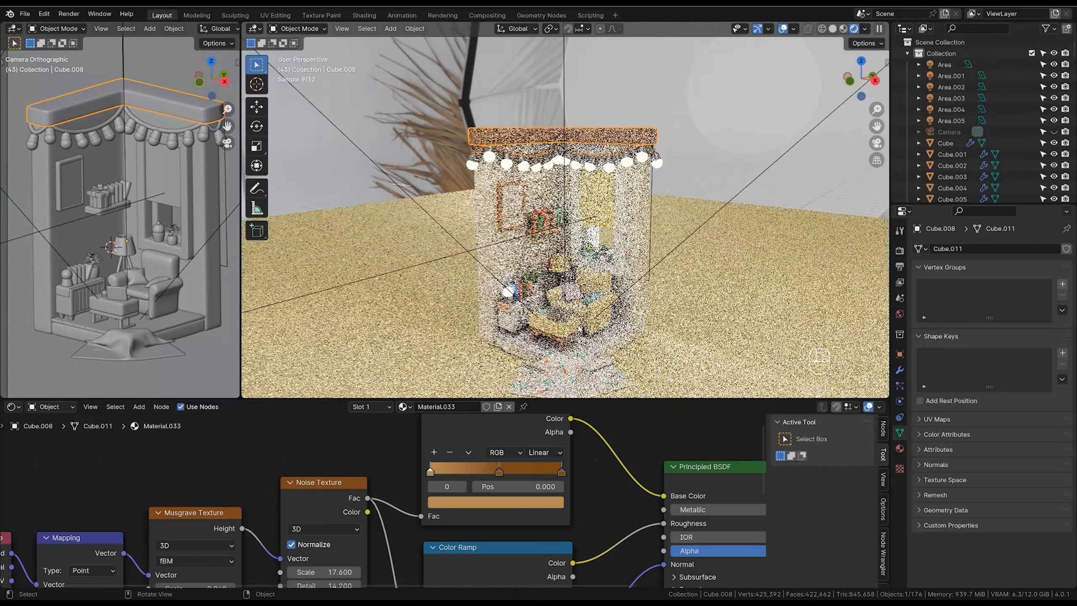
pyautogui.scroll(2, 621, 234)
pyautogui.click(509, 357)
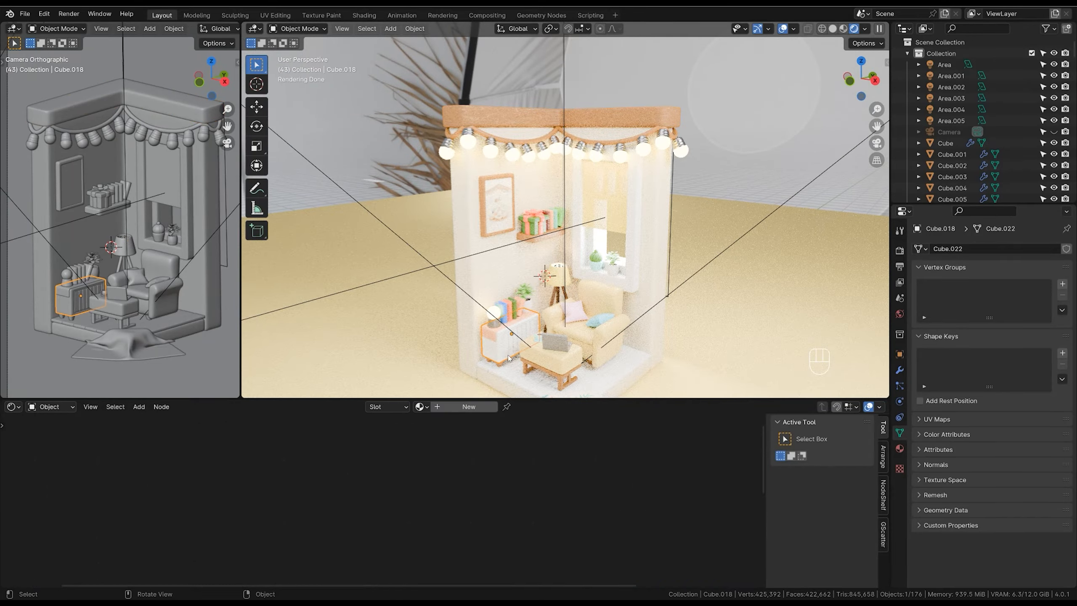
pyautogui.keyDown('shift'); pyautogui.moveTo(510, 359); pyautogui.dragTo(512, 303, button='middle'); pyautogui.keyUp('shift')
pyautogui.scroll(1, 513, 303)
pyautogui.click(513, 303)
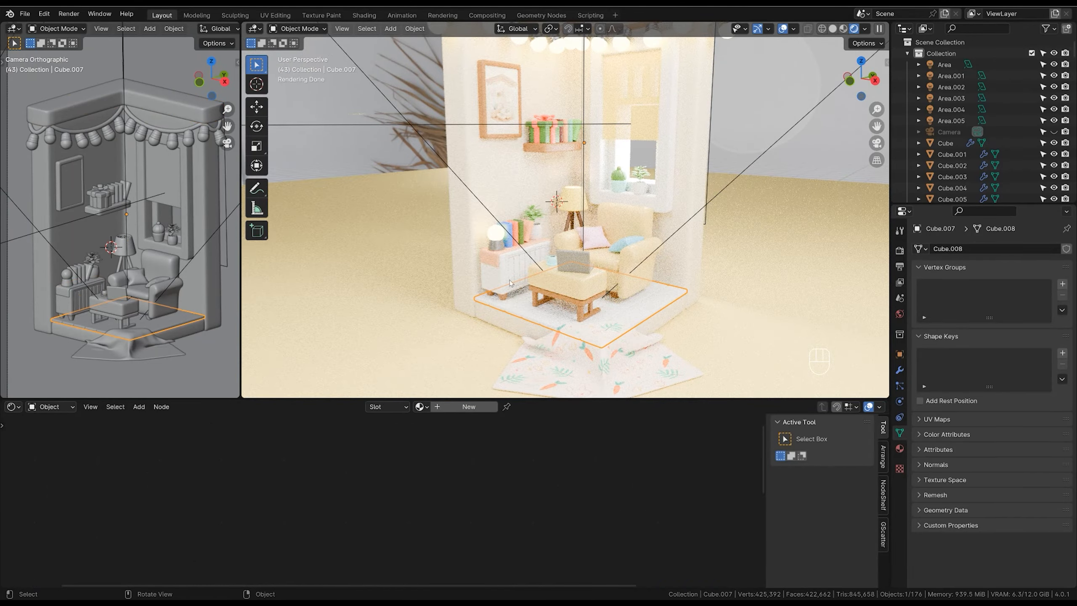
pyautogui.keyDown('shift'); pyautogui.click(510, 283); pyautogui.keyUp('shift')
pyautogui.keyDown('shift'); pyautogui.click(510, 283); pyautogui.keyUp('shift')
pyautogui.press('KP_Decimal')
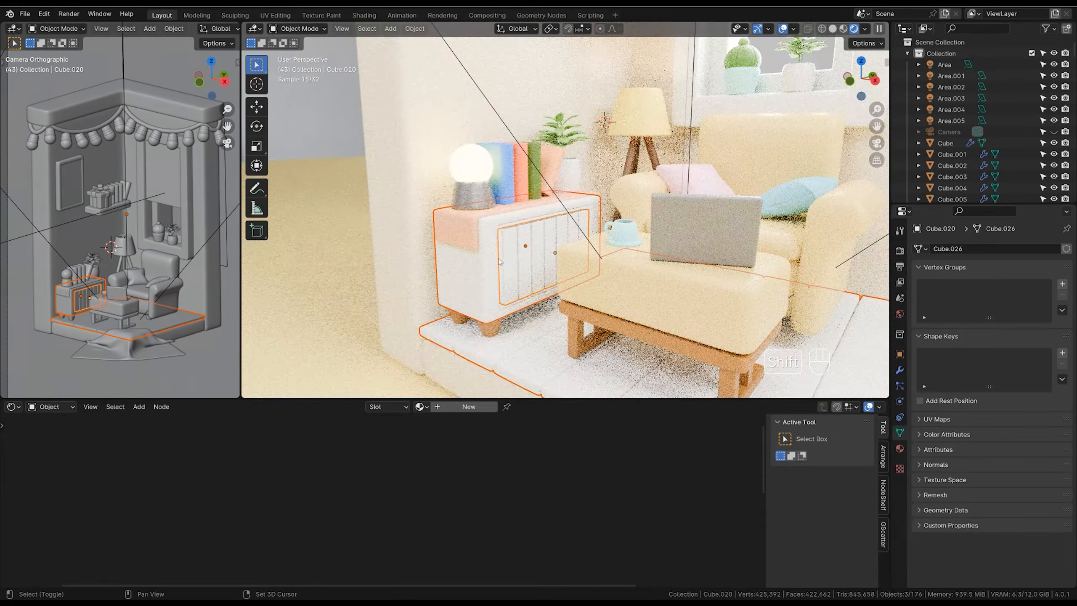
pyautogui.keyDown('shift'); pyautogui.click(505, 265); pyautogui.keyUp('shift')
# Link the top trim's wood material to the cabinet body, its door parts and the plank floor, selecting them in solid shading.
pyautogui.click(497, 258)
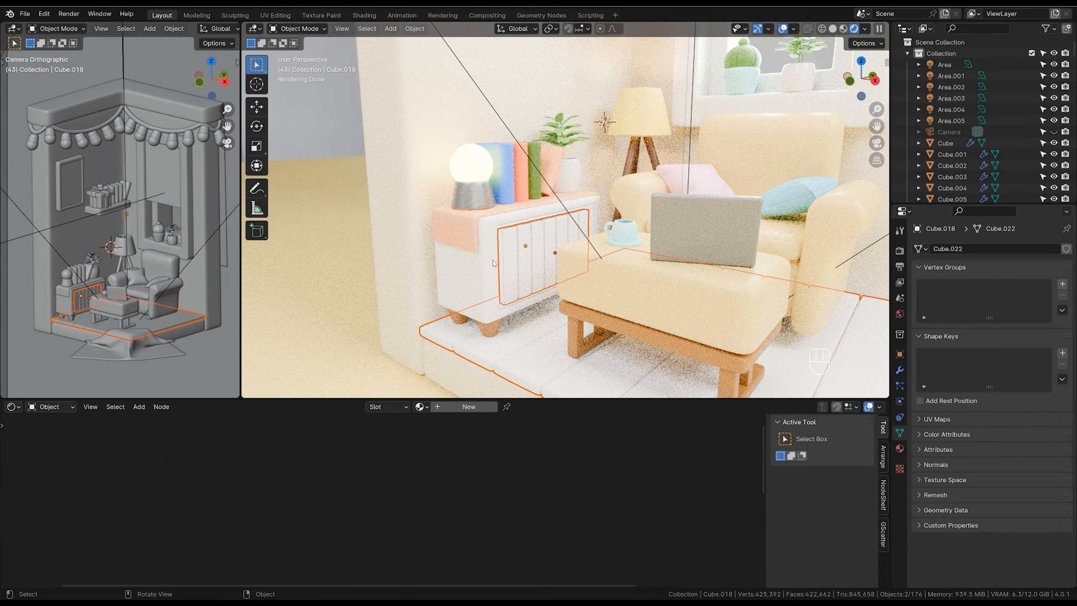
pyautogui.press('z')
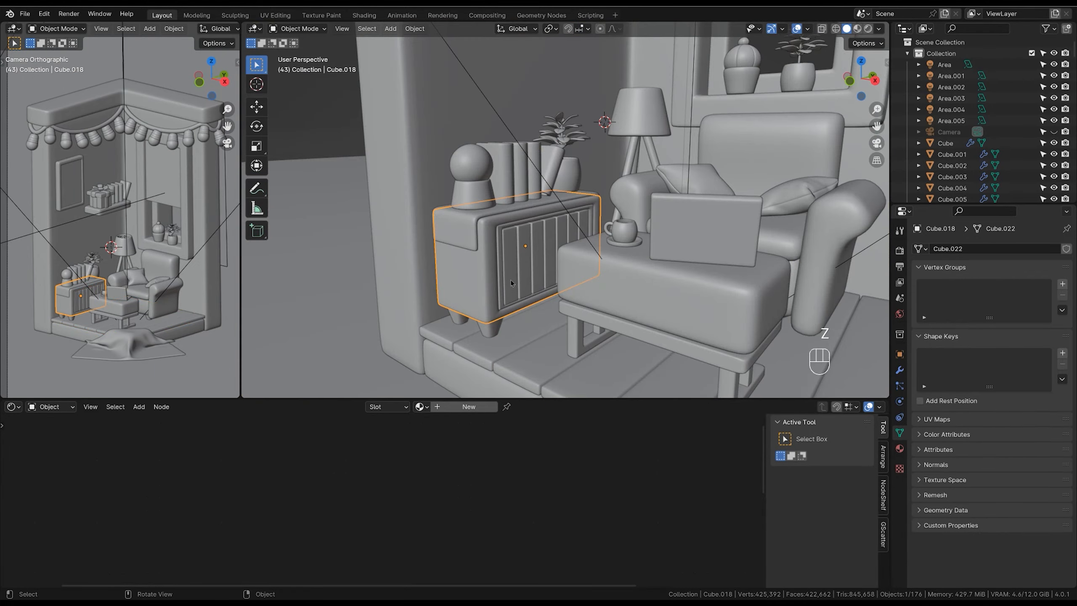
pyautogui.keyDown('shift'); pyautogui.click(511, 285); pyautogui.keyUp('shift')
pyautogui.keyDown('shift'); pyautogui.click(475, 284); pyautogui.keyUp('shift')
pyautogui.keyDown('shift'); pyautogui.click(516, 335); pyautogui.keyUp('shift')
pyautogui.keyDown('ctrl'); pyautogui.keyDown('shift'); pyautogui.moveTo(517, 334); pyautogui.dragTo(502, 85, button='middle'); pyautogui.keyUp('shift'); pyautogui.keyUp('ctrl')
pyautogui.keyDown('shift'); pyautogui.moveTo(502, 85); pyautogui.dragTo(556, 104, button='middle'); pyautogui.keyUp('shift')
pyautogui.keyDown('shift'); pyautogui.click(557, 106); pyautogui.keyUp('shift')
pyautogui.hotkey('ctrl', 'l')
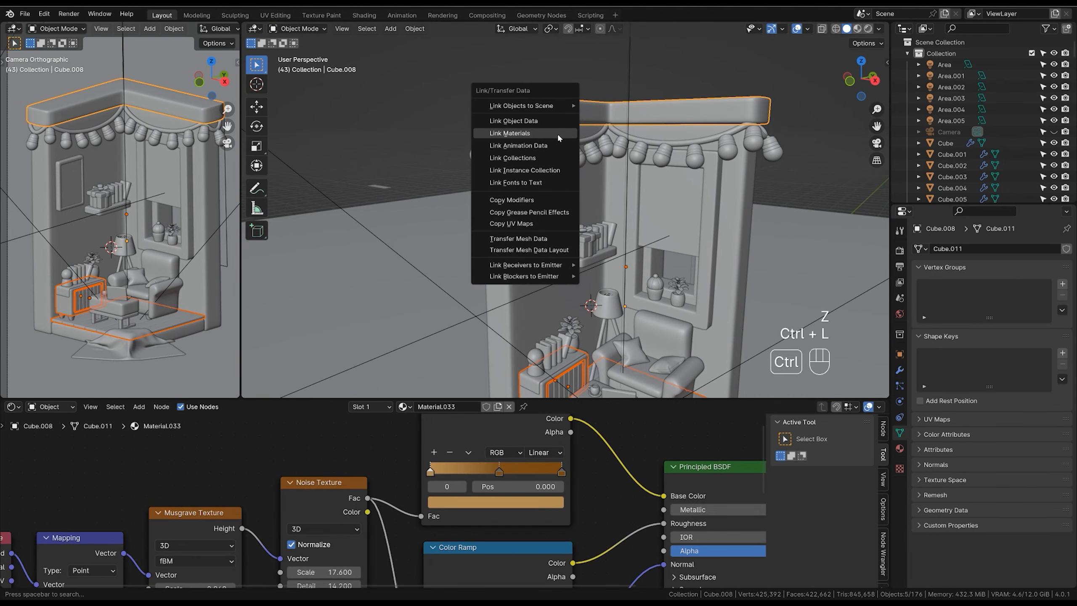
pyautogui.click(551, 133)
# Switch the main viewport back to rendered shading and examine the wood on the cabinet and floor.
pyautogui.scroll(-2, 555, 142)
pyautogui.keyDown('shift'); pyautogui.moveTo(588, 234); pyautogui.dragTo(553, 221, button='middle'); pyautogui.keyUp('shift')
pyautogui.press('z')
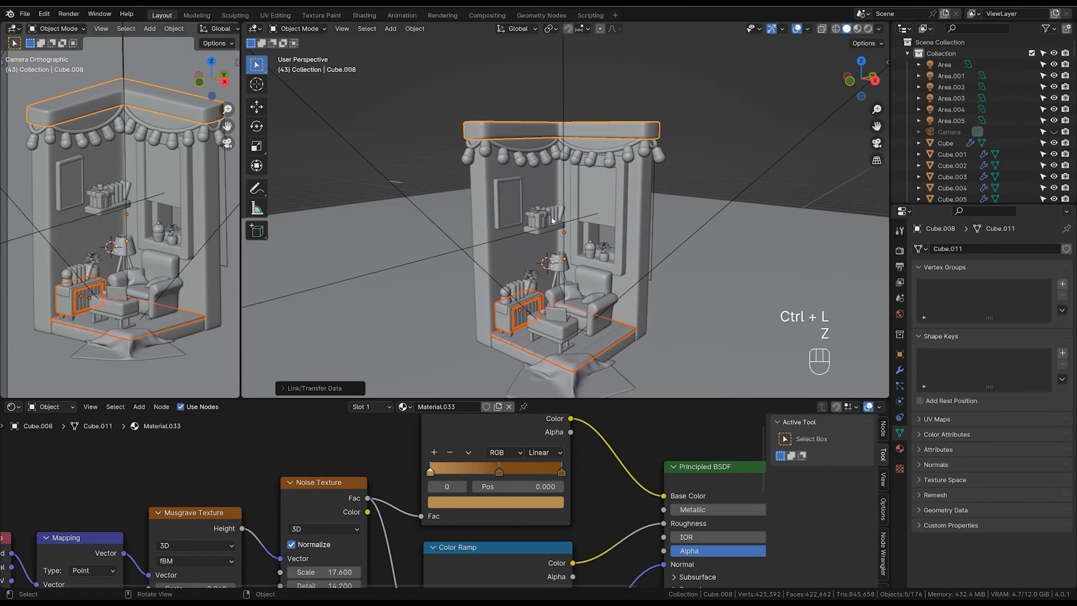
pyautogui.press('z')
pyautogui.press('z')
pyautogui.click(561, 151)
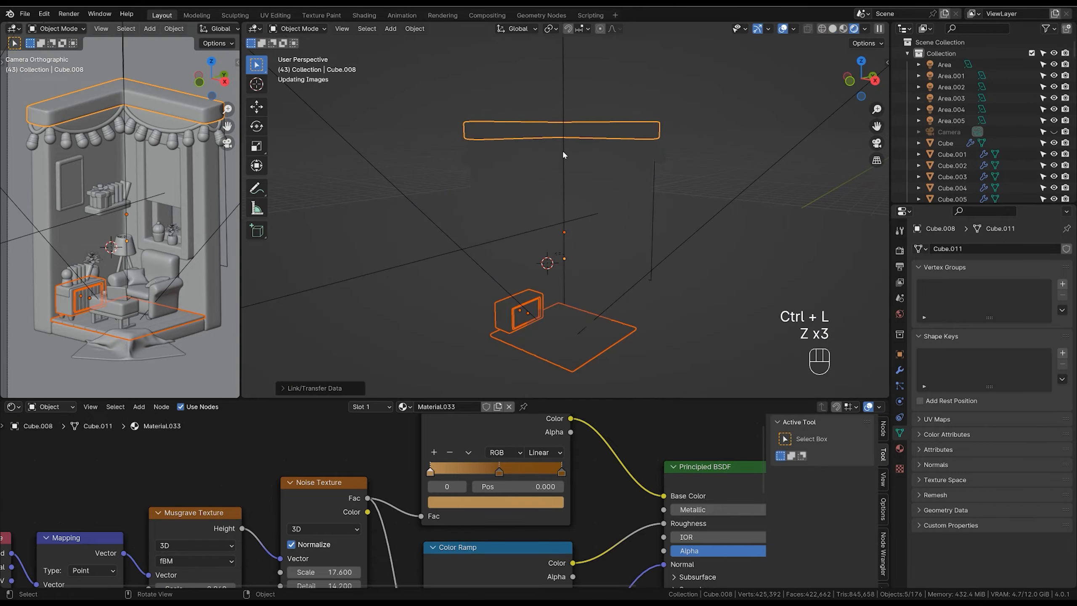
pyautogui.moveTo(575, 194); pyautogui.dragTo(636, 64, button='middle')
pyautogui.scroll(4, 570, 108)
pyautogui.scroll(2, 568, 55)
# Give the cabinet body its own copy of the wood material and brighten its base-color ramp's last stop to a value of about 0.35.
pyautogui.moveTo(456, 237); pyautogui.dragTo(457, 236)
pyautogui.click(457, 236)
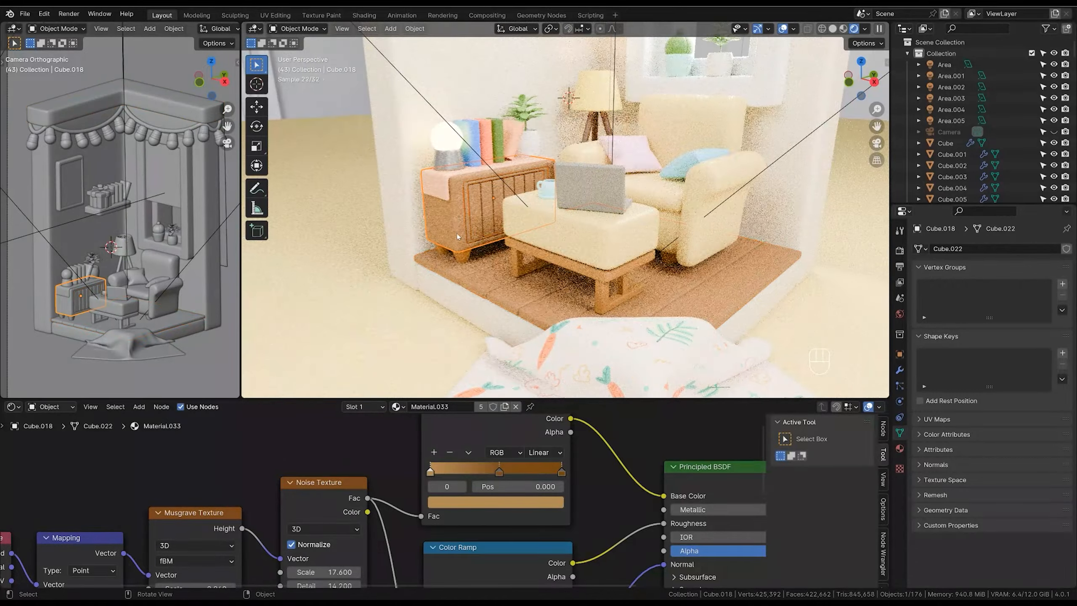
pyautogui.click(504, 406)
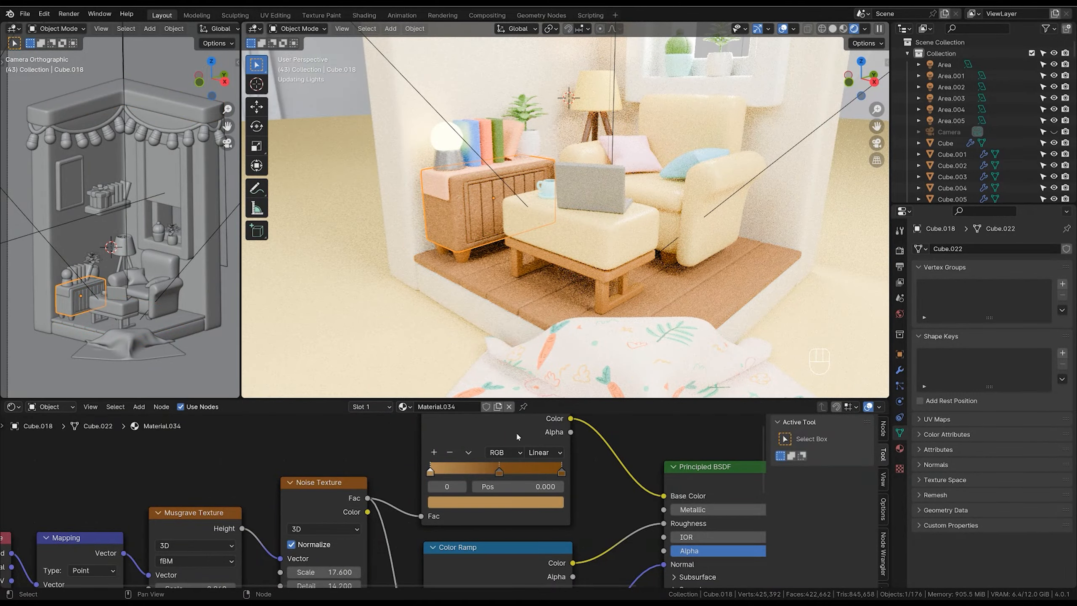
pyautogui.click(561, 471)
pyautogui.click(554, 502)
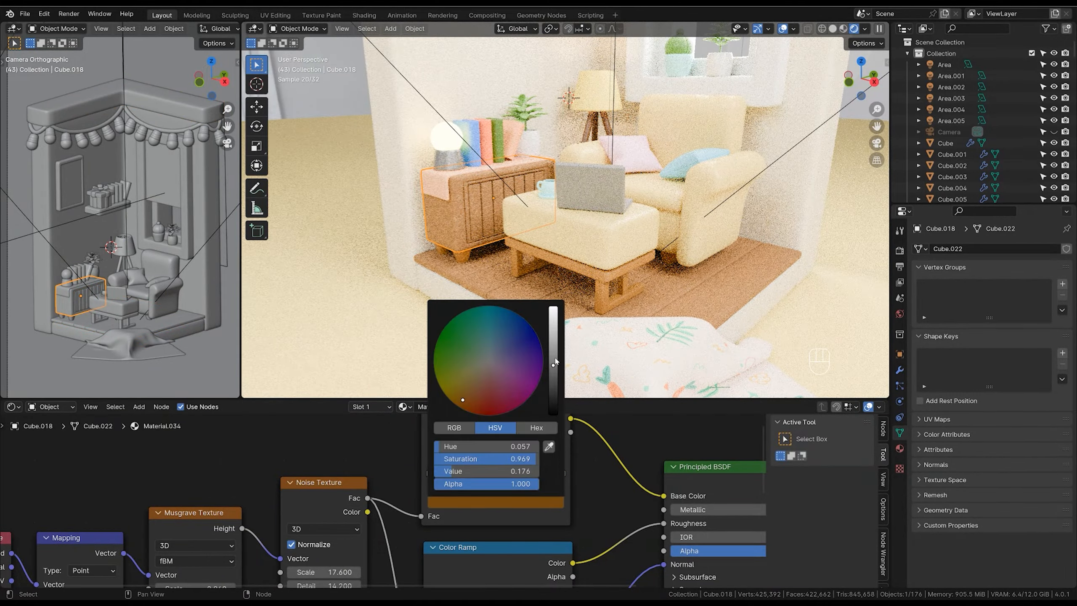
pyautogui.moveTo(553, 364); pyautogui.dragTo(554, 347)
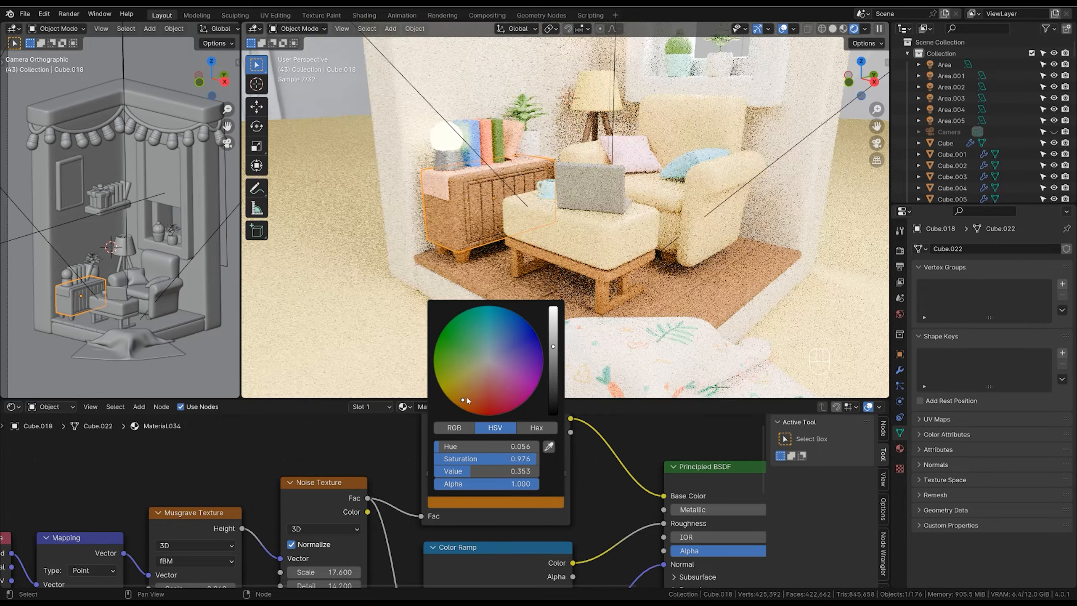
pyautogui.moveTo(463, 399); pyautogui.dragTo(463, 397)
# Recolor the middle stop of the cabinet's base-color ramp to a lighter golden brown.
pyautogui.click(498, 472)
pyautogui.click(495, 502)
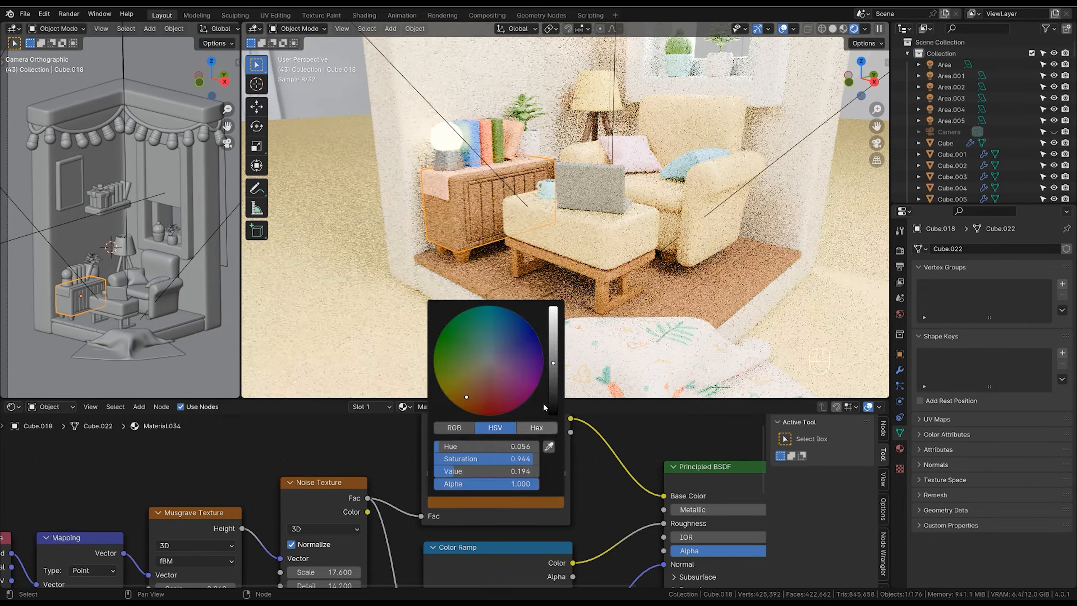
pyautogui.click(466, 394)
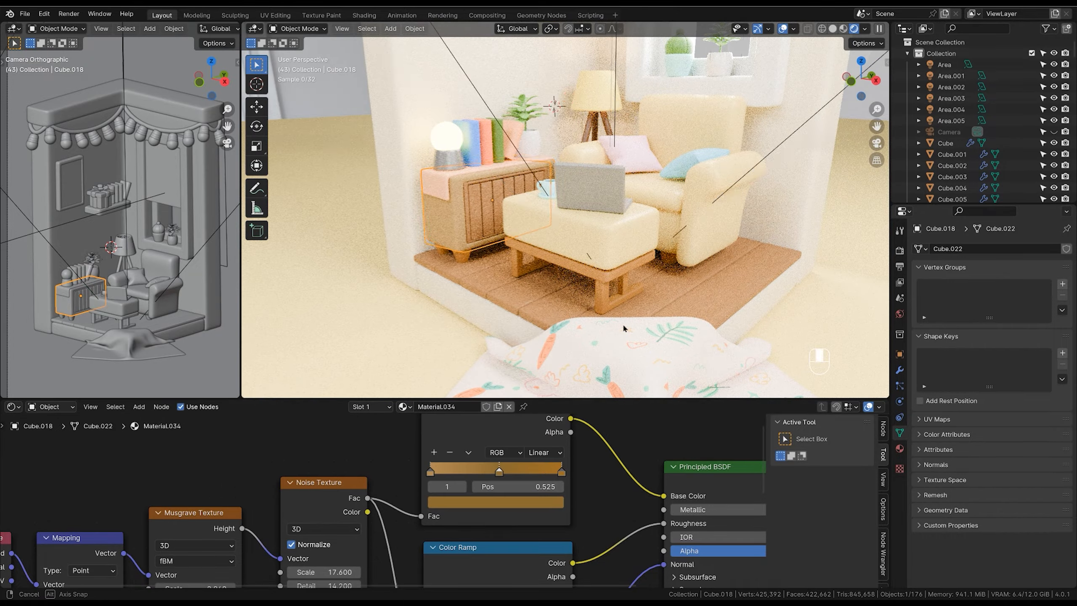
# Link the cabinet body's lighter wood material to its door parts.
pyautogui.moveTo(624, 326); pyautogui.dragTo(658, 313, button='middle')
pyautogui.scroll(2, 571, 288)
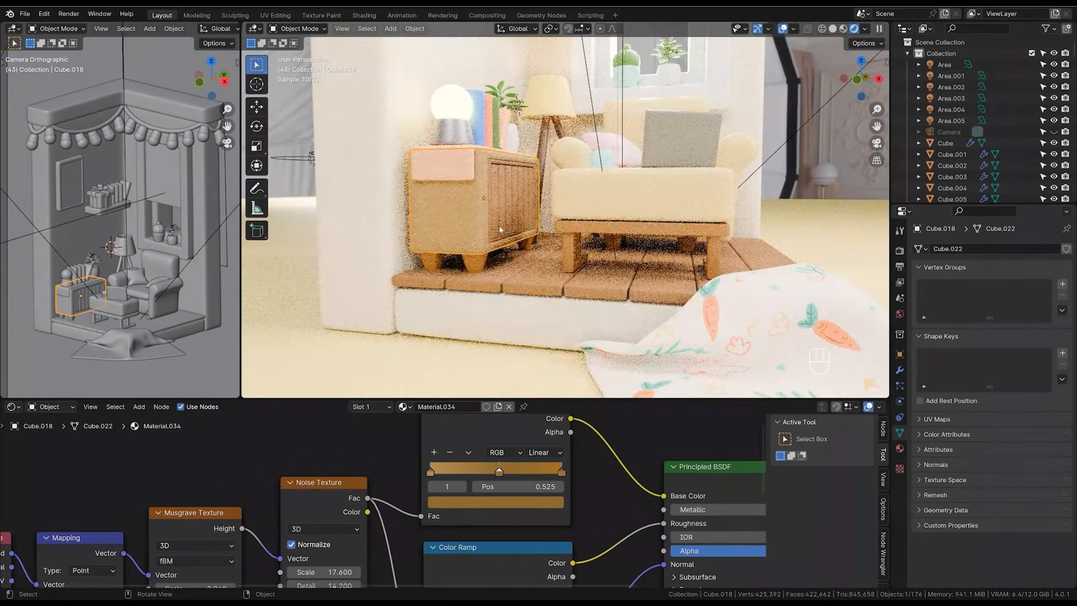
pyautogui.click(513, 201)
pyautogui.moveTo(513, 200); pyautogui.dragTo(490, 208, button='middle')
pyautogui.scroll(2, 489, 208)
pyautogui.keyDown('shift'); pyautogui.moveTo(483, 199); pyautogui.dragTo(444, 164, button='middle'); pyautogui.keyUp('shift')
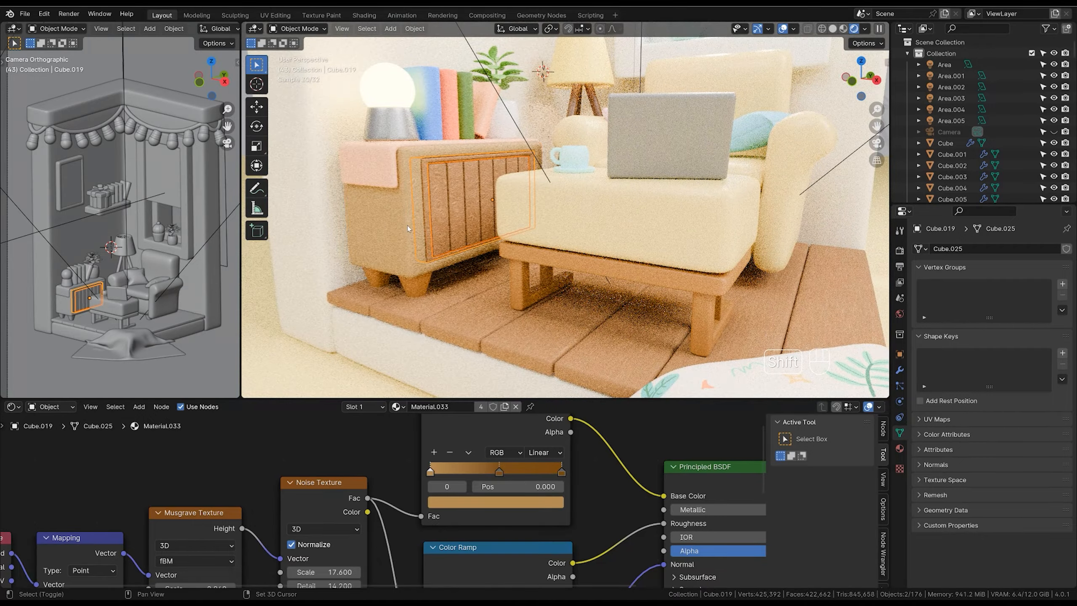
pyautogui.keyDown('shift'); pyautogui.click(408, 226); pyautogui.keyUp('shift')
pyautogui.hotkey('ctrl', 'l')
pyautogui.click(412, 237)
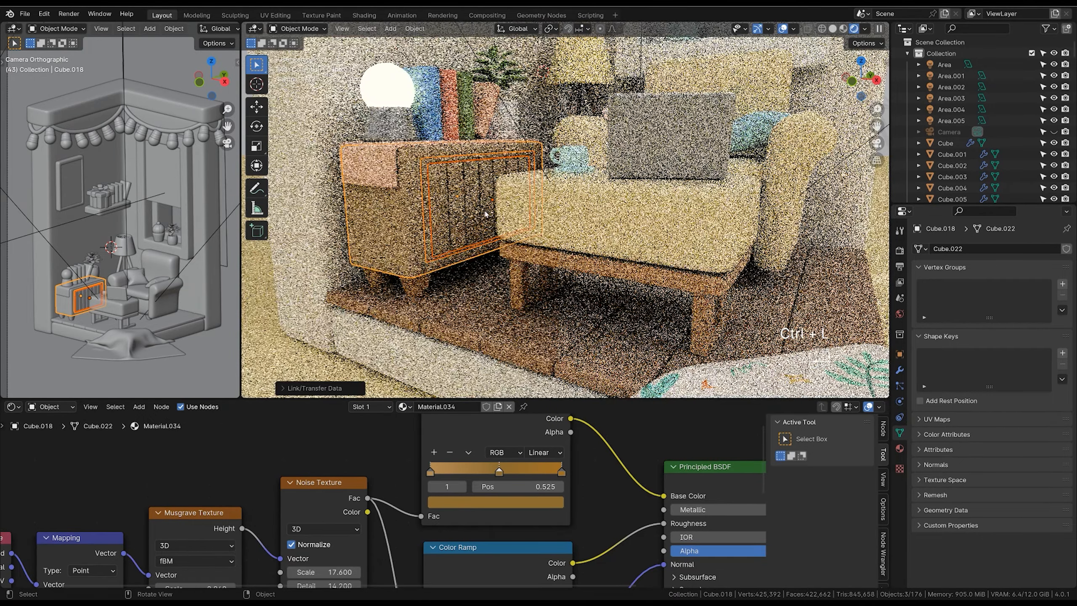
# Set the small camera-view viewport to rendered shading and the large viewport to solid shading.
pyautogui.click(458, 304)
pyautogui.keyDown('ctrl'); pyautogui.moveTo(504, 161); pyautogui.dragTo(500, 136, button='middle'); pyautogui.keyUp('ctrl')
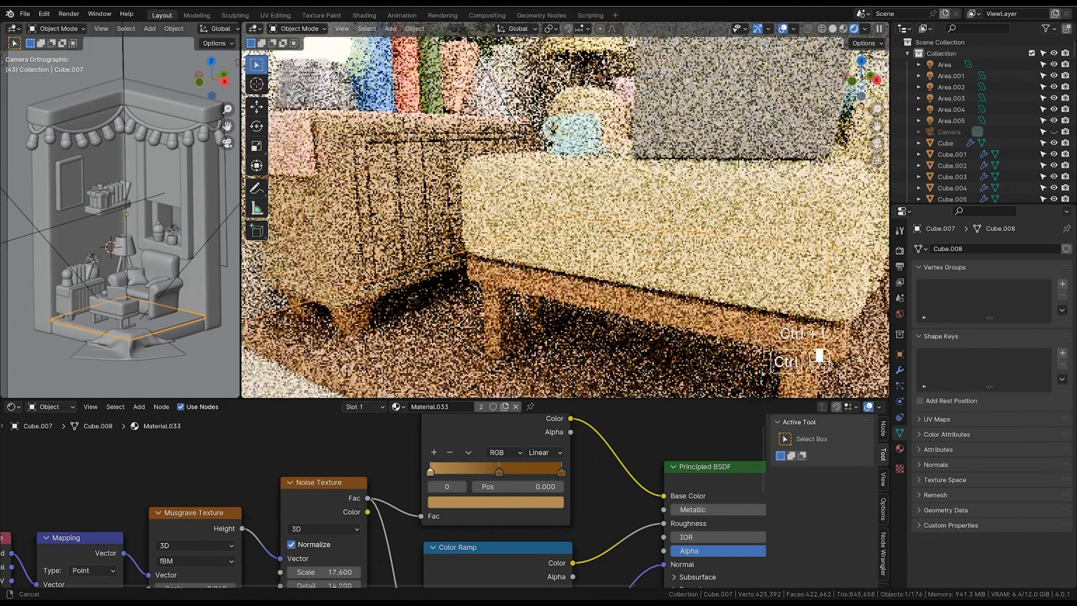
pyautogui.keyDown('shift'); pyautogui.moveTo(407, 197); pyautogui.dragTo(524, 275, button='middle'); pyautogui.keyUp('shift')
pyautogui.keyDown('shift'); pyautogui.moveTo(524, 238); pyautogui.dragTo(525, 254, button='middle'); pyautogui.keyUp('shift')
pyautogui.keyDown('shift'); pyautogui.moveTo(525, 254); pyautogui.dragTo(500, 293); pyautogui.keyUp('shift')
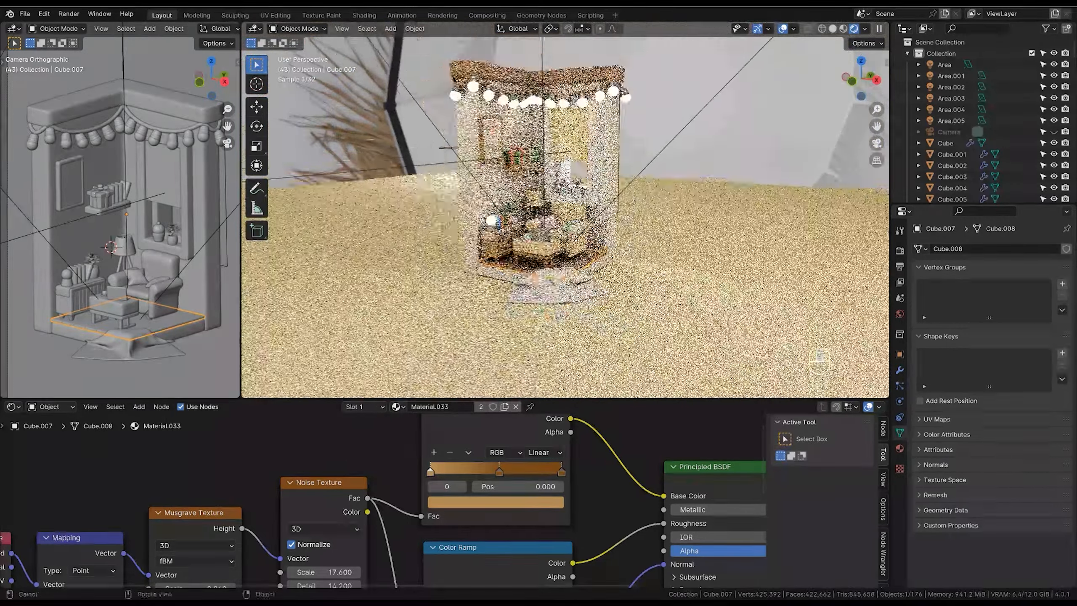
pyautogui.moveTo(500, 271)
pyautogui.mouseDown(button='middle')
pyautogui.moveTo(496, 293)
pyautogui.moveTo(495, 263)
pyautogui.mouseUp(button='middle')
pyautogui.press('z')
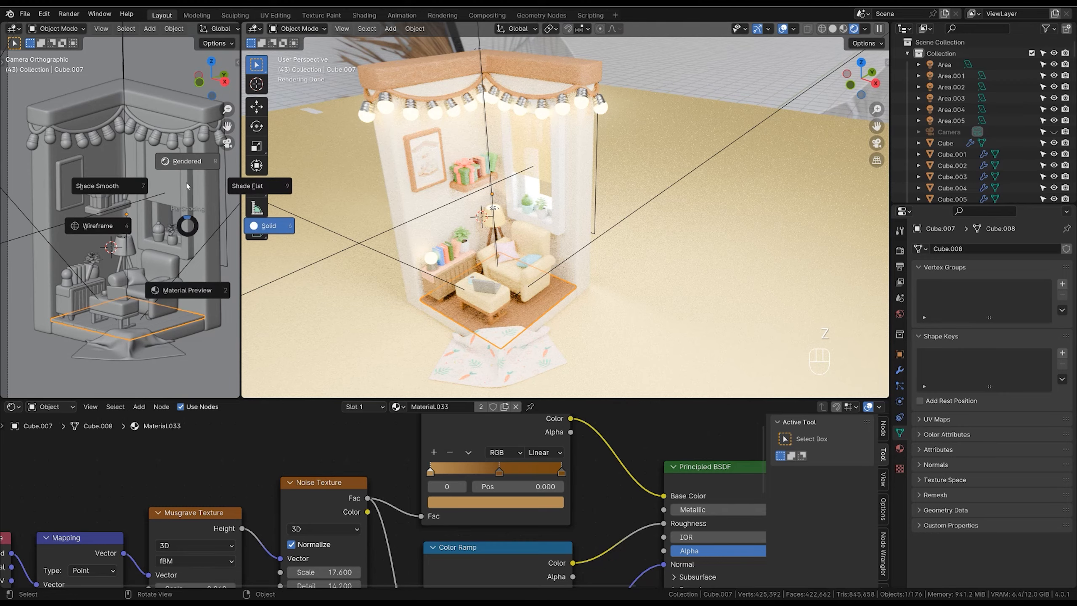
pyautogui.click(194, 173)
pyautogui.click(207, 164)
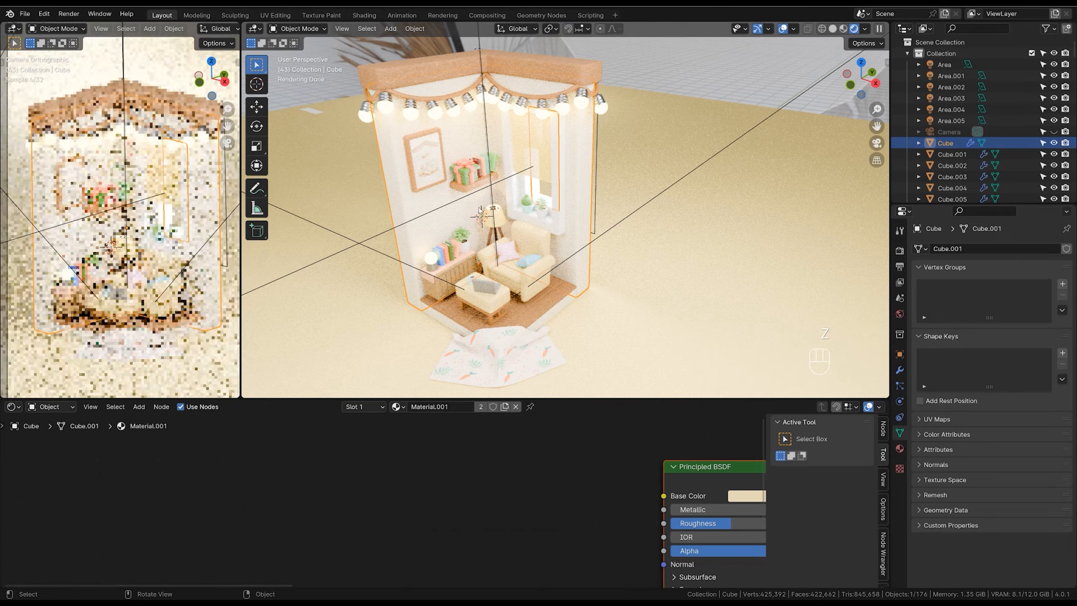
pyautogui.press('z')
pyautogui.click(522, 212)
pyautogui.keyDown('ctrl'); pyautogui.moveTo(197, 255); pyautogui.dragTo(200, 270, button='middle'); pyautogui.keyUp('ctrl')
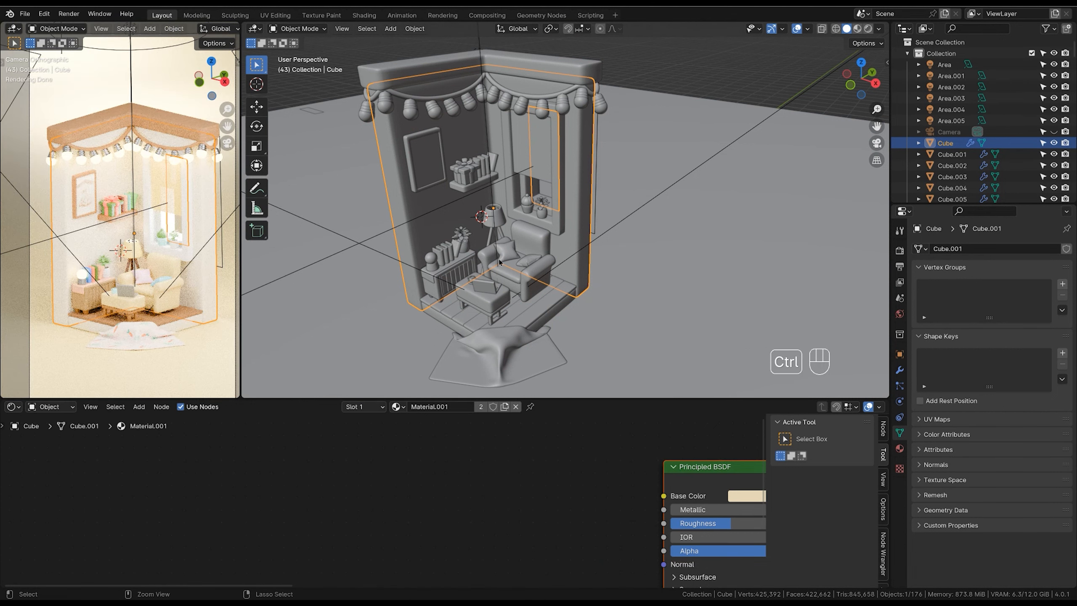
# Link the cabinet body's lighter wood material to the coffee table's frame and legs, the cabinet's feet and the armchair's feet.
pyautogui.keyDown('ctrl'); pyautogui.moveTo(501, 258); pyautogui.dragTo(501, 244, button='middle'); pyautogui.keyUp('ctrl')
pyautogui.moveTo(501, 244)
pyautogui.keyDown('shift'); pyautogui.mouseDown(button='middle')
pyautogui.moveTo(513, 234)
pyautogui.moveTo(516, 254)
pyautogui.mouseUp(button='middle'); pyautogui.keyUp('shift')
pyautogui.keyDown('ctrl'); pyautogui.moveTo(515, 254); pyautogui.dragTo(435, 219, button='middle'); pyautogui.keyUp('ctrl')
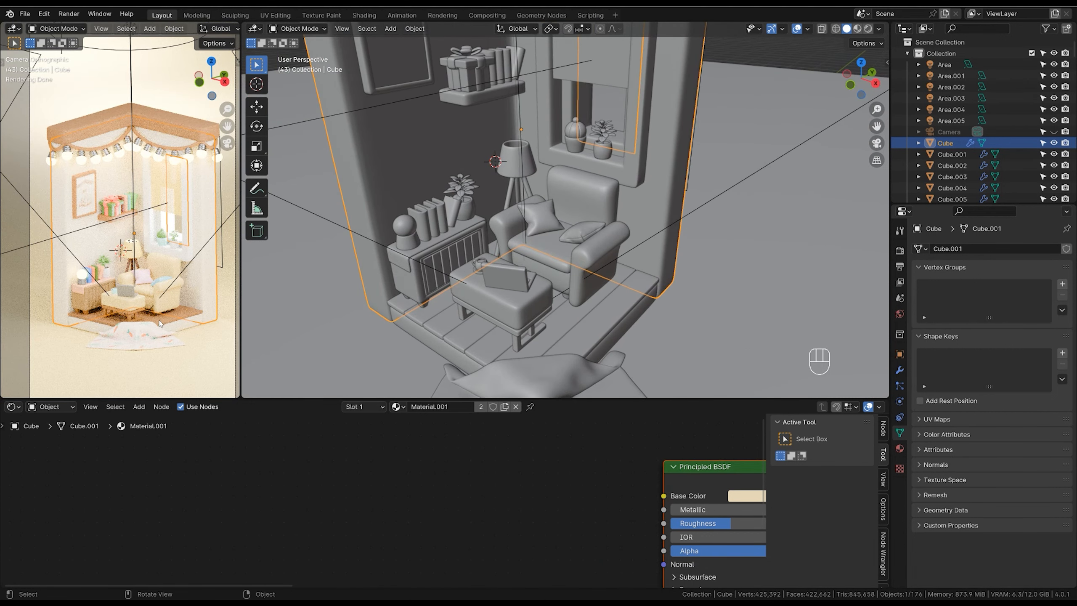
pyautogui.click(133, 317)
pyautogui.click(133, 316)
pyautogui.click(142, 320)
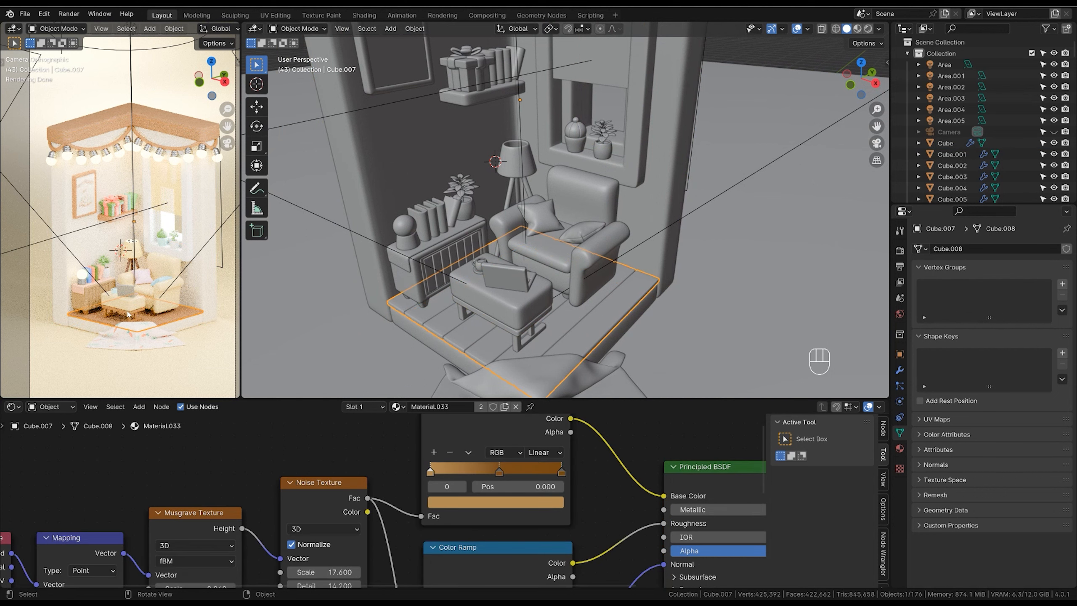
pyautogui.click(128, 314)
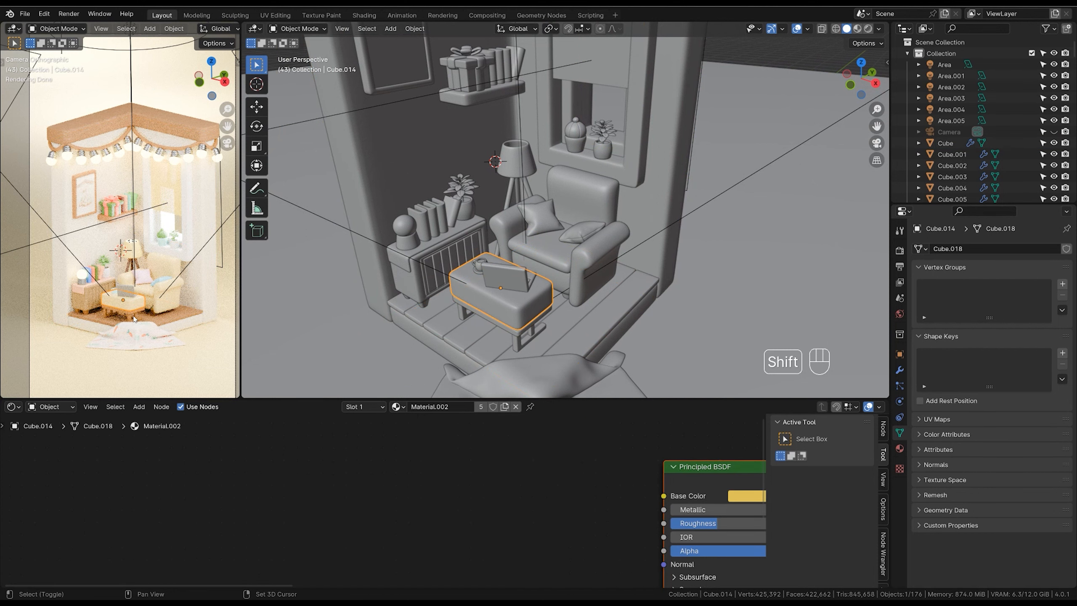
pyautogui.keyDown('shift'); pyautogui.moveTo(530, 335); pyautogui.dragTo(557, 274, button='middle'); pyautogui.keyUp('shift')
pyautogui.keyDown('ctrl'); pyautogui.moveTo(560, 326); pyautogui.dragTo(562, 289, button='middle'); pyautogui.keyUp('ctrl')
pyautogui.keyDown('shift'); pyautogui.click(561, 289); pyautogui.keyUp('shift')
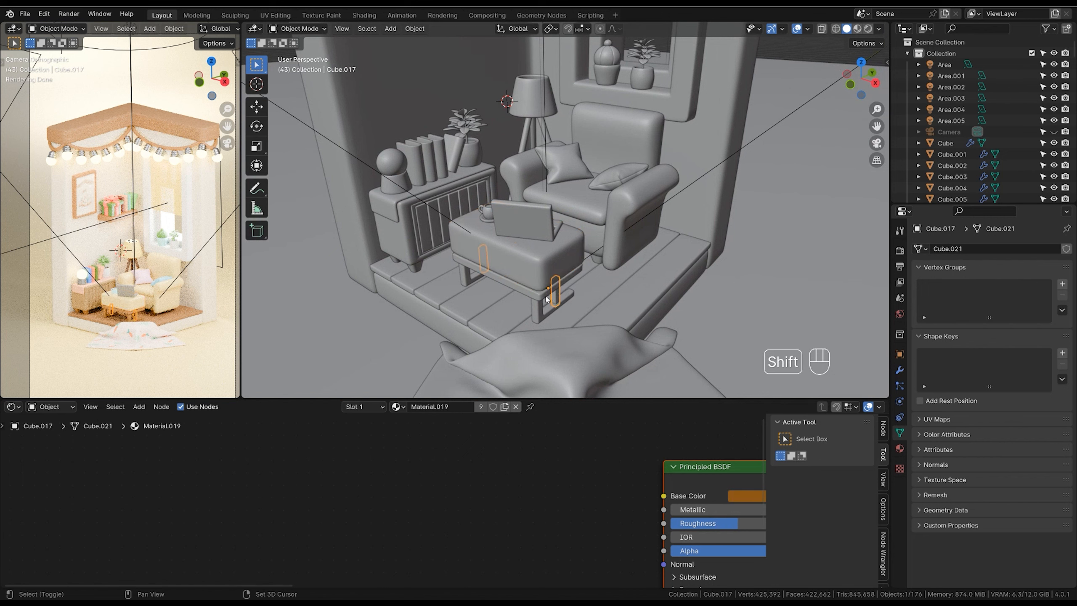
pyautogui.keyDown('shift'); pyautogui.click(537, 310); pyautogui.keyUp('shift')
pyautogui.keyDown('shift'); pyautogui.click(420, 268); pyautogui.keyUp('shift')
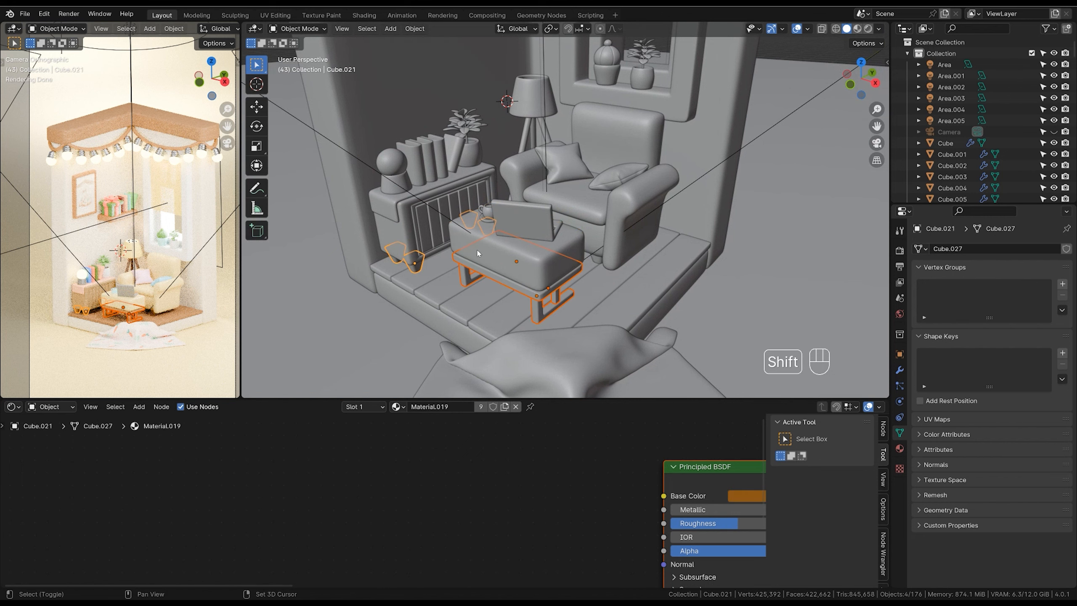
pyautogui.keyDown('shift'); pyautogui.click(411, 249); pyautogui.keyUp('shift')
pyautogui.moveTo(609, 248)
pyautogui.mouseDown(button='middle')
pyautogui.moveTo(561, 225)
pyautogui.moveTo(593, 254)
pyautogui.mouseUp(button='middle')
pyautogui.keyDown('shift'); pyautogui.click(559, 249); pyautogui.keyUp('shift')
pyautogui.keyDown('shift'); pyautogui.click(401, 239); pyautogui.keyUp('shift')
pyautogui.keyDown('shift'); pyautogui.moveTo(400, 239); pyautogui.dragTo(441, 242, button='middle'); pyautogui.keyUp('shift')
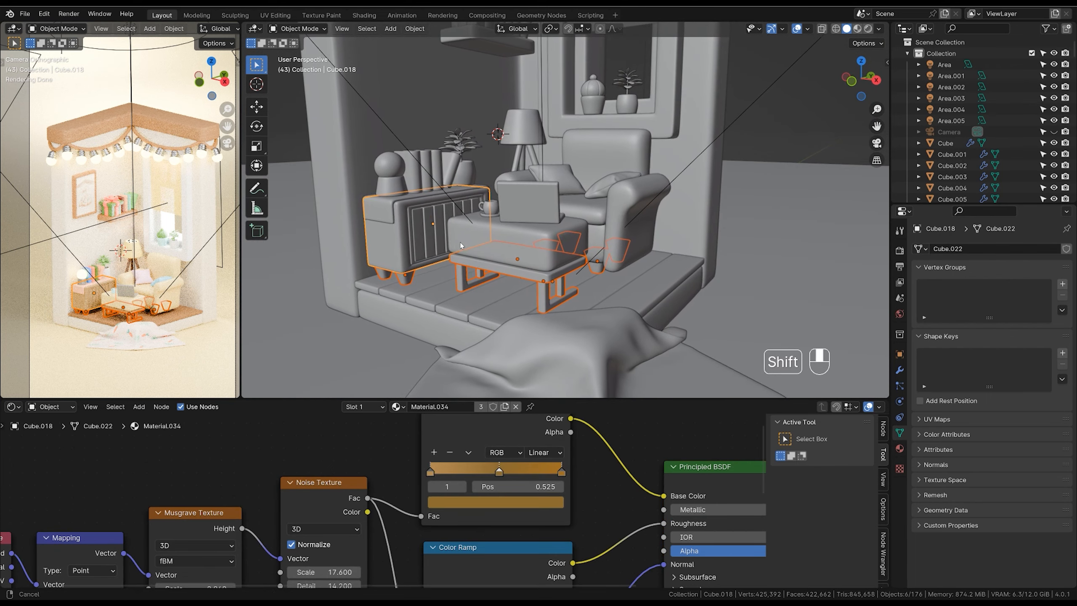
pyautogui.hotkey('ctrl', 'l')
pyautogui.click(457, 248)
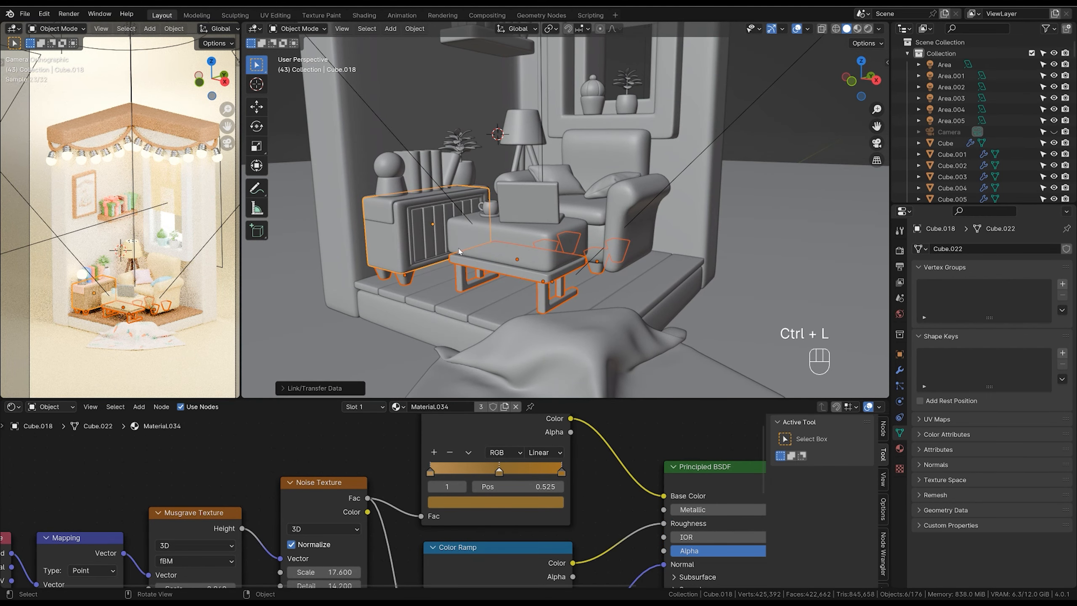
# Render the scene through the camera and examine the whole room's materials in the rendered image.
pyautogui.click(515, 346)
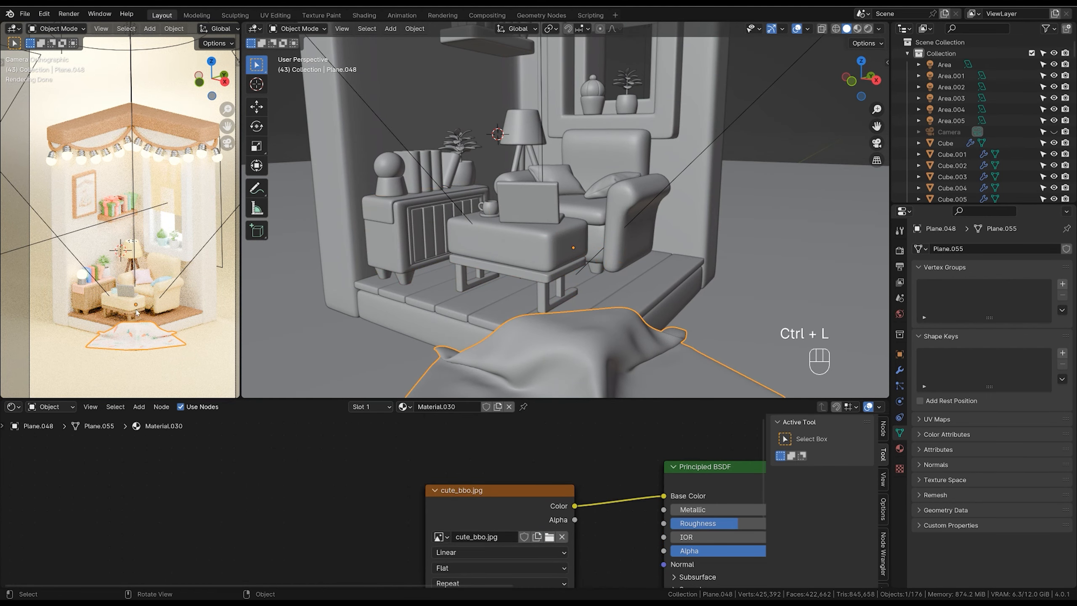
pyautogui.moveTo(619, 256)
pyautogui.keyDown('ctrl'); pyautogui.mouseDown(button='middle')
pyautogui.moveTo(618, 284)
pyautogui.moveTo(618, 260)
pyautogui.mouseUp(button='middle'); pyautogui.keyUp('ctrl')
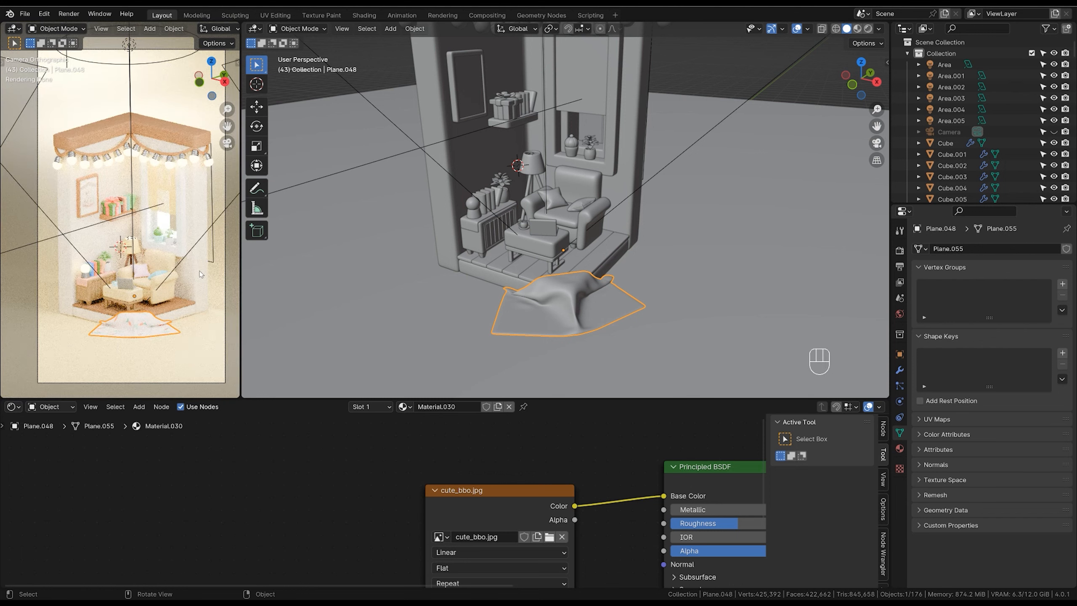
pyautogui.press('F12')
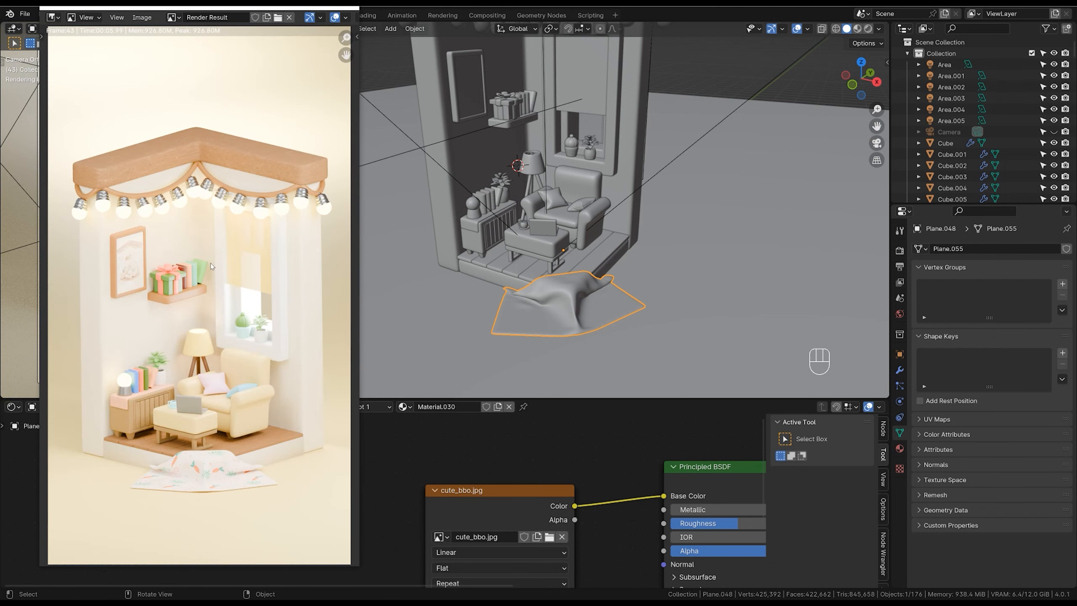
pyautogui.scroll(-2, 211, 259)
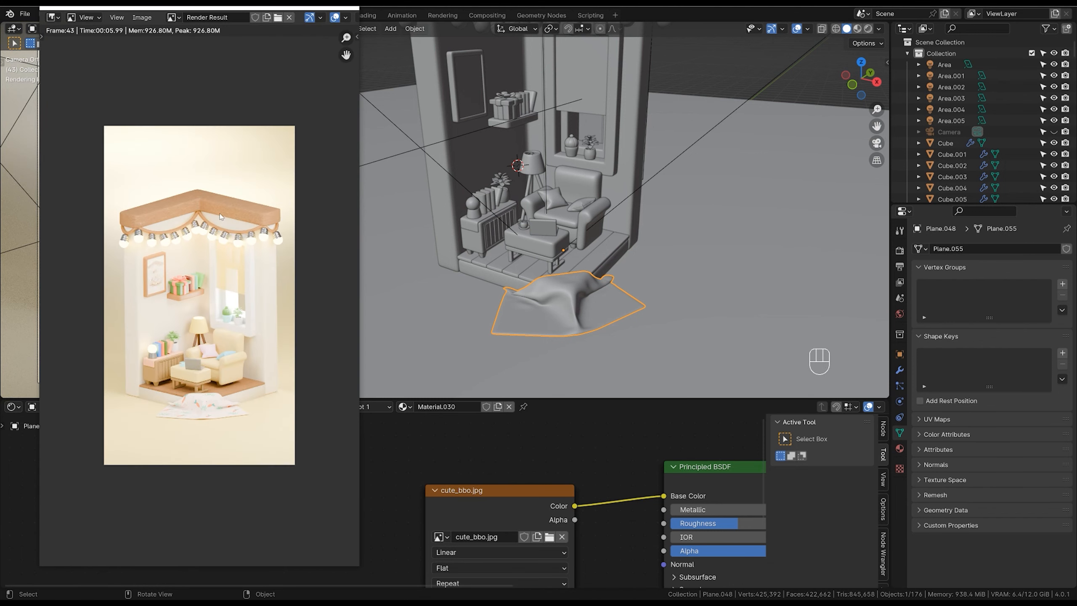
pyautogui.scroll(1, 214, 202)
pyautogui.scroll(-8, 531, 138)
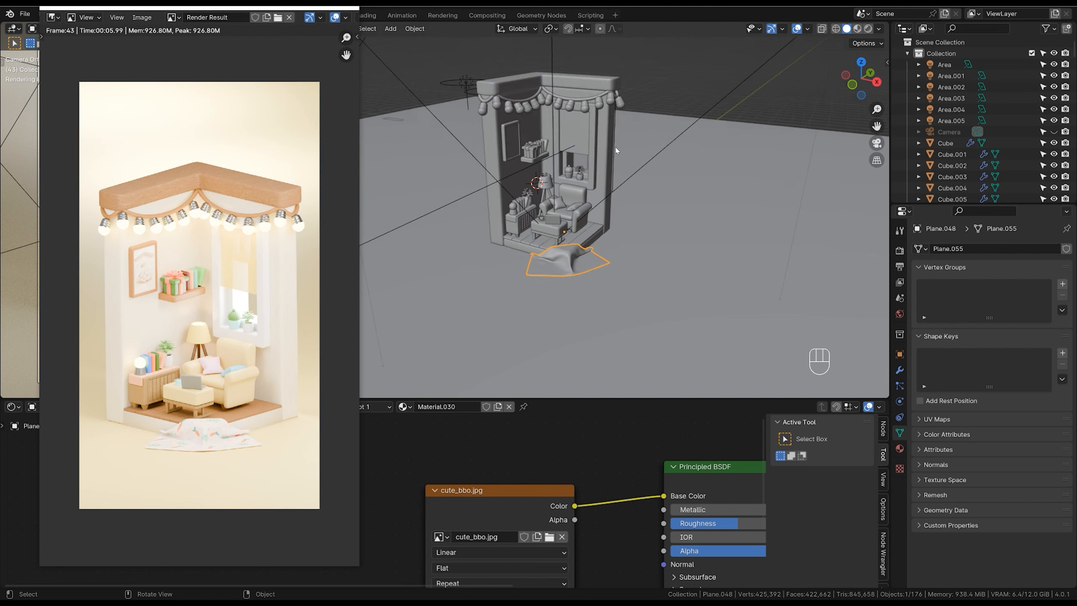
pyautogui.scroll(1, 251, 177)
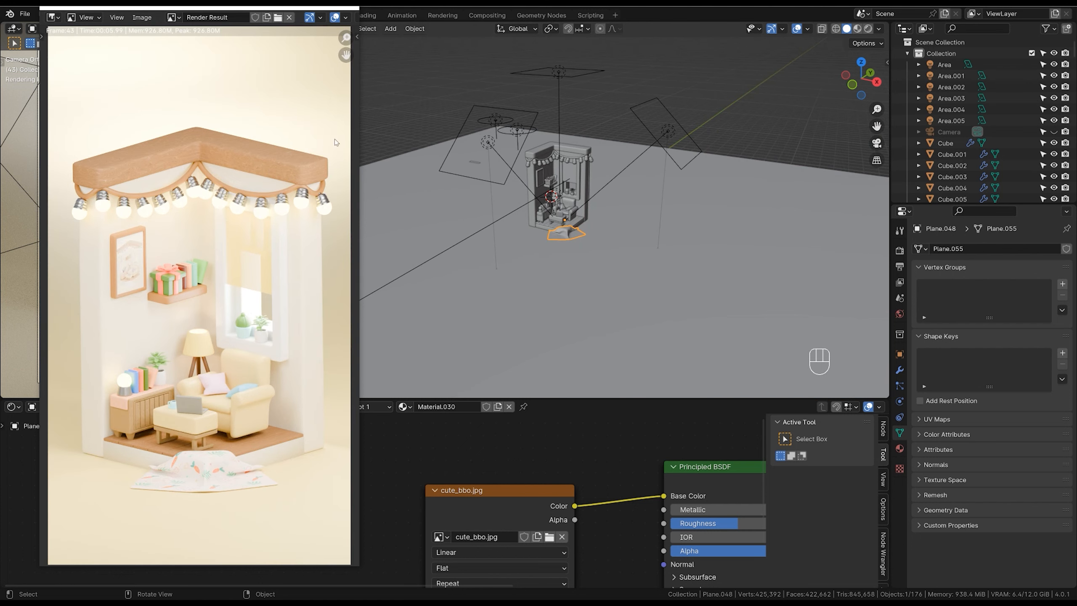
pyautogui.press('j')
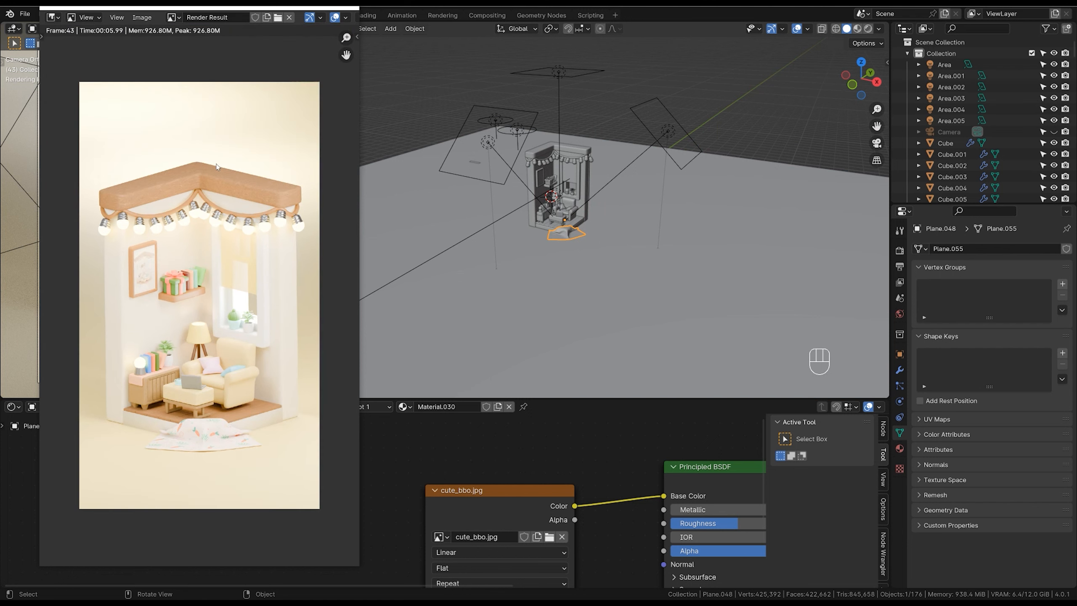
pyautogui.press('j')
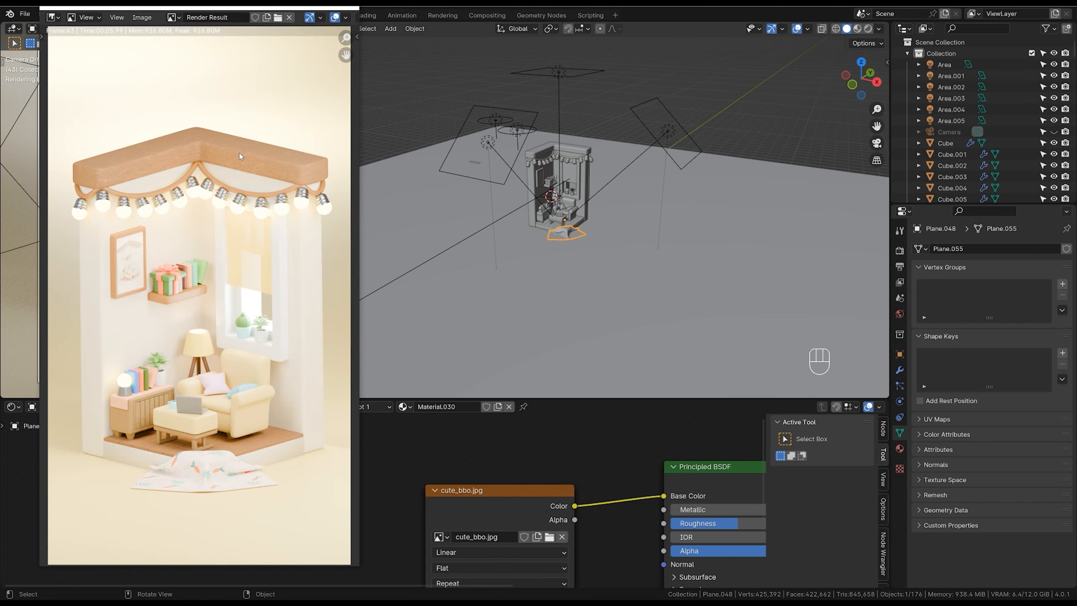
pyautogui.scroll(2, 599, 140)
pyautogui.scroll(1, 600, 140)
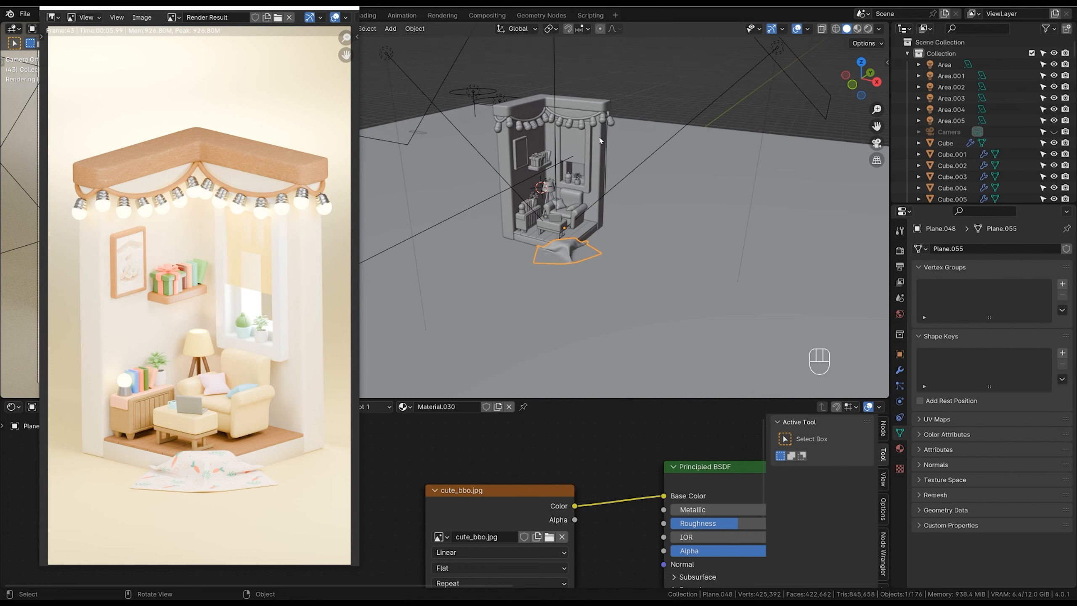
pyautogui.keyDown('shift'); pyautogui.moveTo(599, 140); pyautogui.dragTo(603, 236, button='middle'); pyautogui.keyUp('shift')
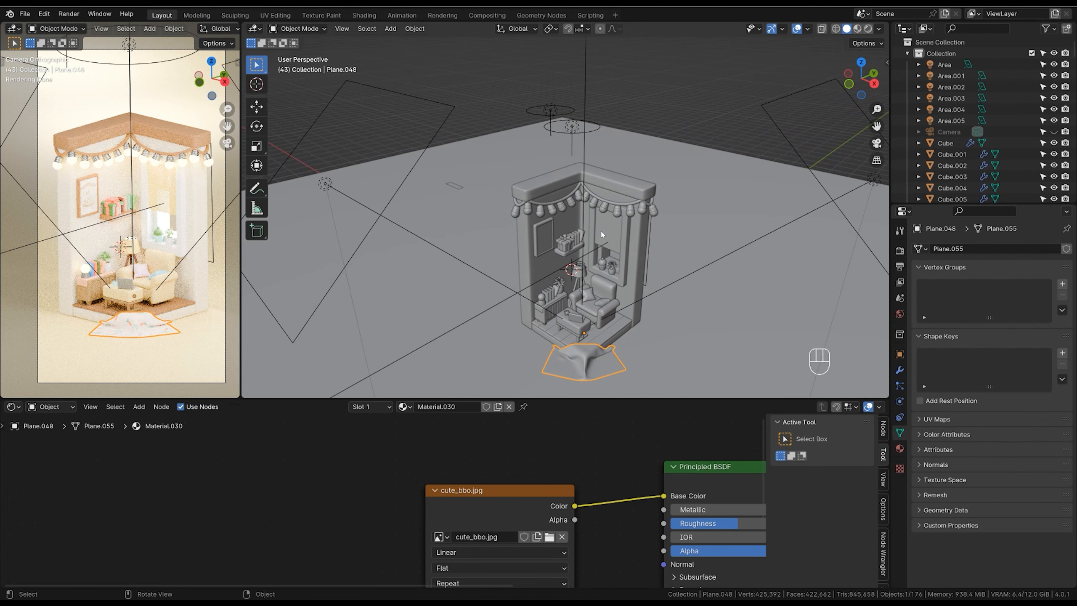
pyautogui.hotkey('alt', 'Tab')
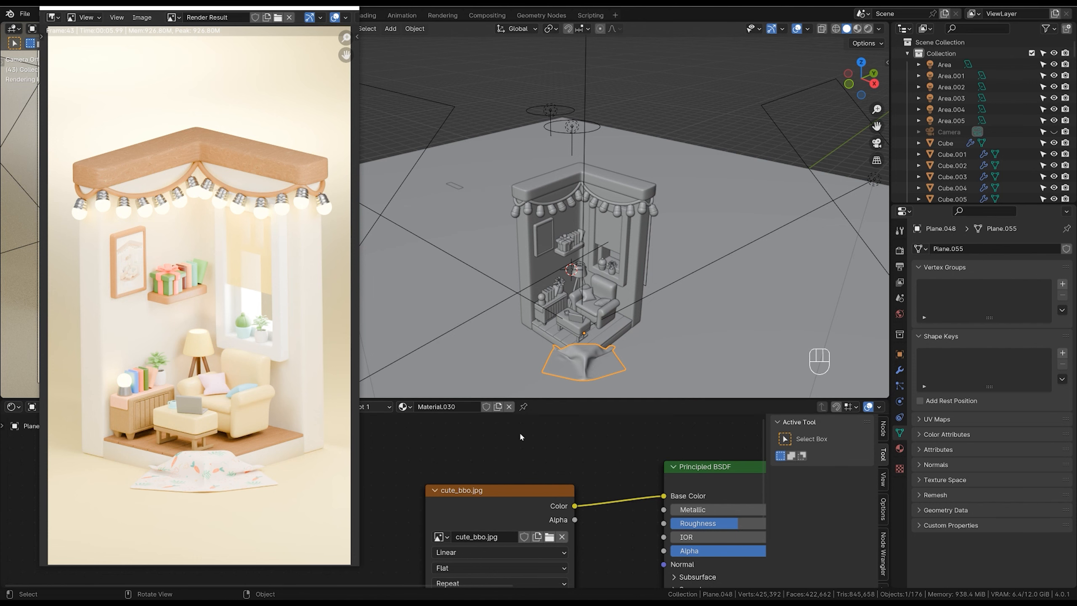
# Enlarge the node editor and review the image-texture material setups of the wall picture and the blanket.
pyautogui.moveTo(462, 395); pyautogui.dragTo(466, 360)
pyautogui.click(540, 218)
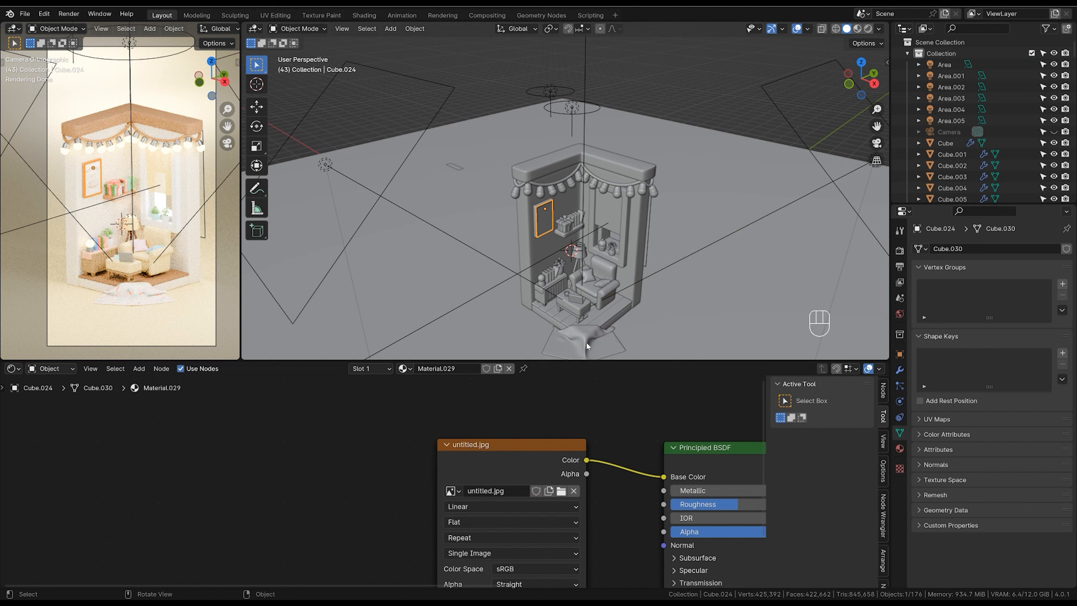
pyautogui.click(587, 345)
pyautogui.click(542, 227)
pyautogui.moveTo(685, 424); pyautogui.dragTo(456, 406, button='middle')
pyautogui.keyDown('ctrl'); pyautogui.moveTo(594, 438); pyautogui.dragTo(570, 473, button='middle'); pyautogui.keyUp('ctrl')
pyautogui.keyDown('shift'); pyautogui.moveTo(416, 427); pyautogui.dragTo(552, 425, button='middle'); pyautogui.keyUp('shift')
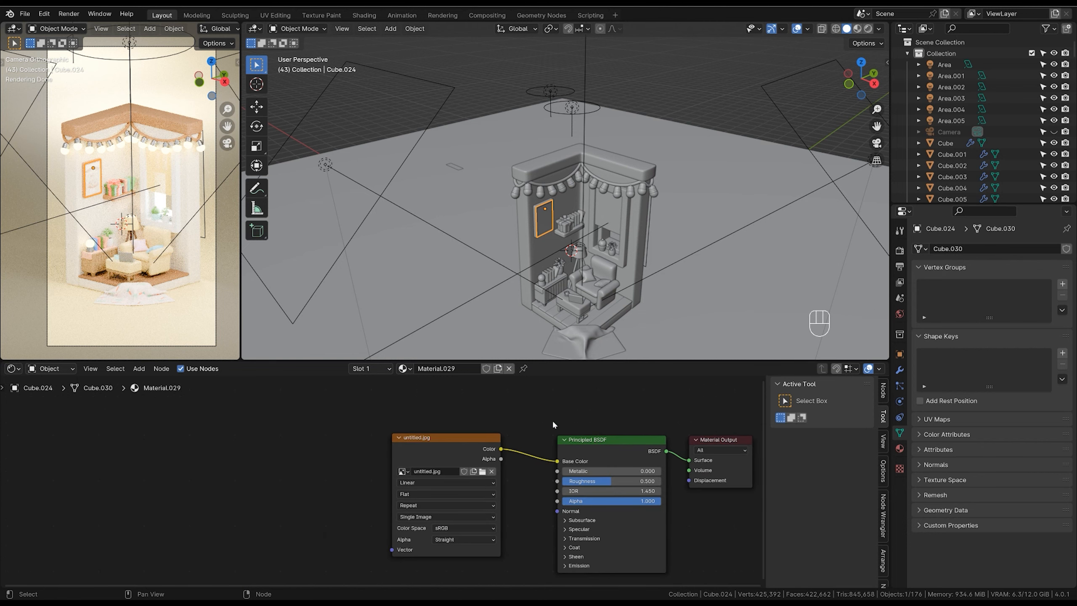
# Review the procedural wood node setup of the top trim and the plain materials of the lampshade and walls.
pyautogui.keyDown('ctrl'); pyautogui.moveTo(535, 195); pyautogui.dragTo(535, 146, button='middle'); pyautogui.keyUp('ctrl')
pyautogui.click(534, 147)
pyautogui.keyDown('ctrl'); pyautogui.moveTo(515, 418); pyautogui.dragTo(508, 450, button='middle'); pyautogui.keyUp('ctrl')
pyautogui.keyDown('shift'); pyautogui.moveTo(508, 449); pyautogui.dragTo(582, 431, button='middle'); pyautogui.keyUp('shift')
pyautogui.scroll(-2, 469, 470)
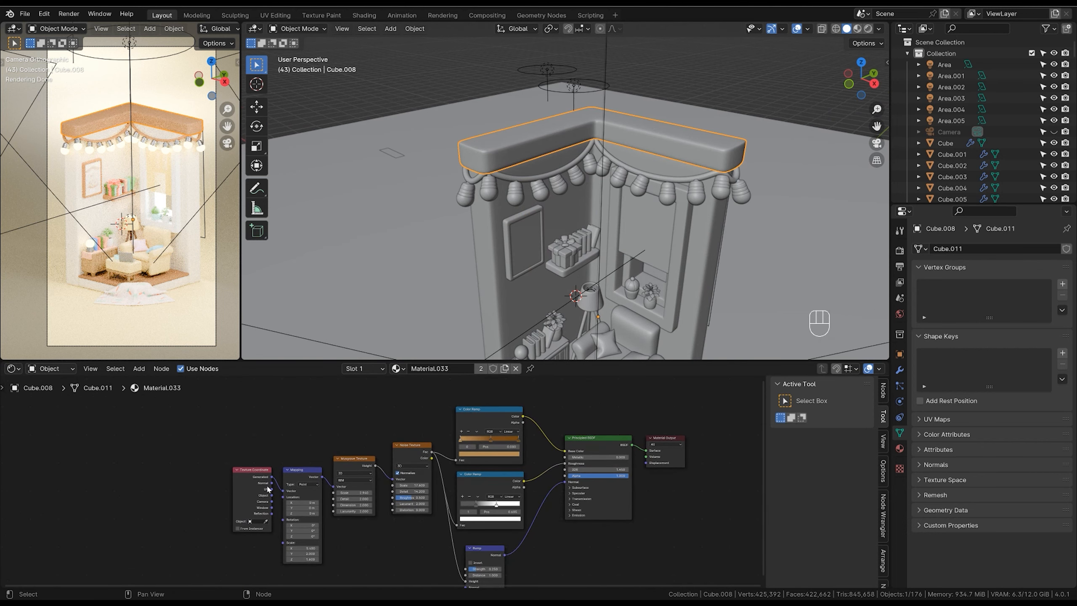
pyautogui.moveTo(418, 445); pyautogui.dragTo(428, 441)
pyautogui.moveTo(360, 458); pyautogui.dragTo(361, 460)
pyautogui.click(590, 297)
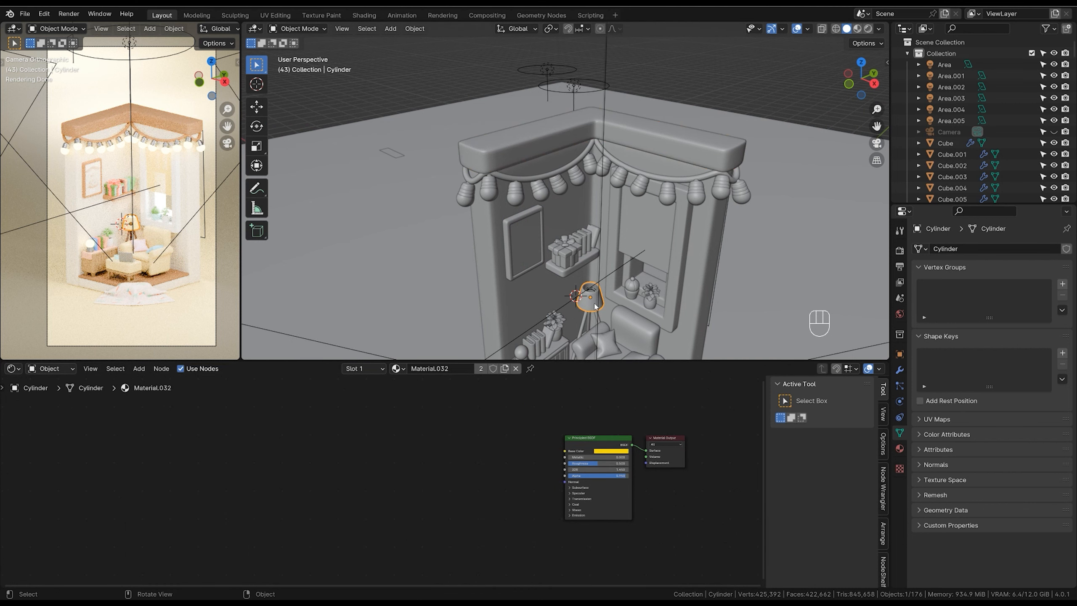
pyautogui.click(523, 346)
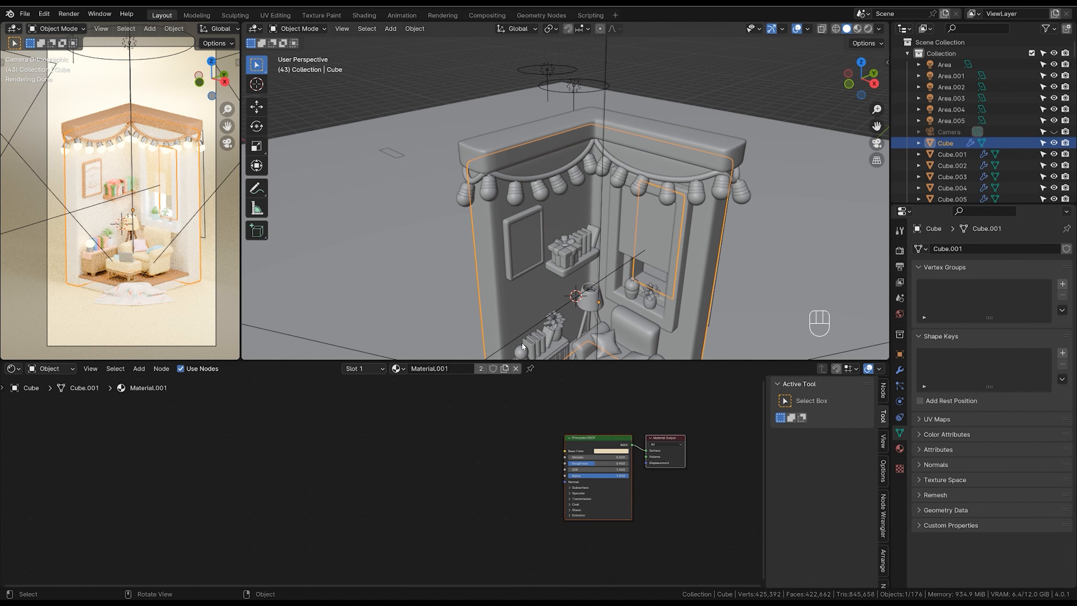